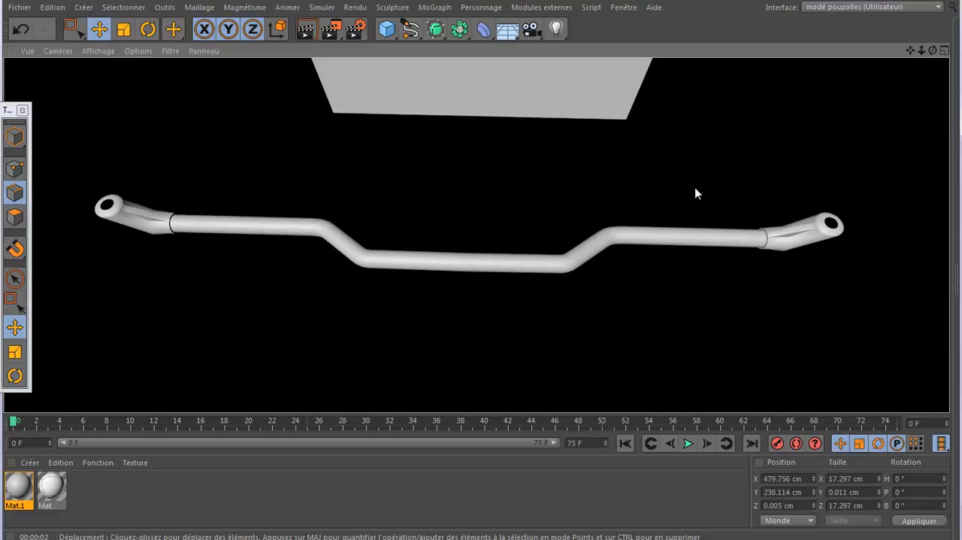
# - Examine the headlight bar model, the car body in feu avant.c4d, and the reference photos A1.5588 and 1-barre de phare
pyautogui.moveTo(933, 51); pyautogui.dragTo(415, 165)
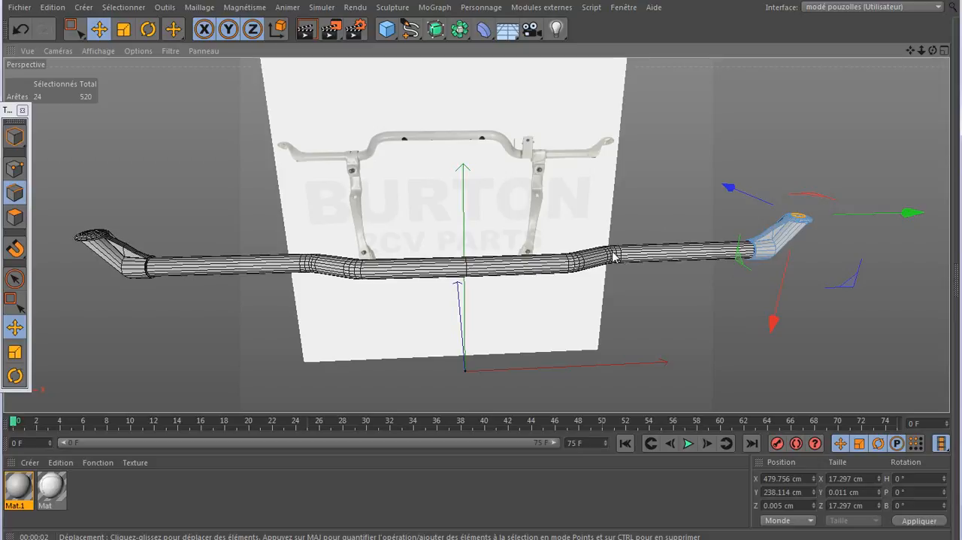
pyautogui.click(623, 8)
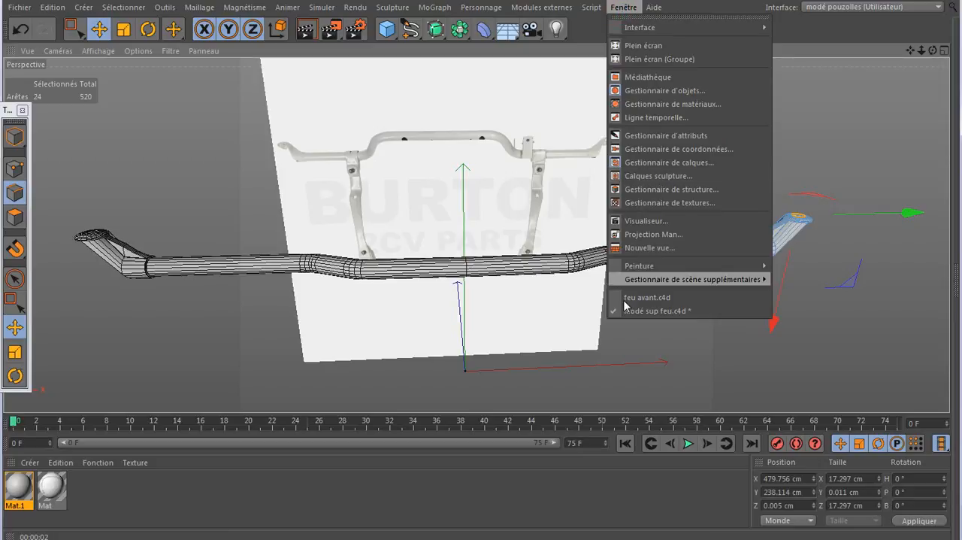
pyautogui.click(643, 298)
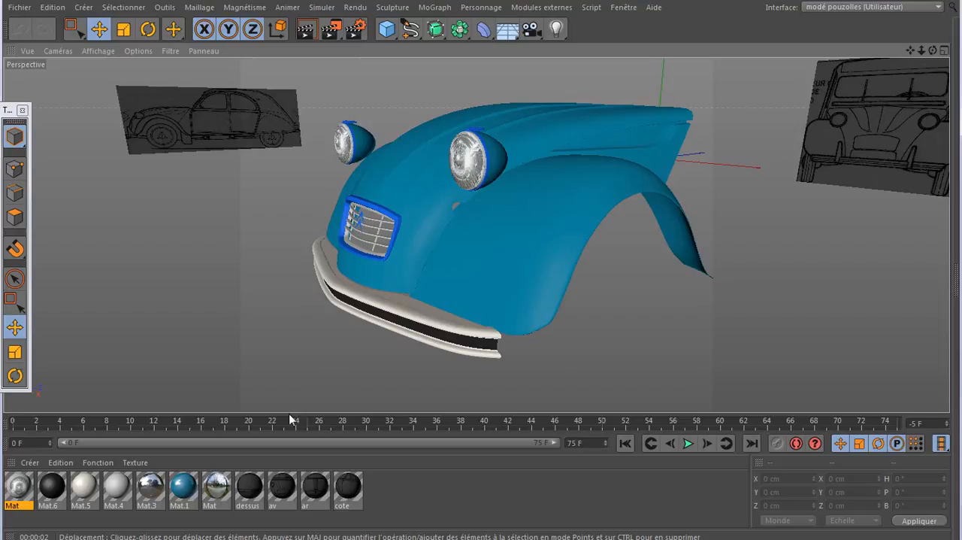
pyautogui.moveTo(248, 539)
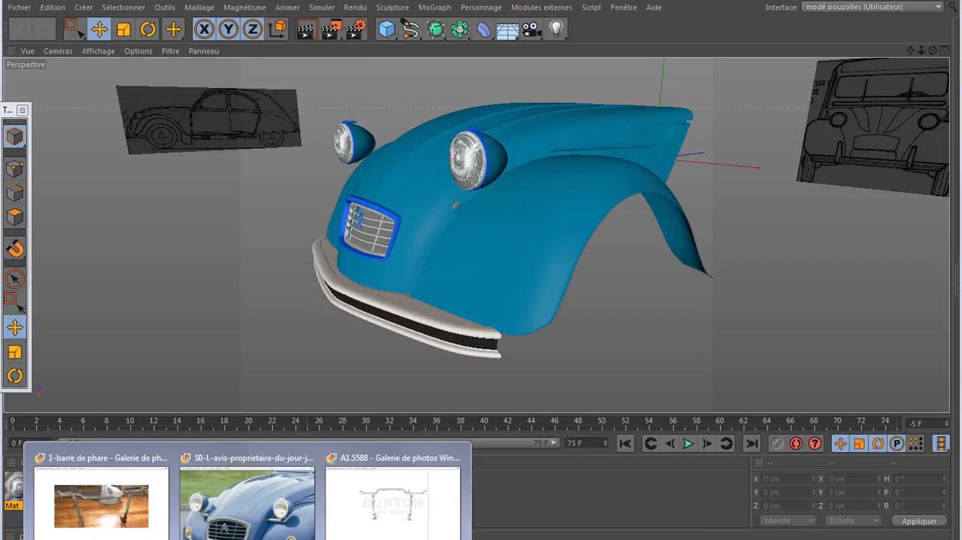
pyautogui.click(352, 512)
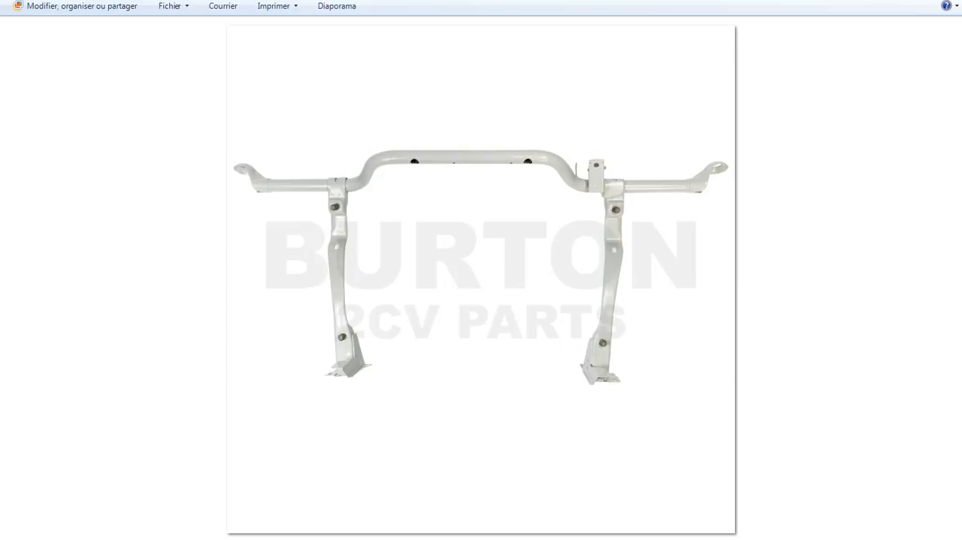
pyautogui.moveTo(248, 538)
pyautogui.click(129, 506)
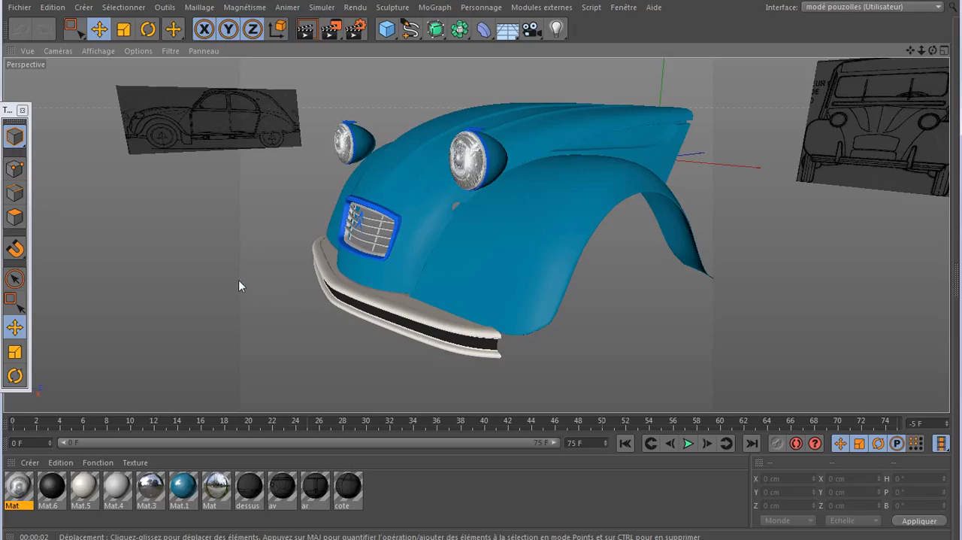
# - Start a new empty scene and create a new material in it
pyautogui.click(19, 7)
pyautogui.click(45, 28)
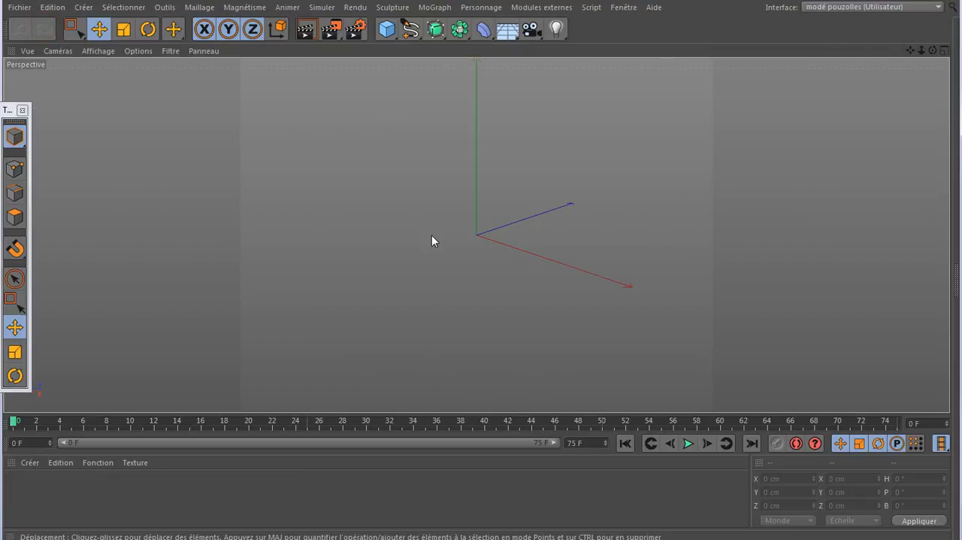
pyautogui.doubleClick(75, 494)
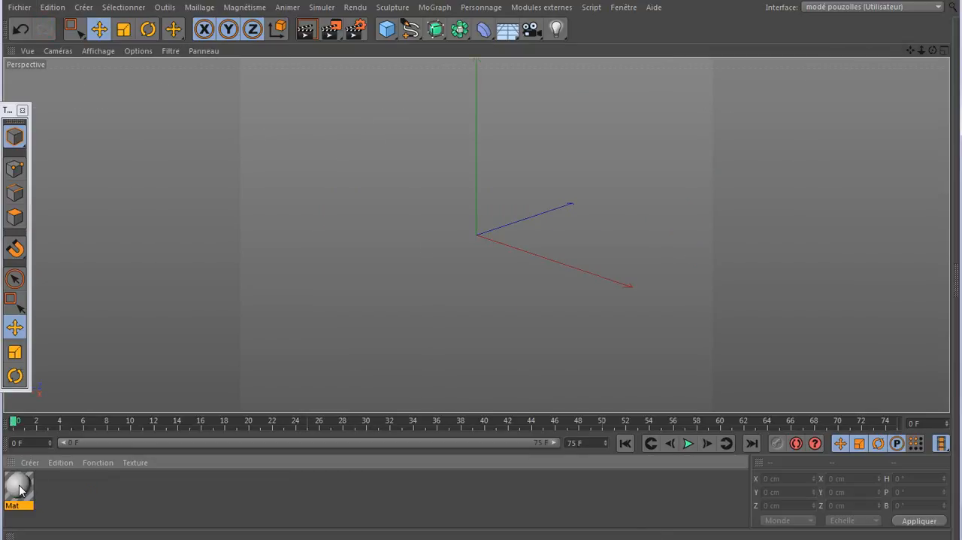
# - Disable the material's specularity and load the A1.5588 image from the 2cv tuto folder as its color texture
pyautogui.doubleClick(19, 487)
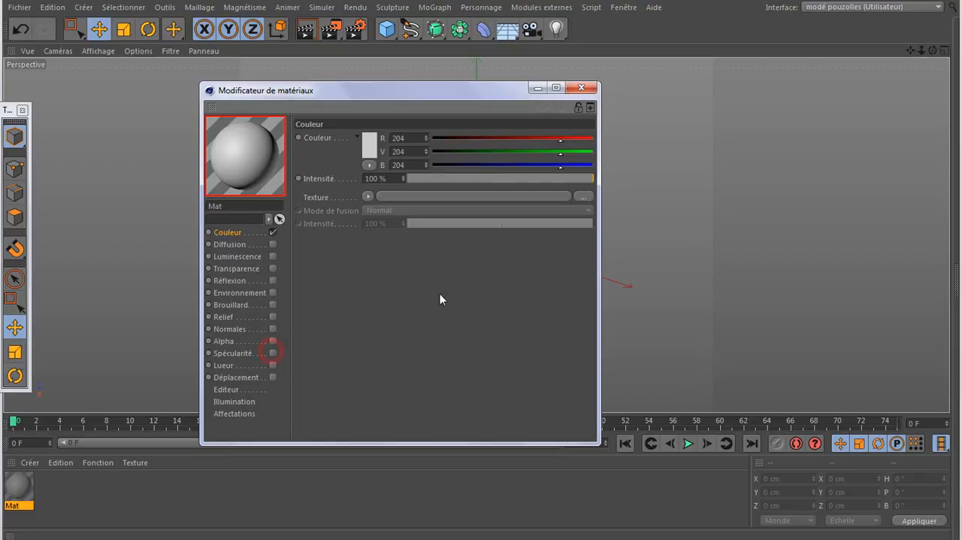
pyautogui.click(584, 196)
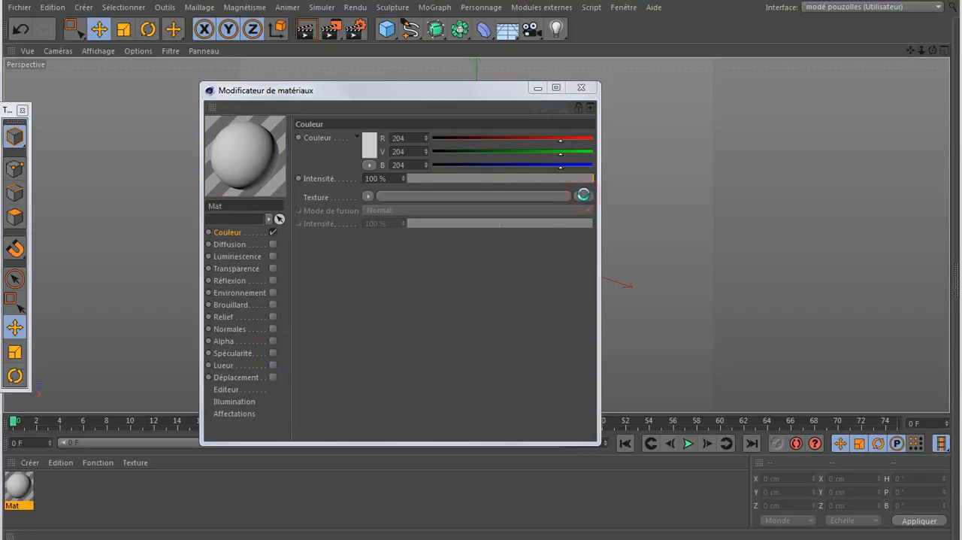
pyautogui.scroll(-4, 654, 255)
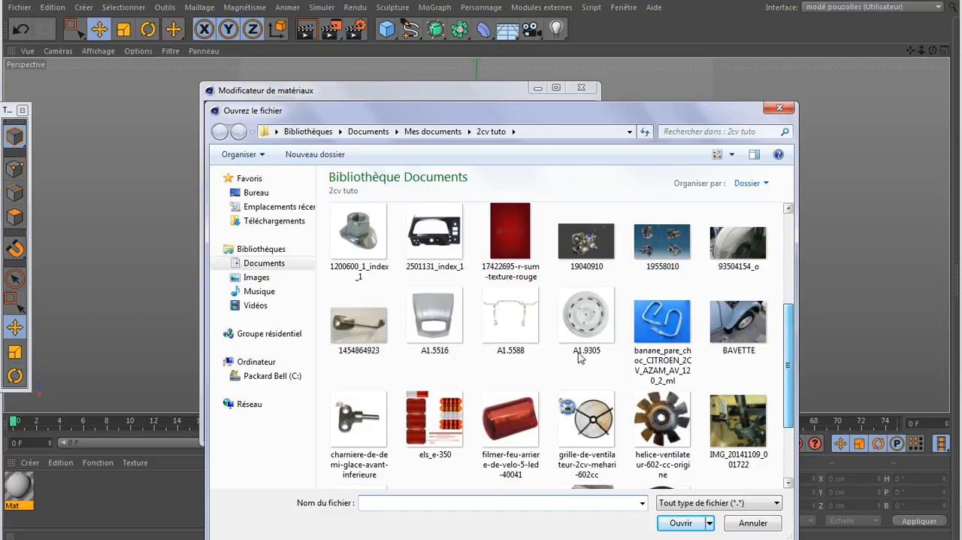
pyautogui.doubleClick(515, 331)
pyautogui.click(577, 329)
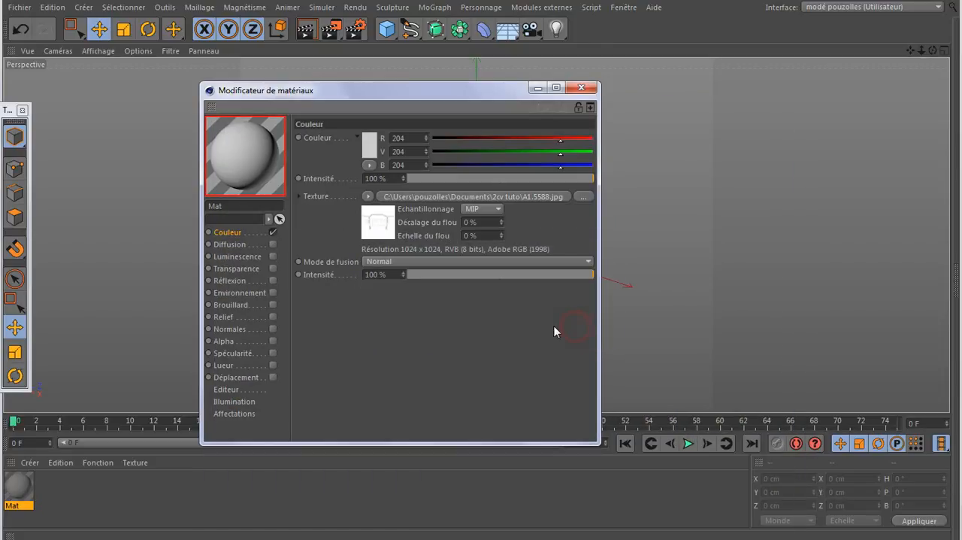
# - Add a plane primitive and move the material editor aside to uncover it
pyautogui.click(386, 29)
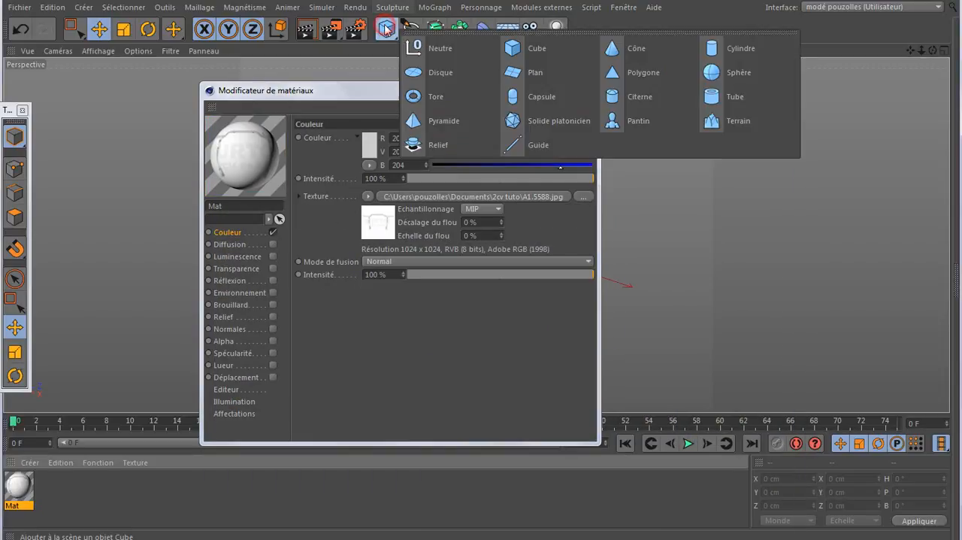
pyautogui.click(546, 75)
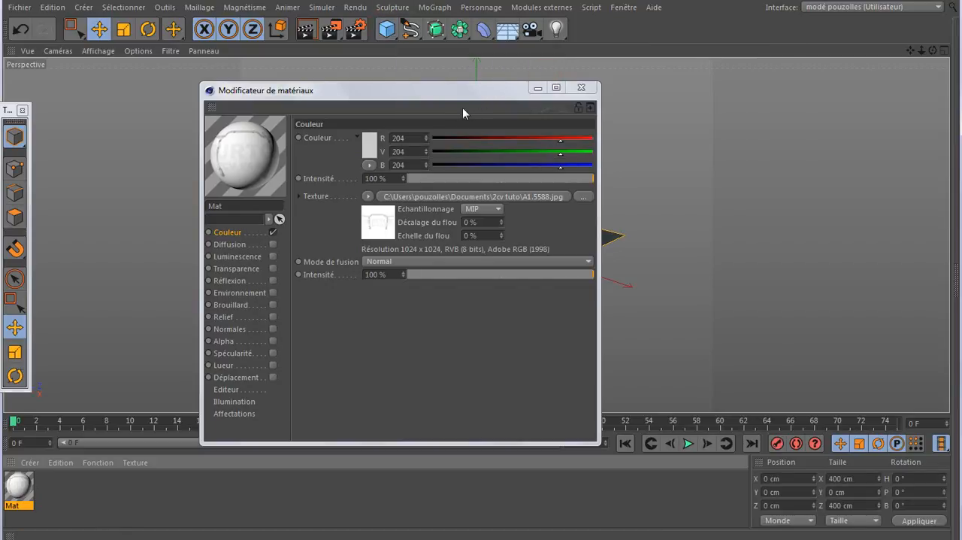
pyautogui.moveTo(449, 93); pyautogui.dragTo(290, 91)
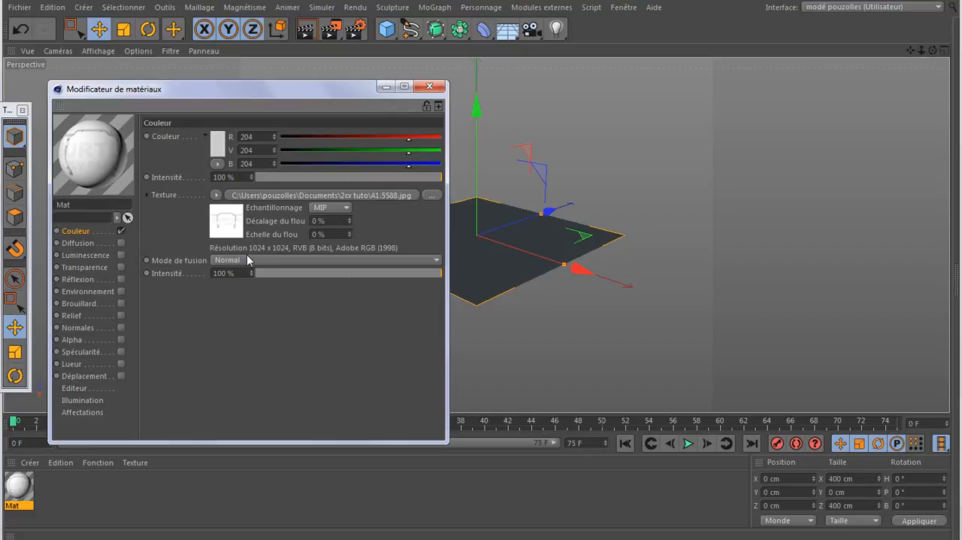
# - Set the plane's width and height to 1024 cm
pyautogui.click(136, 538)
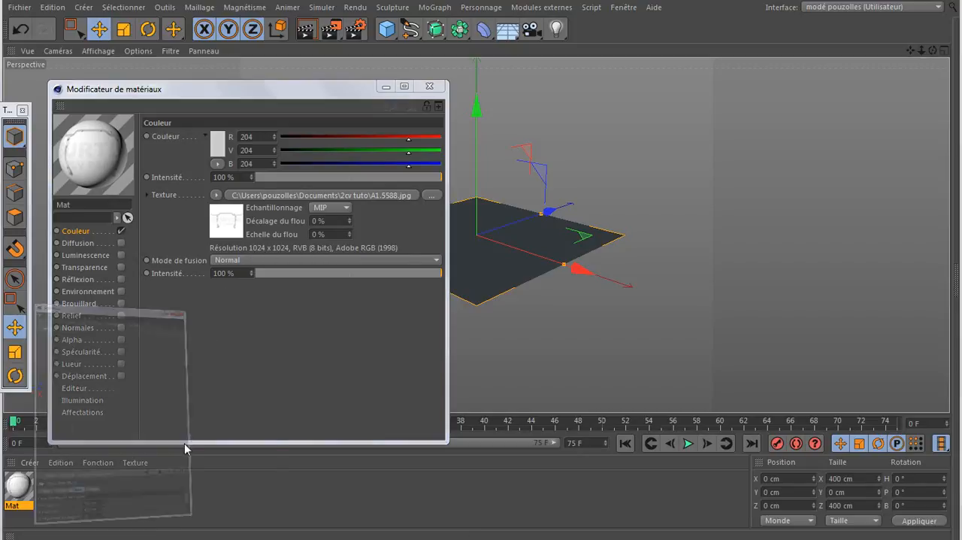
pyautogui.click(90, 86)
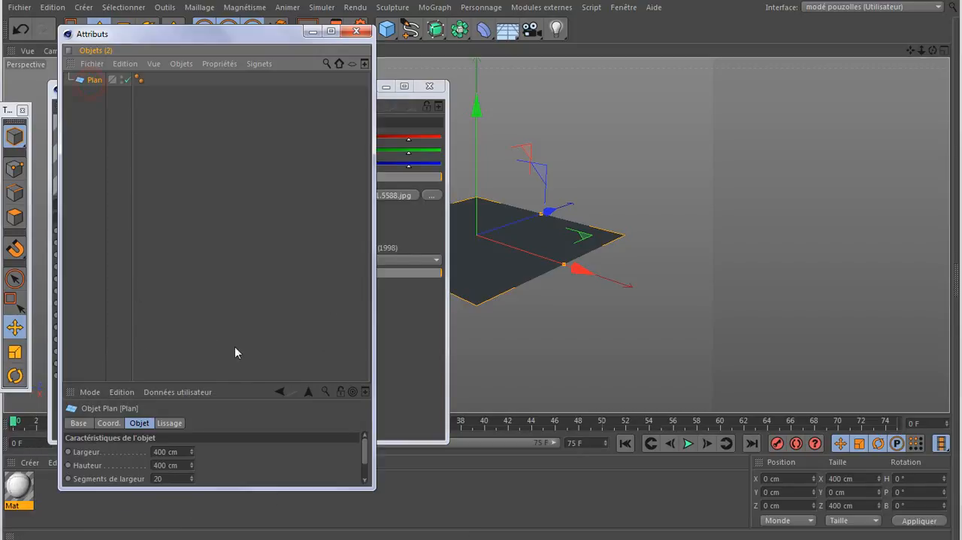
pyautogui.moveTo(229, 382); pyautogui.dragTo(224, 268)
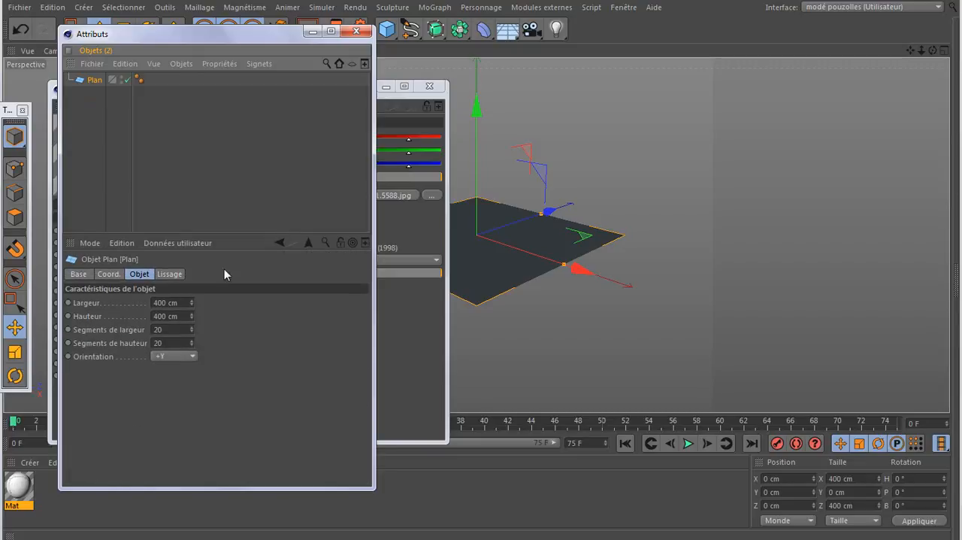
pyautogui.doubleClick(169, 301)
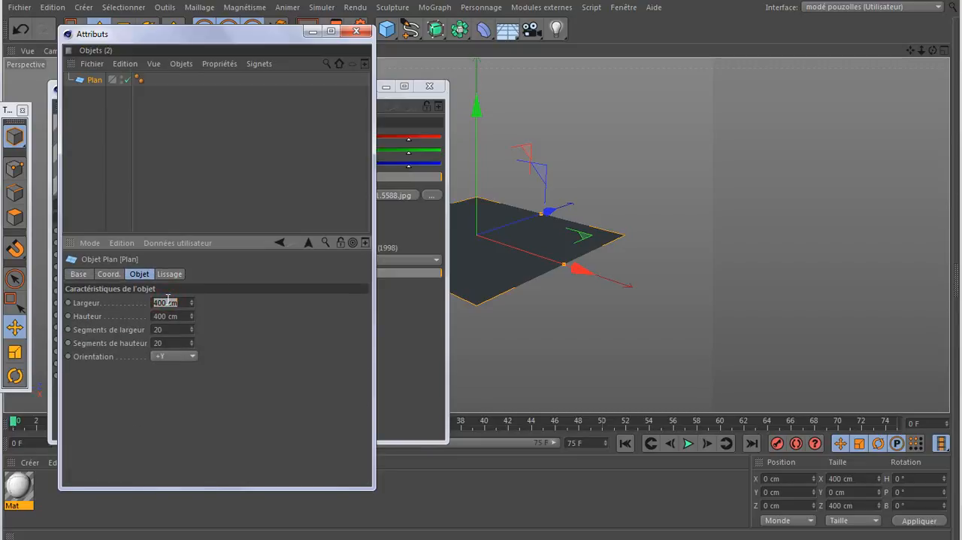
pyautogui.write('12')
pyautogui.write('24')
pyautogui.press('Tab')
pyautogui.write('10')
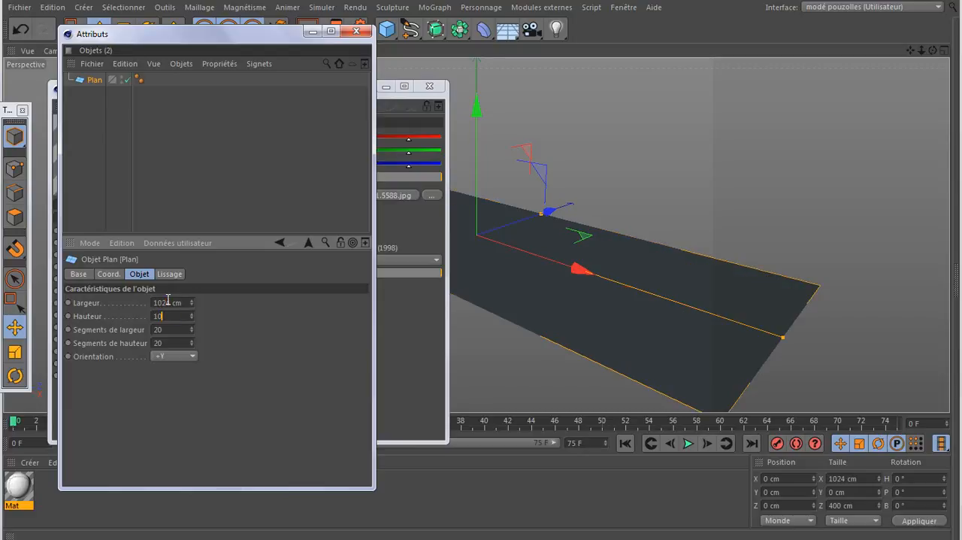
pyautogui.press('Tab')
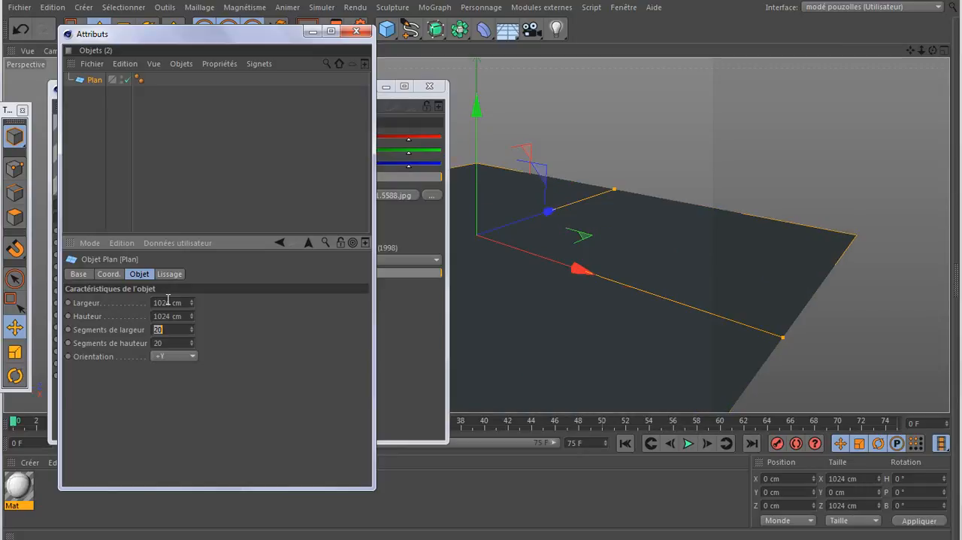
# - Set the plane's width and height segments to 1 and apply the image material to it
pyautogui.write('1')
pyautogui.press('Tab')
pyautogui.press('Tab')
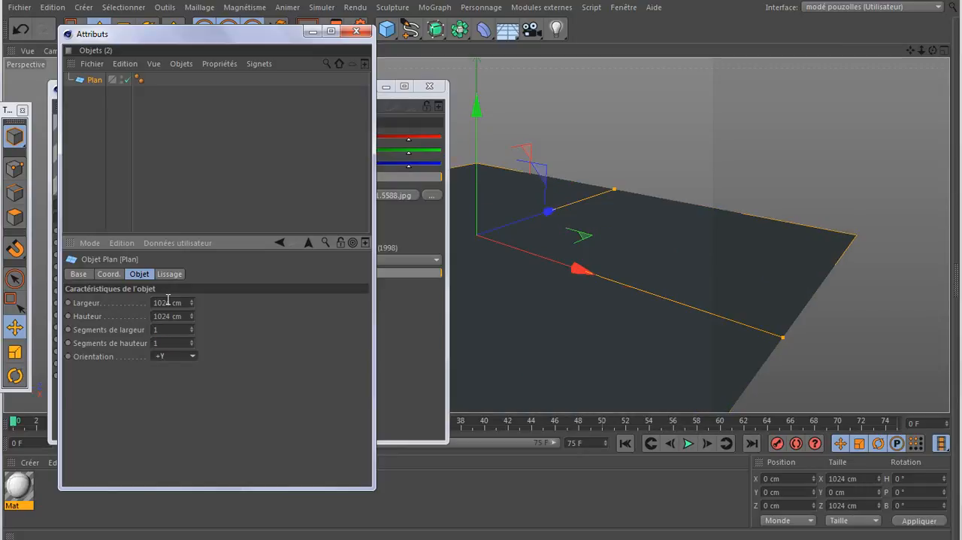
pyautogui.click(355, 31)
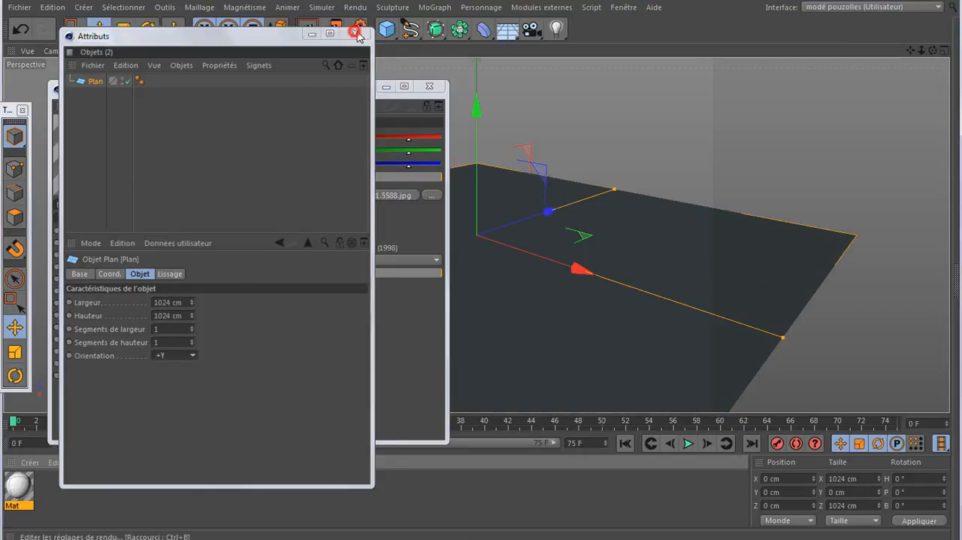
pyautogui.click(431, 87)
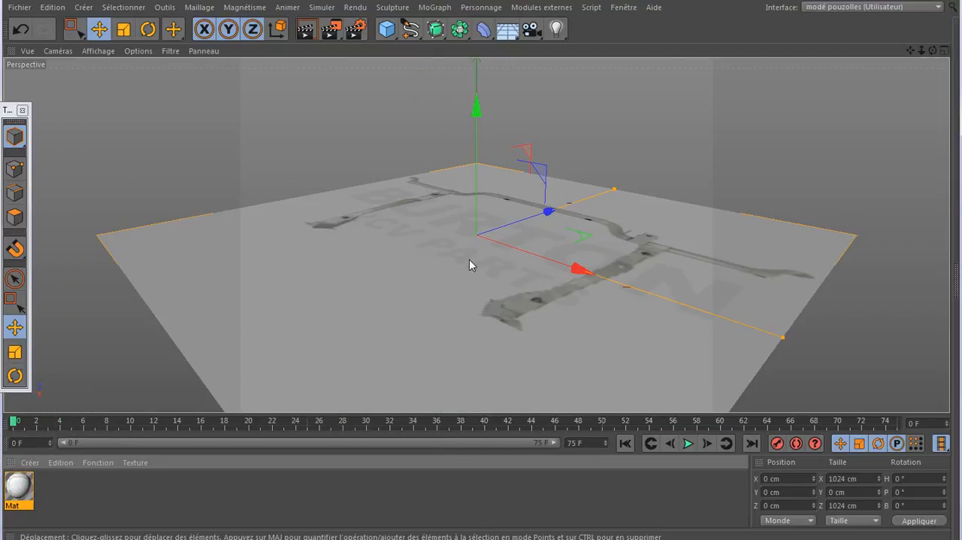
# - Rotate the plane 90° in pitch so it stands upright facing the front view
pyautogui.middleClick(469, 259)
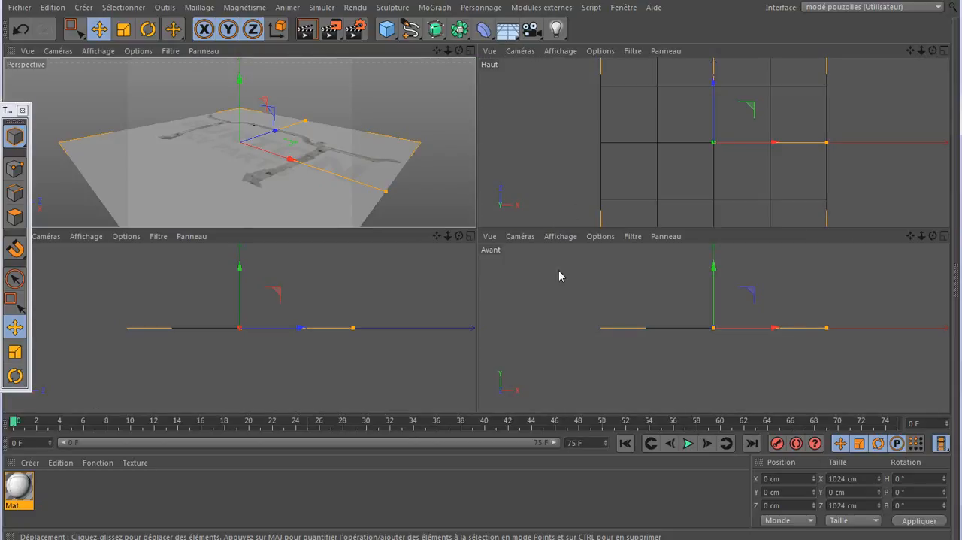
pyautogui.middleClick(558, 292)
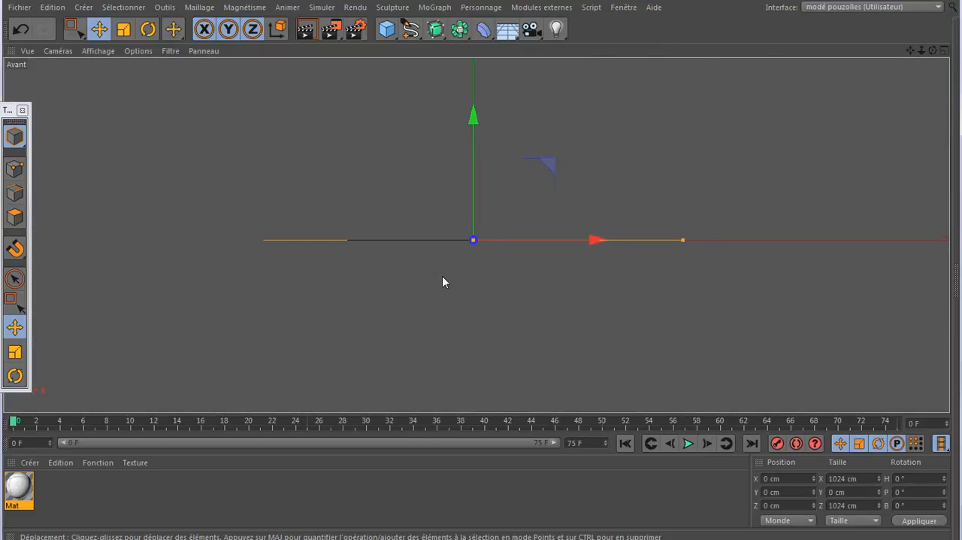
pyautogui.click(148, 28)
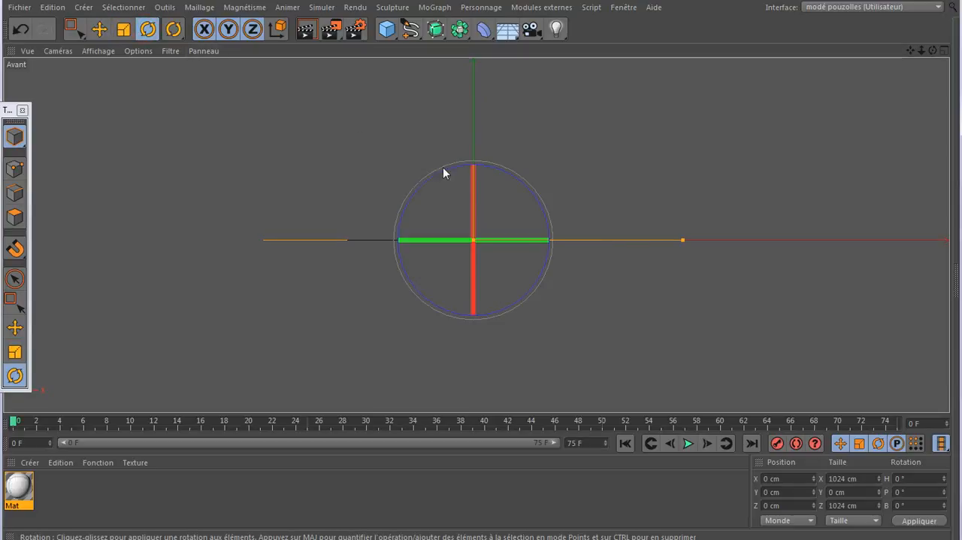
pyautogui.moveTo(472, 177); pyautogui.dragTo(471, 333)
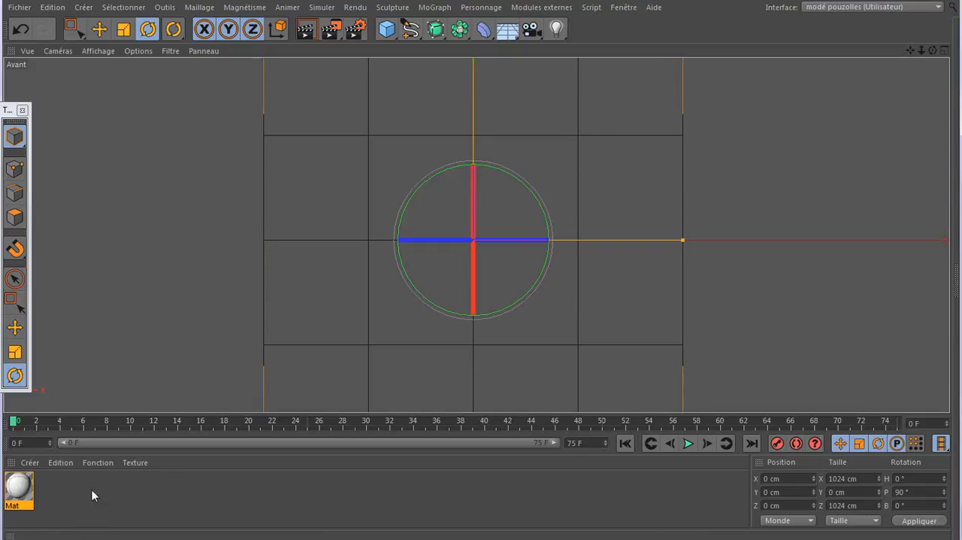
# - Add an Affichage tag to the plane and enable its shading mode override with Ombrage de Gouraud
pyautogui.click(929, 6)
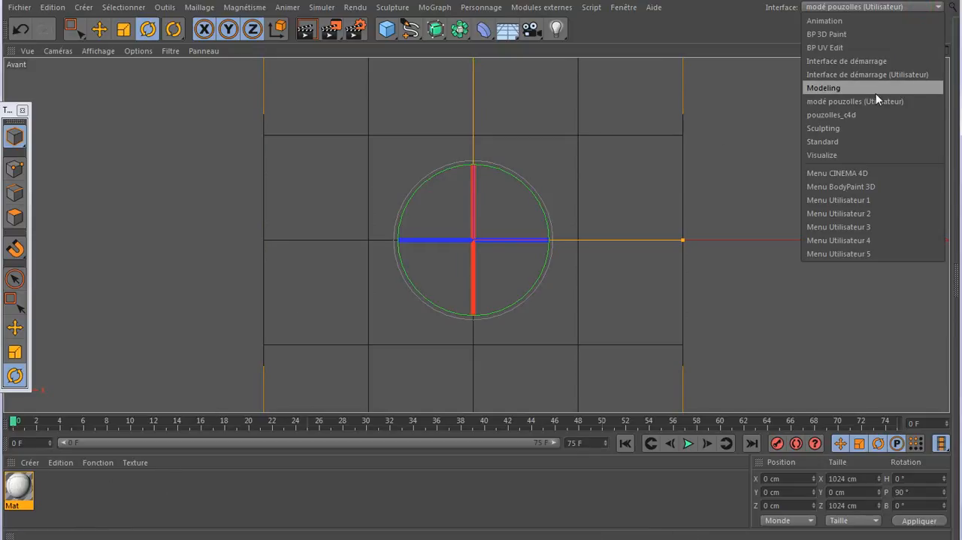
pyautogui.click(846, 101)
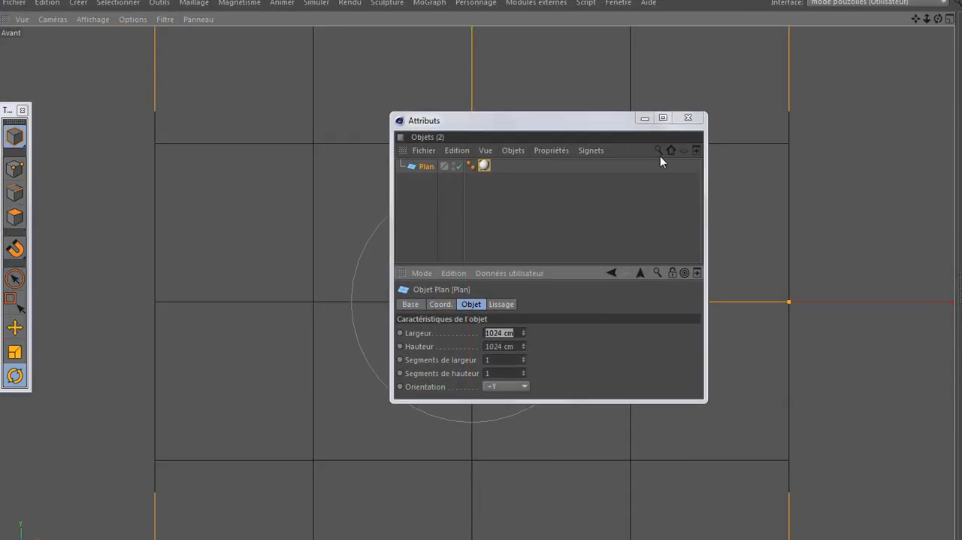
pyautogui.moveTo(529, 120); pyautogui.dragTo(744, 98)
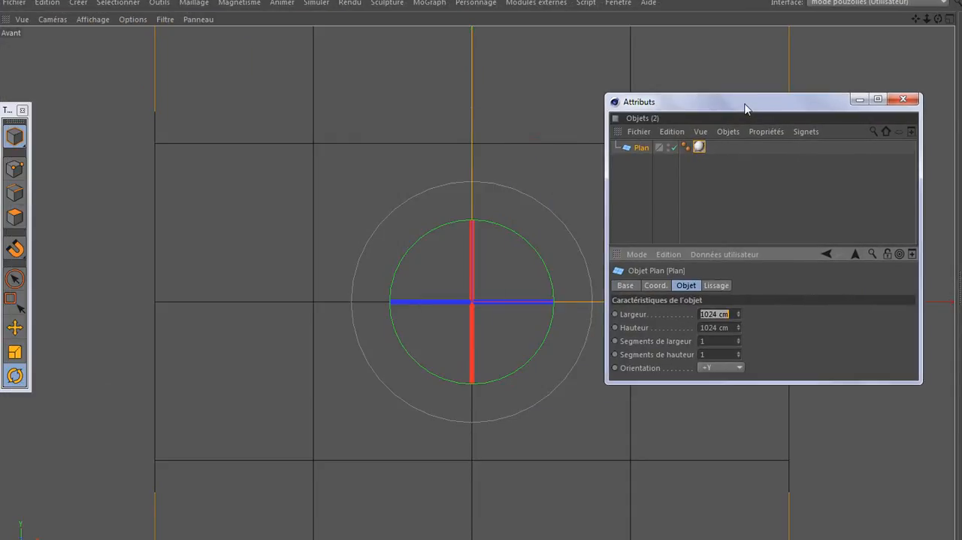
pyautogui.rightClick(641, 143)
pyautogui.moveTo(690, 68)
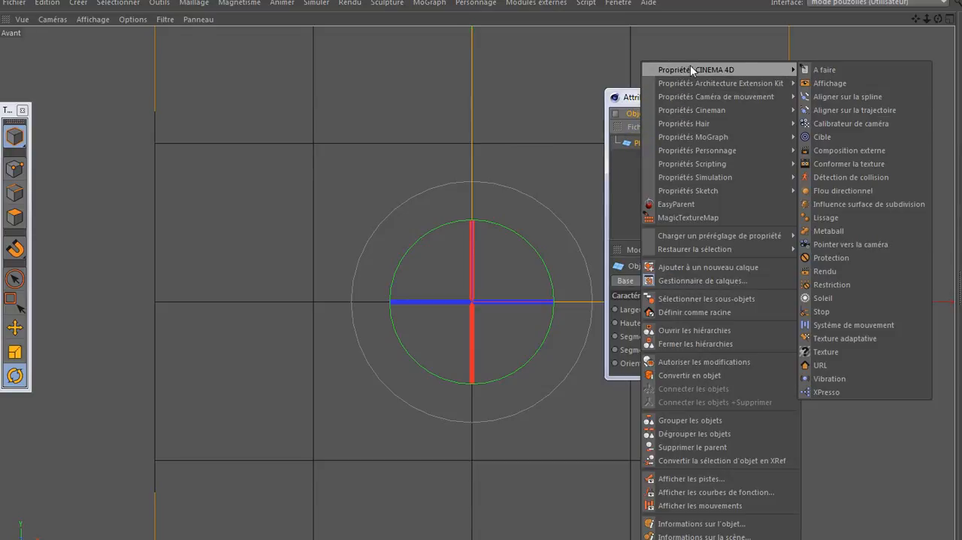
pyautogui.click(836, 85)
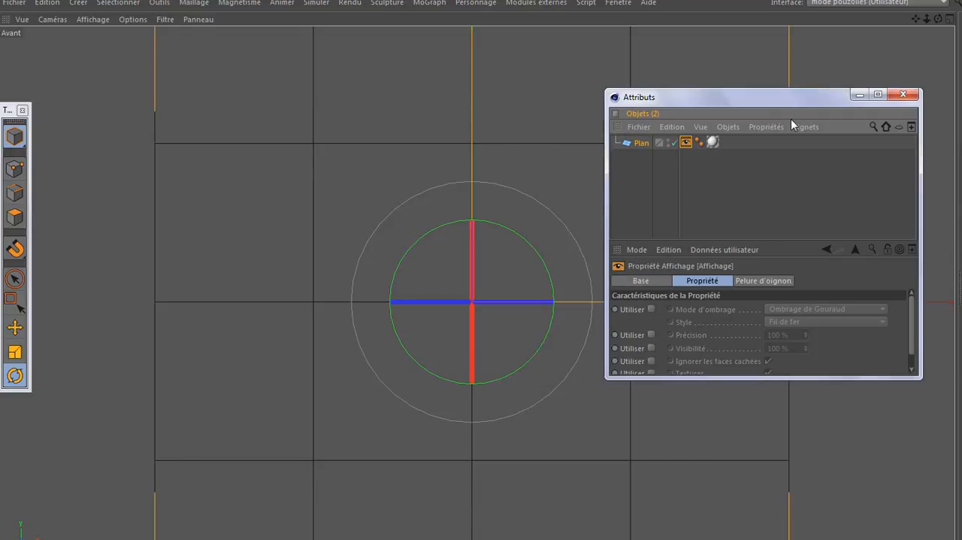
pyautogui.click(652, 309)
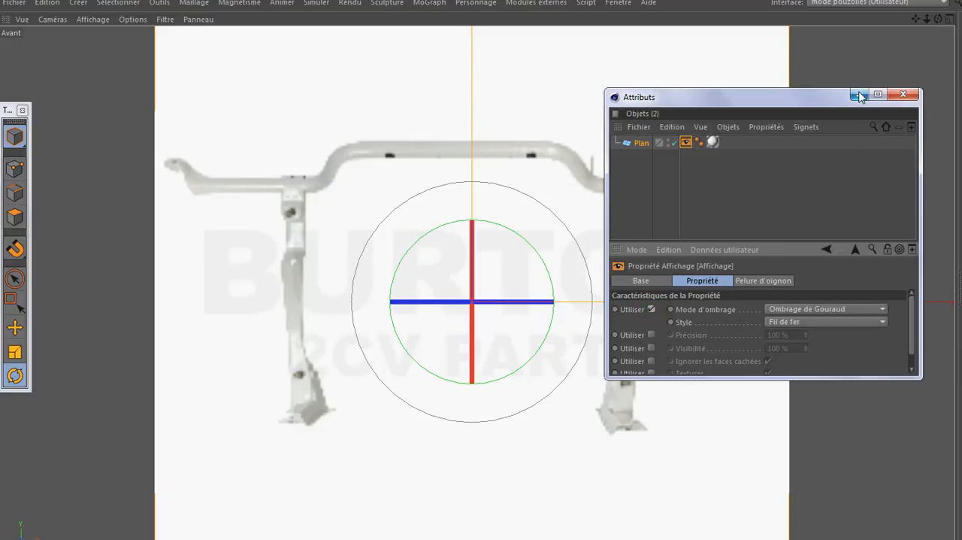
pyautogui.click(859, 94)
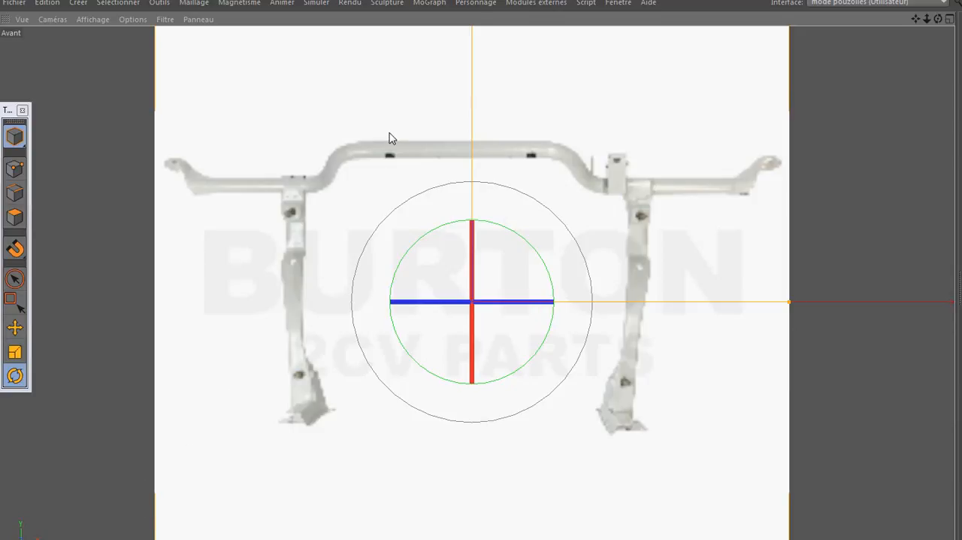
# - Set the image material's editor texture preview size to 1024x1024 (4 Mo)
pyautogui.scroll(4, 398, 148)
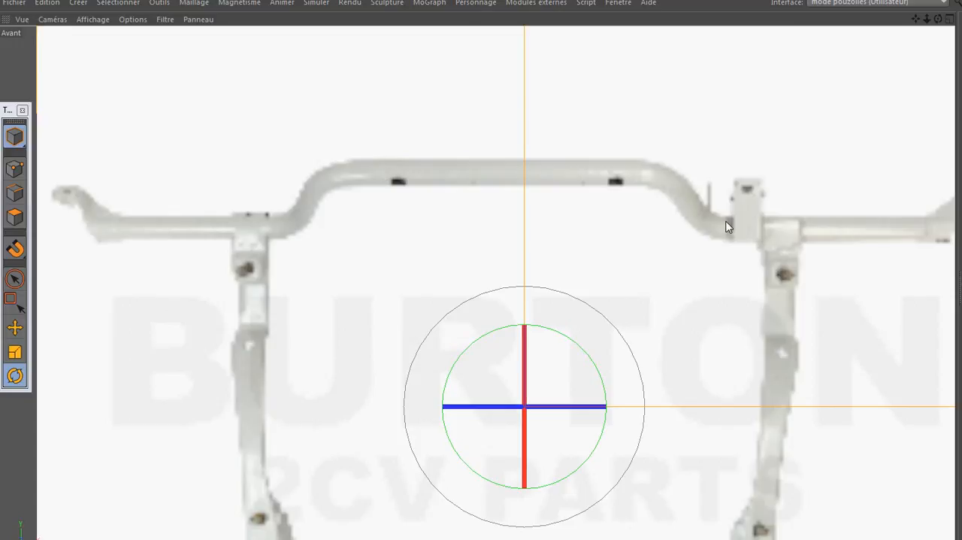
pyautogui.scroll(-3, 525, 149)
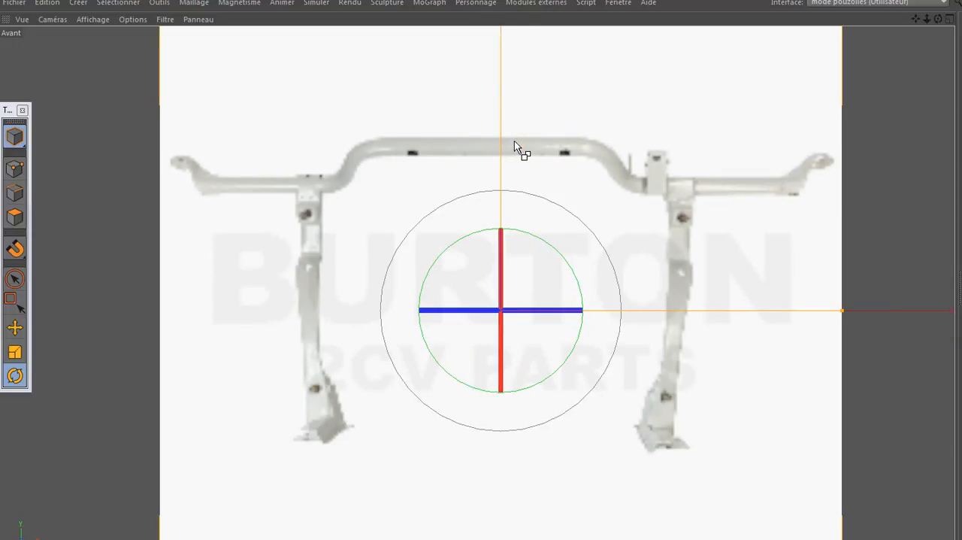
pyautogui.hotkey('ctrl', 'Tab')
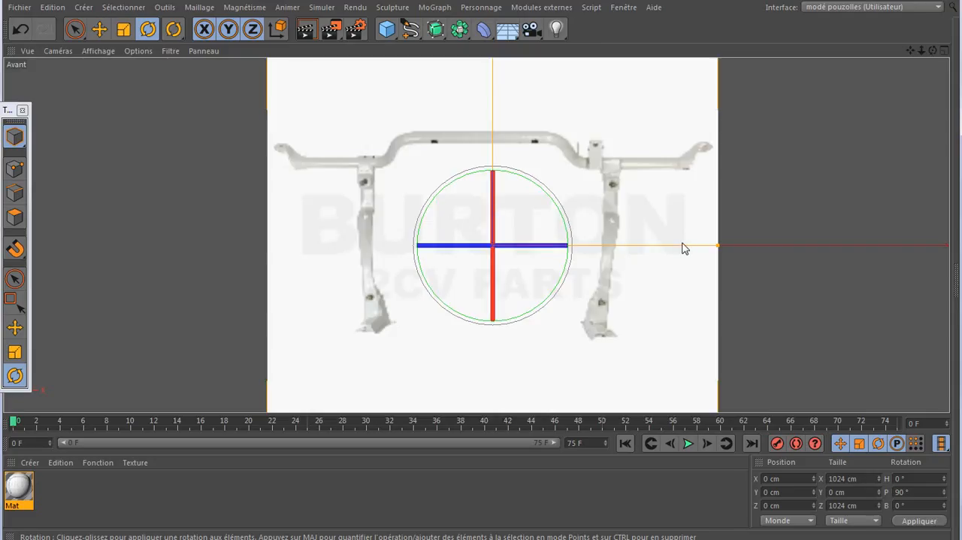
pyautogui.doubleClick(18, 485)
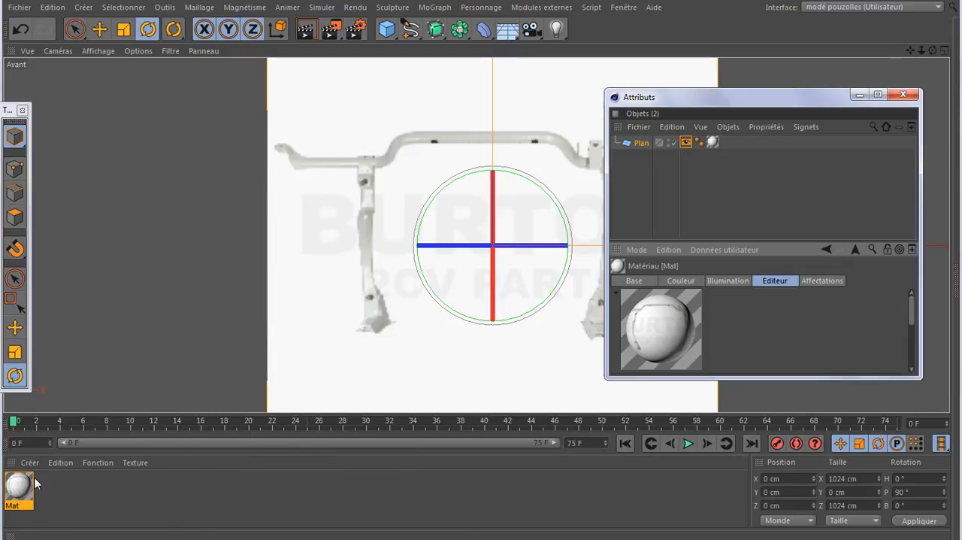
pyautogui.click(775, 281)
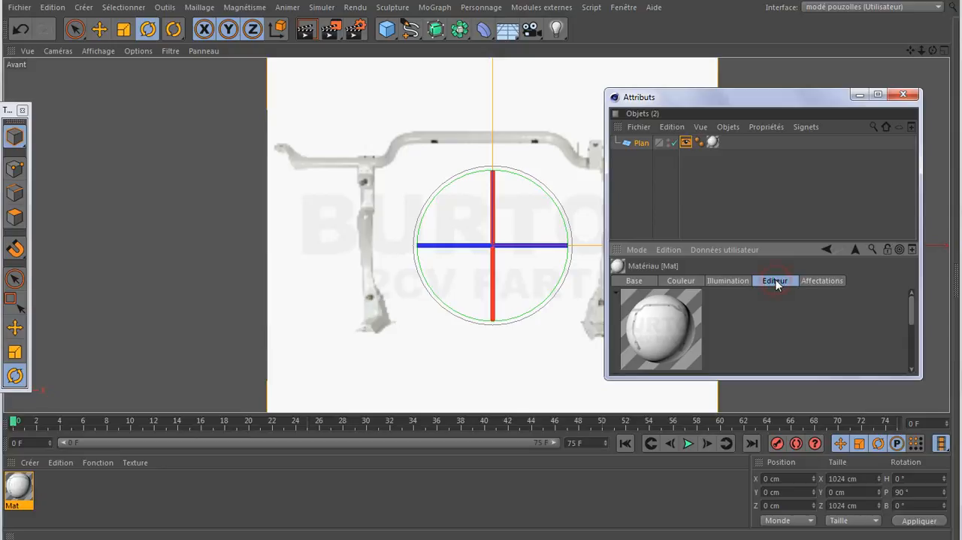
pyautogui.doubleClick(776, 375)
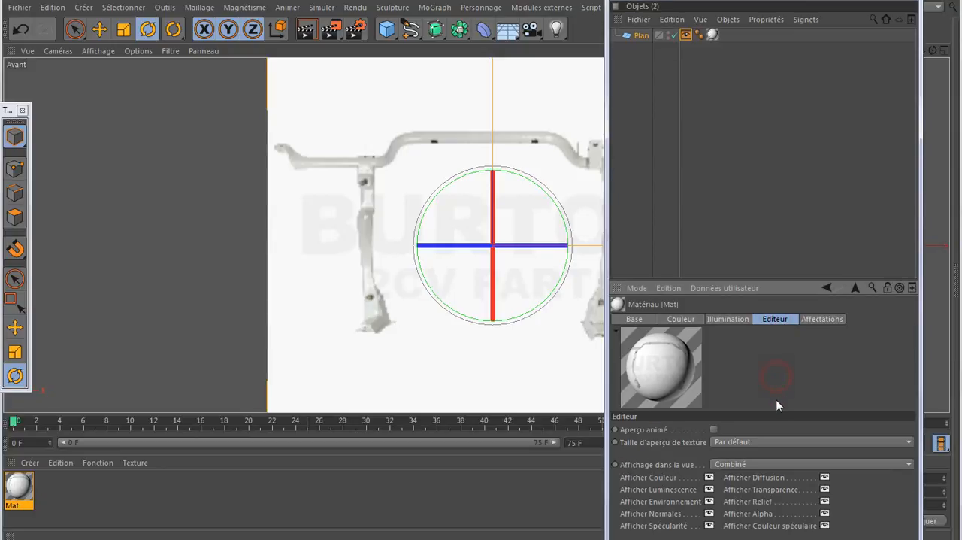
pyautogui.click(755, 442)
pyautogui.click(772, 524)
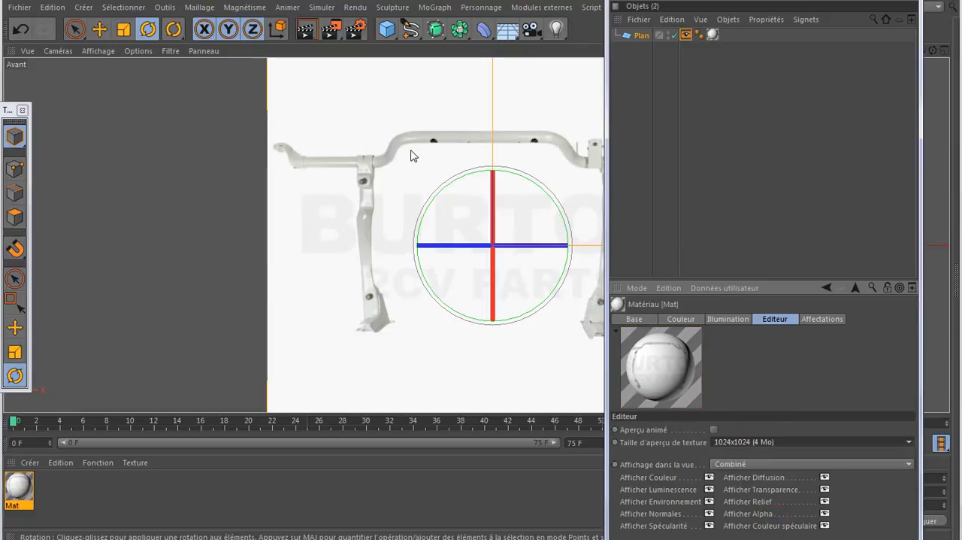
# - Deselect the plane, then shrink the Attributs window and minimize it to clear the front view
pyautogui.click(766, 72)
pyautogui.moveTo(729, 12); pyautogui.dragTo(723, 15)
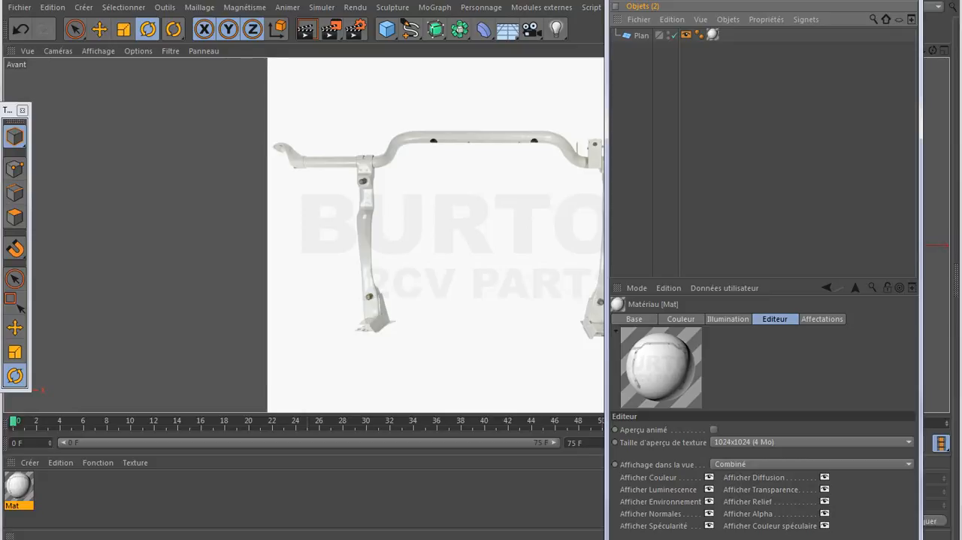
pyautogui.moveTo(607, 538); pyautogui.dragTo(625, 491)
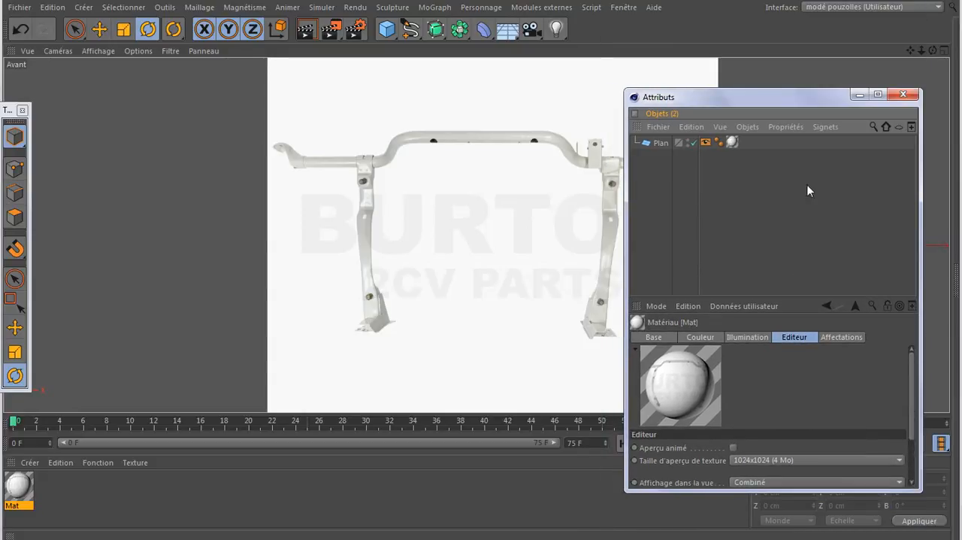
pyautogui.moveTo(776, 100); pyautogui.dragTo(718, 126)
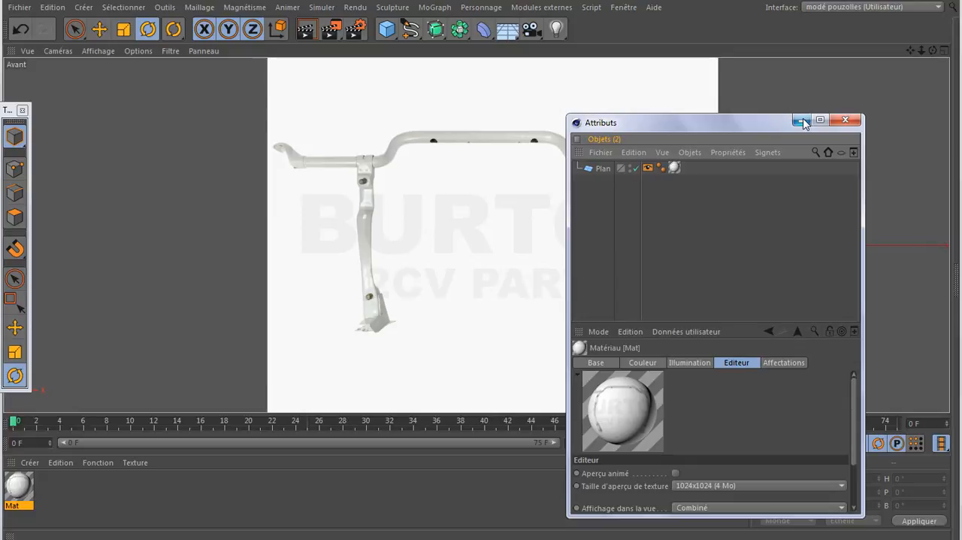
pyautogui.click(802, 121)
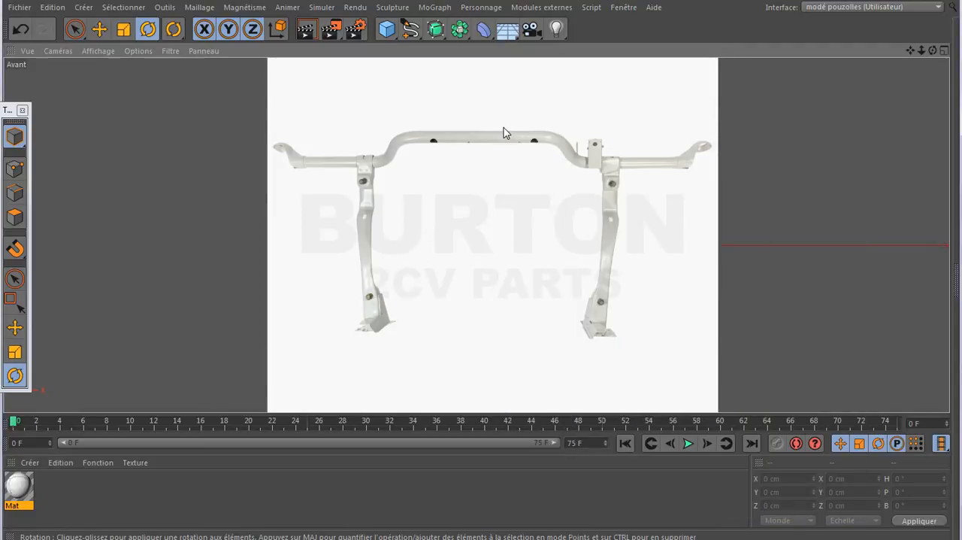
# - Draw a four-point linear spline along the upper tube from its centre through the bend to its outer end, with the axis handles hidden
pyautogui.scroll(4, 505, 133)
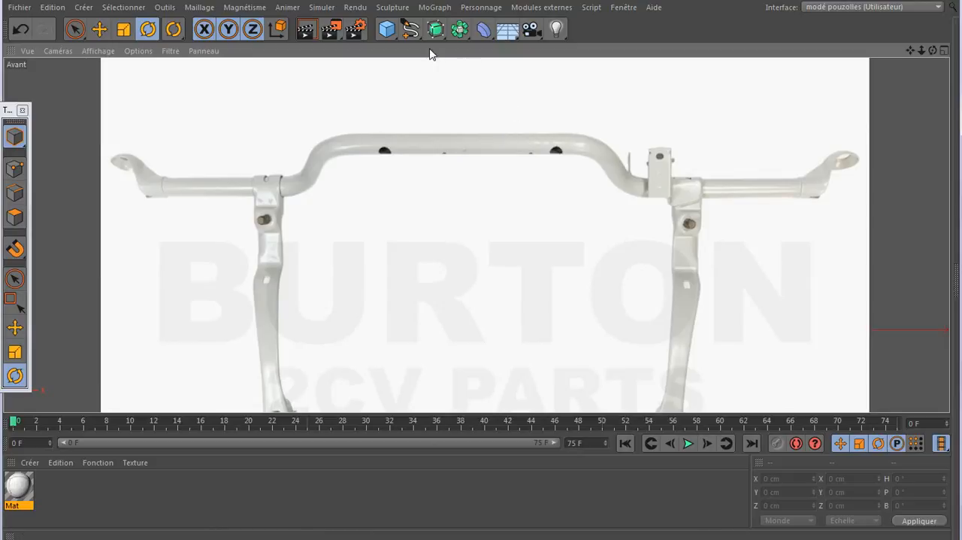
pyautogui.click(410, 30)
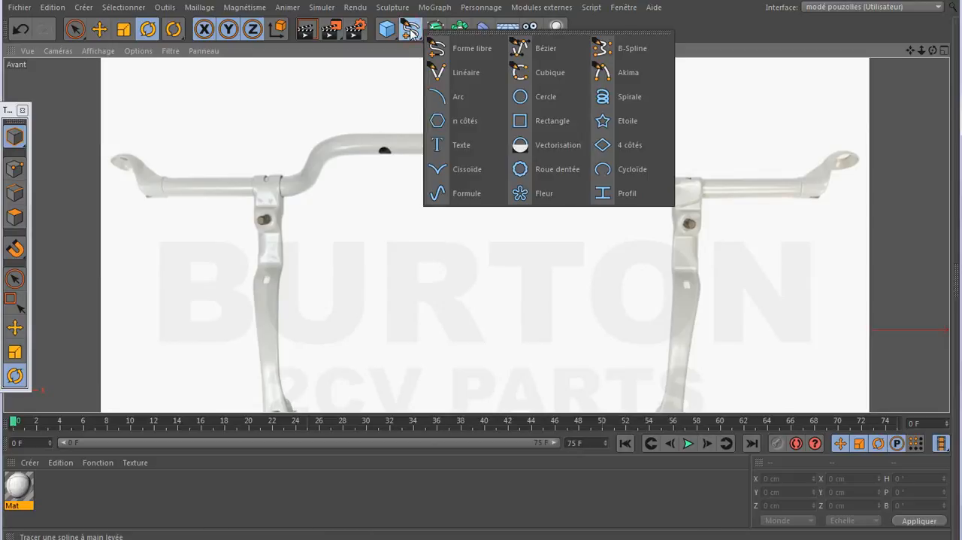
pyautogui.click(478, 73)
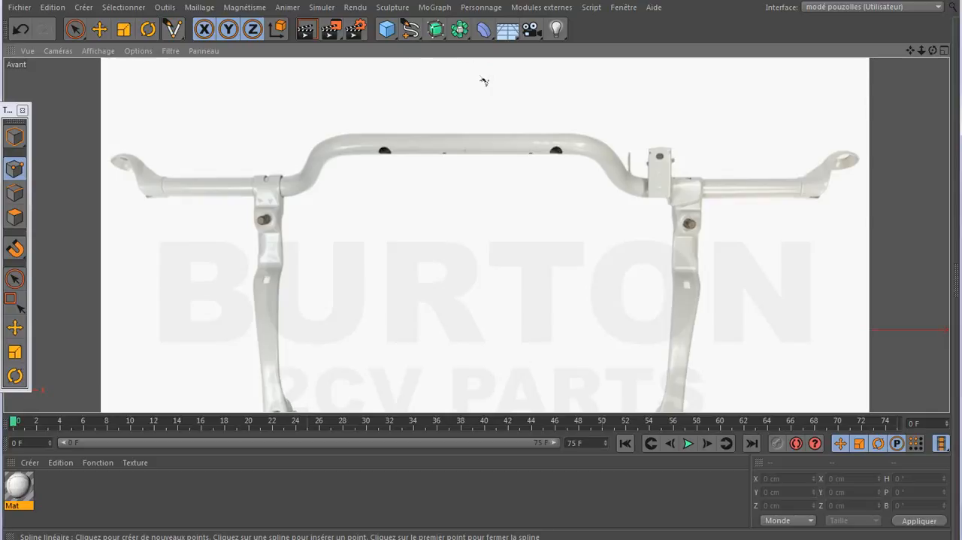
pyautogui.click(410, 29)
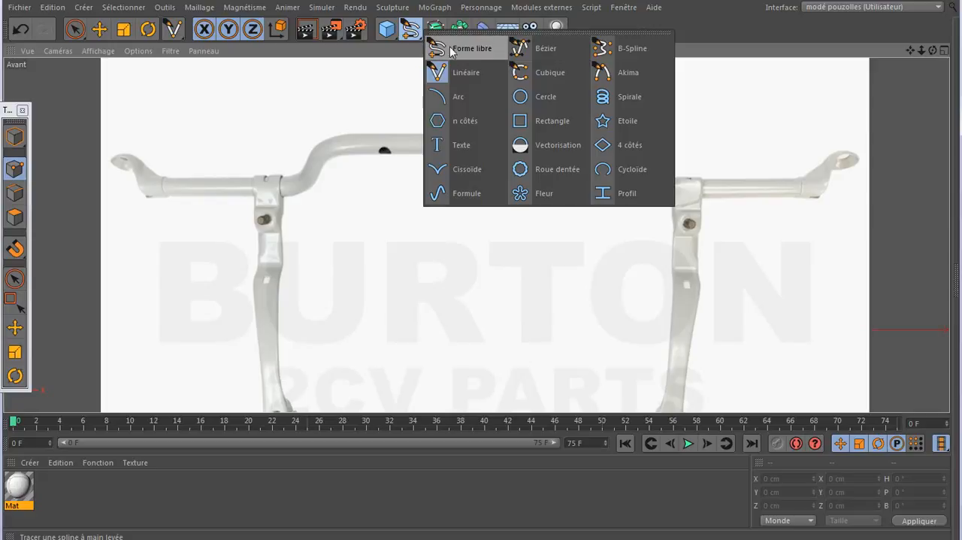
pyautogui.click(442, 72)
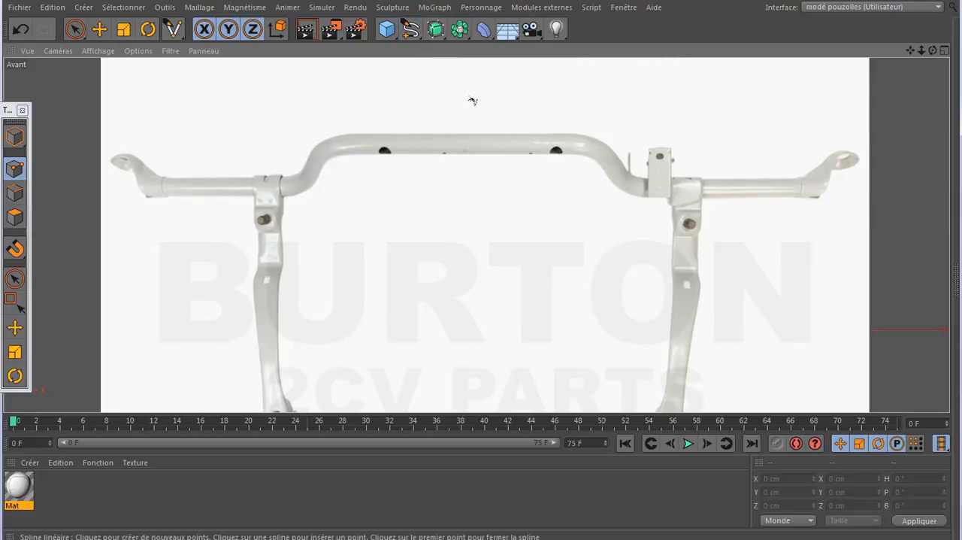
pyautogui.click(476, 145)
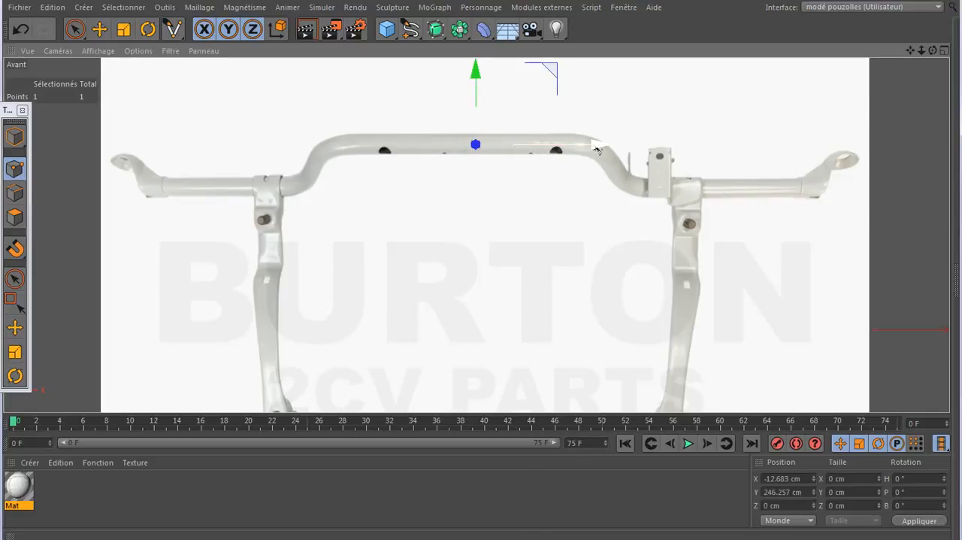
pyautogui.hotkey('alt', 'd')
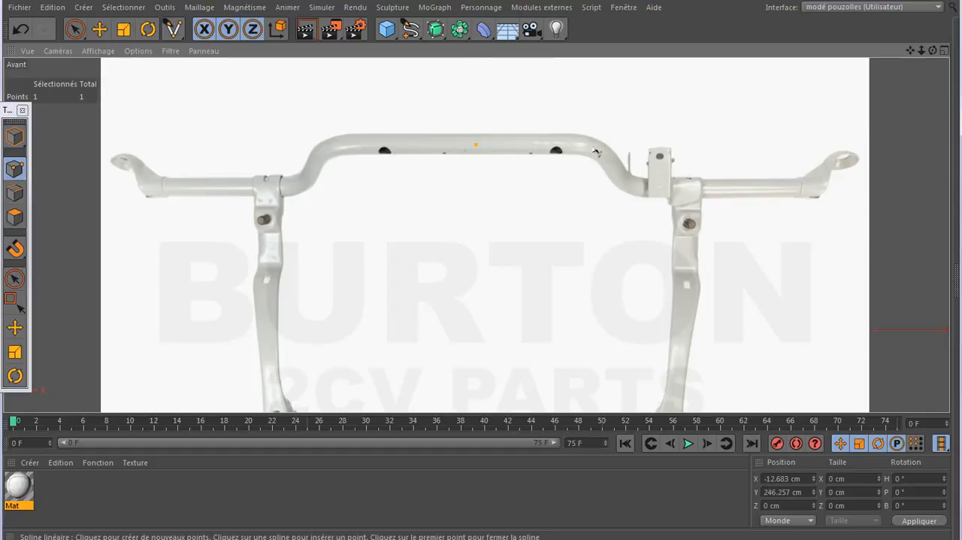
pyautogui.click(594, 148)
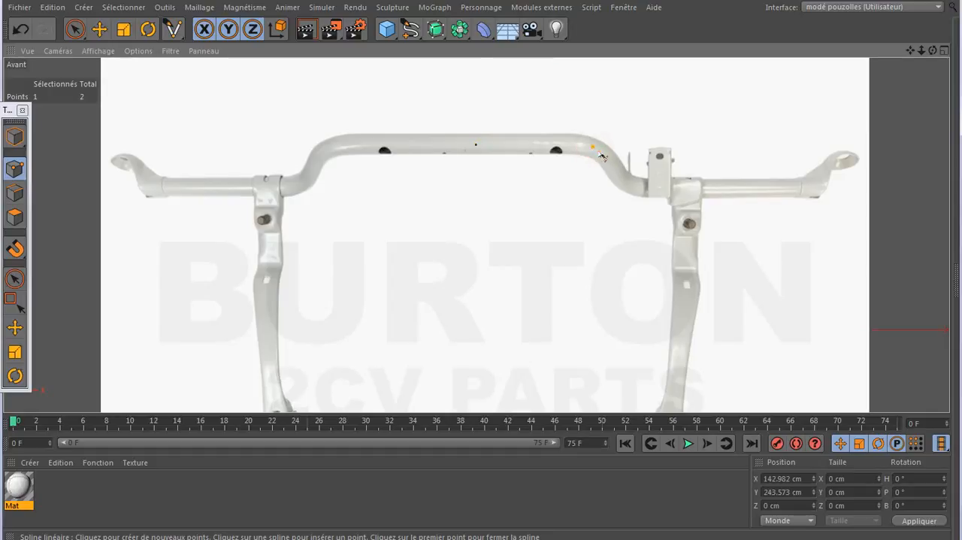
pyautogui.click(636, 188)
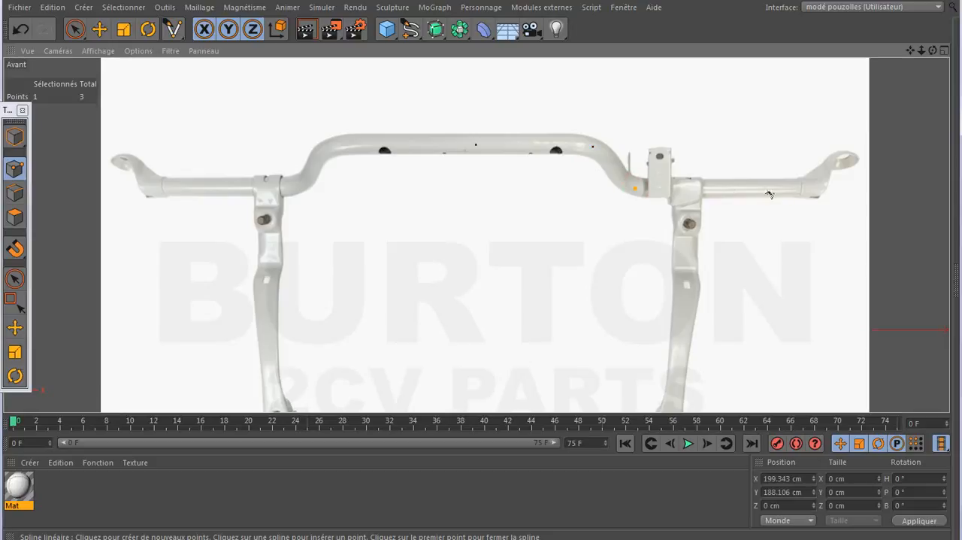
pyautogui.click(821, 190)
# - Disable the Plan object so only the spline shows in the front view
pyautogui.middleClick(106, 174)
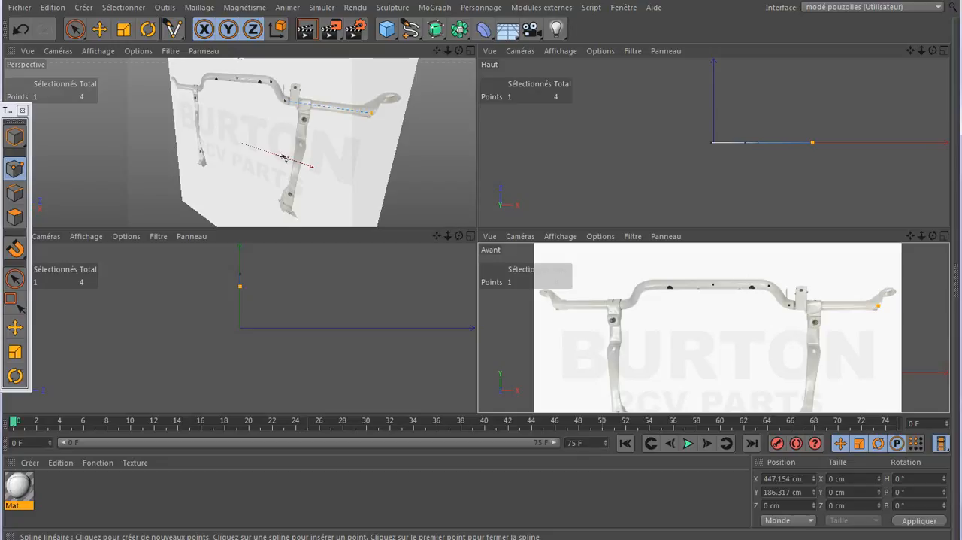
pyautogui.middleClick(619, 268)
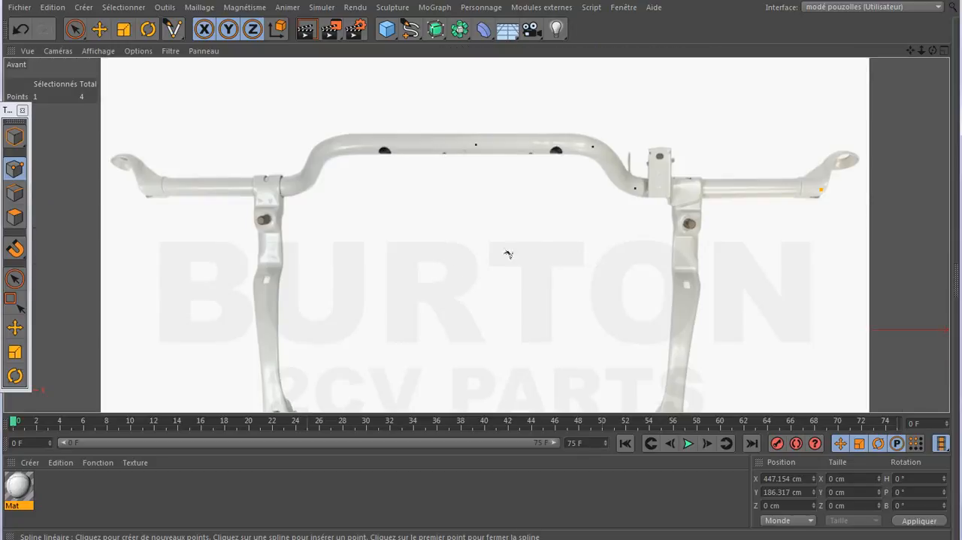
pyautogui.click(50, 538)
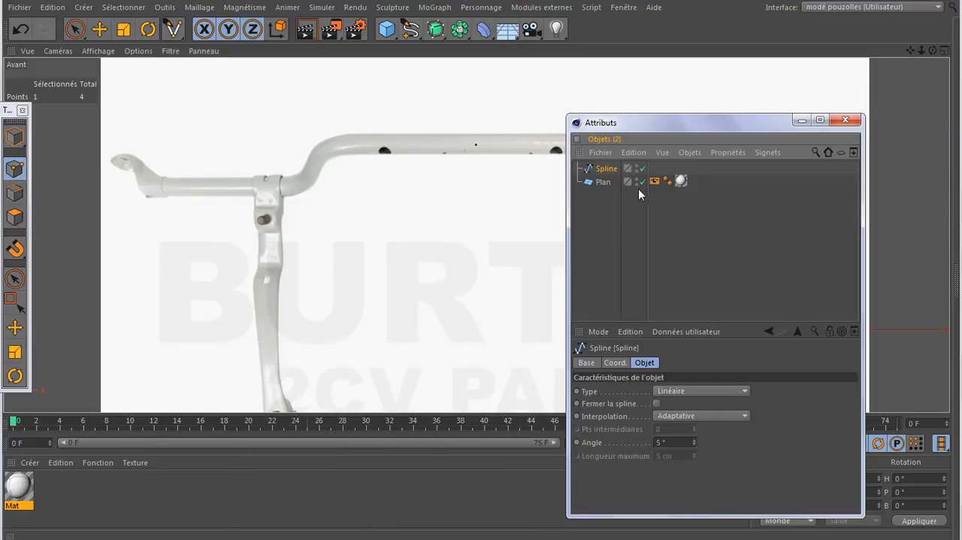
pyautogui.click(643, 181)
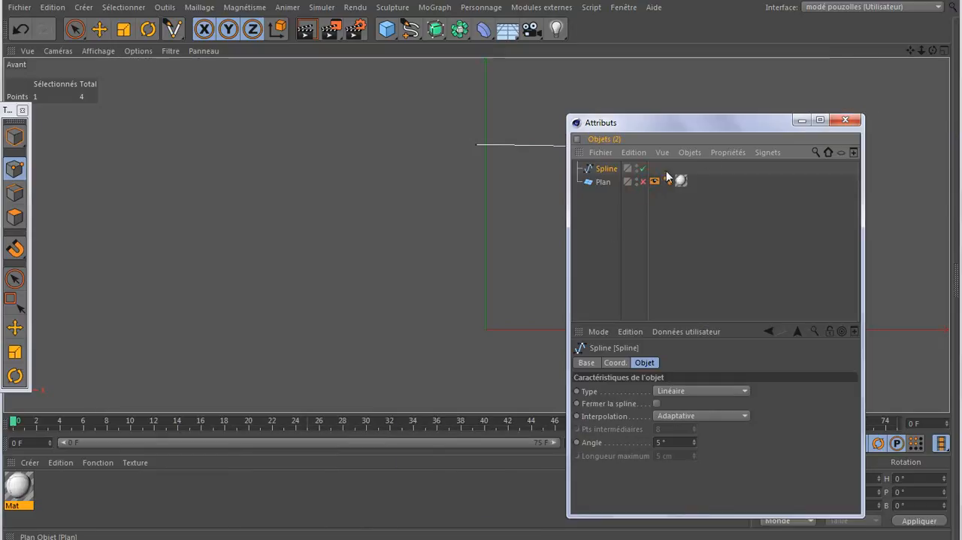
pyautogui.click(800, 121)
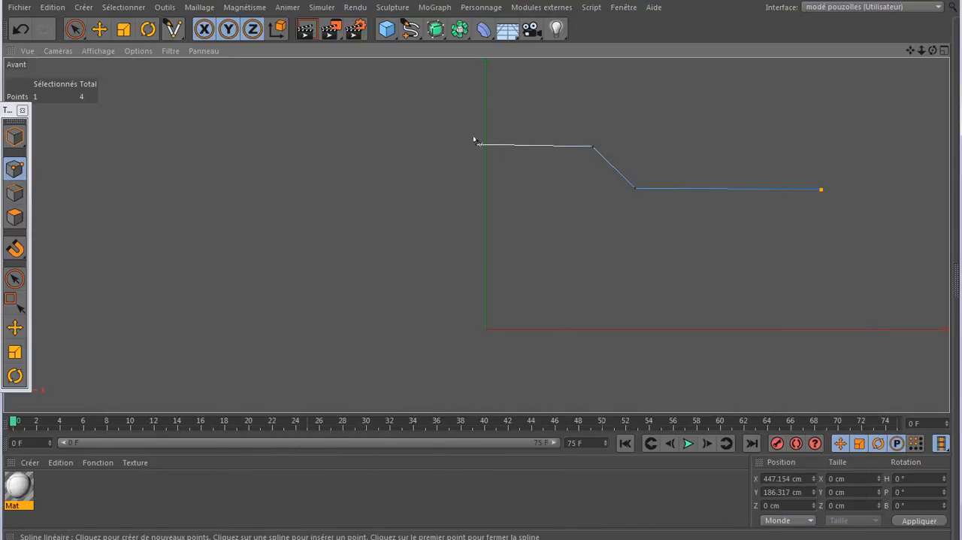
# - Move the spline's second point vertically to Y 246.257 cm, level with the first point
pyautogui.click(15, 327)
pyautogui.click(591, 147)
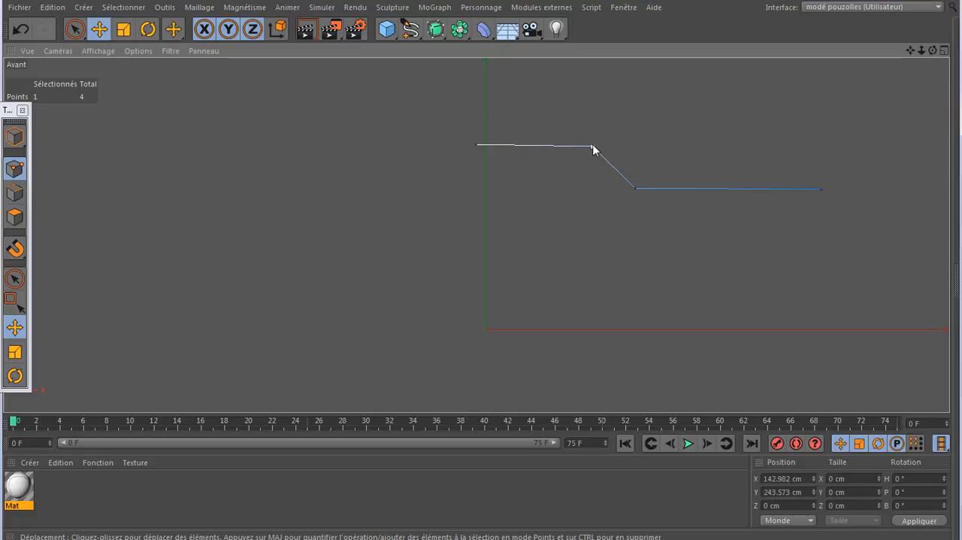
pyautogui.click(593, 146)
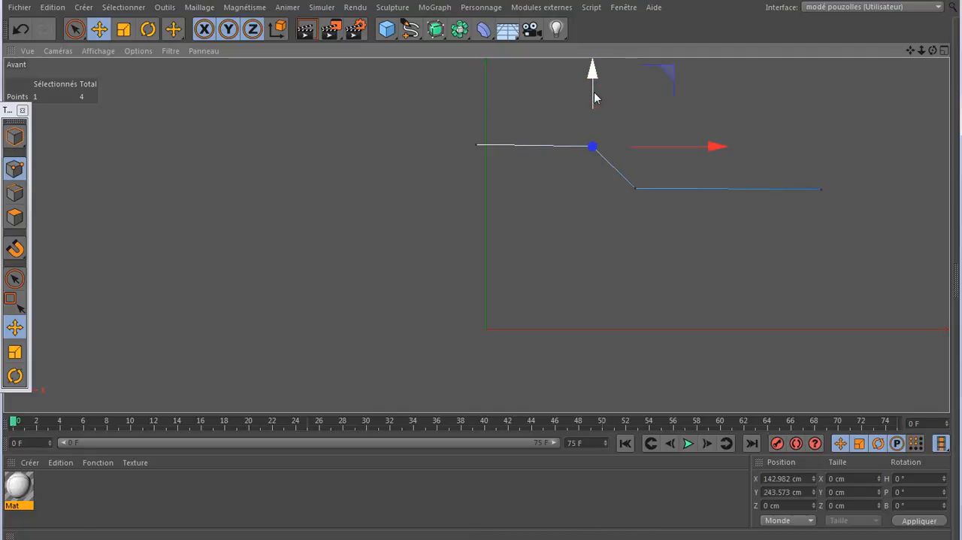
pyautogui.moveTo(594, 94); pyautogui.dragTo(598, 95)
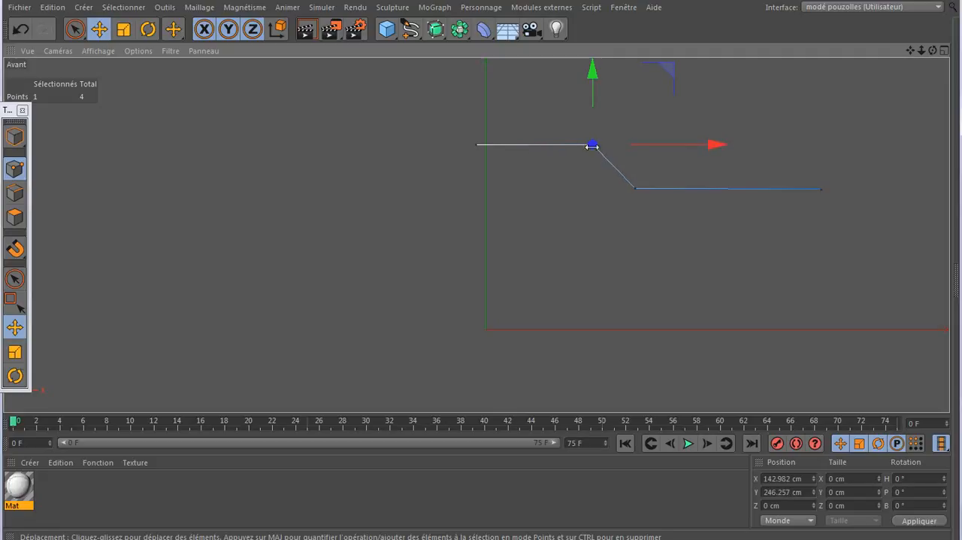
# - Copy the second point's Y position to the spline's first point and set the first point's X to 0 cm
pyautogui.click(780, 492)
pyautogui.hotkey('ctrl', 'c')
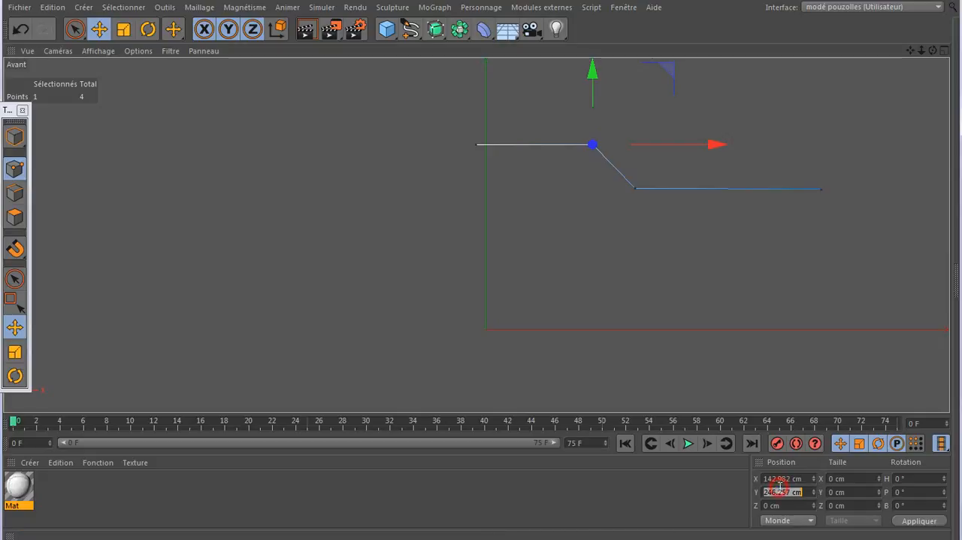
pyautogui.click(478, 145)
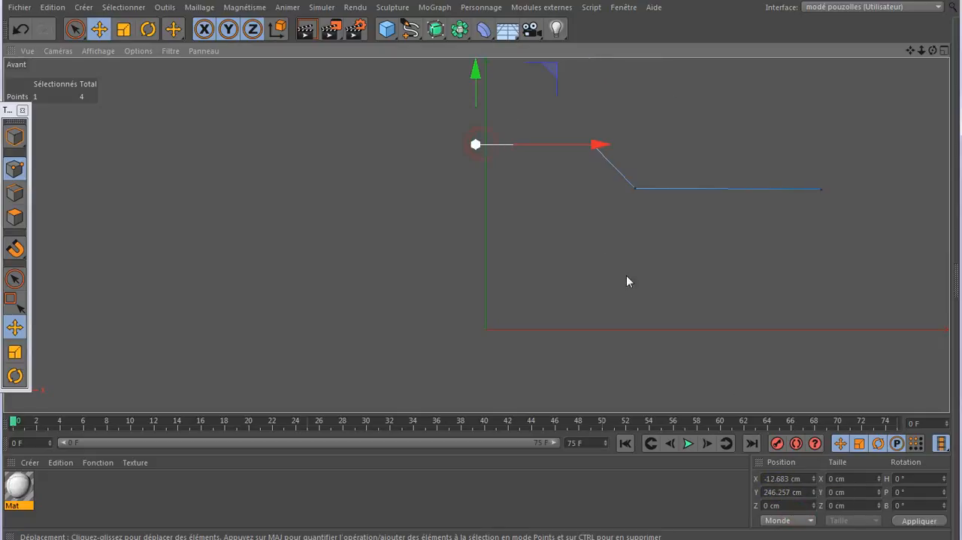
pyautogui.doubleClick(778, 490)
pyautogui.rightClick(778, 490)
pyautogui.click(794, 525)
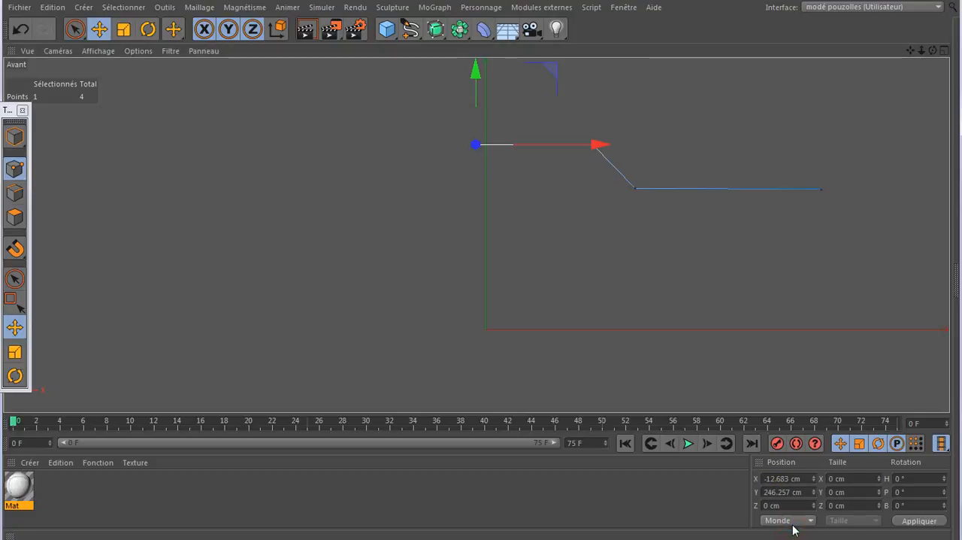
pyautogui.click(918, 521)
pyautogui.click(785, 478)
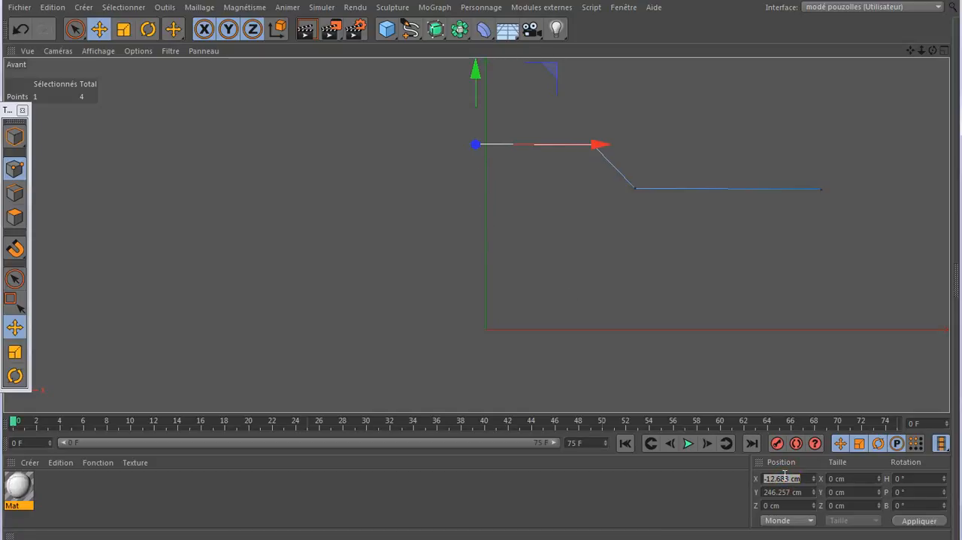
pyautogui.write('0')
pyautogui.press('Return')
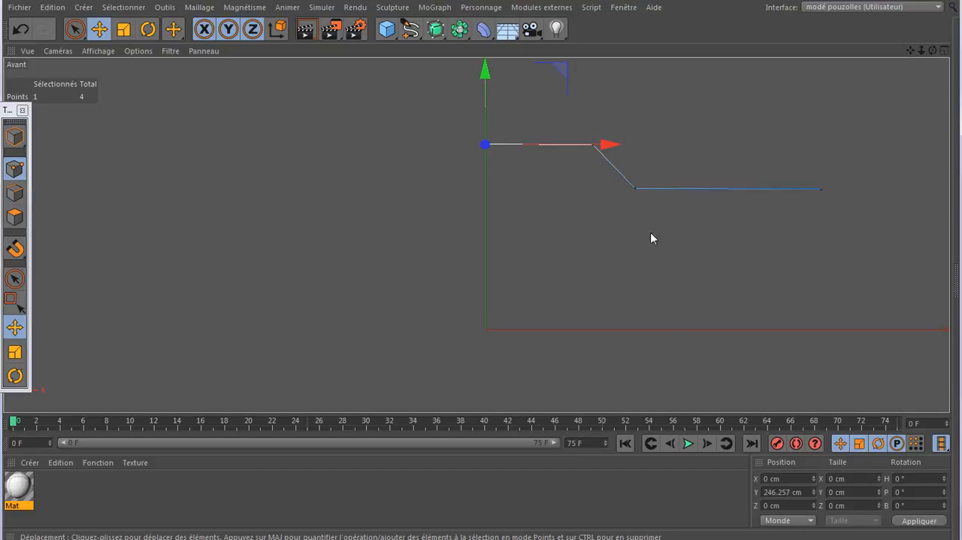
# - Copy the Y position of the spline's third point, 188.106 cm, to its outer end point and apply it
pyautogui.click(634, 188)
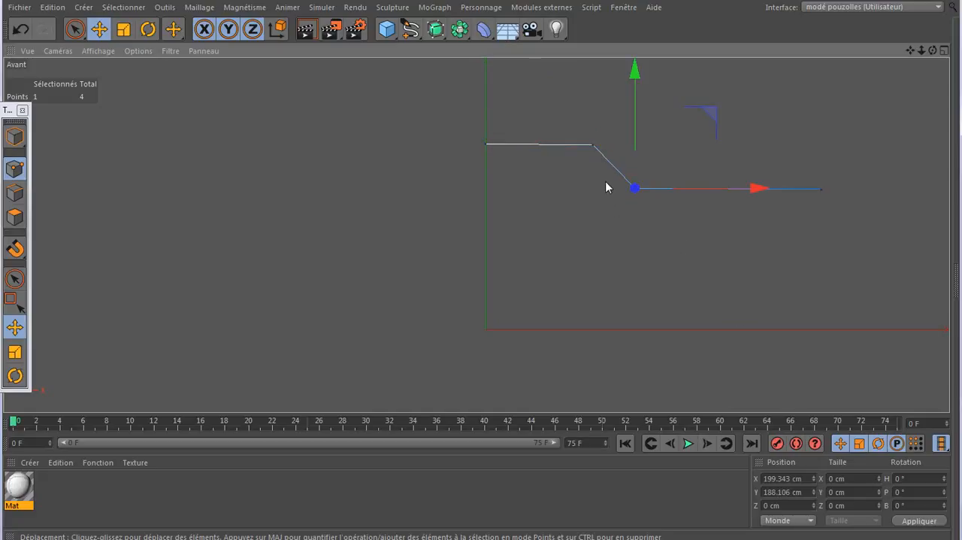
pyautogui.doubleClick(787, 480)
pyautogui.rightClick(784, 480)
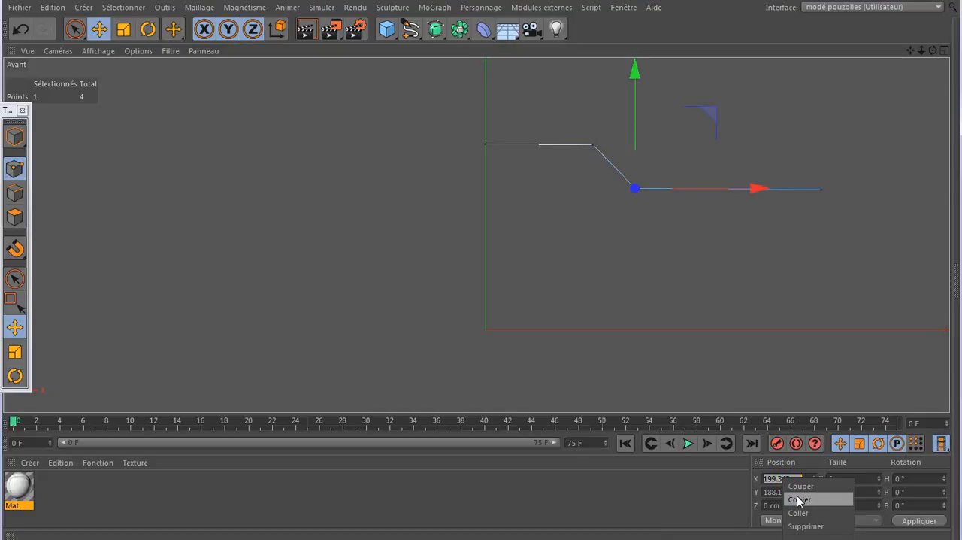
pyautogui.doubleClick(779, 490)
pyautogui.rightClick(780, 490)
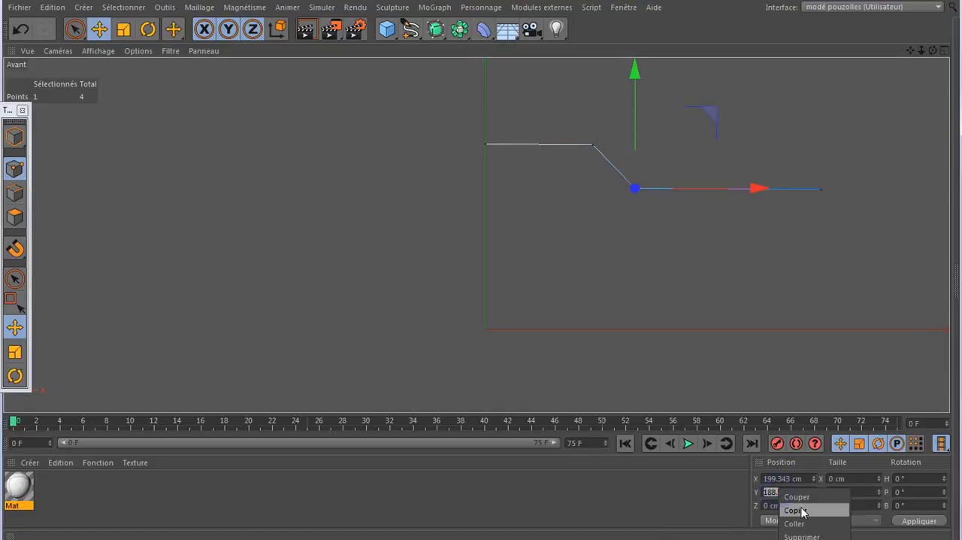
pyautogui.click(801, 508)
pyautogui.click(821, 190)
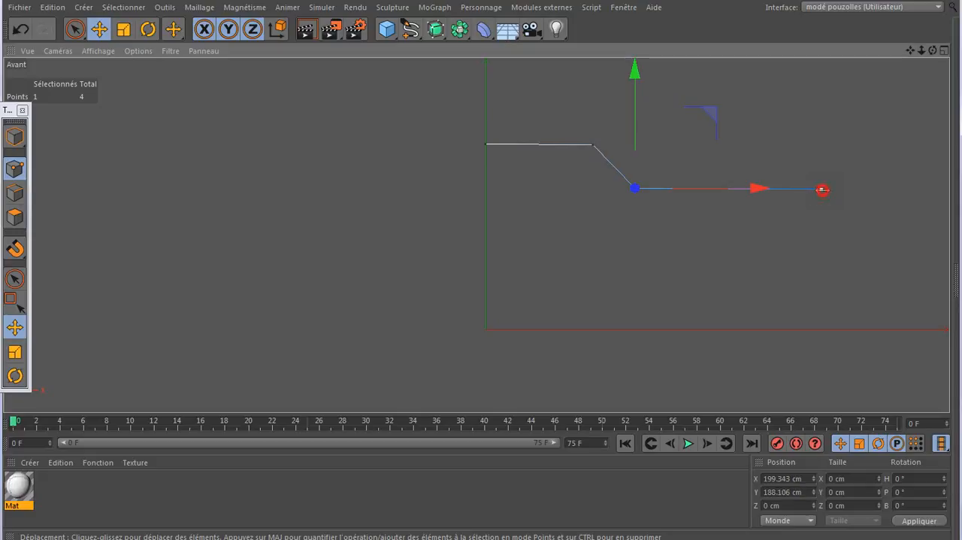
pyautogui.doubleClick(780, 491)
pyautogui.rightClick(779, 492)
pyautogui.click(794, 520)
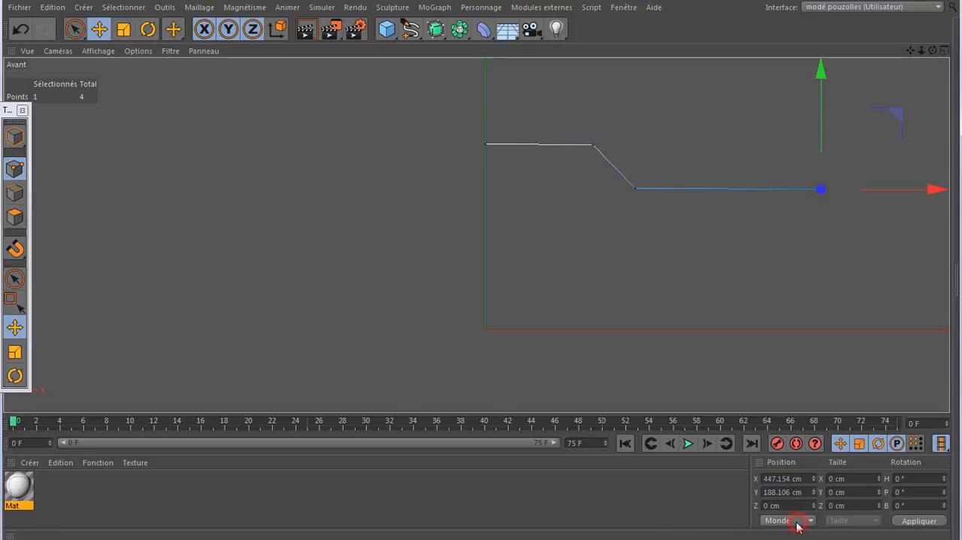
pyautogui.click(914, 525)
pyautogui.scroll(3, 632, 141)
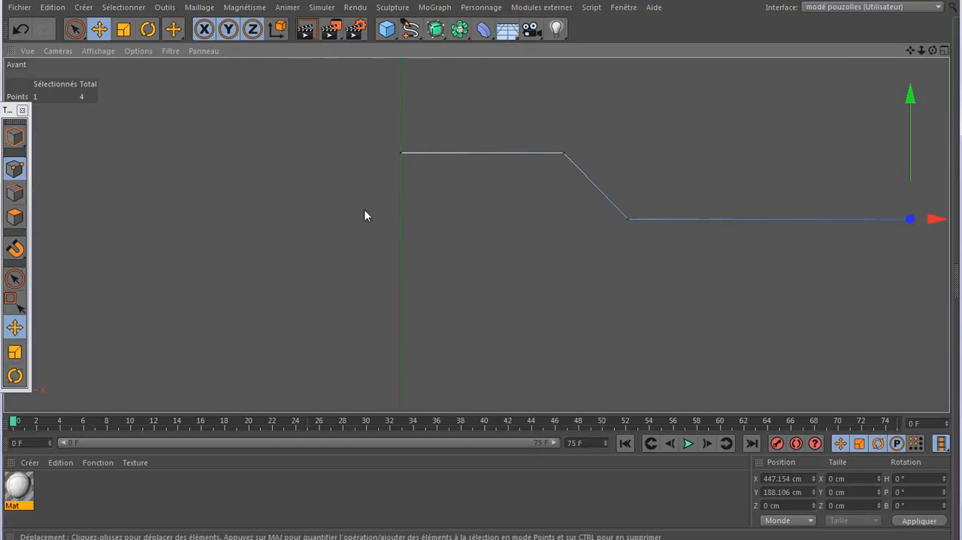
# - Select the spline's first two points and move them together along Z to about -45.091 cm
pyautogui.middleClick(425, 193)
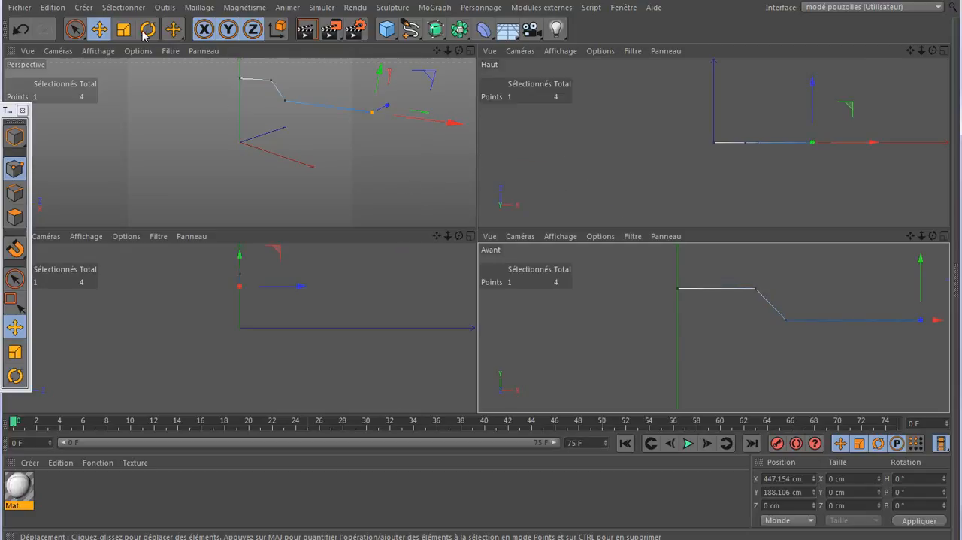
pyautogui.press('9')
pyautogui.moveTo(669, 295)
pyautogui.mouseDown()
pyautogui.moveTo(769, 290)
pyautogui.moveTo(767, 282)
pyautogui.mouseUp()
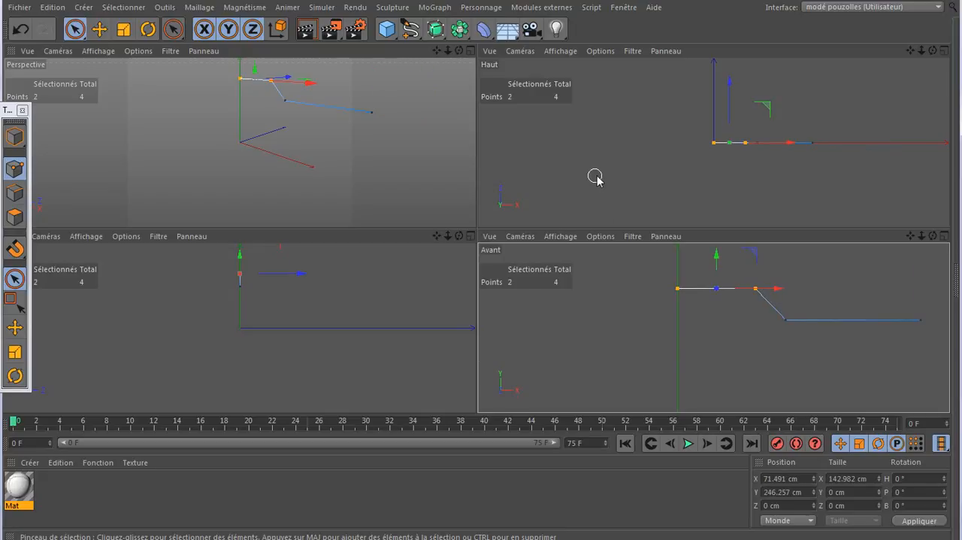
pyautogui.click(729, 84)
pyautogui.moveTo(730, 84); pyautogui.dragTo(730, 102)
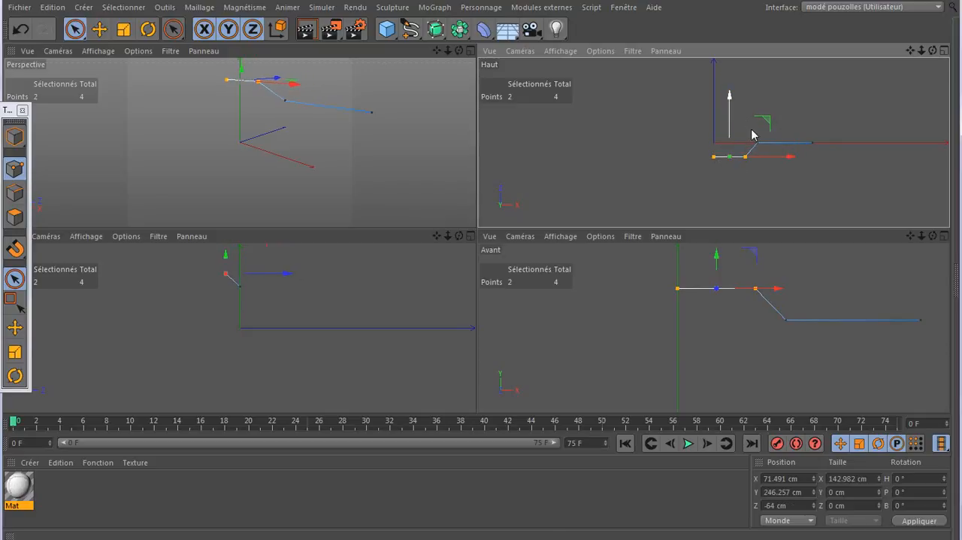
pyautogui.middleClick(752, 133)
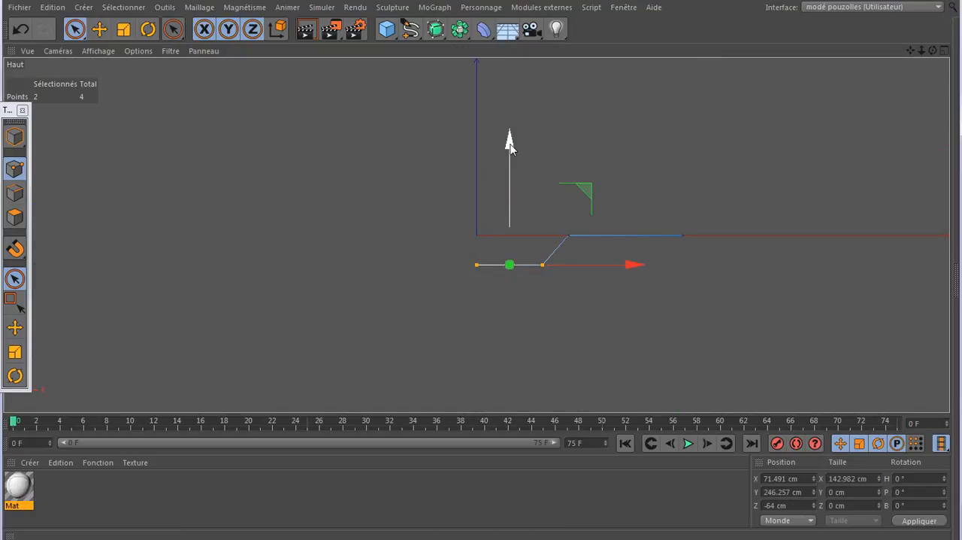
pyautogui.moveTo(510, 148); pyautogui.dragTo(511, 141)
pyautogui.middleClick(348, 268)
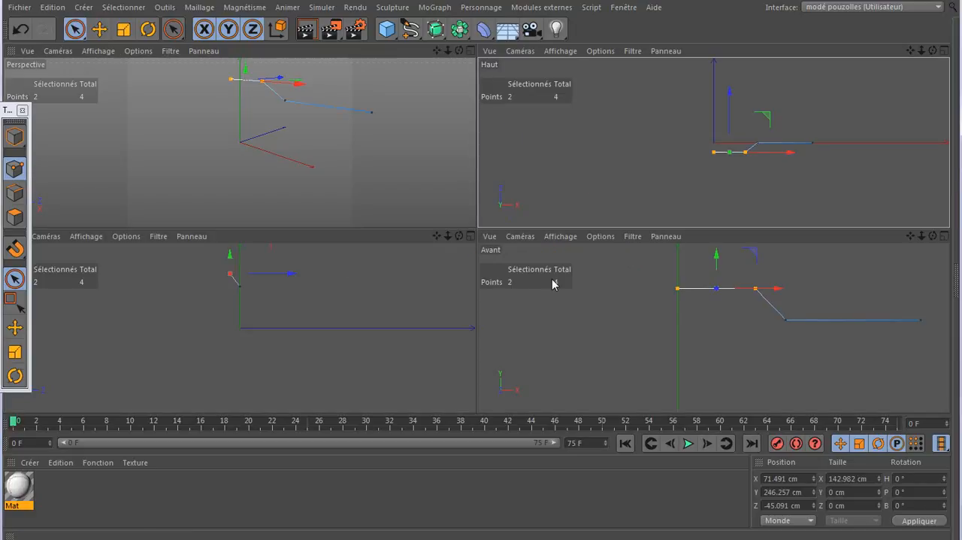
# - Lower the spline's first two points together to about Y 186.448 cm, roughly level with the outer segment
pyautogui.middleClick(369, 285)
pyautogui.middleClick(307, 218)
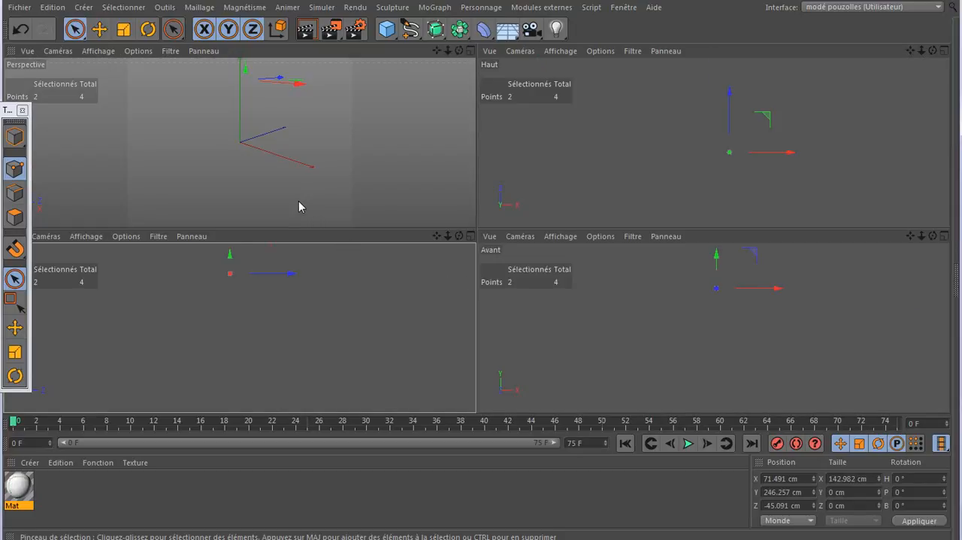
pyautogui.middleClick(298, 201)
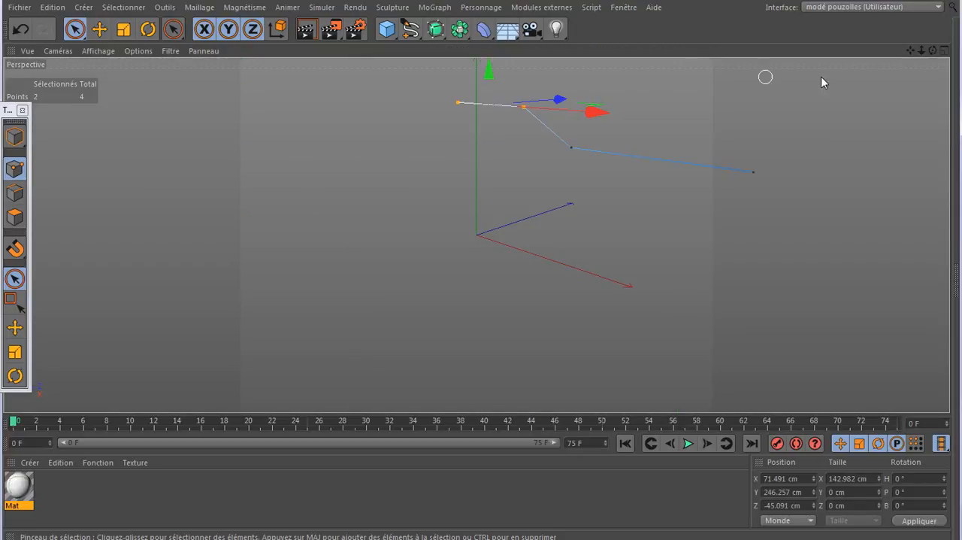
pyautogui.moveTo(933, 51); pyautogui.dragTo(899, 62)
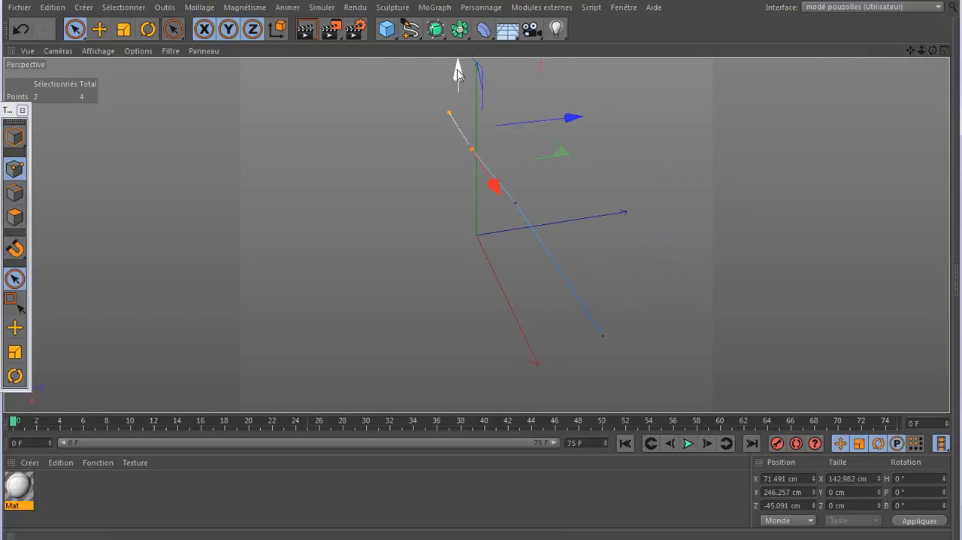
pyautogui.moveTo(458, 69); pyautogui.dragTo(443, 125)
pyautogui.click(442, 126)
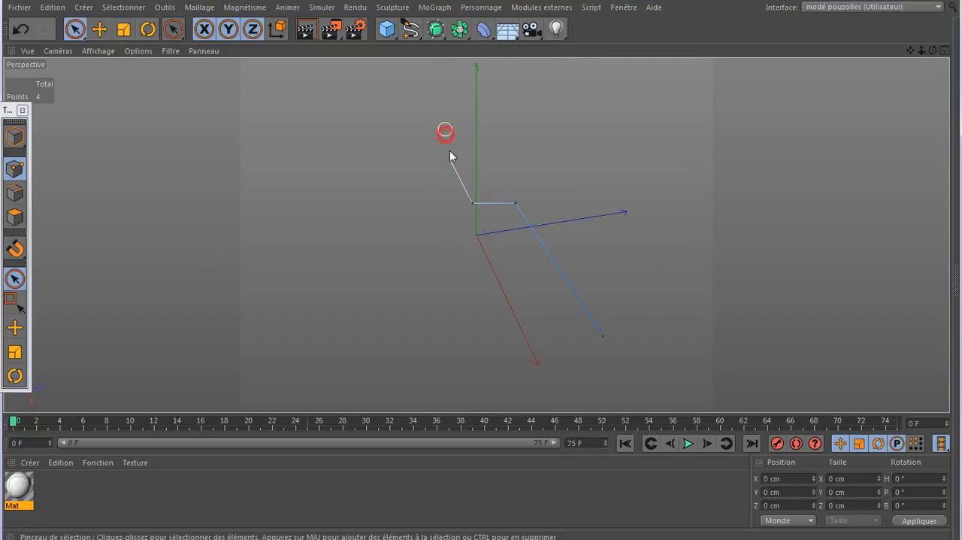
pyautogui.click(451, 159)
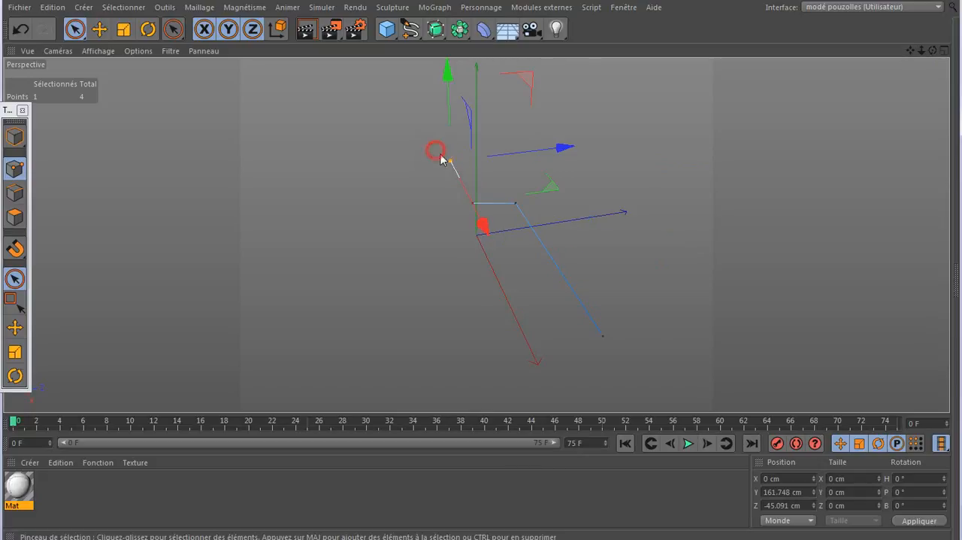
pyautogui.keyDown('shift'); pyautogui.click(472, 203); pyautogui.keyUp('shift')
pyautogui.middleClick(418, 283)
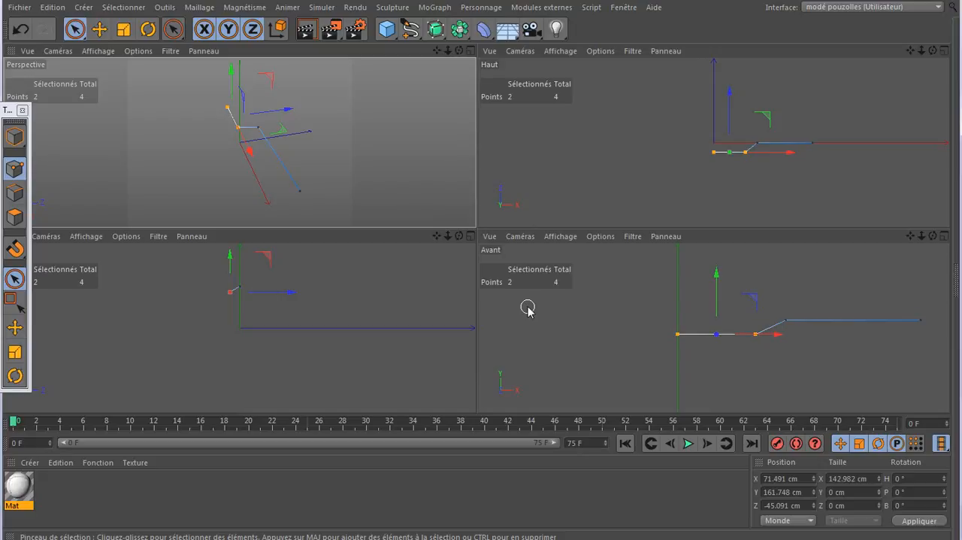
pyautogui.moveTo(717, 286); pyautogui.dragTo(716, 272)
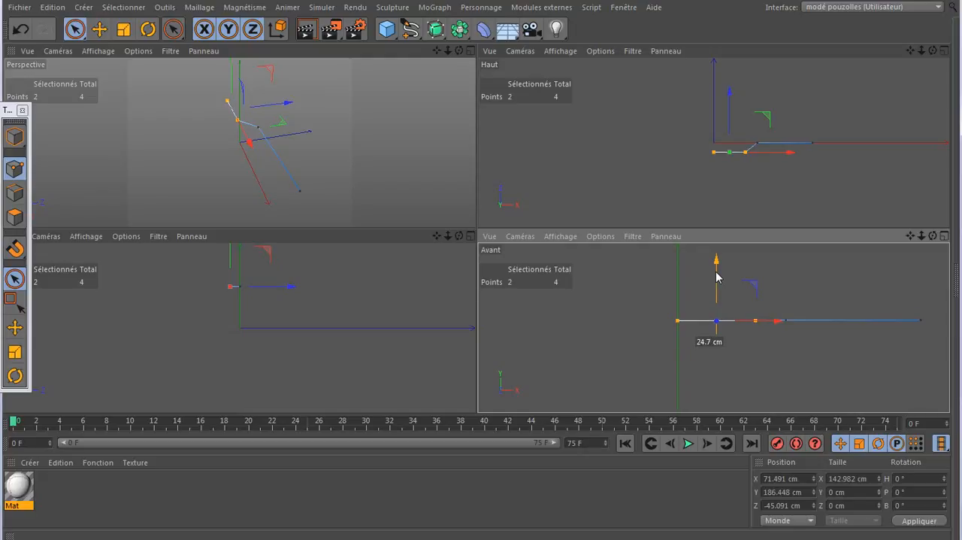
# - Examine the shape of the bent spline in the perspective view against the thumbnails of the reference photos
pyautogui.middleClick(344, 180)
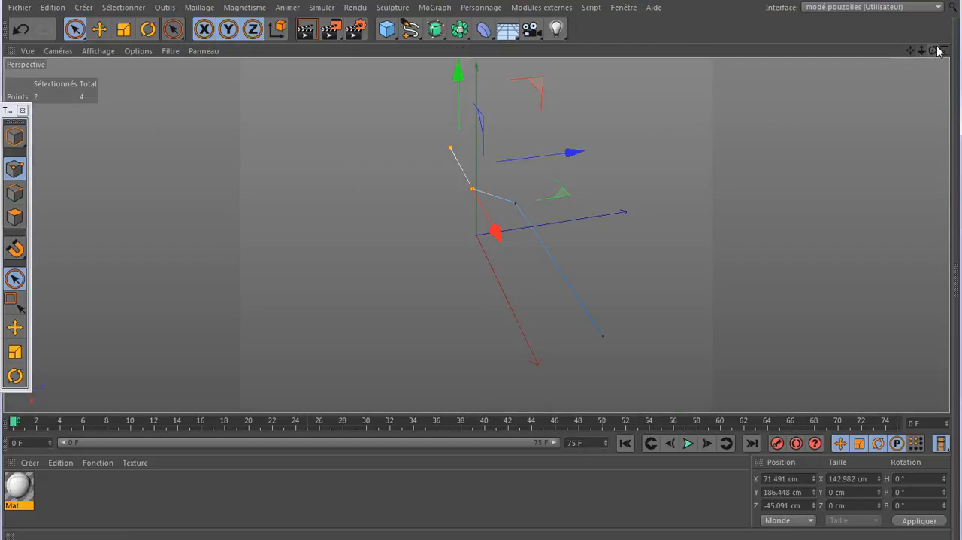
pyautogui.moveTo(933, 51); pyautogui.dragTo(961, 47)
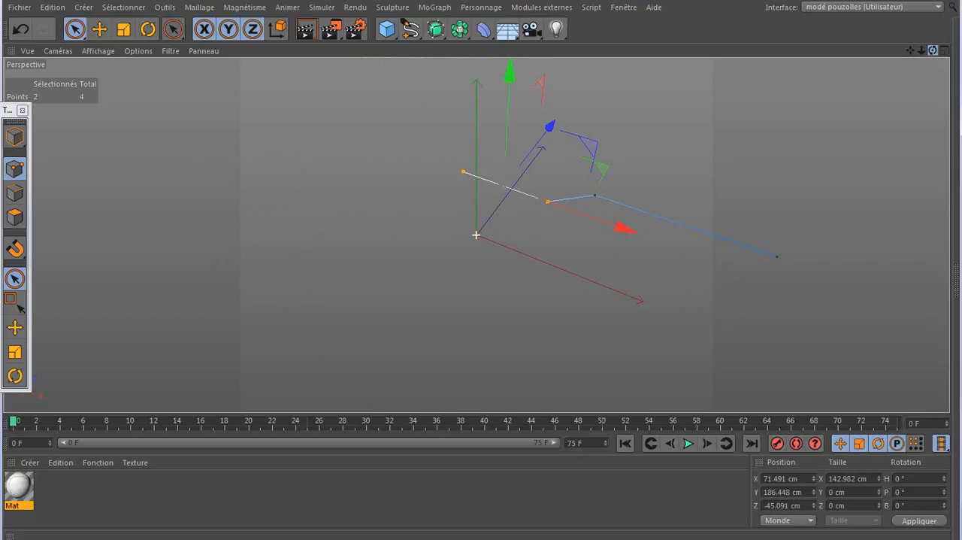
pyautogui.moveTo(249, 538)
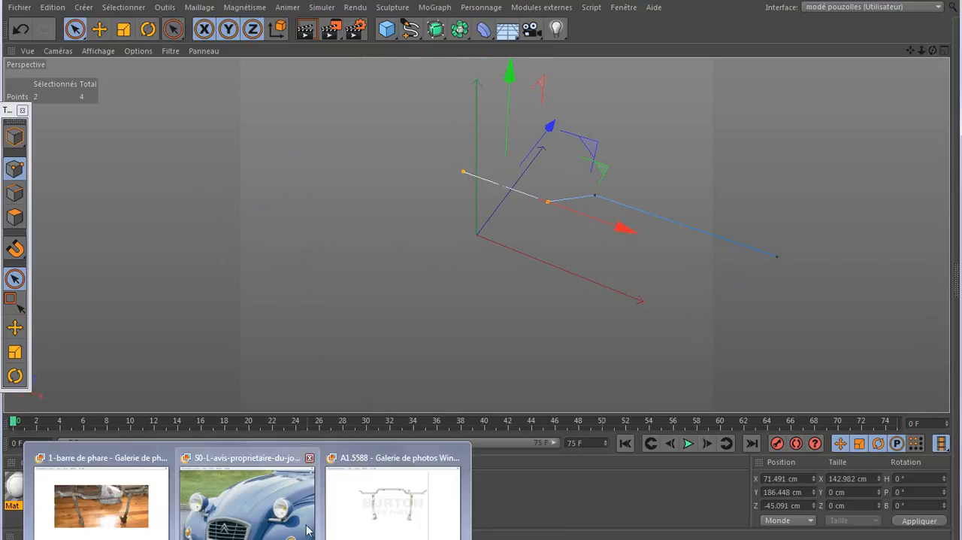
pyautogui.moveTo(353, 517)
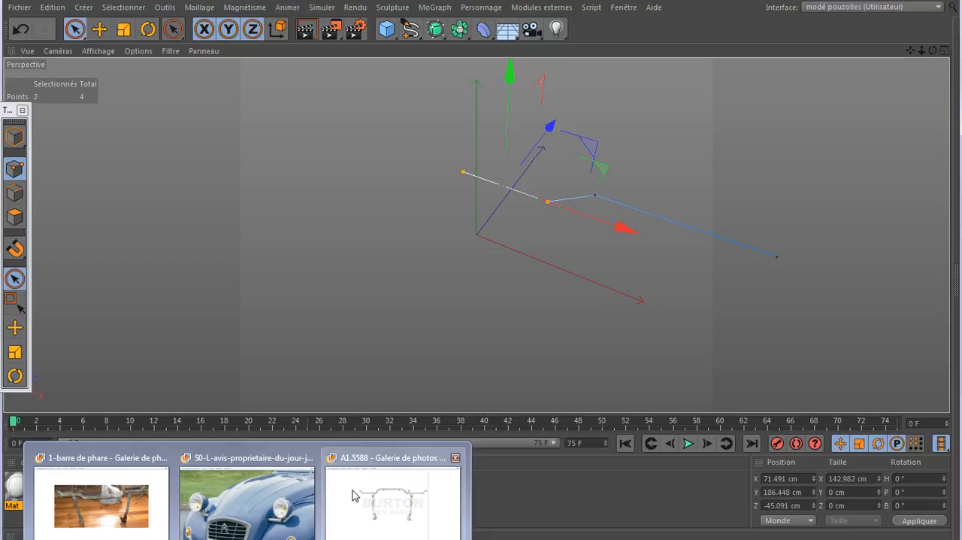
pyautogui.moveTo(933, 52); pyautogui.dragTo(961, 62)
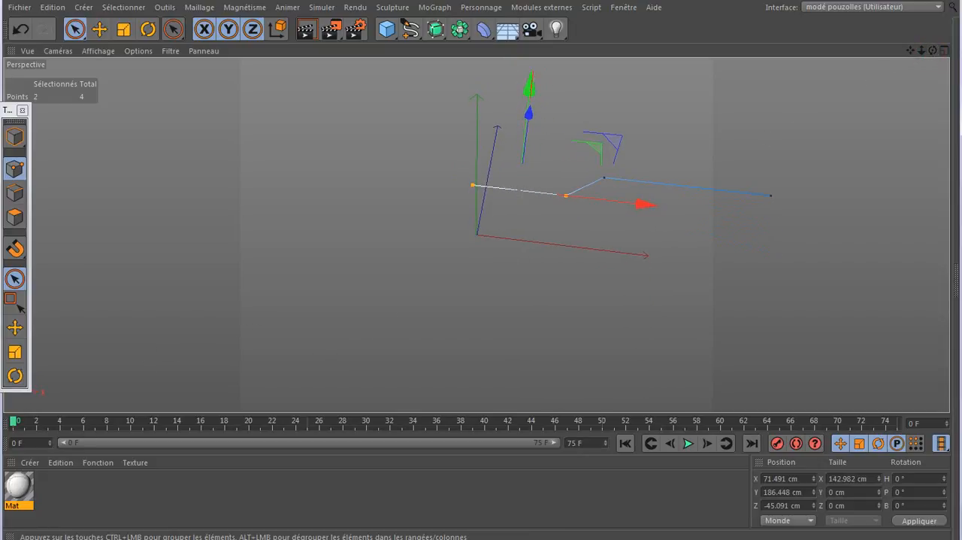
# - Bring up the Attributes window beside the spline and render the perspective view
pyautogui.click(203, 539)
pyautogui.moveTo(722, 127); pyautogui.dragTo(828, 105)
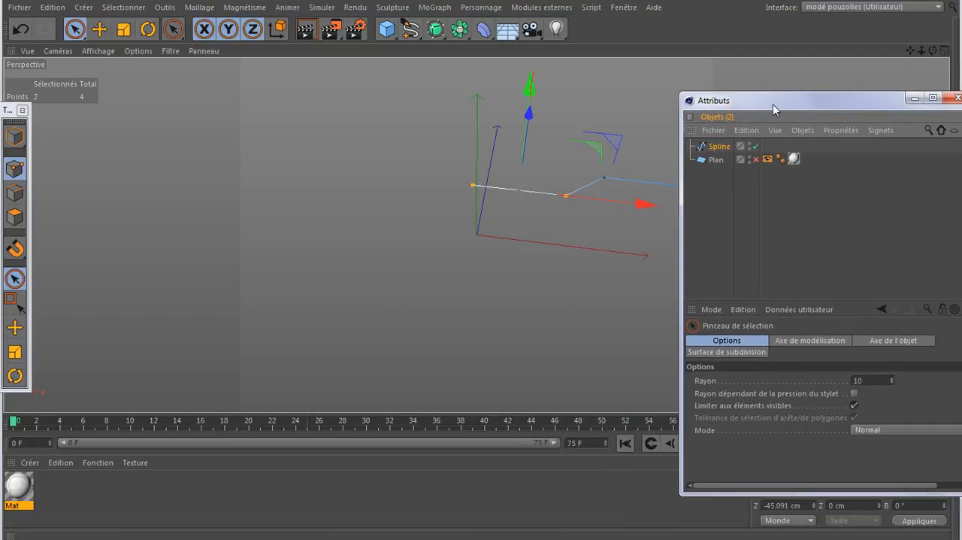
pyautogui.moveTo(911, 50); pyautogui.dragTo(785, 77)
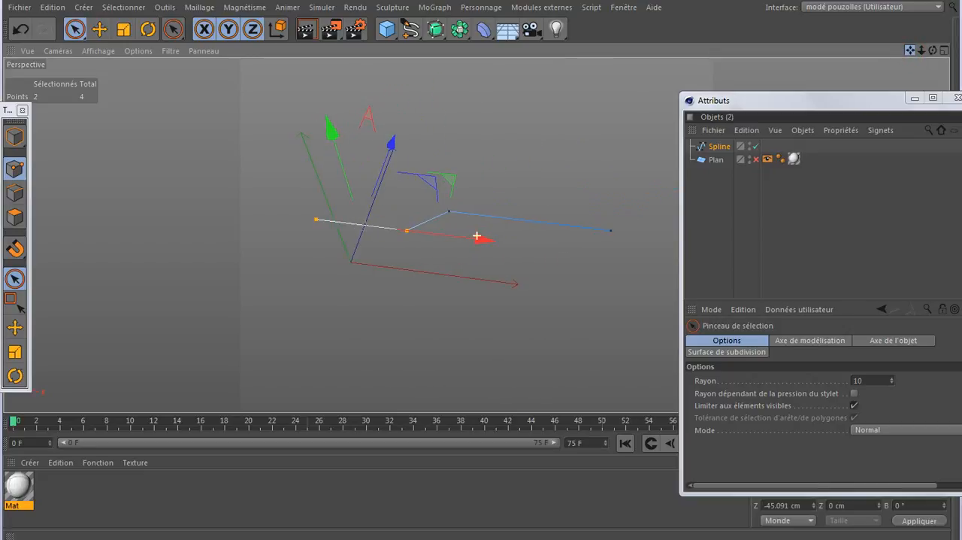
pyautogui.click(304, 32)
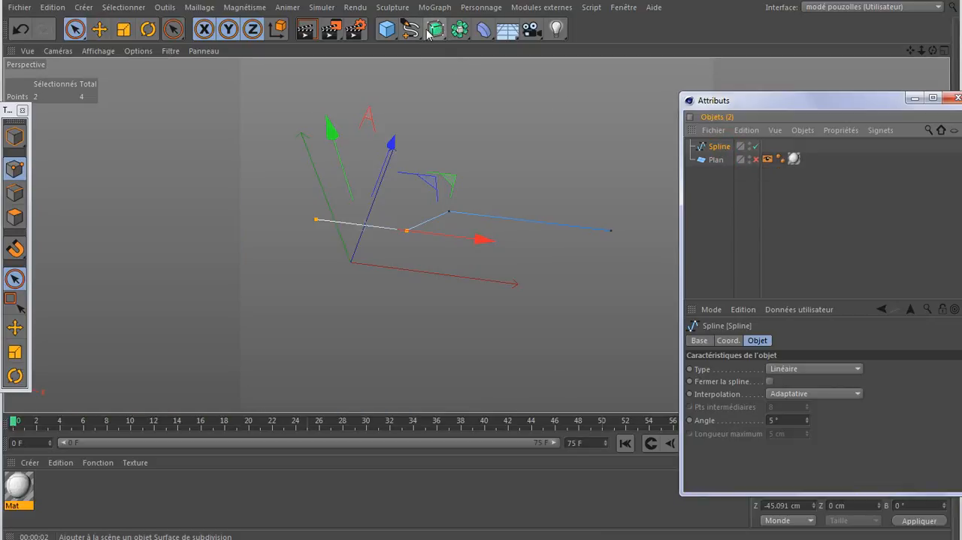
# - Create a circle spline as the tube's profile and reduce its radius to 13 cm
pyautogui.moveTo(411, 30)
pyautogui.mouseDown()
pyautogui.moveTo(466, 73)
pyautogui.moveTo(532, 98)
pyautogui.mouseUp()
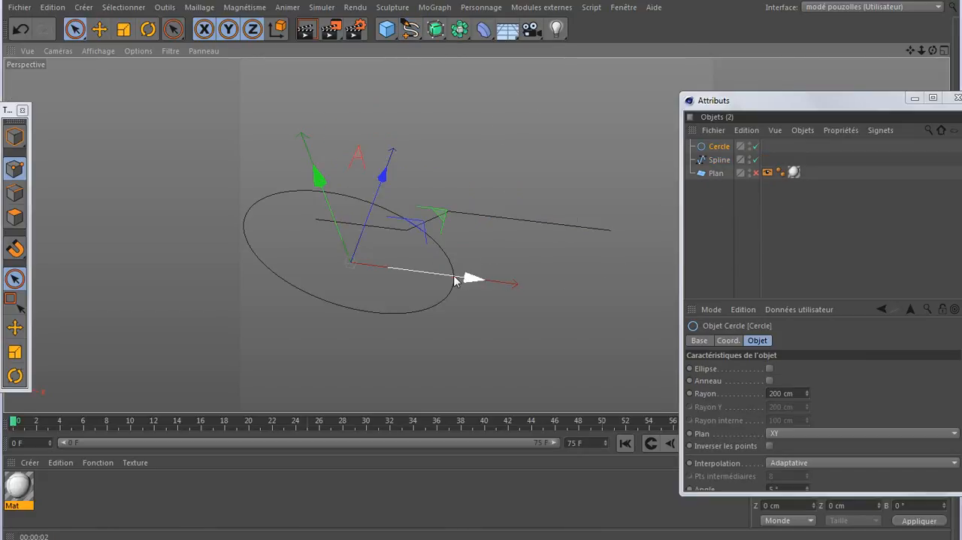
pyautogui.moveTo(834, 103); pyautogui.dragTo(840, 31)
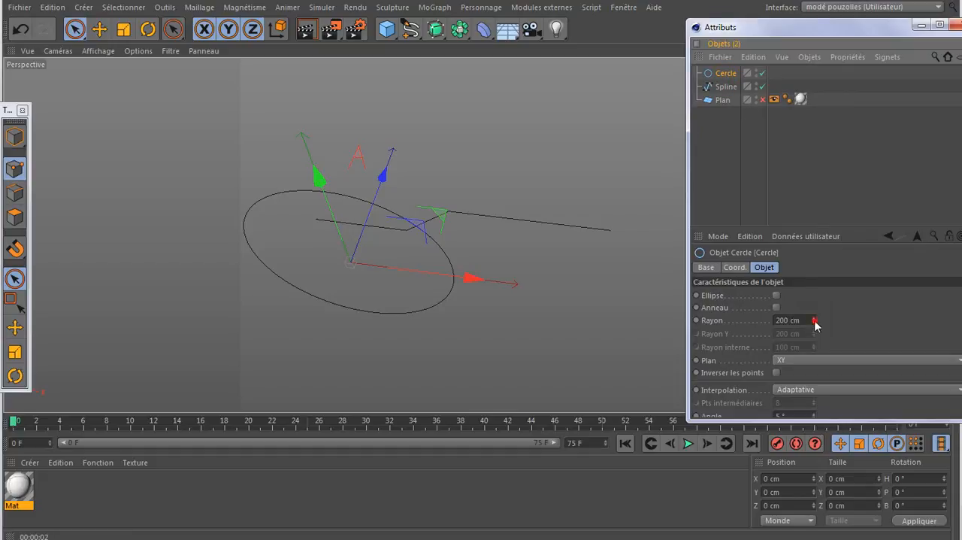
pyautogui.moveTo(816, 325); pyautogui.dragTo(816, 384)
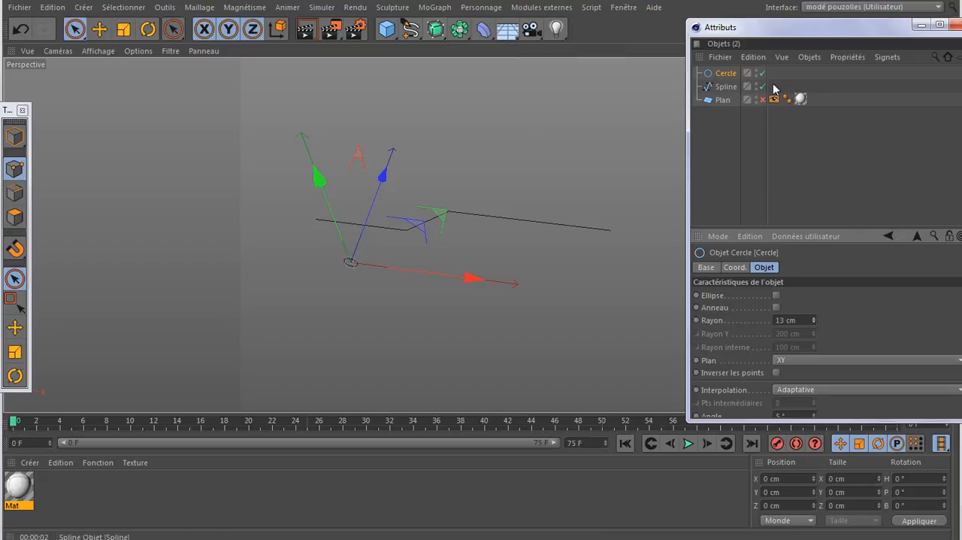
# - Add an Extrusion contrôlée object and nest the circle and the path spline inside it to form the tube
pyautogui.click(725, 86)
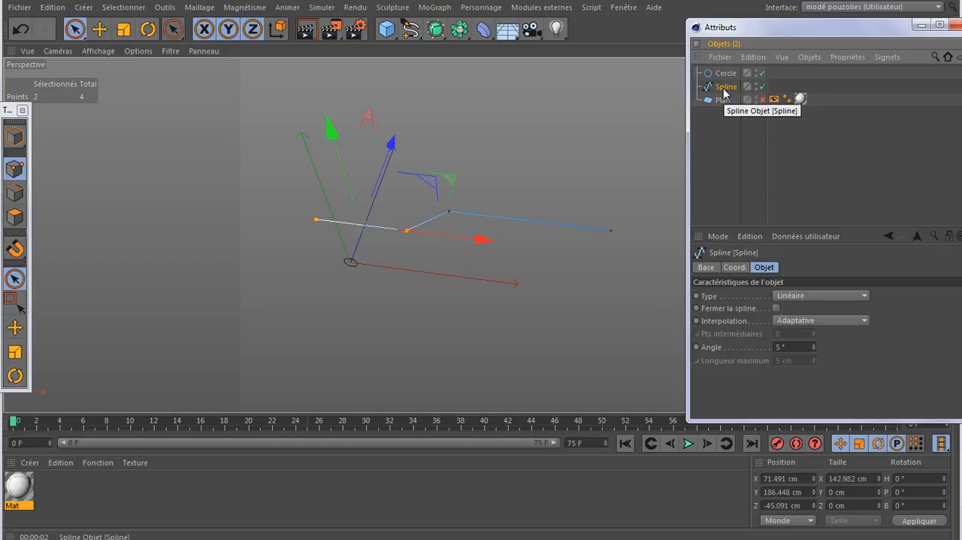
pyautogui.click(724, 91)
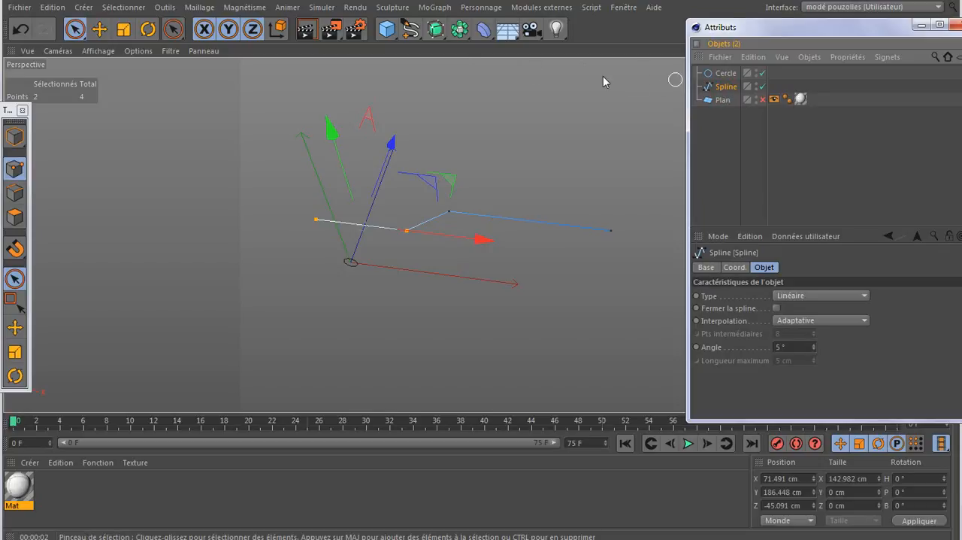
pyautogui.click(435, 30)
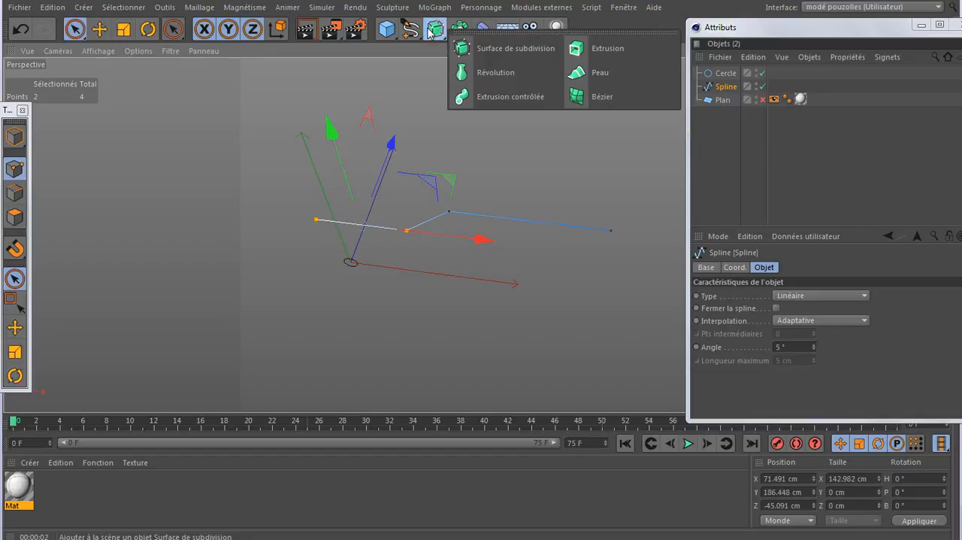
pyautogui.click(489, 99)
pyautogui.moveTo(757, 88)
pyautogui.mouseDown()
pyautogui.moveTo(725, 103)
pyautogui.moveTo(747, 73)
pyautogui.mouseUp()
pyautogui.scroll(4, 607, 240)
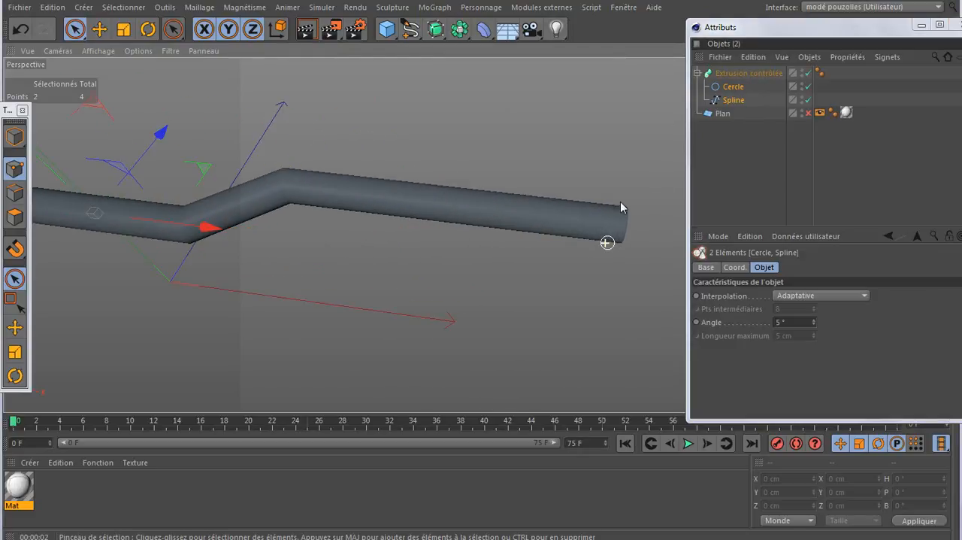
pyautogui.moveTo(837, 30); pyautogui.dragTo(802, 251)
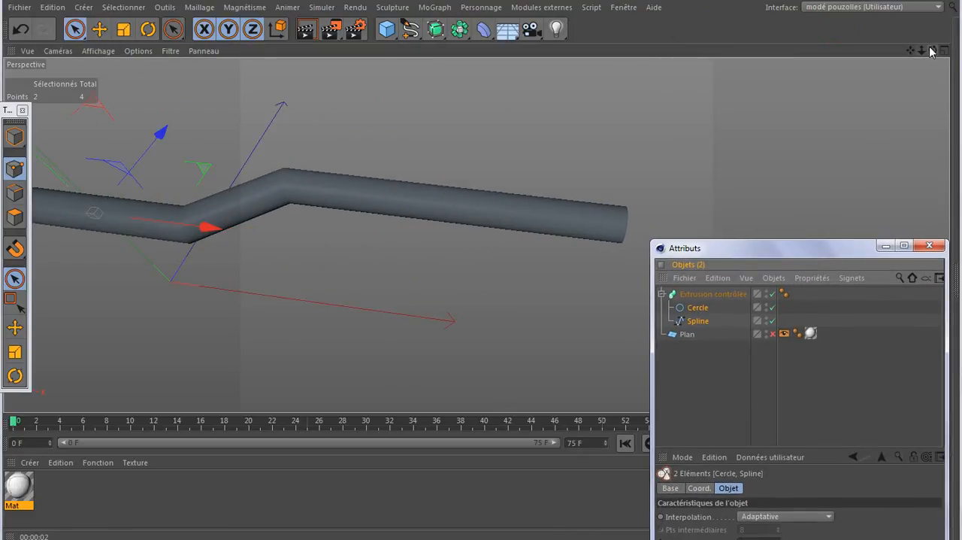
pyautogui.moveTo(933, 51)
pyautogui.mouseDown()
pyautogui.moveTo(865, 68)
pyautogui.moveTo(782, 63)
pyautogui.moveTo(793, 49)
pyautogui.moveTo(876, 52)
pyautogui.moveTo(924, 134)
pyautogui.moveTo(945, 117)
pyautogui.mouseUp()
pyautogui.scroll(-3, 581, 254)
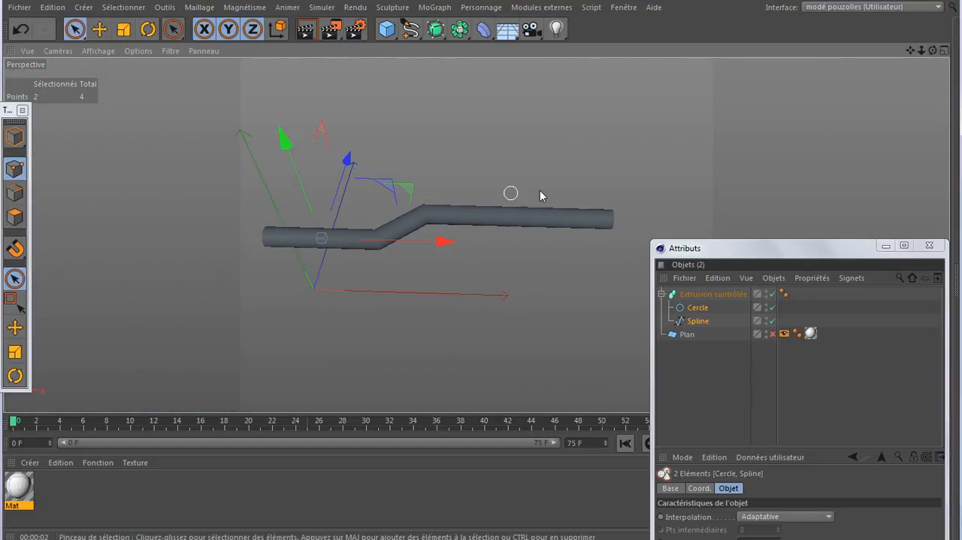
# - Take the circle and the path spline out of the Extrusion contrôlée object and select the spline alone
pyautogui.moveTo(735, 251); pyautogui.dragTo(736, 189)
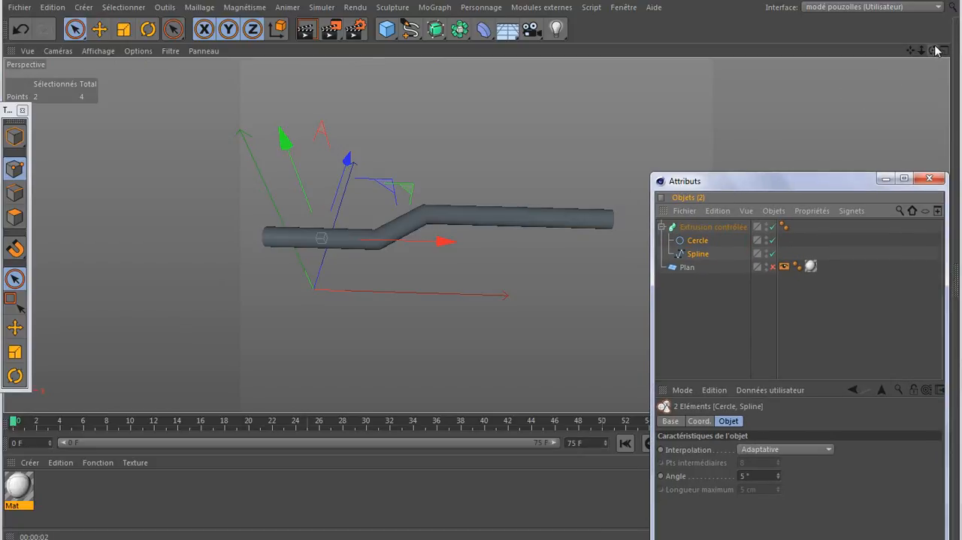
pyautogui.moveTo(933, 50); pyautogui.dragTo(474, 232)
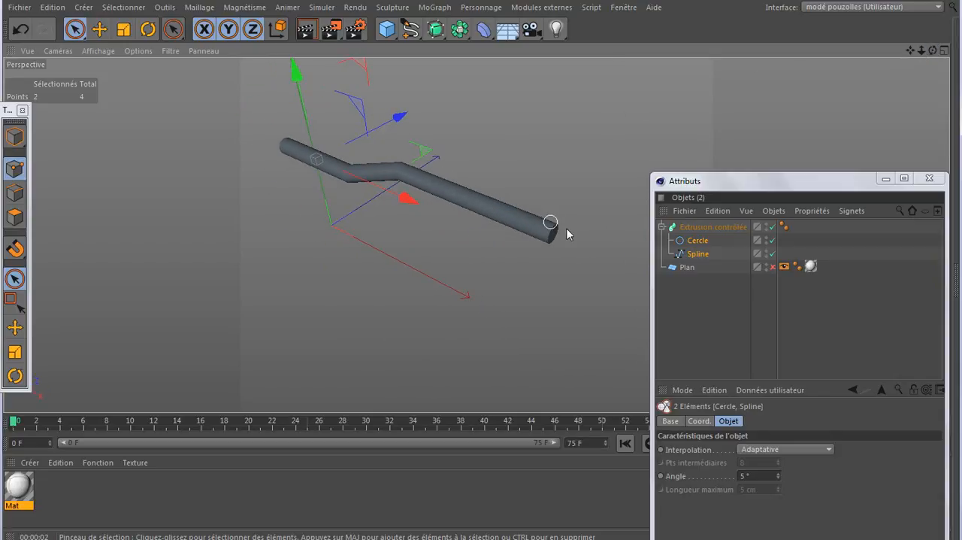
pyautogui.moveTo(700, 244); pyautogui.dragTo(692, 263)
pyautogui.click(690, 253)
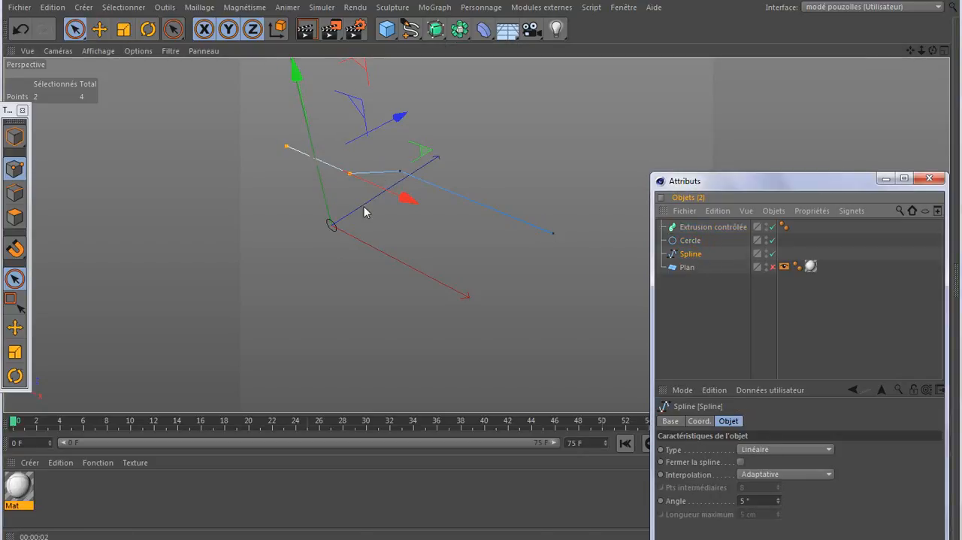
# - Rotate the whole path spline about its Z axis in object mode to try another orientation
pyautogui.click(14, 137)
pyautogui.click(148, 29)
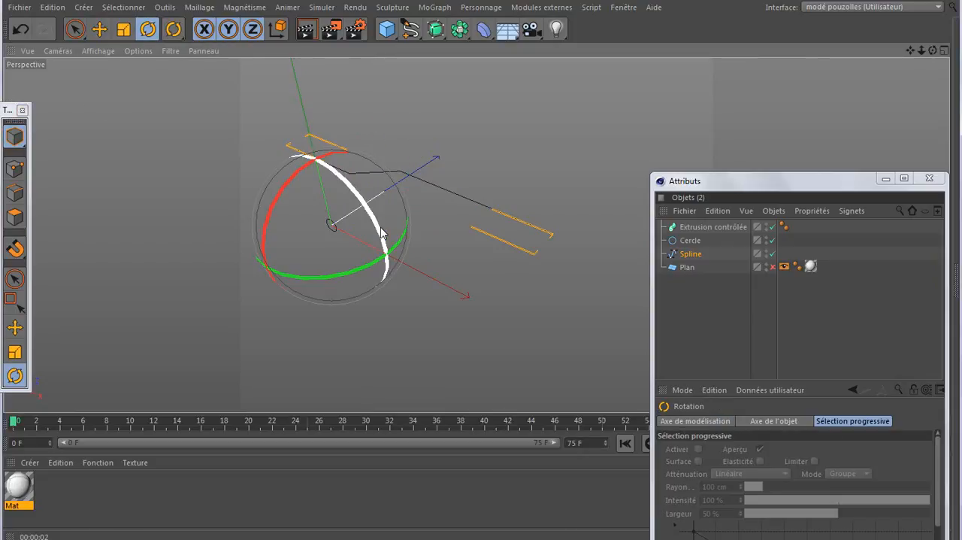
pyautogui.moveTo(381, 228); pyautogui.dragTo(302, 164)
pyautogui.scroll(-3, 349, 311)
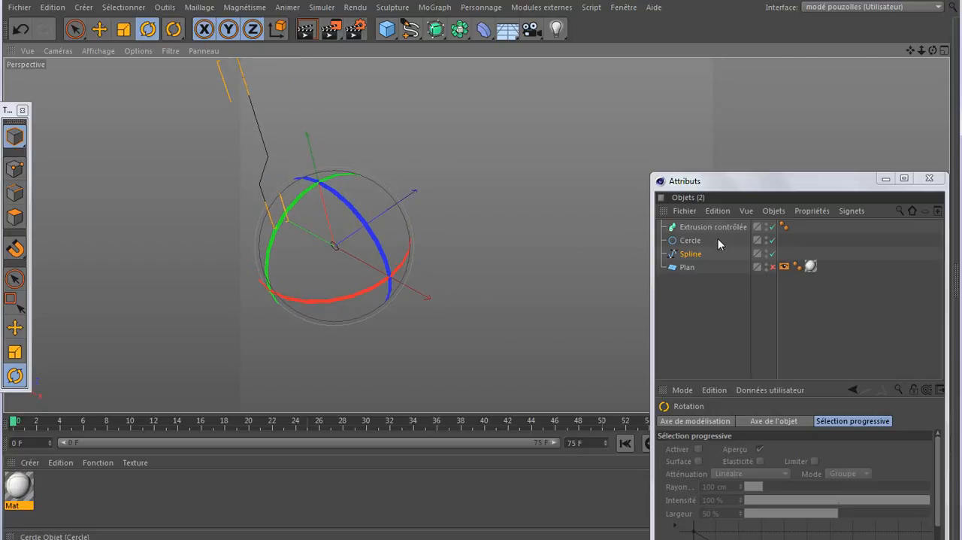
# - Nest the circle and the rotated spline inside the Extrusion contrôlée object and inspect the tube from another angle
pyautogui.keyDown('ctrl'); pyautogui.click(692, 241); pyautogui.keyUp('ctrl')
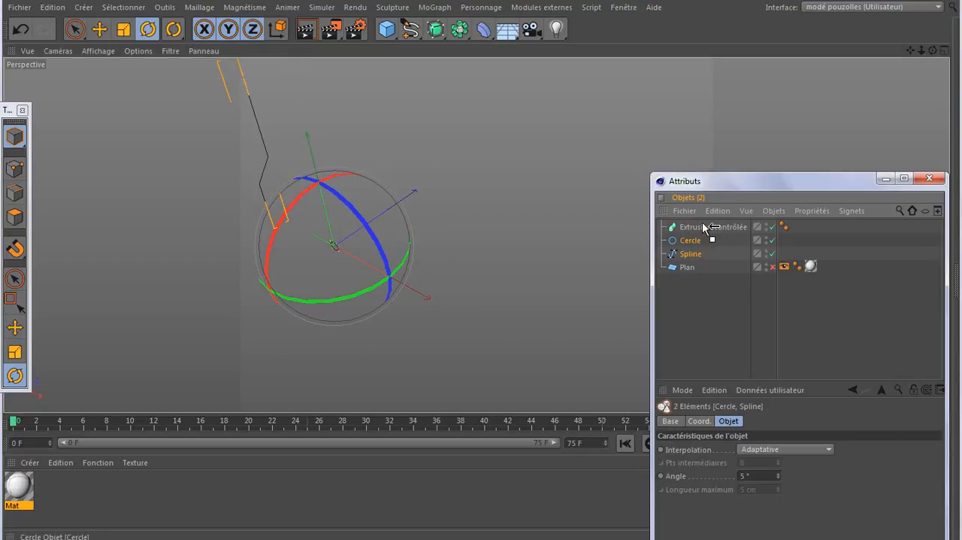
pyautogui.moveTo(703, 224); pyautogui.dragTo(703, 224)
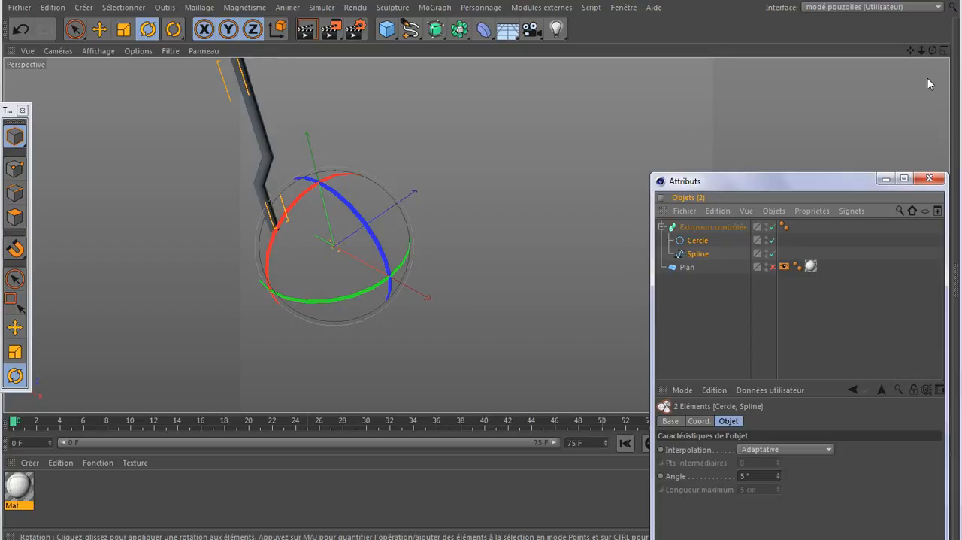
pyautogui.moveTo(933, 51); pyautogui.dragTo(476, 235)
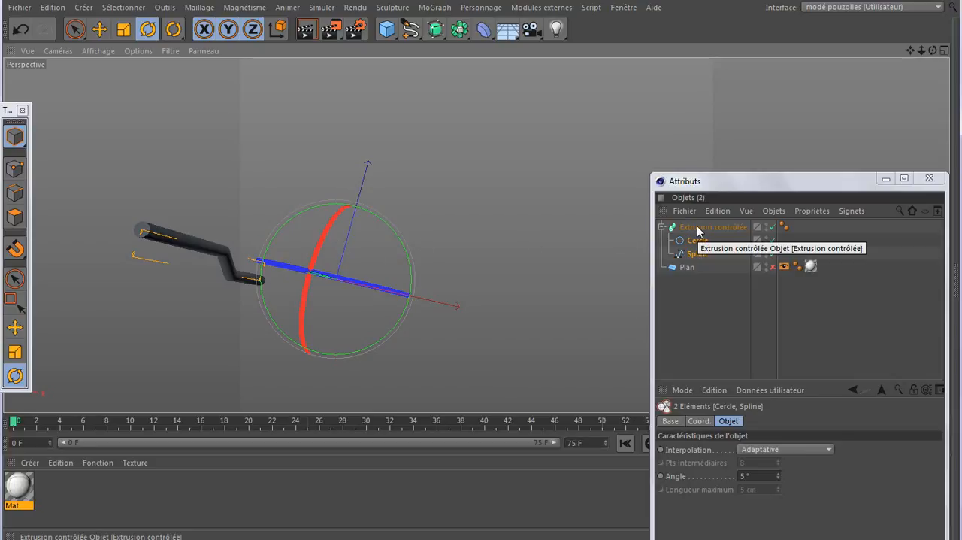
# - Look at the finished bar in the open document modé sup feu.c4d and return to Sans titre 7
pyautogui.click(624, 8)
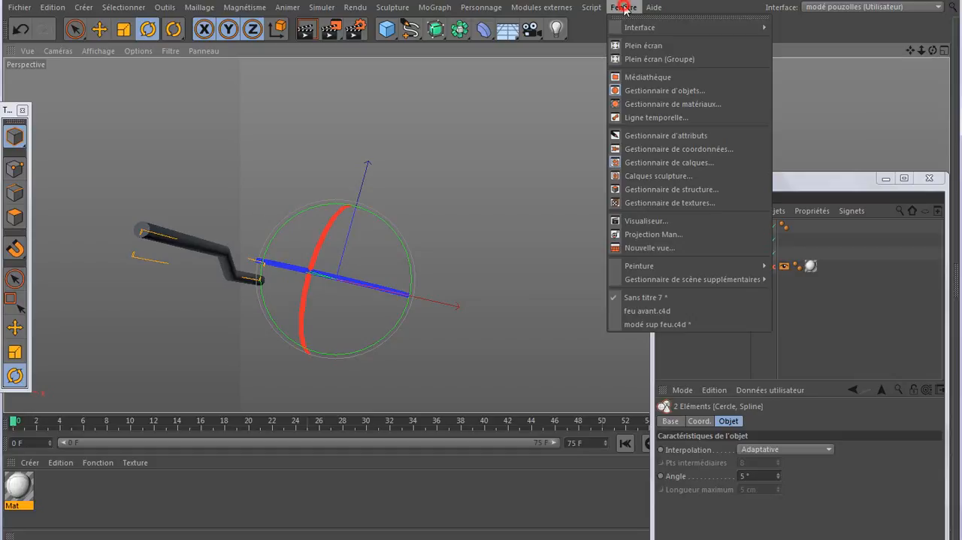
pyautogui.click(651, 324)
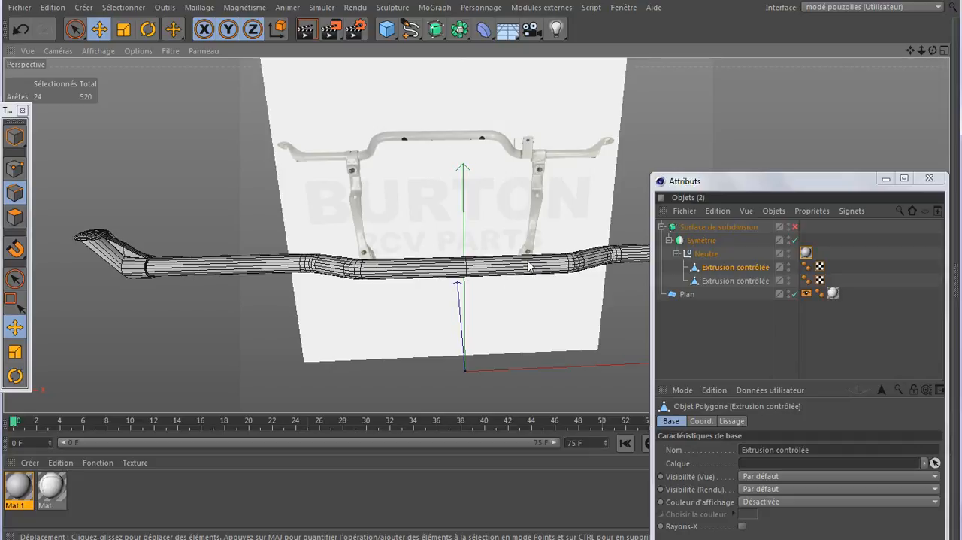
pyautogui.click(623, 8)
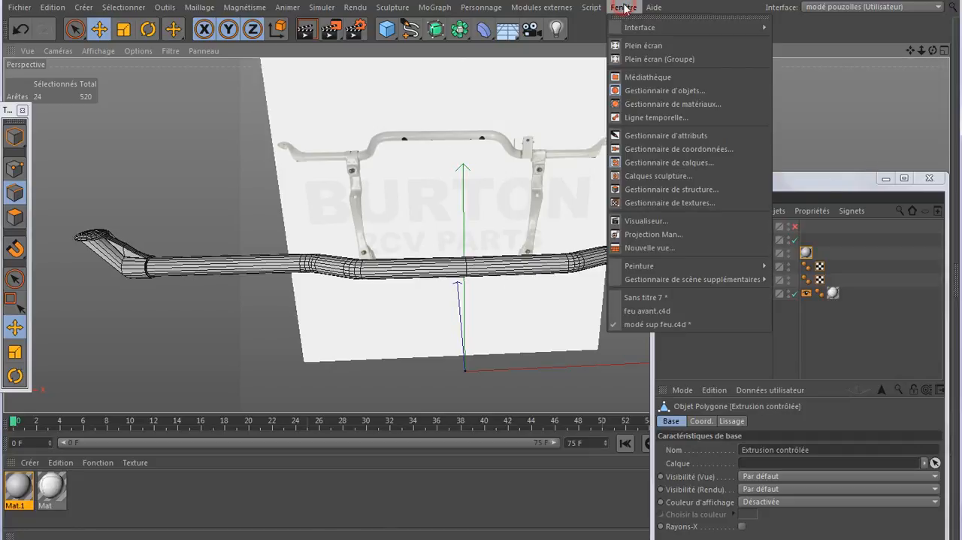
pyautogui.click(630, 298)
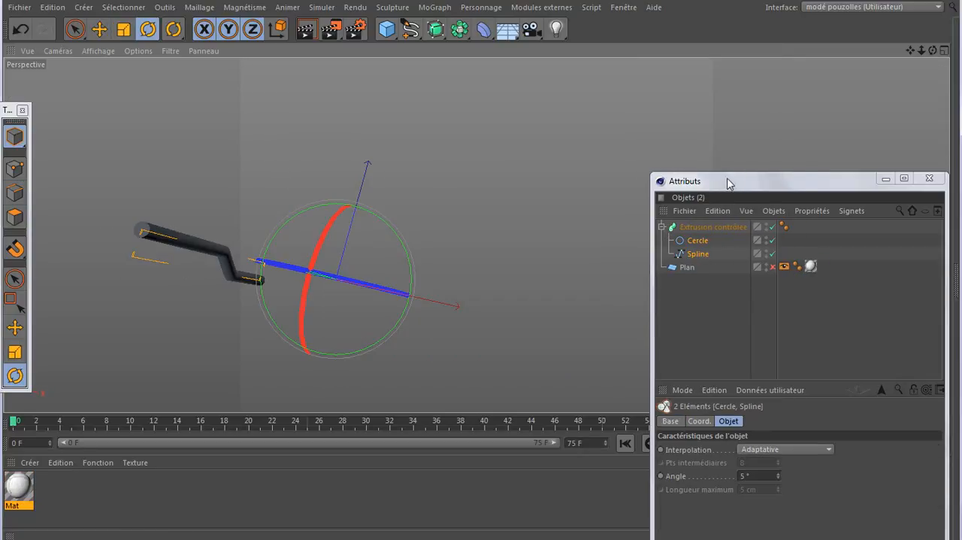
# - Undo the last nesting and the rotation of the path spline
pyautogui.click(21, 28)
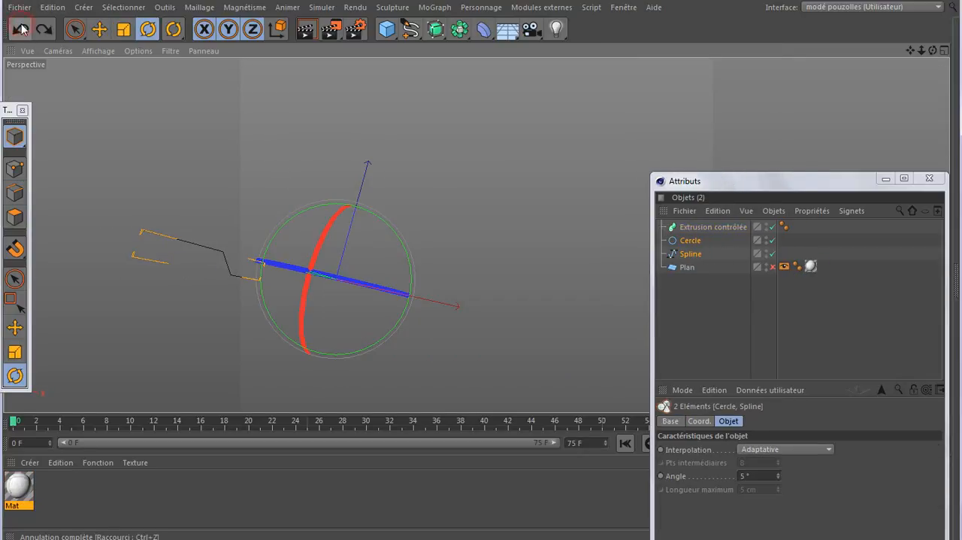
pyautogui.click(21, 28)
pyautogui.click(21, 29)
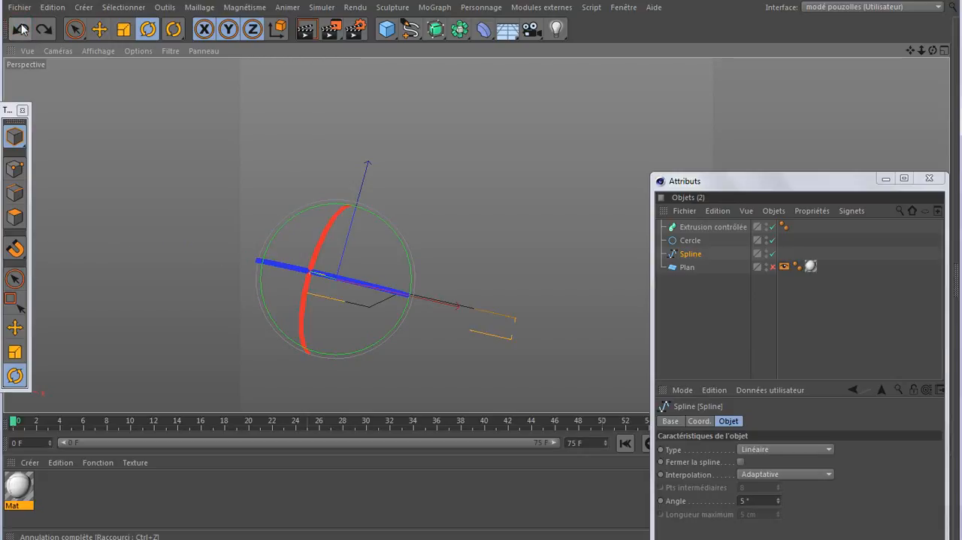
# - Put the circle and the unrotated path spline back inside the Extrusion contrôlée object and check the tube's closed end
pyautogui.keyDown('ctrl'); pyautogui.click(690, 240); pyautogui.keyUp('ctrl')
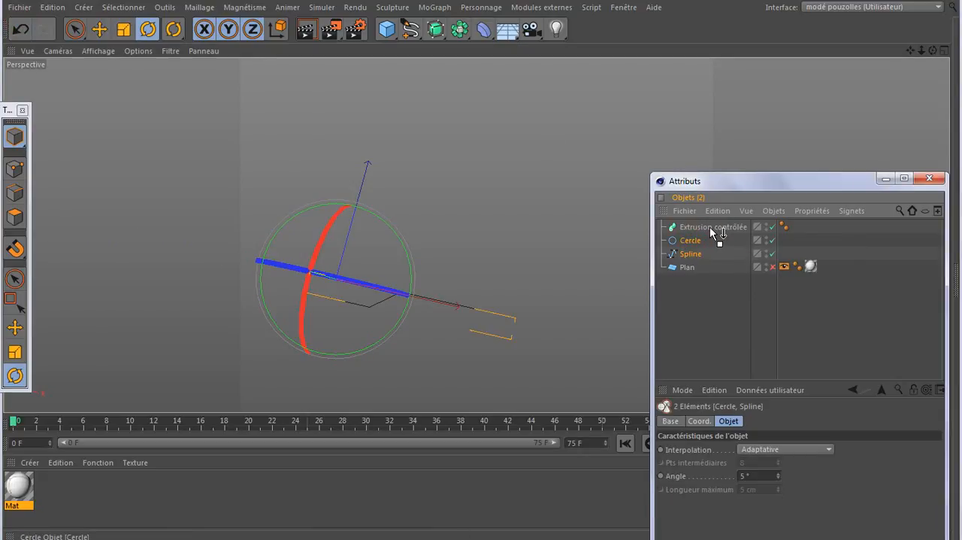
pyautogui.moveTo(710, 228); pyautogui.dragTo(711, 228)
pyautogui.scroll(3, 466, 342)
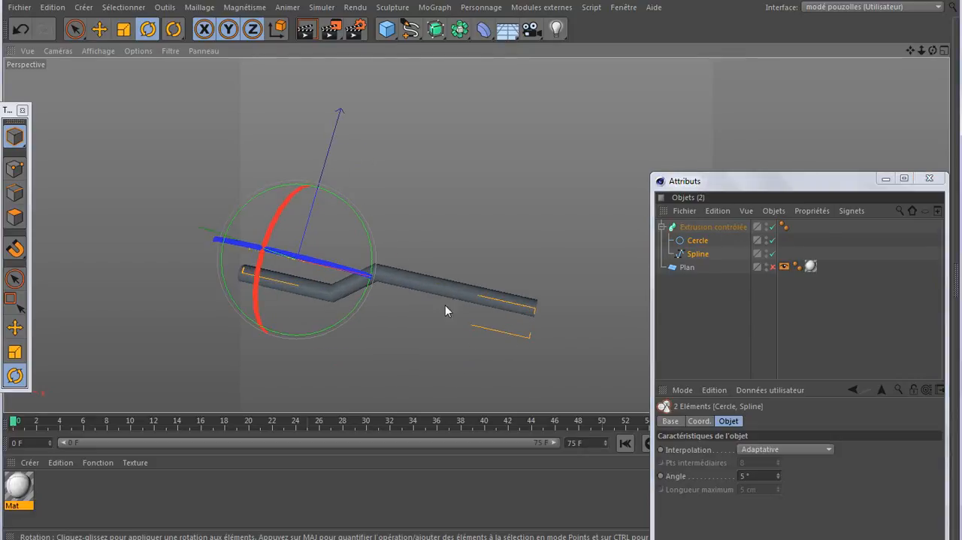
pyautogui.scroll(4, 442, 301)
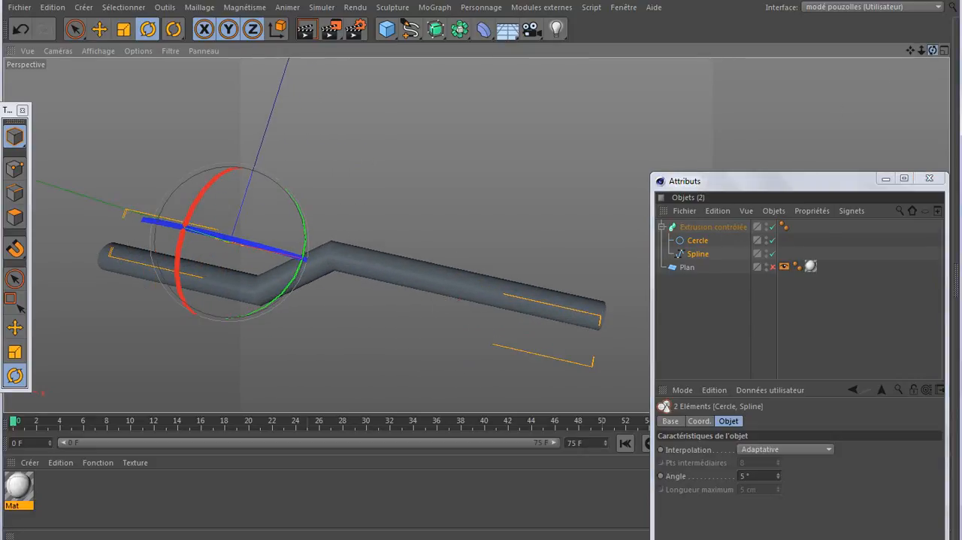
pyautogui.moveTo(933, 50)
pyautogui.mouseDown()
pyautogui.moveTo(876, 79)
pyautogui.moveTo(793, 85)
pyautogui.moveTo(894, 84)
pyautogui.moveTo(933, 54)
pyautogui.mouseUp()
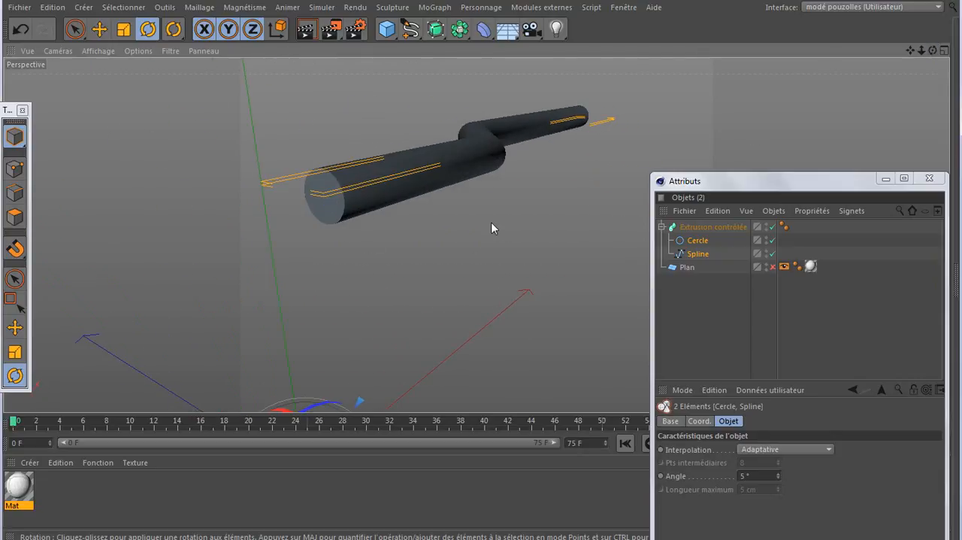
# - Set both the start and end caps of the Extrusion contrôlée object to Sans so the tube is open
pyautogui.moveTo(767, 181); pyautogui.dragTo(754, 113)
pyautogui.click(710, 158)
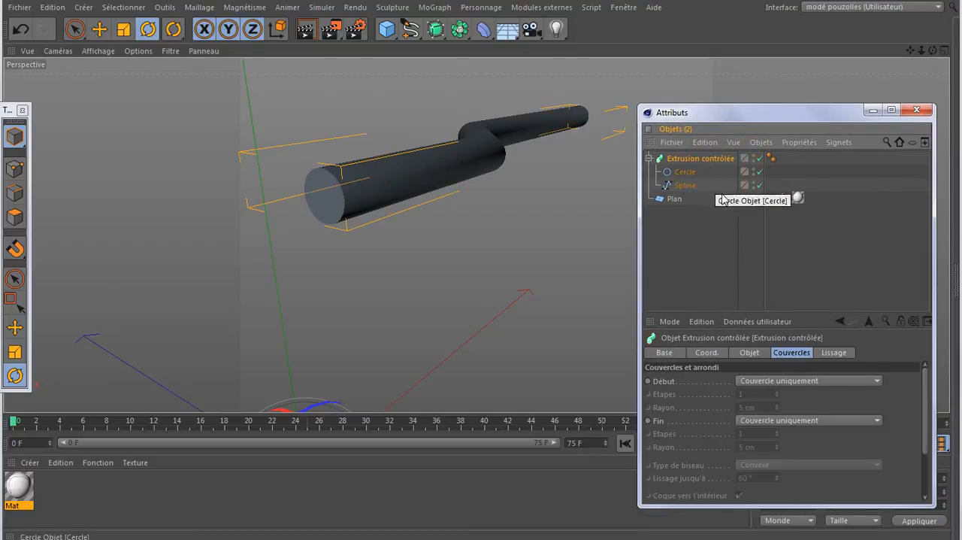
pyautogui.click(785, 353)
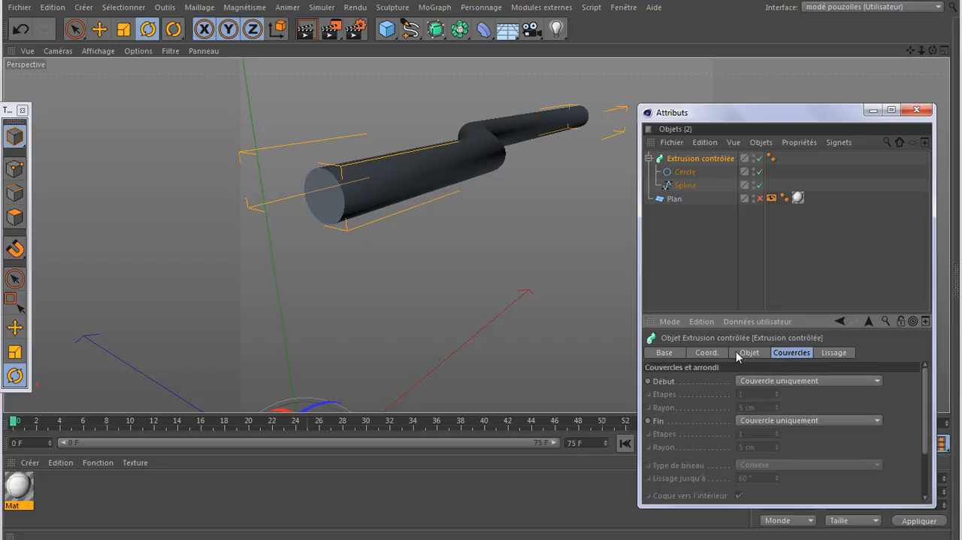
pyautogui.click(741, 352)
pyautogui.click(783, 355)
pyautogui.click(776, 380)
pyautogui.click(775, 395)
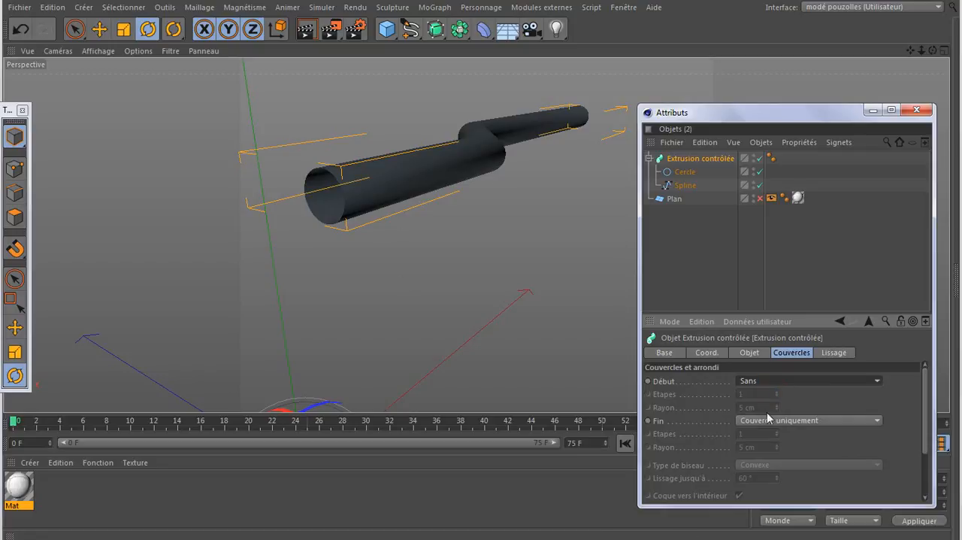
pyautogui.click(767, 423)
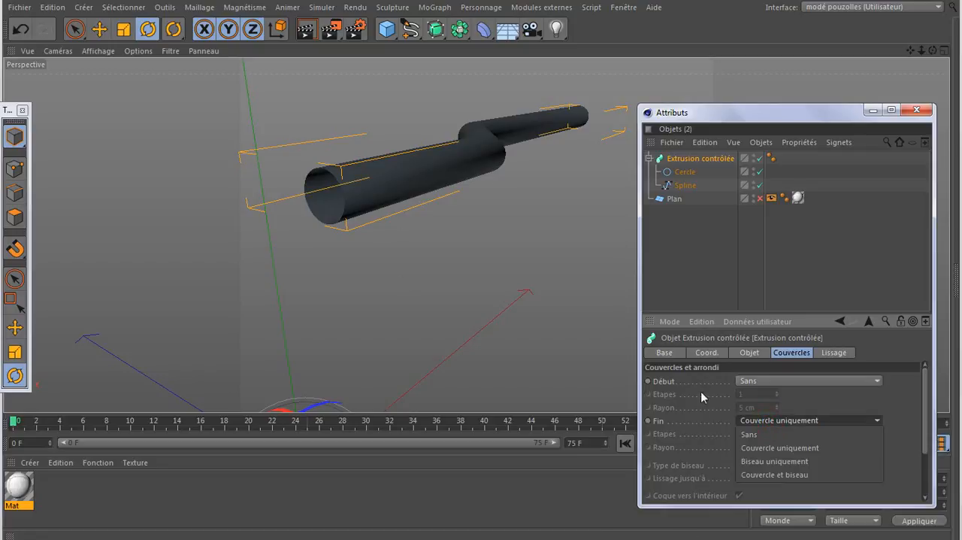
pyautogui.click(768, 434)
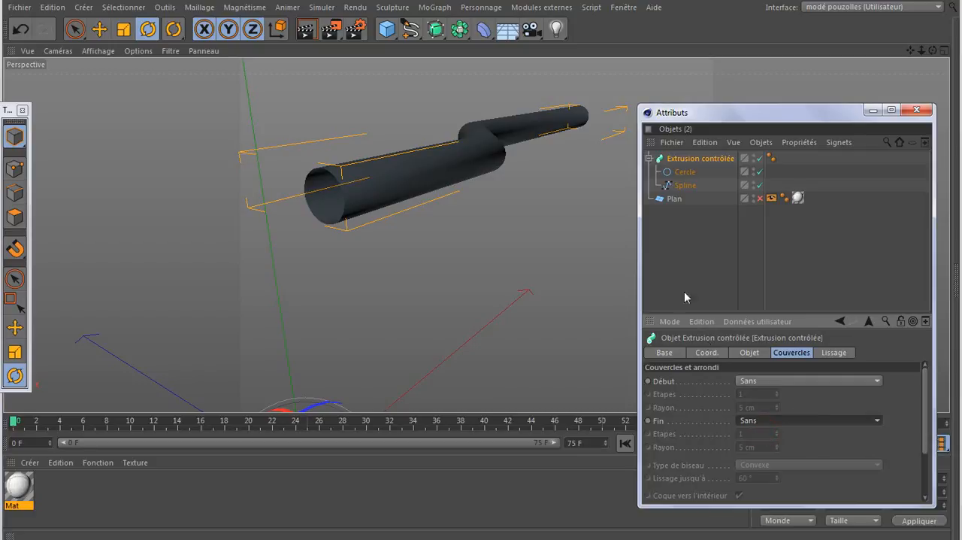
pyautogui.moveTo(933, 50); pyautogui.dragTo(811, 51)
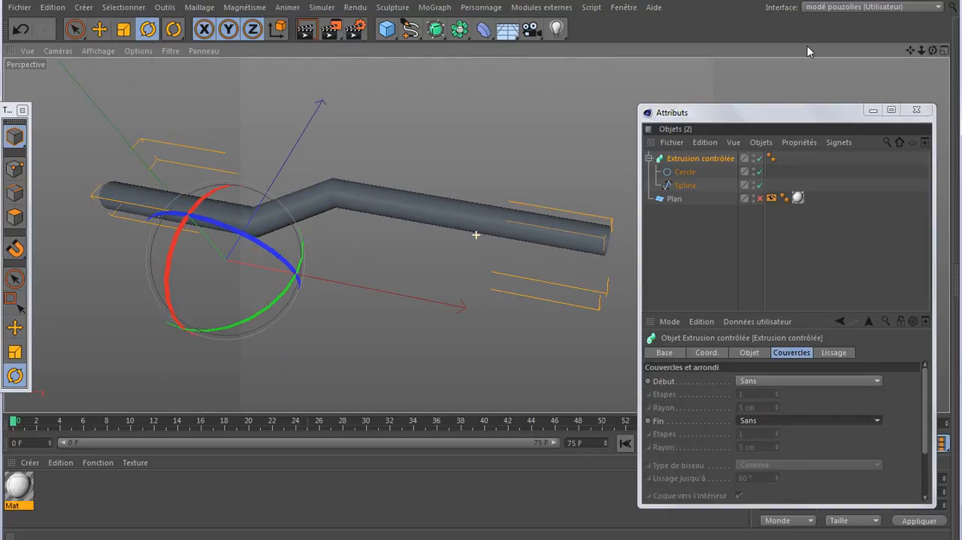
# - Display the perspective view shaded with mesh lines and look closely at the tube's bend
pyautogui.click(99, 50)
pyautogui.click(113, 85)
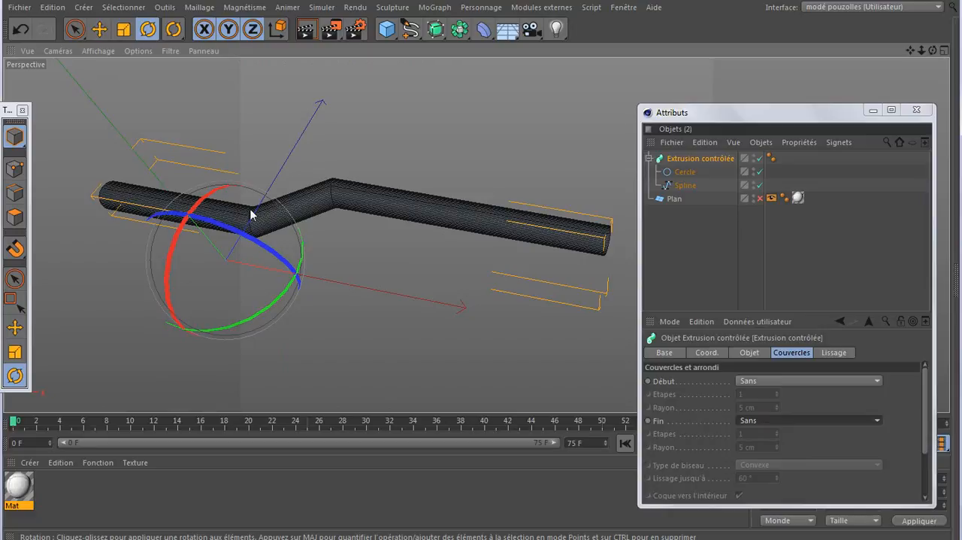
pyautogui.scroll(3, 250, 214)
# - Move the Attributs window clear of the tube and render the perspective view to check its bends
pyautogui.moveTo(798, 113); pyautogui.dragTo(775, 172)
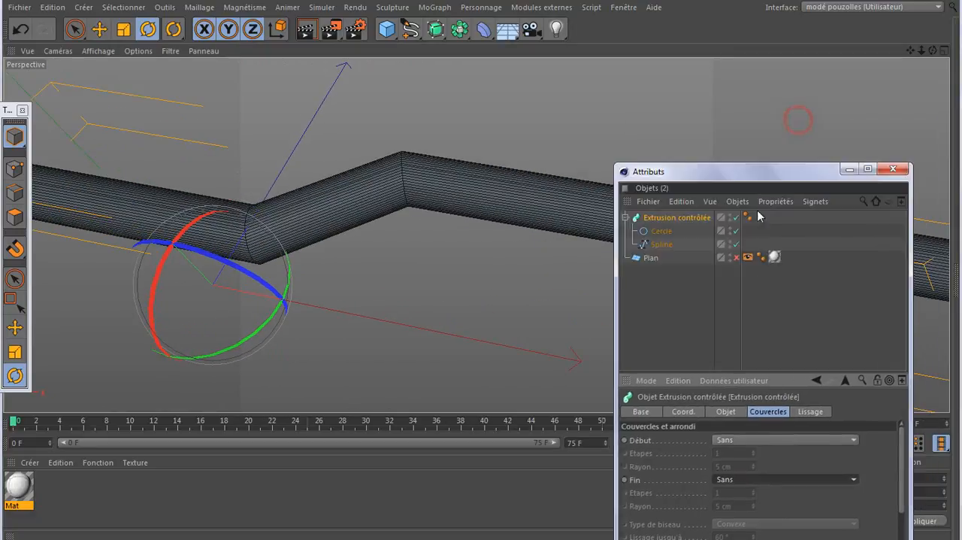
pyautogui.moveTo(758, 216); pyautogui.dragTo(772, 103)
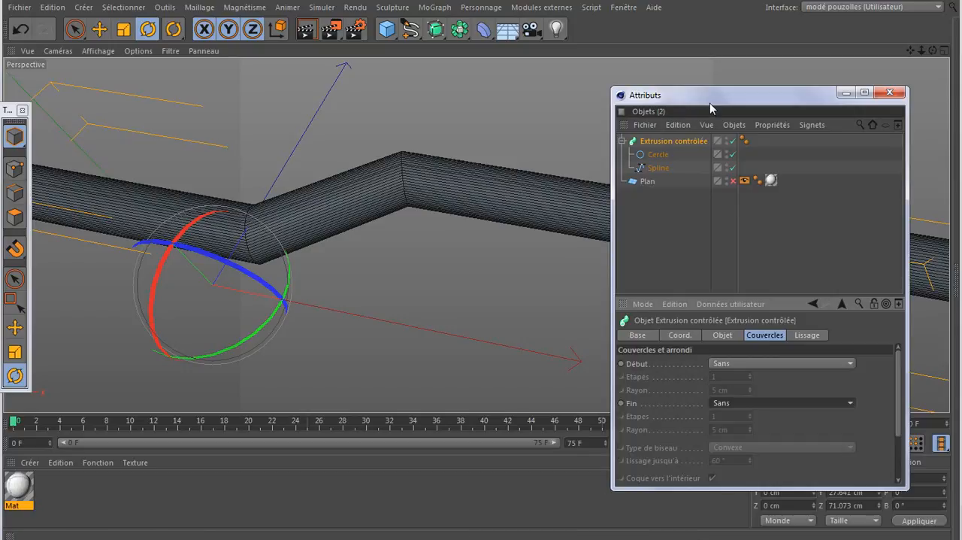
pyautogui.moveTo(712, 105); pyautogui.dragTo(824, 100)
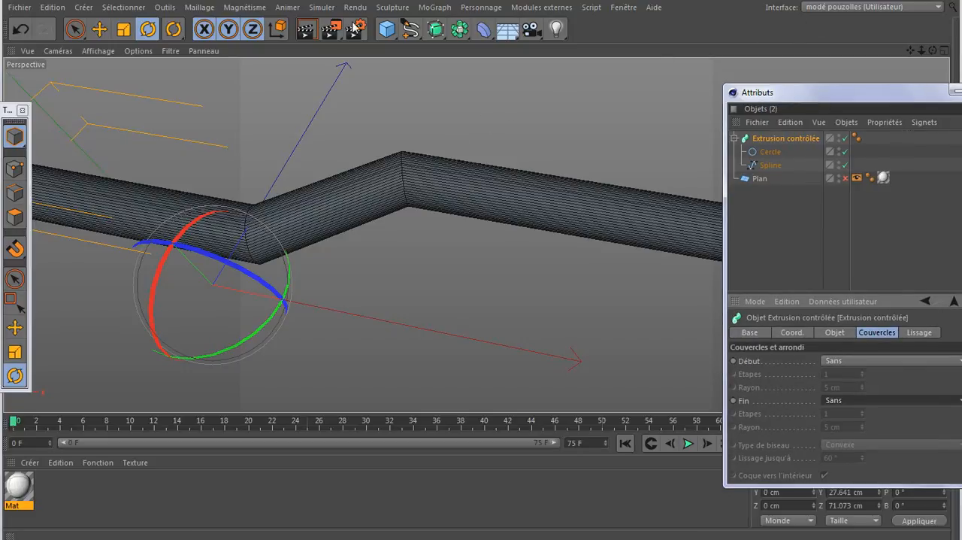
pyautogui.click(308, 32)
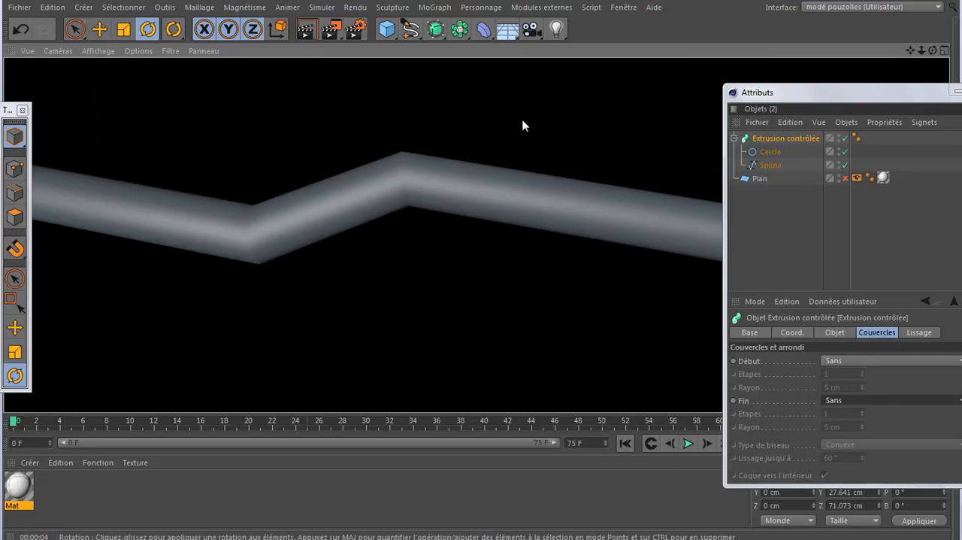
# - Select the Spline object and show the tube's bend enlarged in the top view, with the Attributes window moved clear of it
pyautogui.click(770, 161)
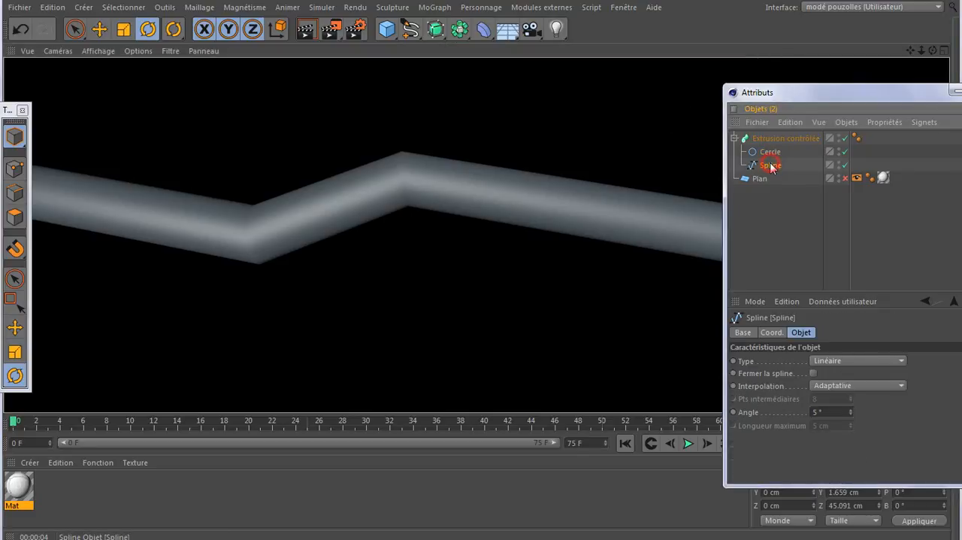
pyautogui.middleClick(496, 224)
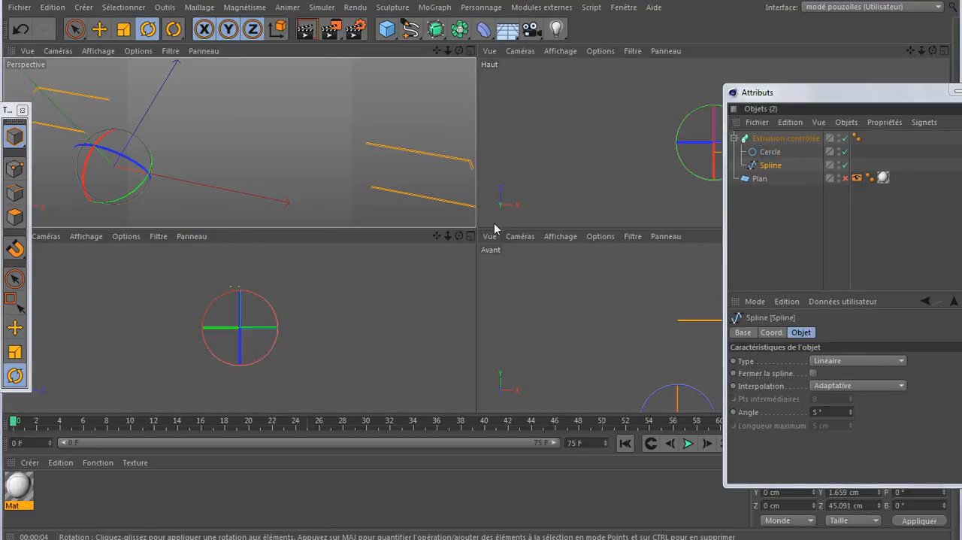
pyautogui.hotkey('ctrl', 'Tab')
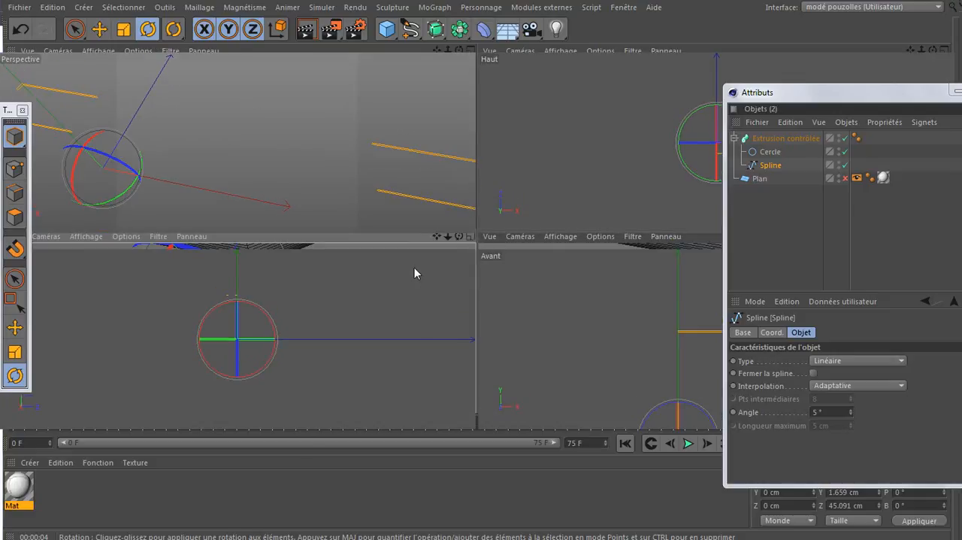
pyautogui.moveTo(843, 91); pyautogui.dragTo(703, 127)
pyautogui.moveTo(760, 124); pyautogui.dragTo(270, 371)
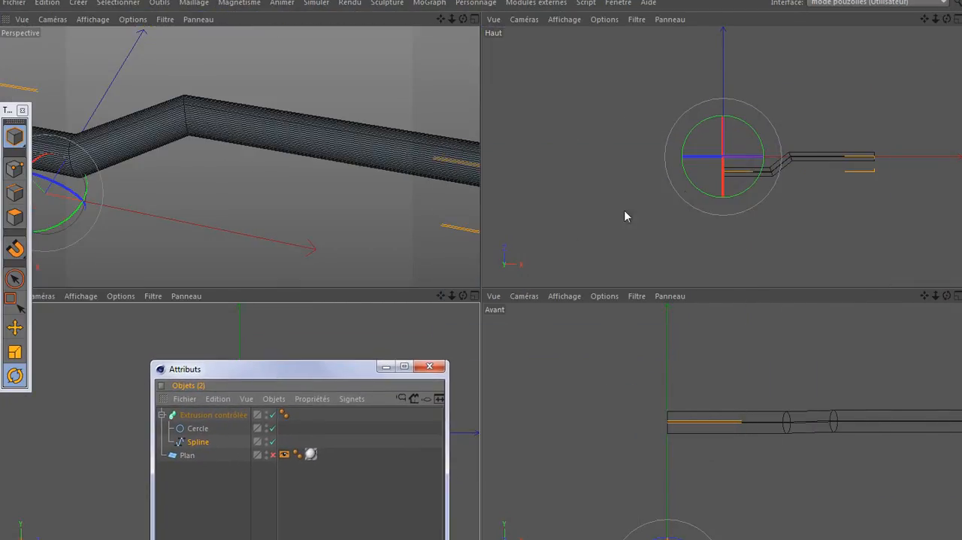
pyautogui.scroll(3, 791, 170)
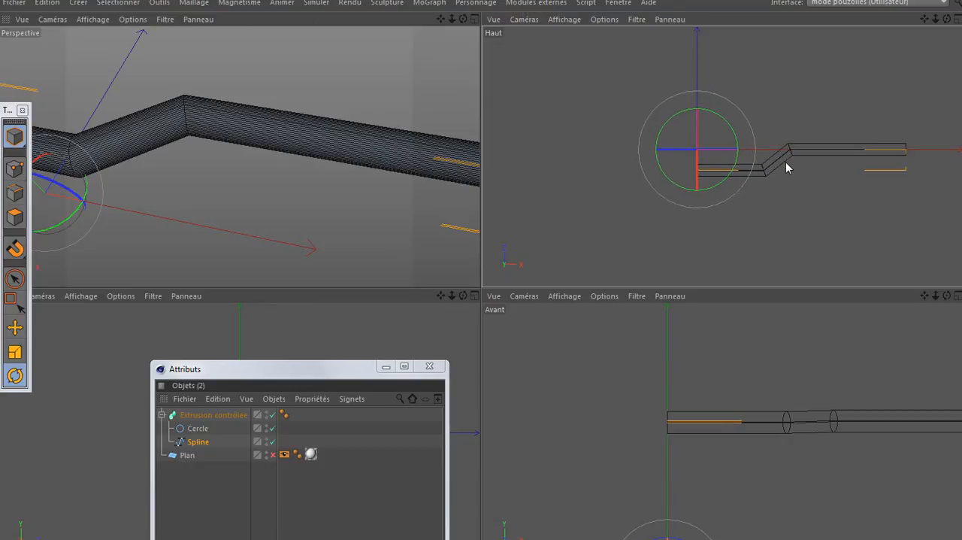
pyautogui.middleClick(783, 162)
pyautogui.scroll(1, 607, 301)
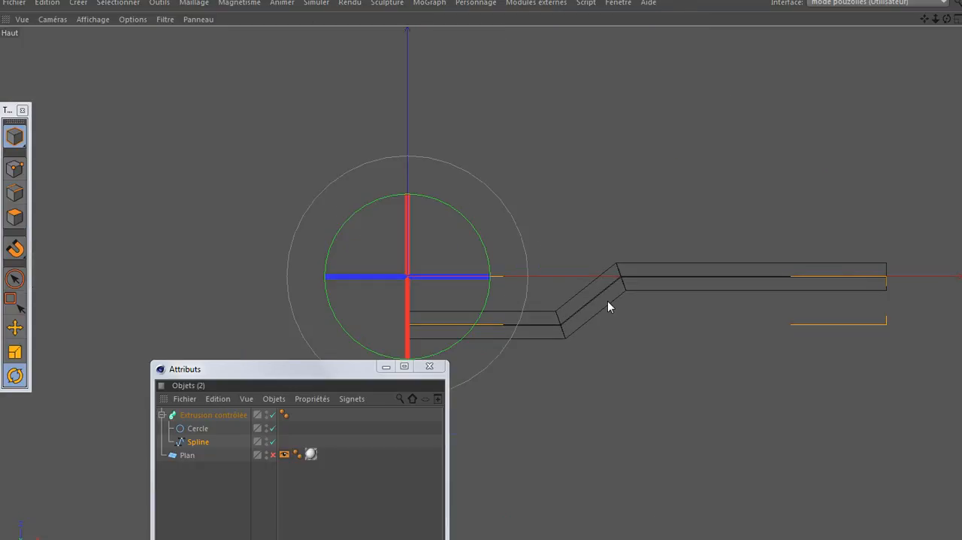
pyautogui.scroll(2, 608, 301)
pyautogui.scroll(2, 607, 301)
pyautogui.scroll(1, 607, 301)
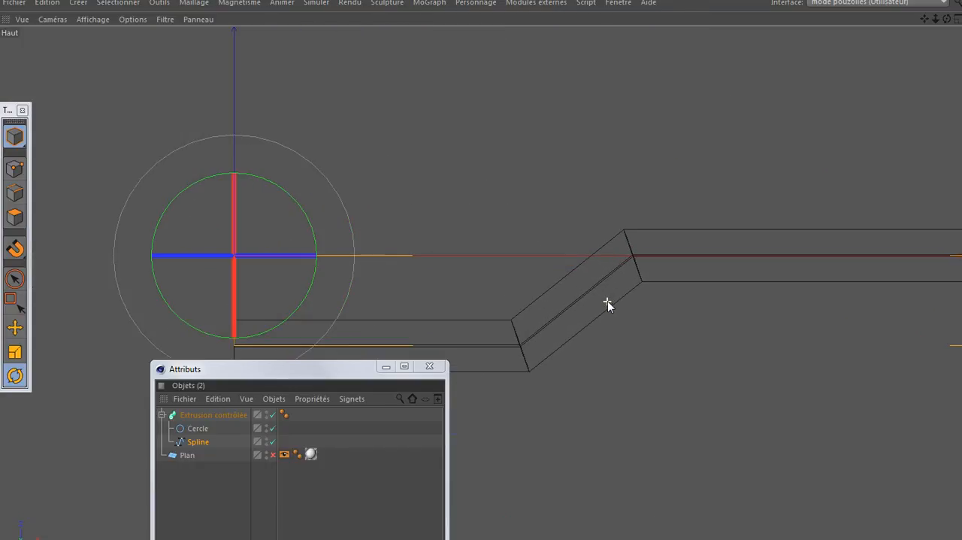
# - In point mode, select the spline's two bend points and switch to the Move tool
pyautogui.click(15, 169)
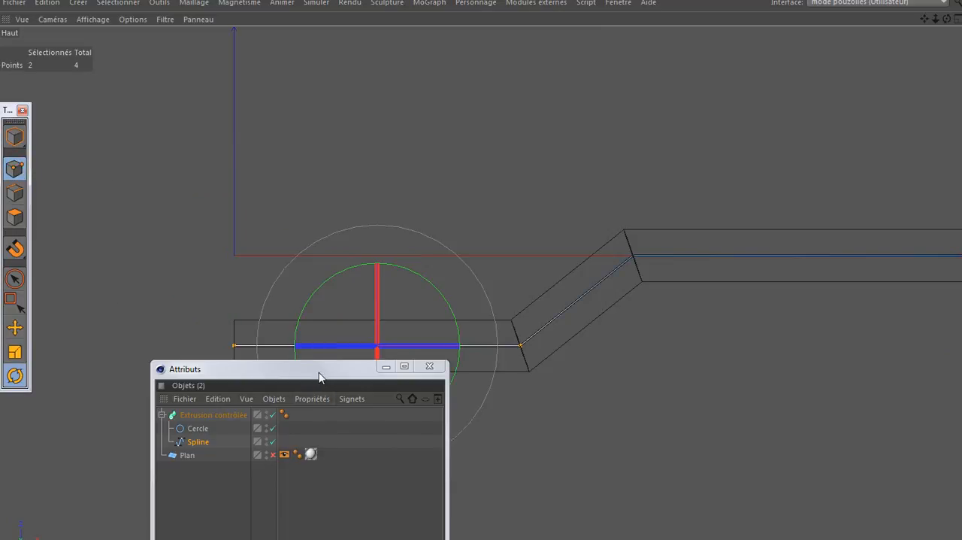
pyautogui.moveTo(319, 375); pyautogui.dragTo(374, 462)
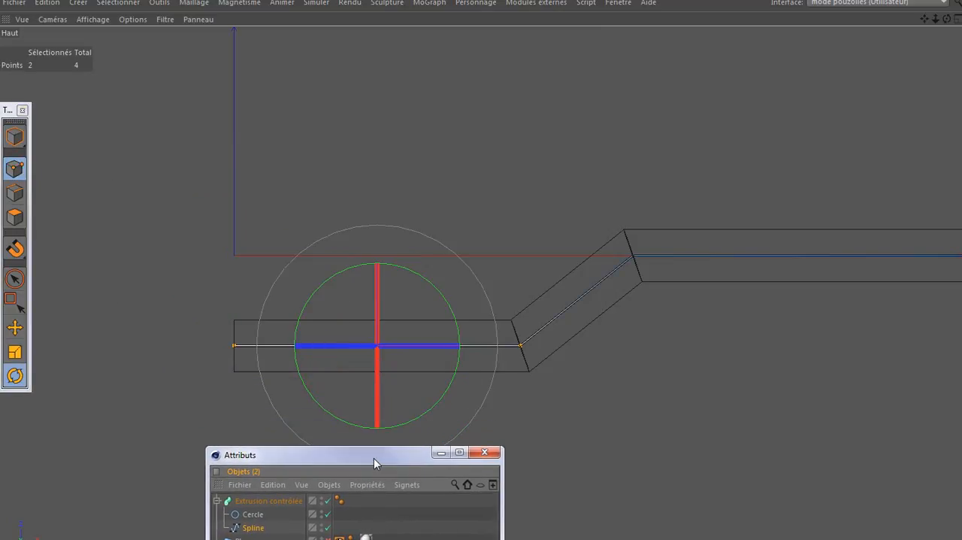
pyautogui.click(523, 344)
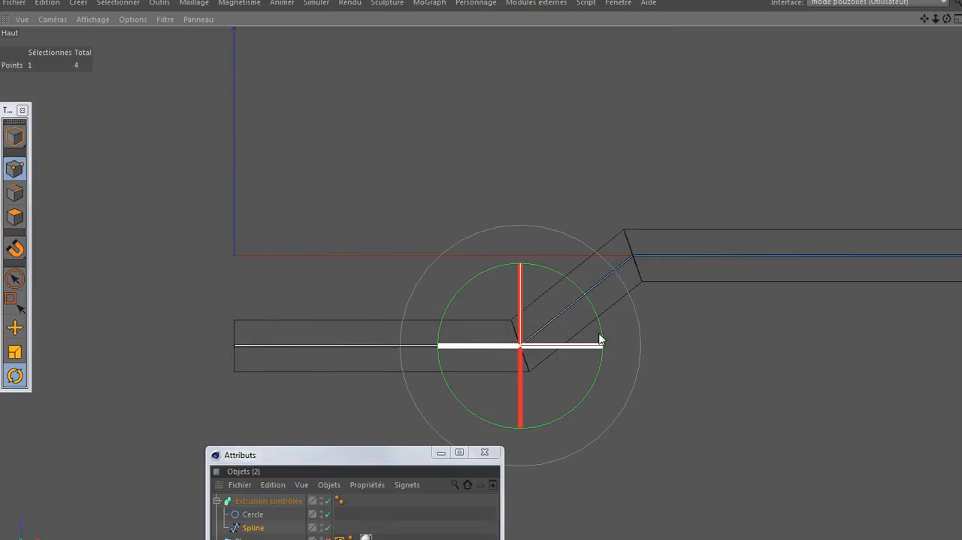
pyautogui.keyDown('shift'); pyautogui.click(635, 258); pyautogui.keyUp('shift')
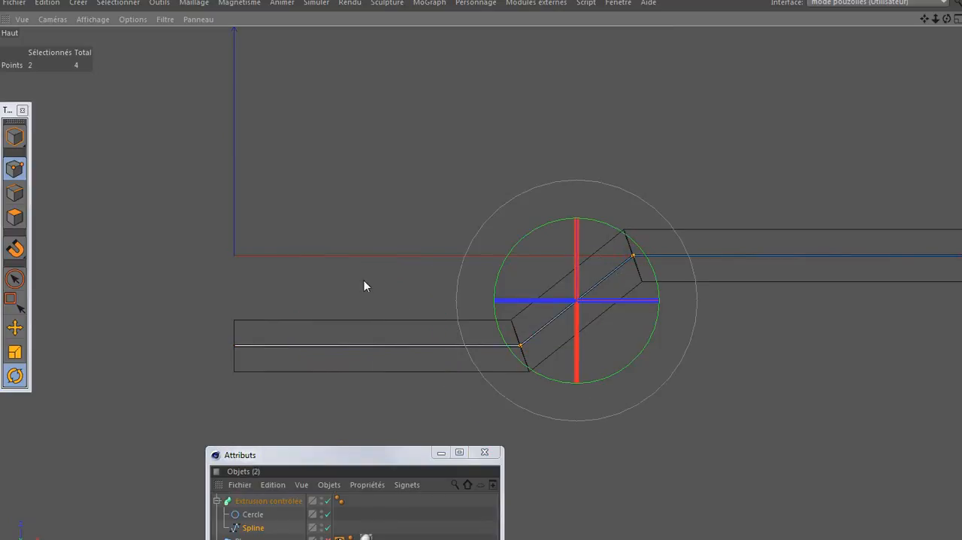
pyautogui.click(15, 327)
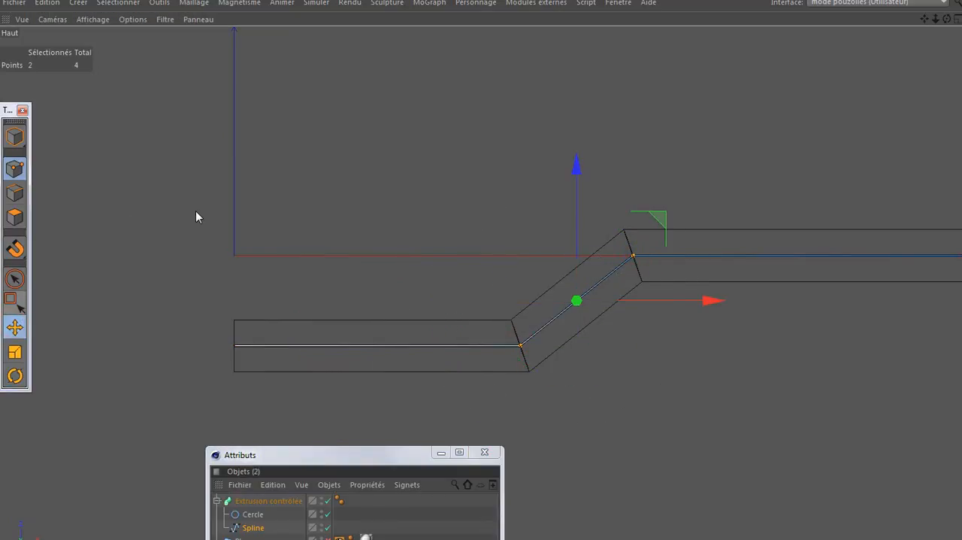
# - Try Interpolation légère on the two selected bend points and undo it
pyautogui.rightClick(327, 70)
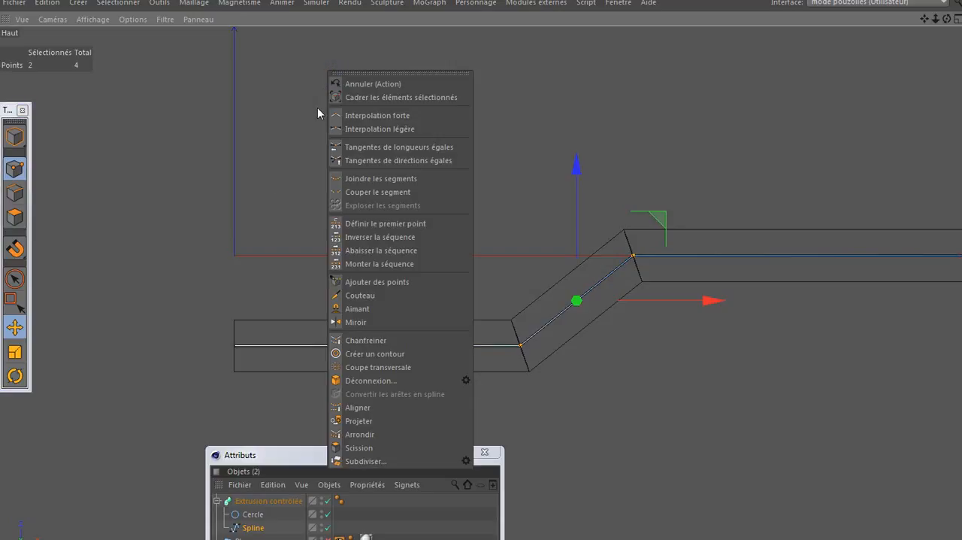
pyautogui.click(364, 132)
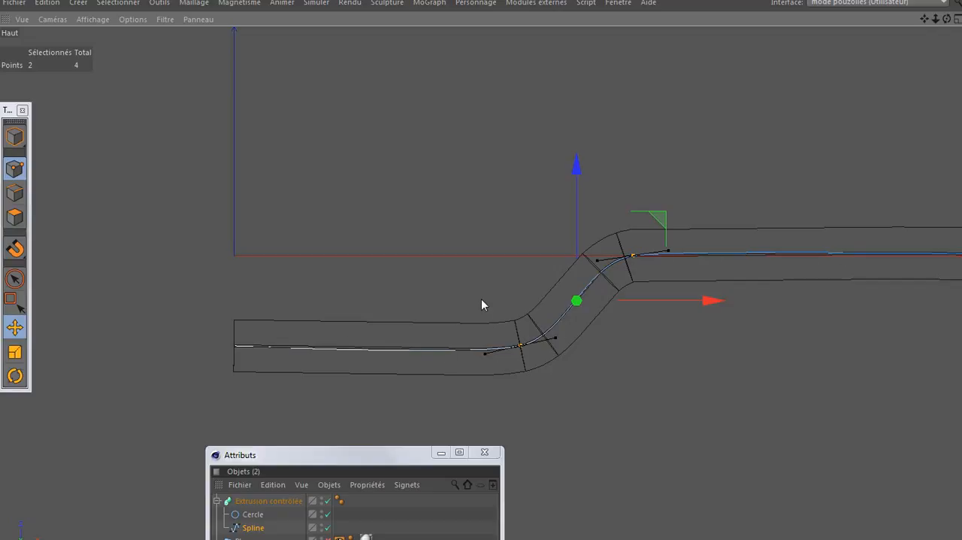
pyautogui.moveTo(376, 460); pyautogui.dragTo(376, 400)
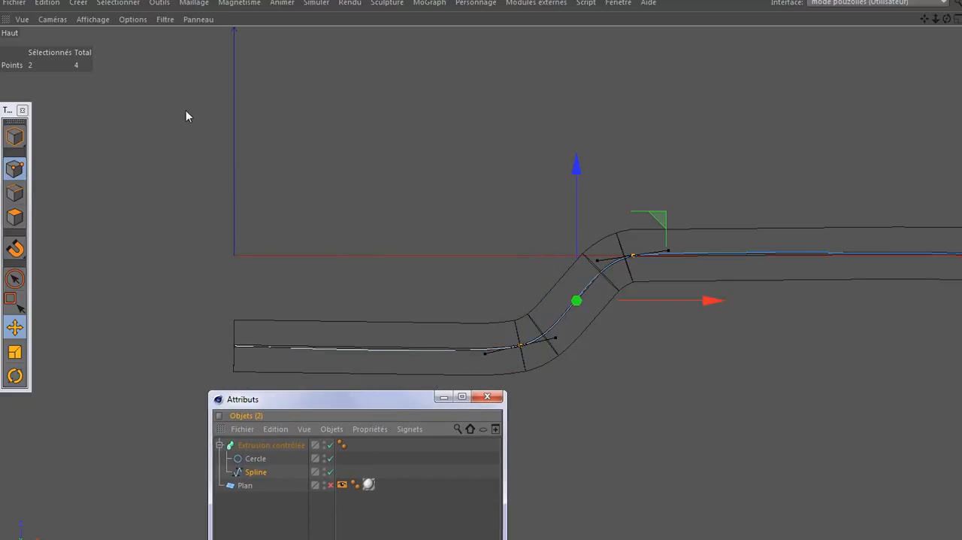
pyautogui.hotkey('ctrl', 'z')
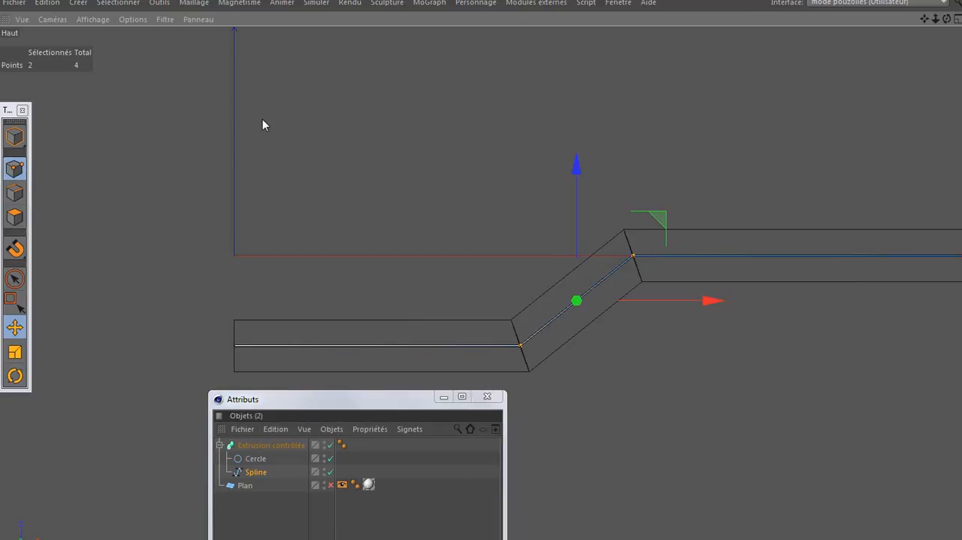
# - Cut the spline with the Couteau tool on the straight section either side of the bends and apply Interpolation légère to both bend points
pyautogui.press('m')
pyautogui.press('s')
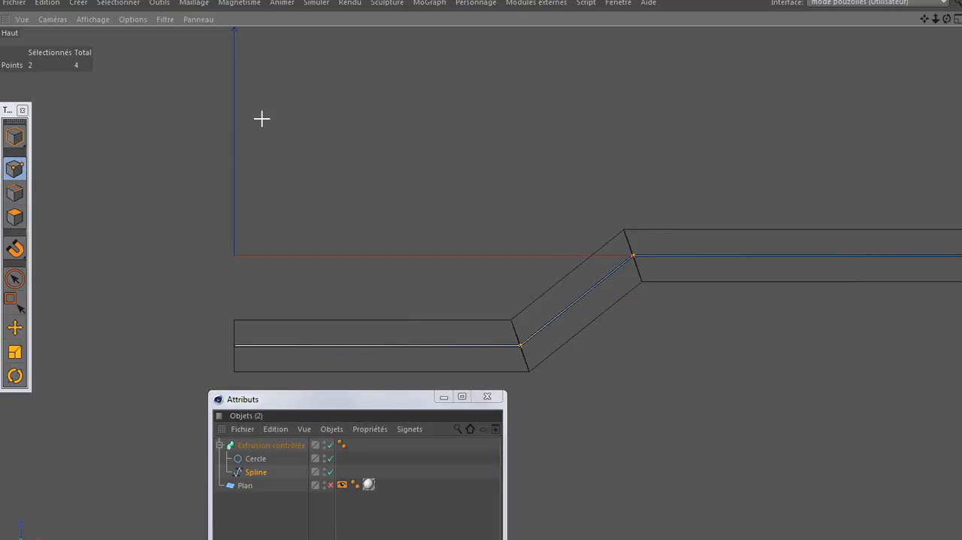
pyautogui.click(737, 217)
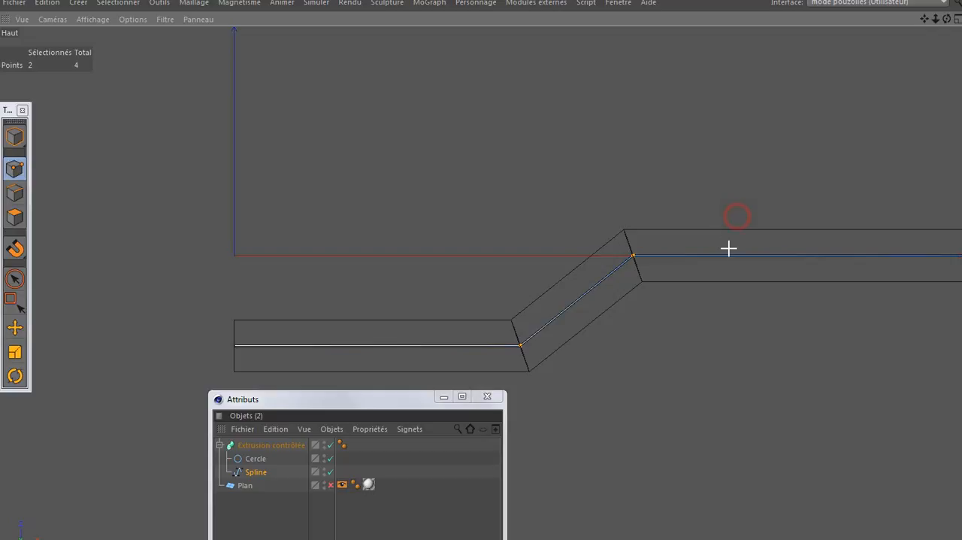
pyautogui.click(742, 327)
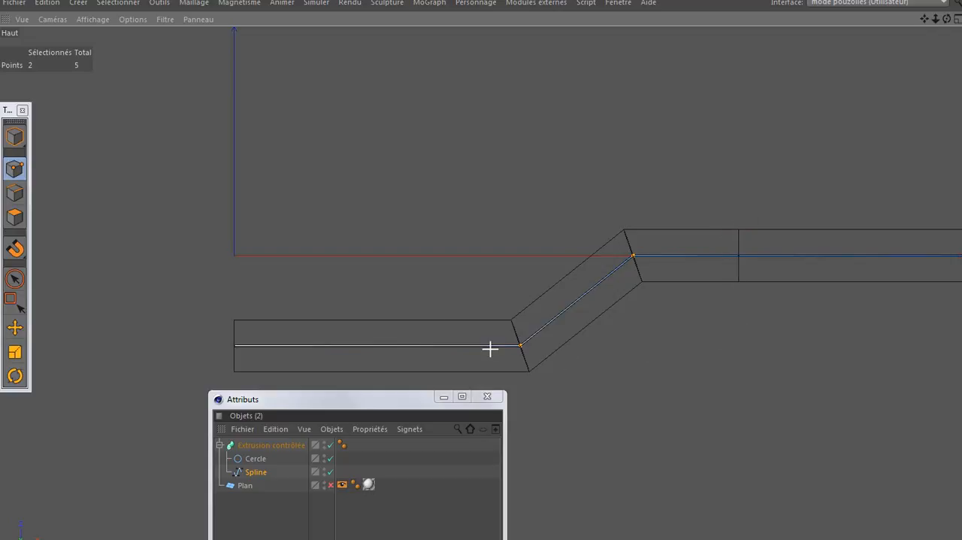
pyautogui.click(412, 294)
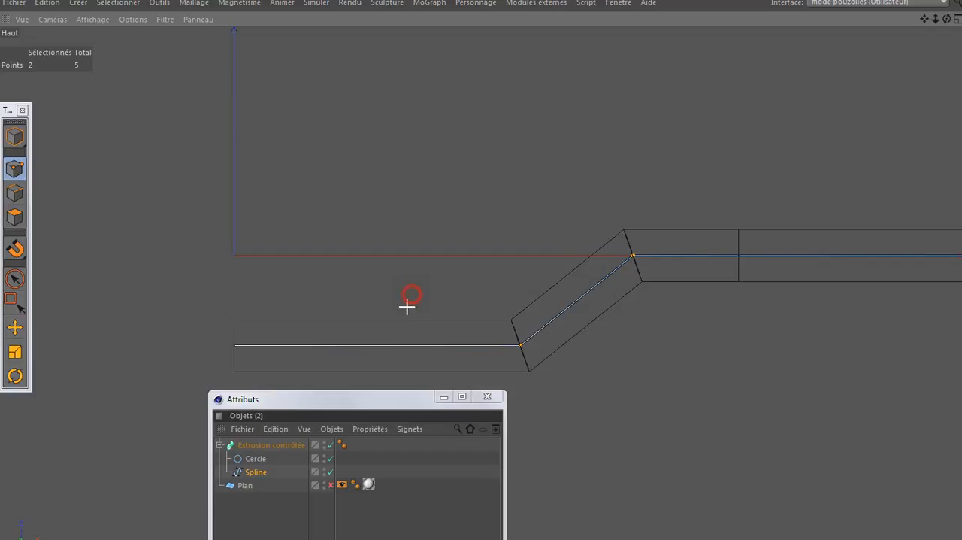
pyautogui.click(403, 379)
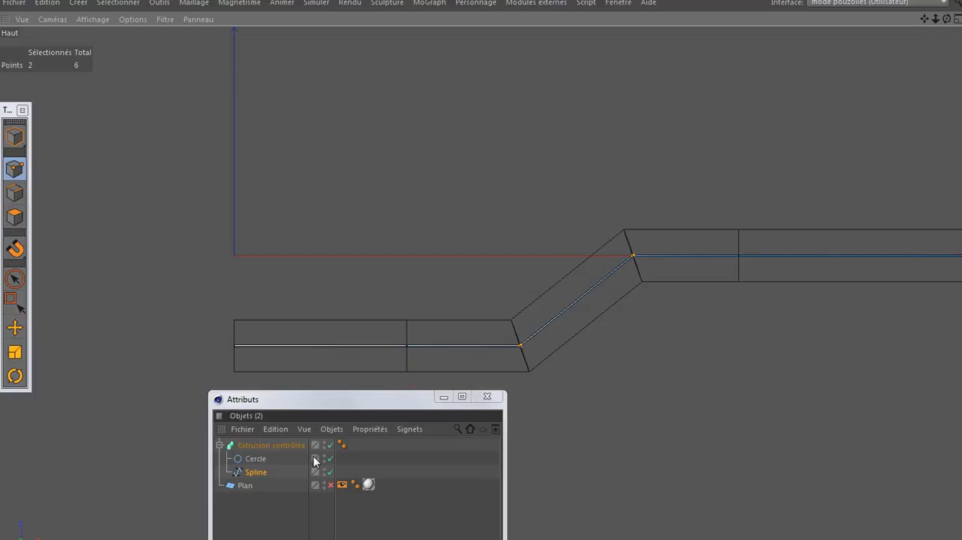
pyautogui.rightClick(406, 149)
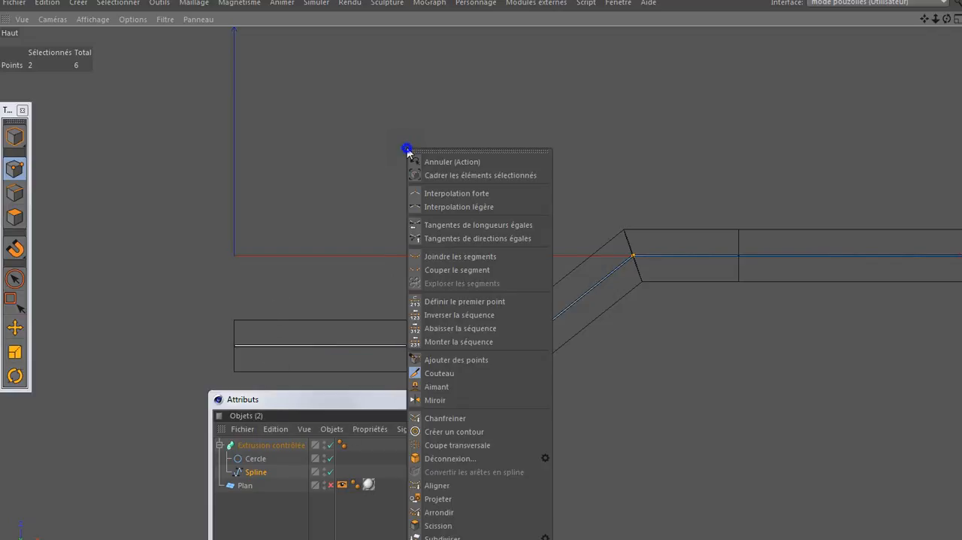
pyautogui.click(444, 212)
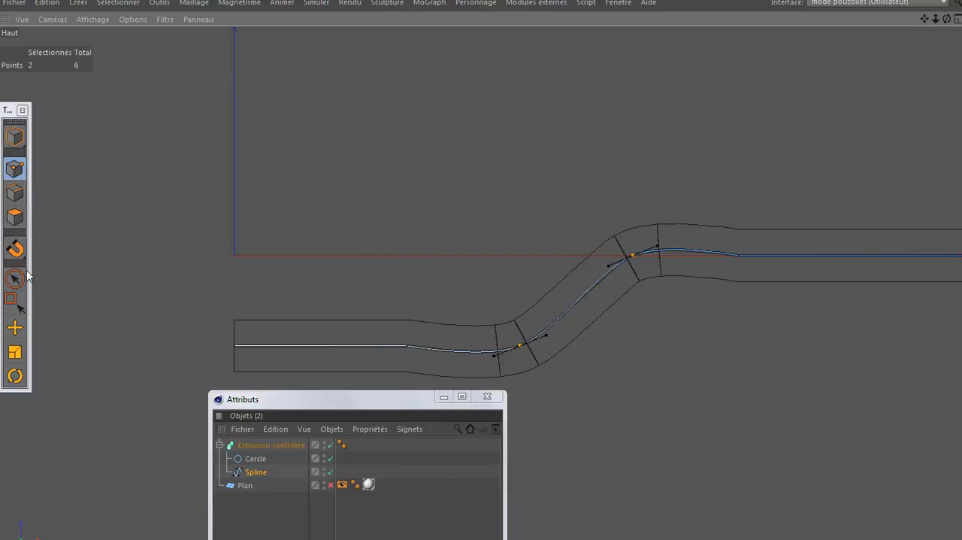
# - Move the upper bend point slightly down along the Z axis, to about -3.7 cm
pyautogui.click(14, 327)
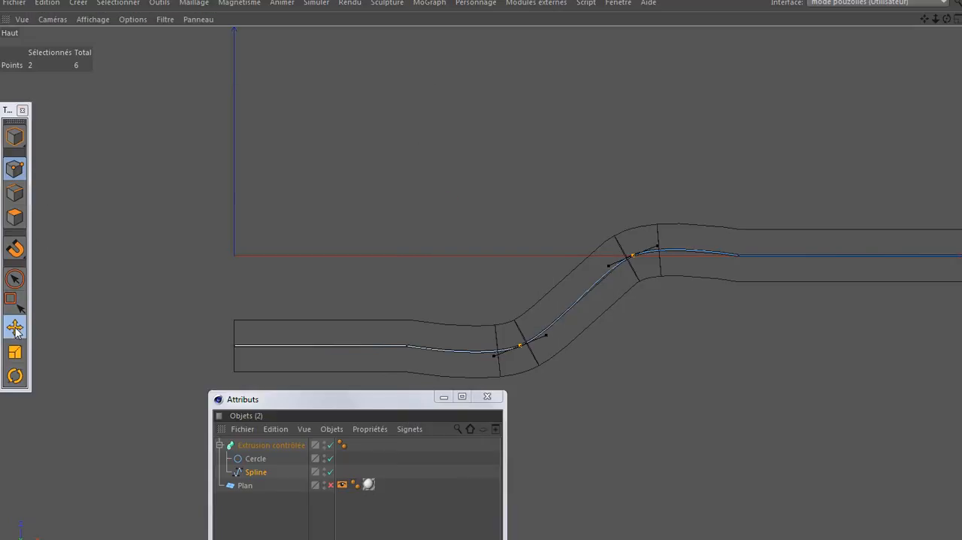
pyautogui.click(633, 257)
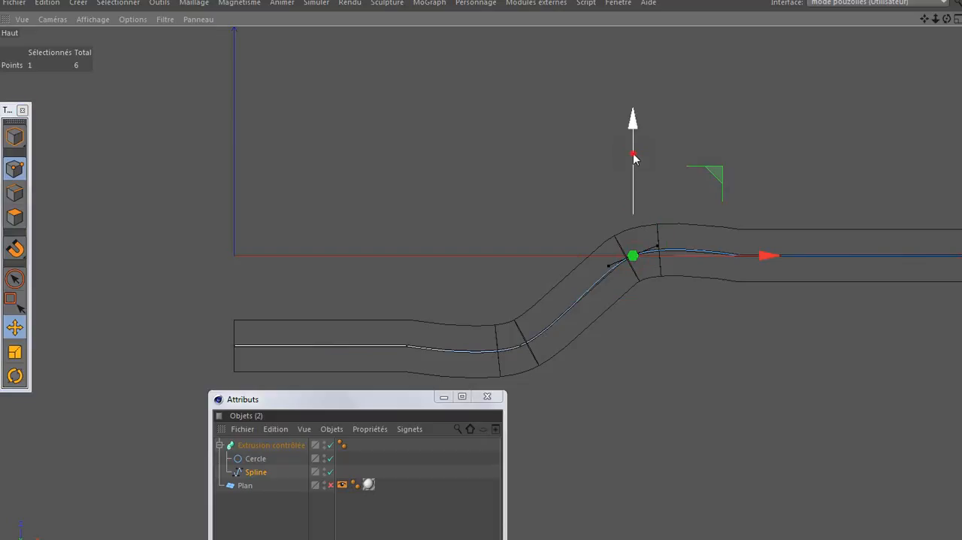
pyautogui.moveTo(632, 155); pyautogui.dragTo(634, 160)
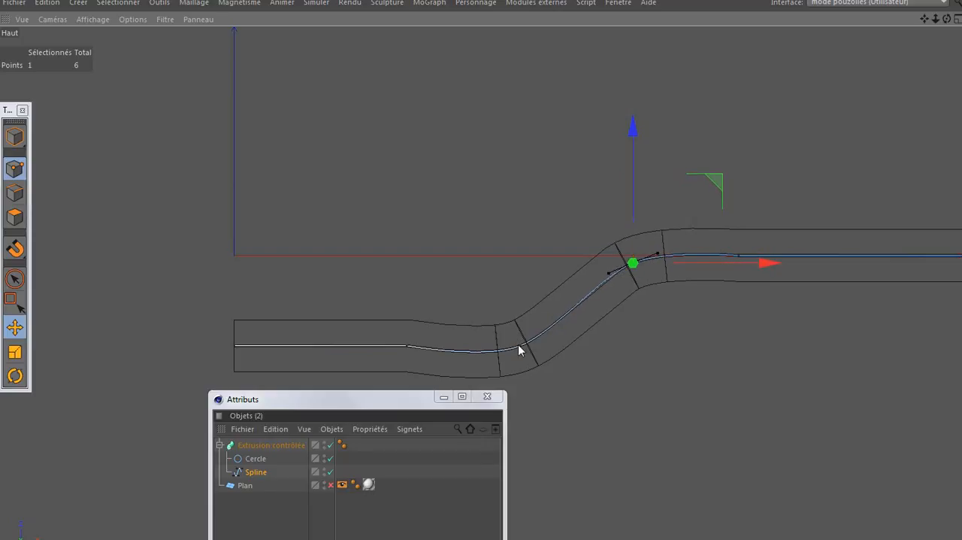
# - Try to copy the Y position of the added point beside the upper bend onto the upper bend point, and undo it
pyautogui.click(739, 255)
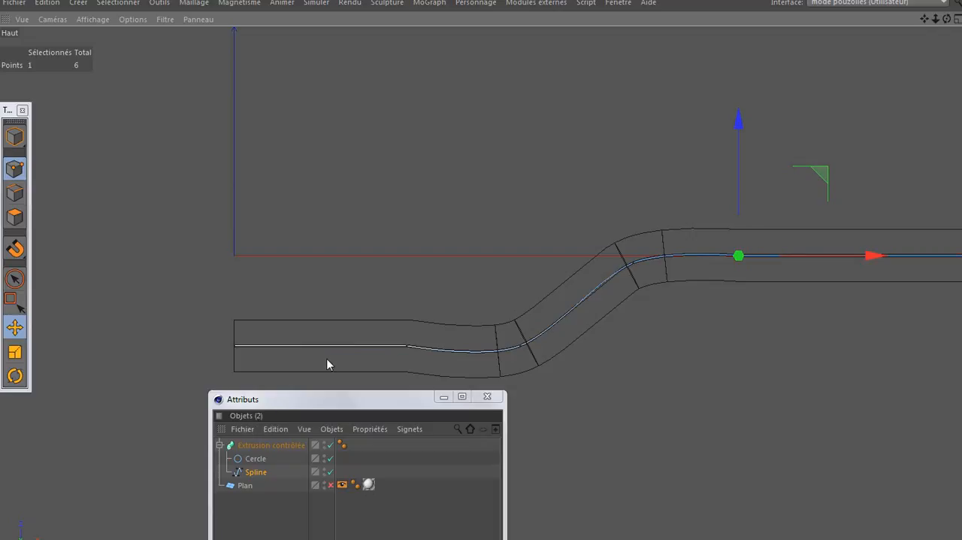
pyautogui.hotkey('ctrl', 'Tab')
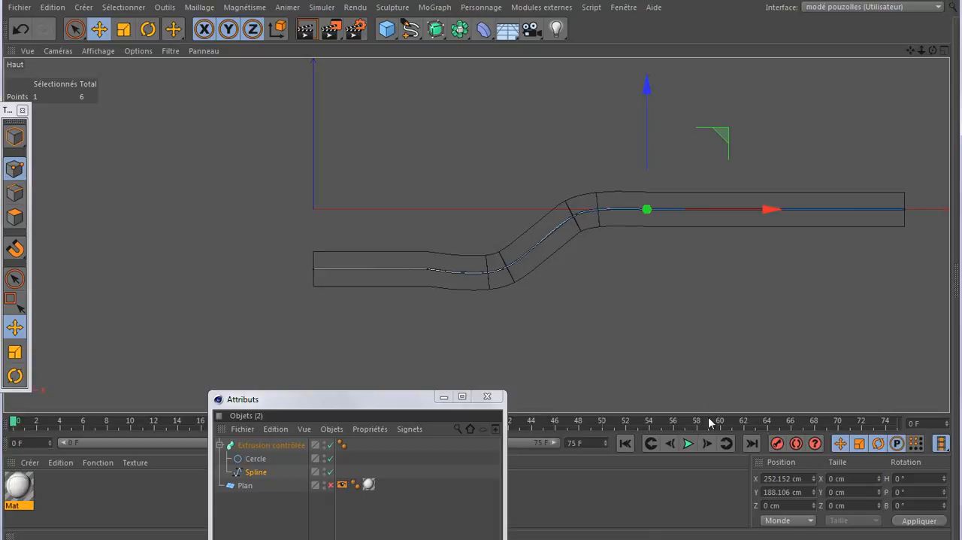
pyautogui.rightClick(784, 491)
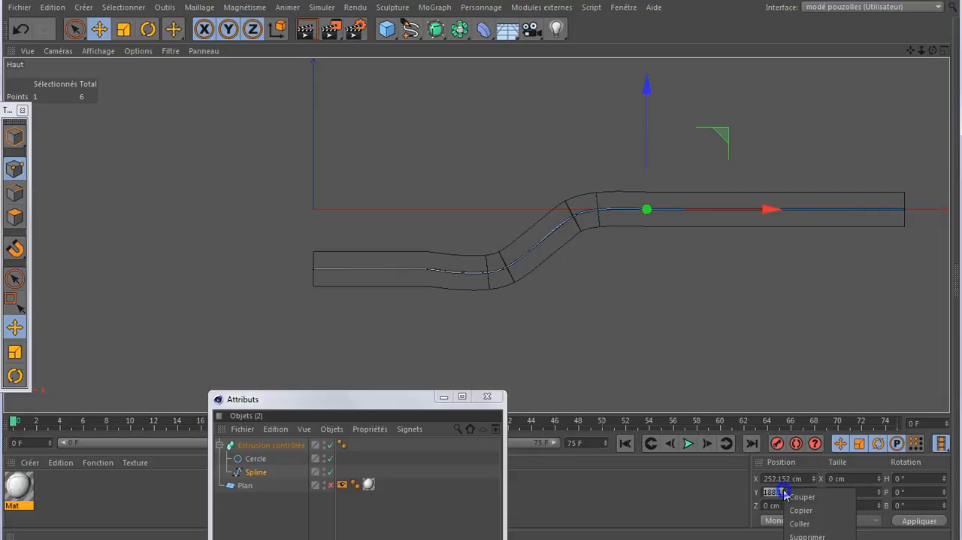
pyautogui.click(801, 519)
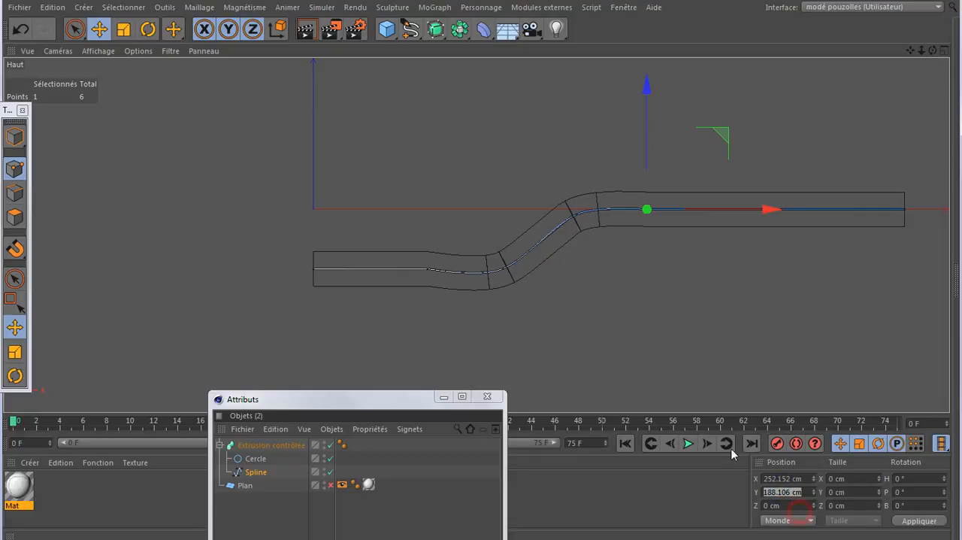
pyautogui.click(577, 214)
pyautogui.click(785, 491)
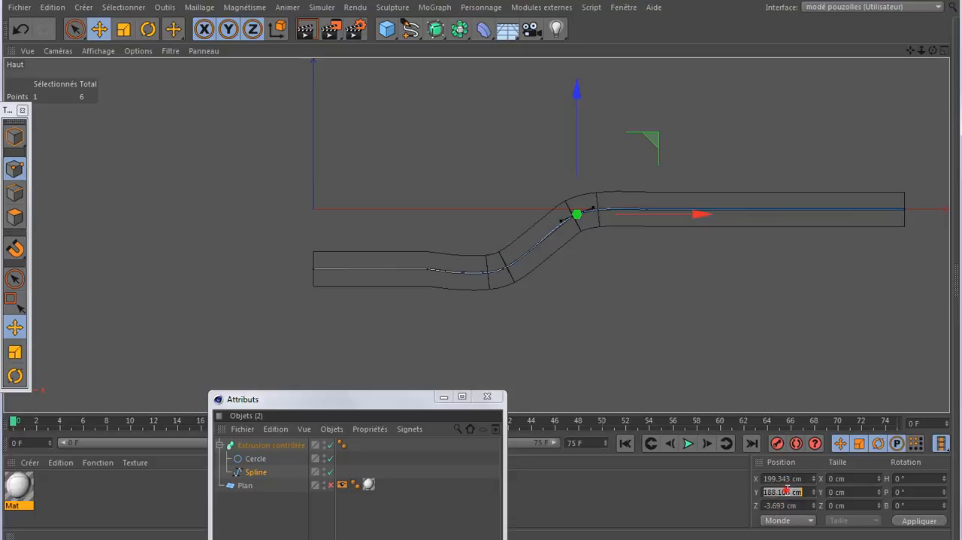
pyautogui.rightClick(786, 490)
pyautogui.click(800, 522)
pyautogui.click(913, 524)
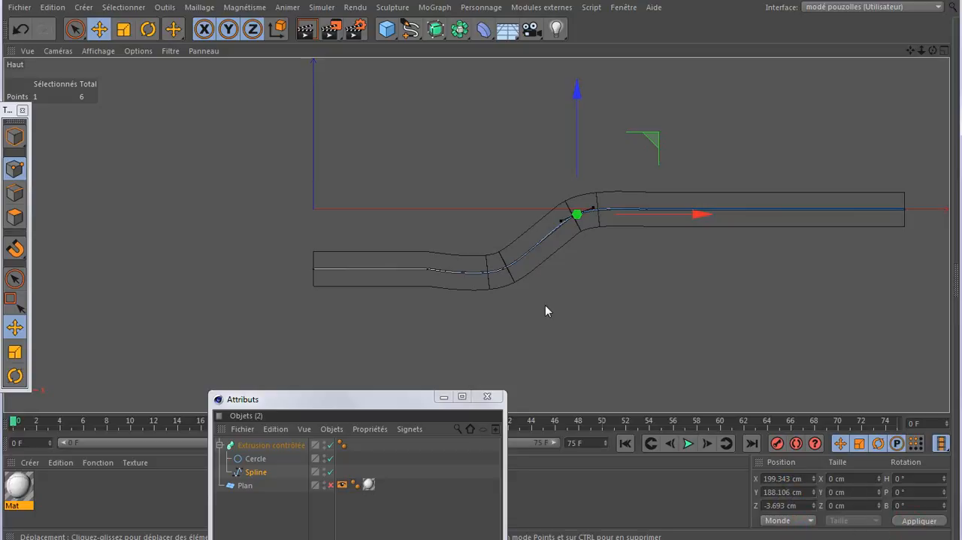
pyautogui.click(20, 28)
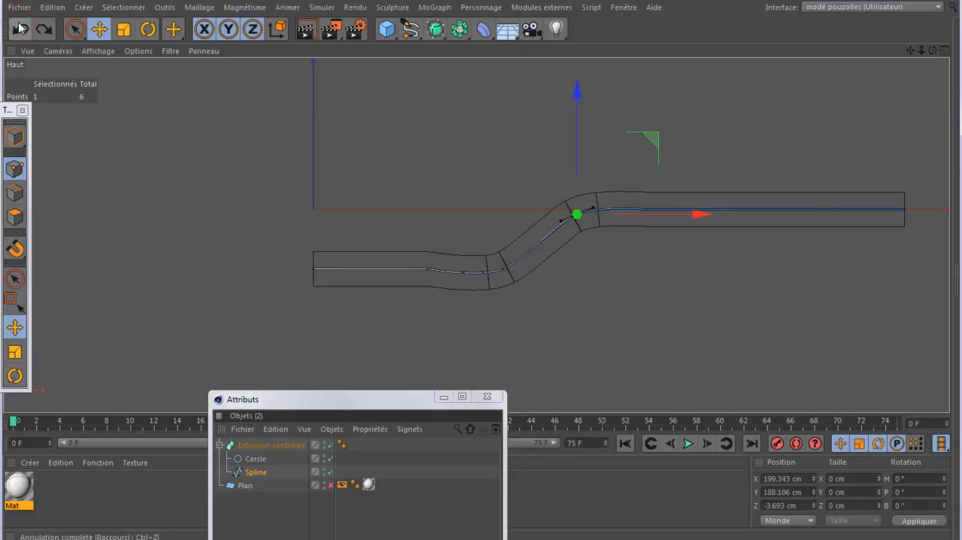
pyautogui.hotkey('ctrl', 'y')
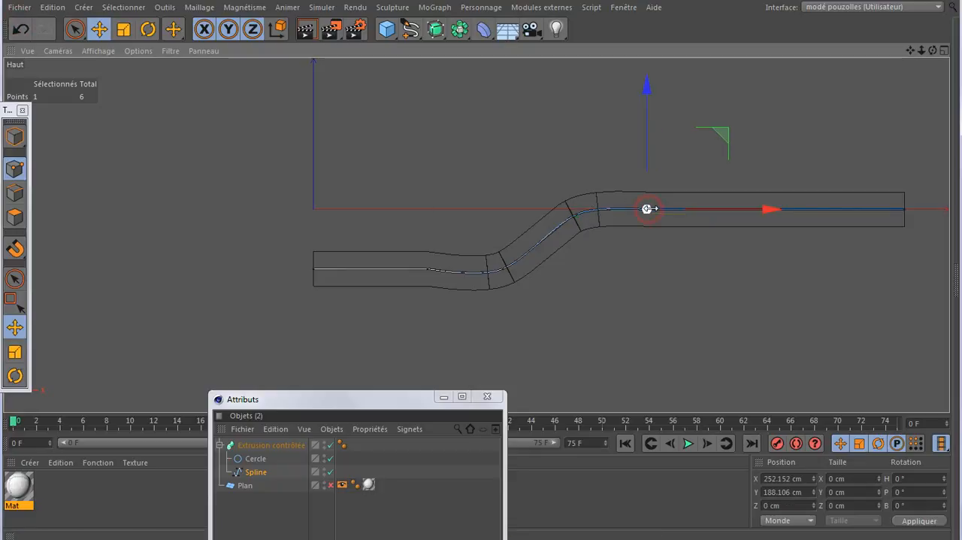
pyautogui.click(780, 478)
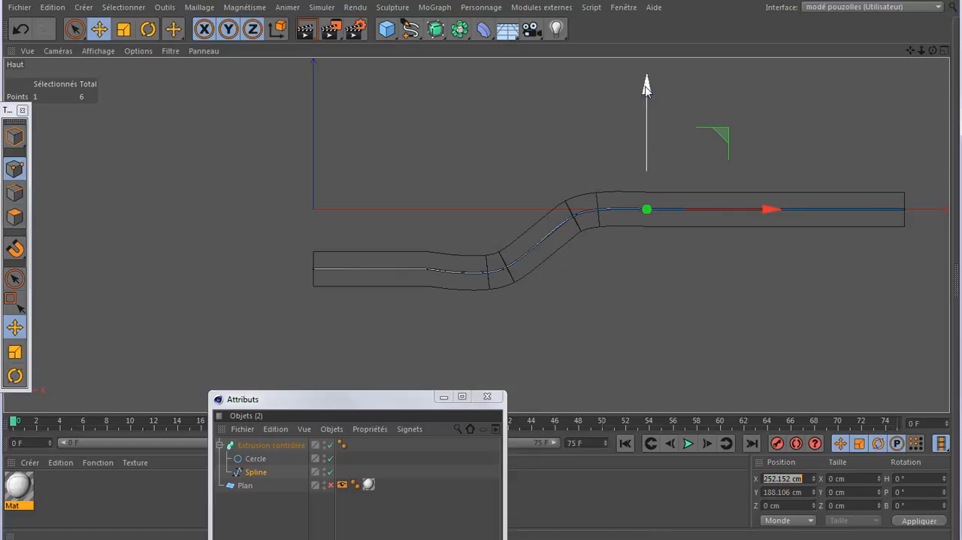
pyautogui.moveTo(646, 89); pyautogui.dragTo(647, 88)
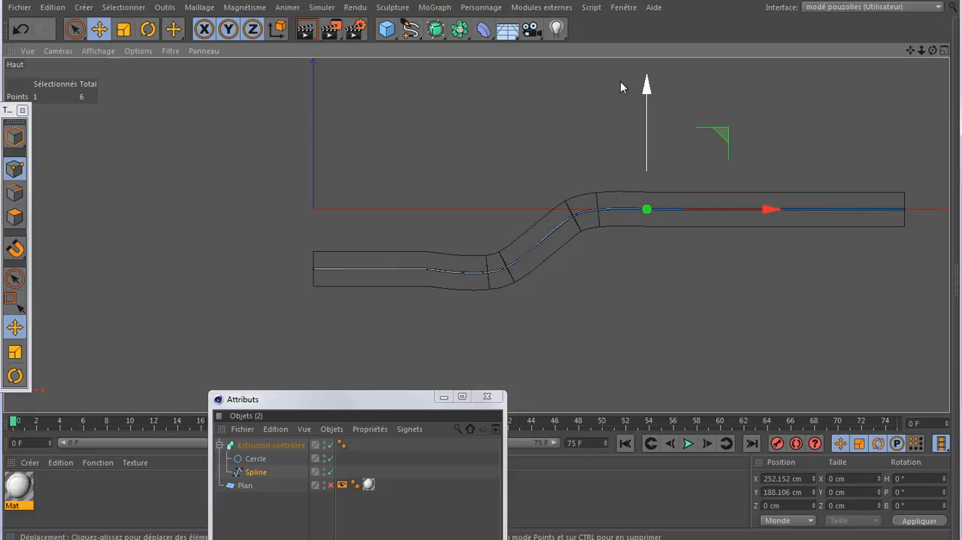
pyautogui.click(20, 29)
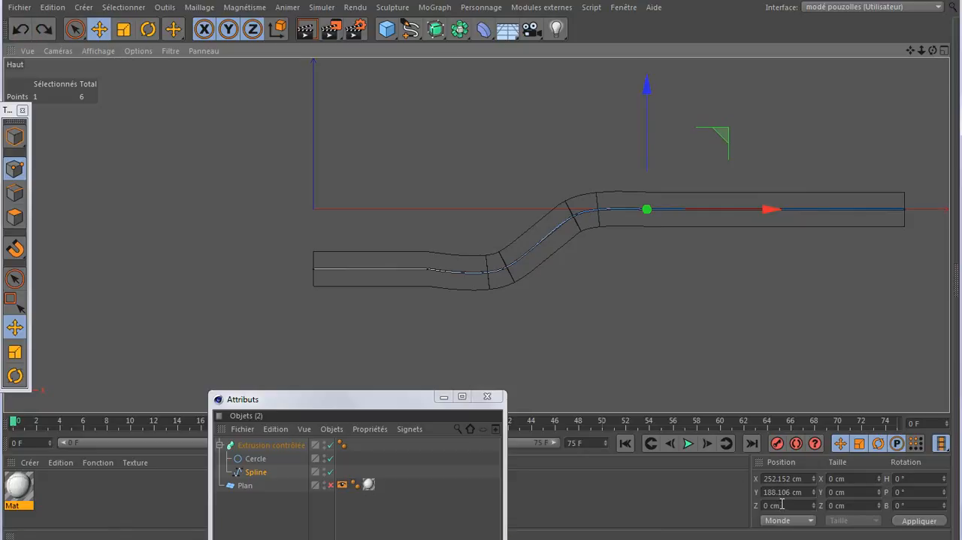
# - Set the upper bend point's Z position to 0 cm
pyautogui.click(576, 213)
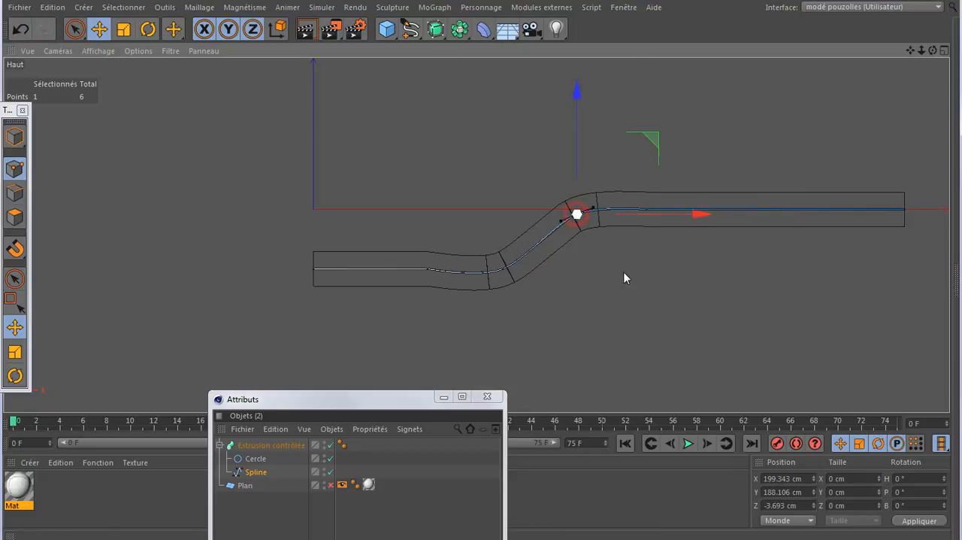
pyautogui.doubleClick(795, 504)
pyautogui.write('0')
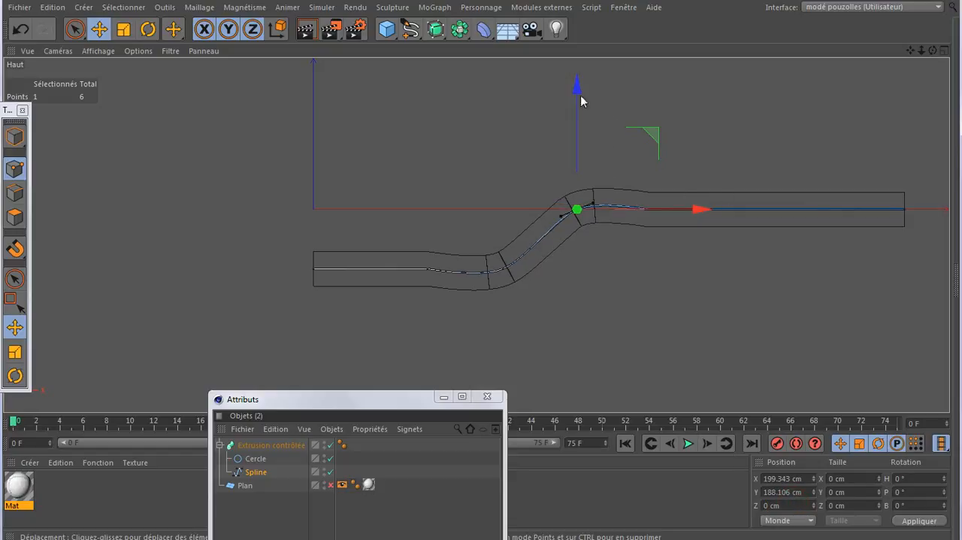
# - Move the upper bend point slightly down and the lower bend point up to about -41 cm along the Z axis
pyautogui.moveTo(577, 87); pyautogui.dragTo(577, 94)
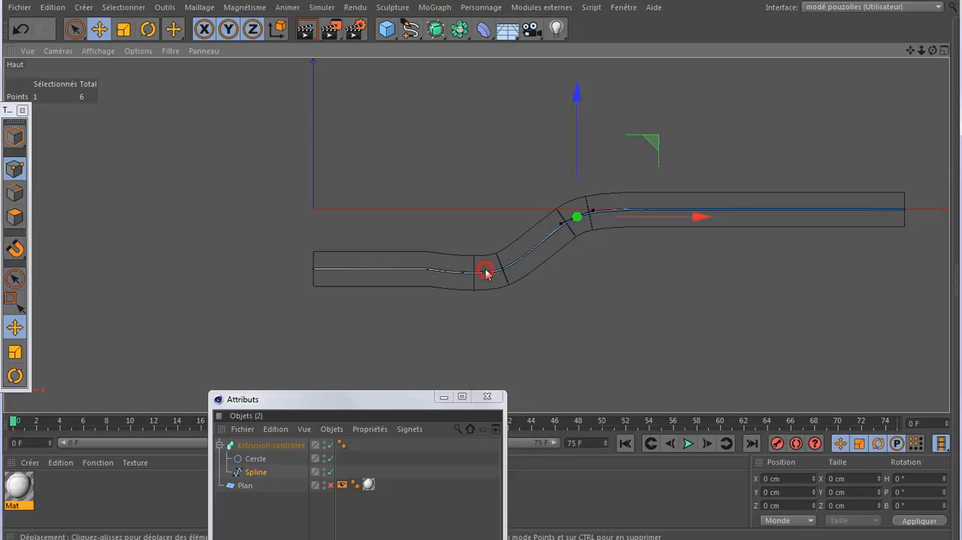
pyautogui.click(493, 273)
pyautogui.click(501, 268)
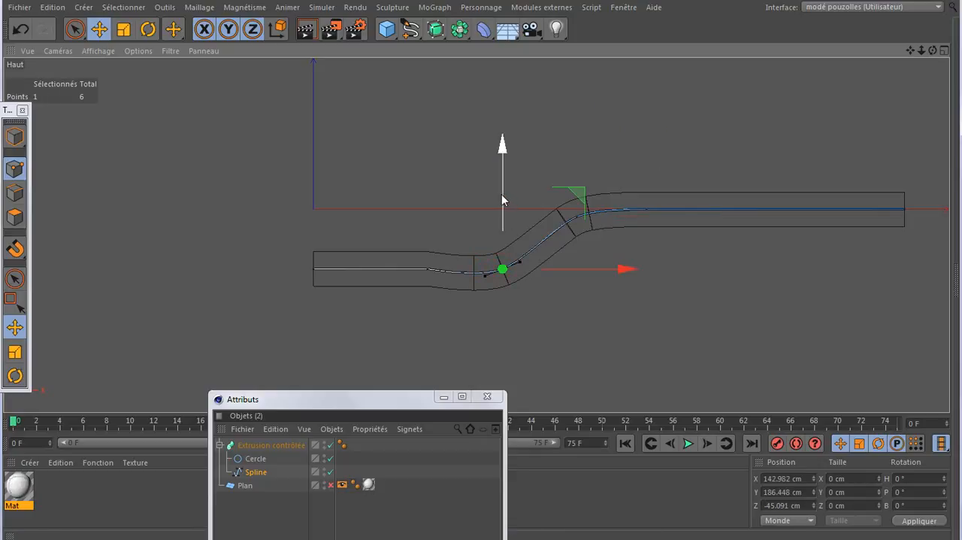
pyautogui.moveTo(502, 194); pyautogui.dragTo(503, 194)
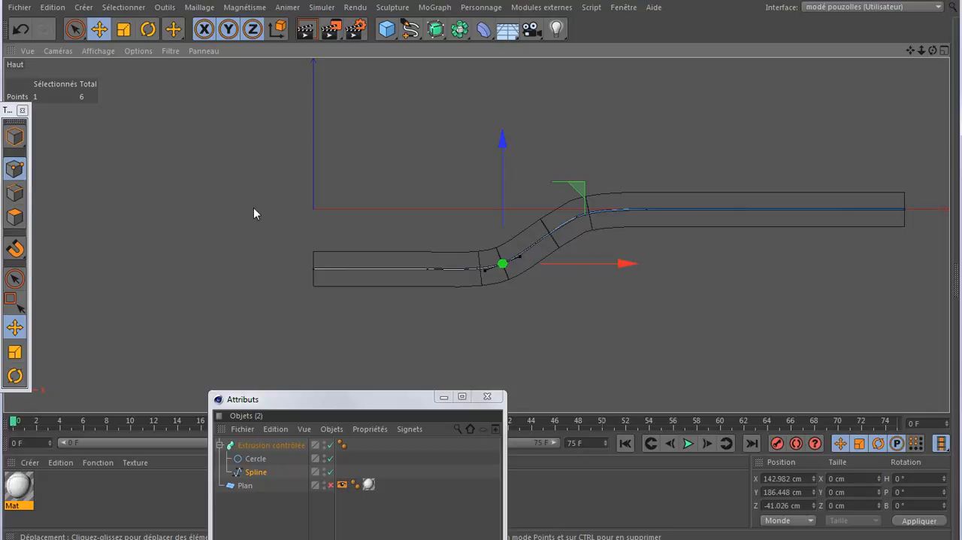
# - Try the Naturelle and Sans interpolation modes on the path spline while viewing the tube in perspective
pyautogui.middleClick(212, 206)
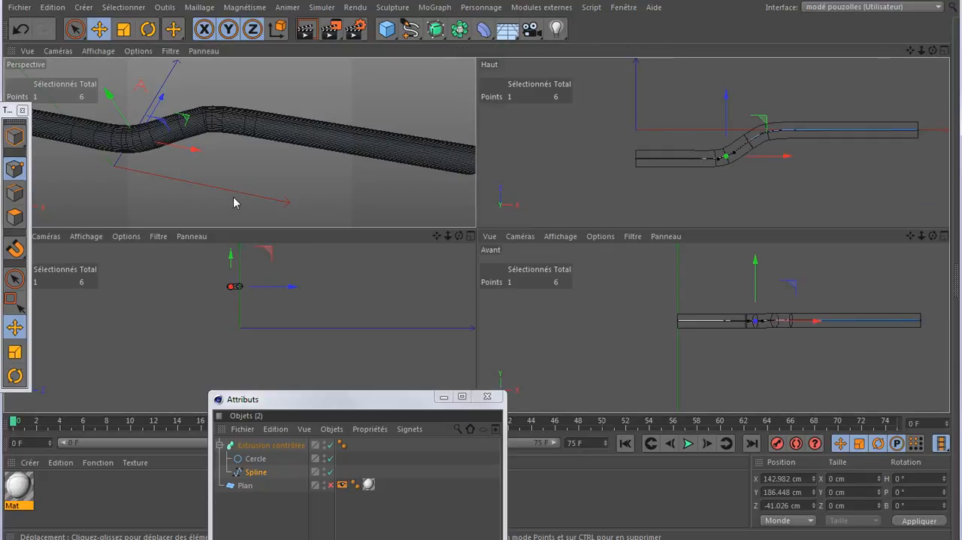
pyautogui.middleClick(233, 201)
pyautogui.scroll(-2, 316, 227)
pyautogui.scroll(1, 484, 224)
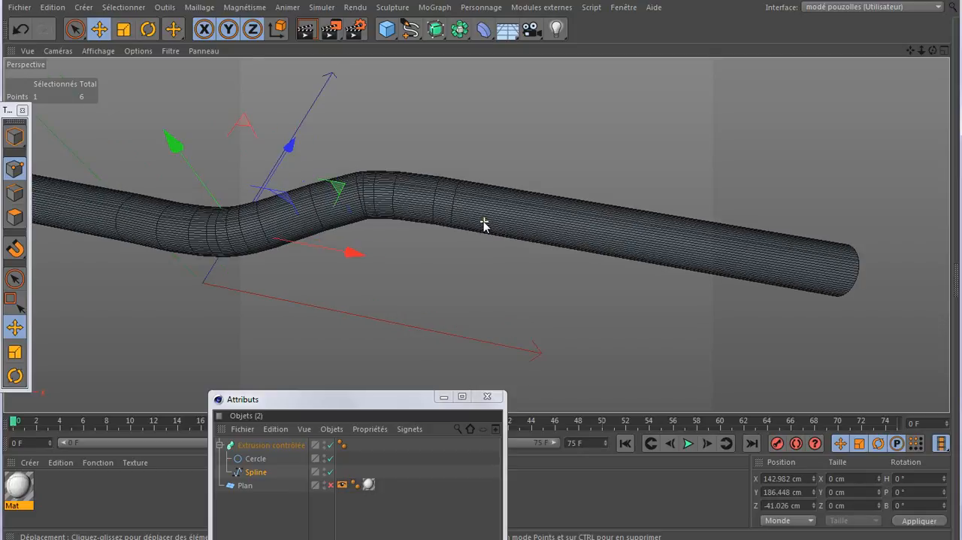
pyautogui.scroll(1, 484, 224)
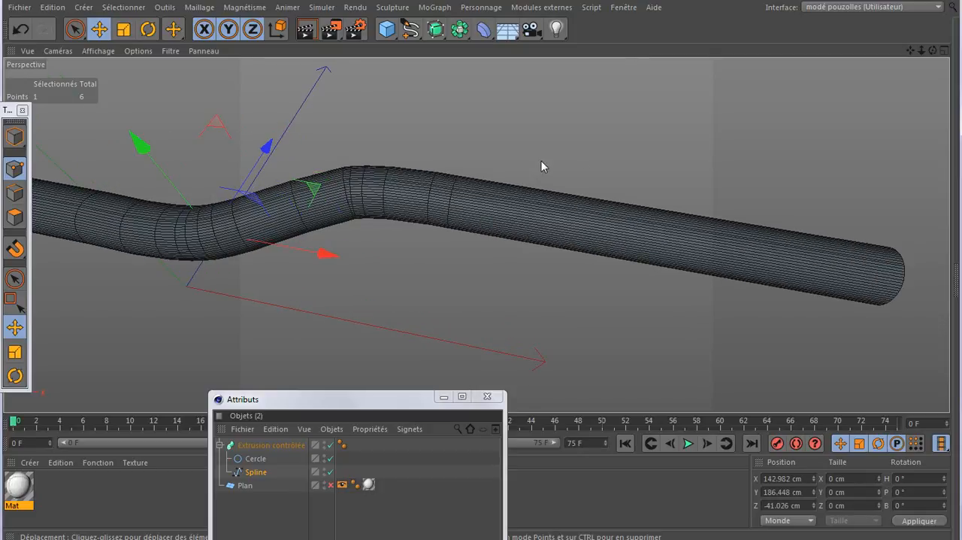
pyautogui.moveTo(391, 399); pyautogui.dragTo(754, 120)
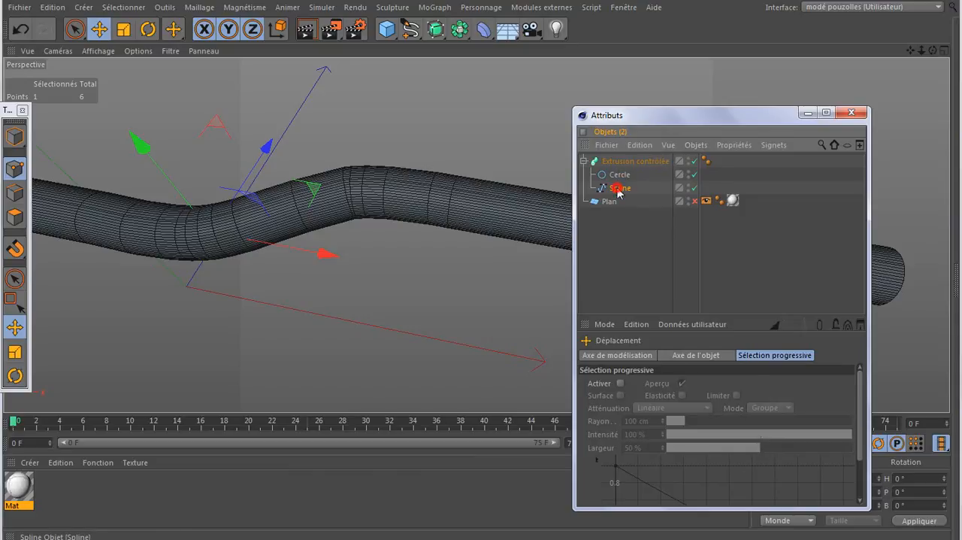
pyautogui.click(620, 188)
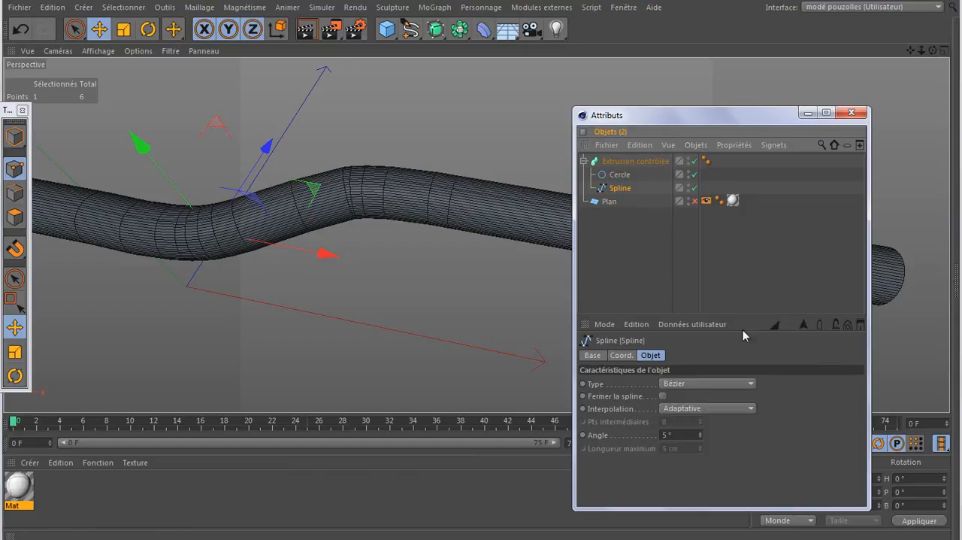
pyautogui.click(693, 408)
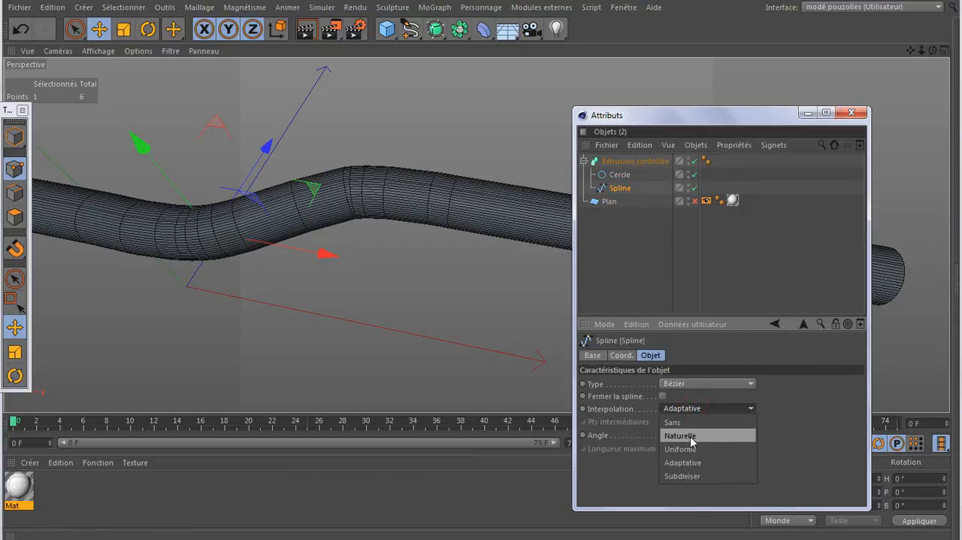
pyautogui.click(692, 436)
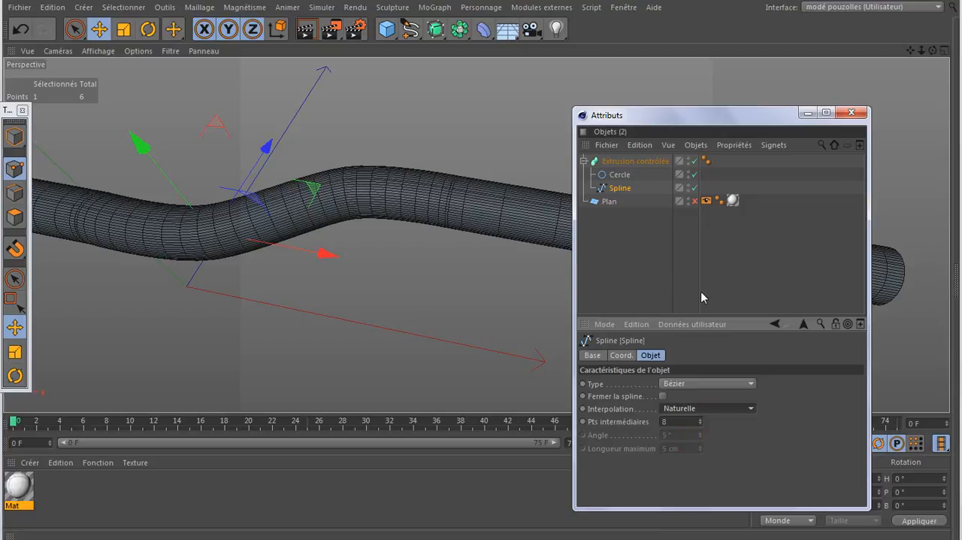
pyautogui.click(709, 408)
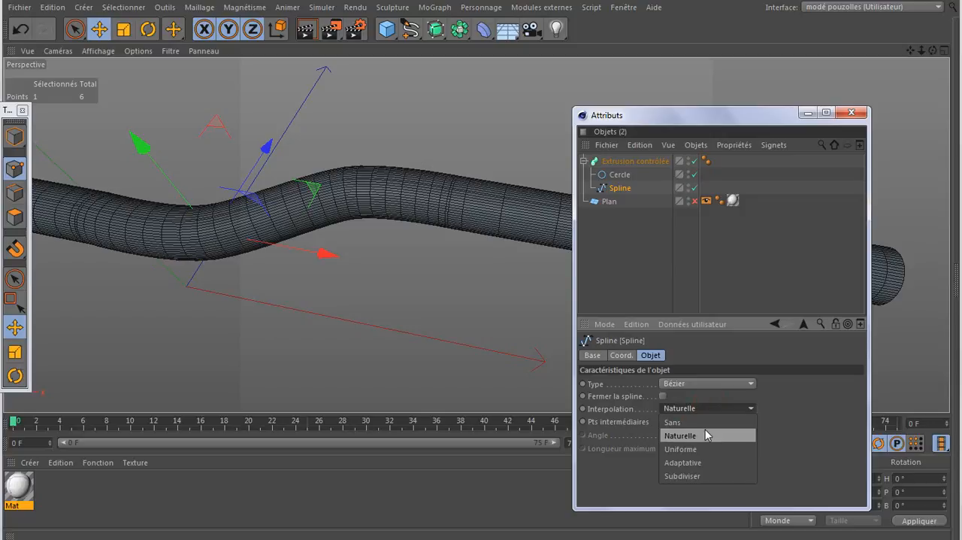
pyautogui.click(705, 423)
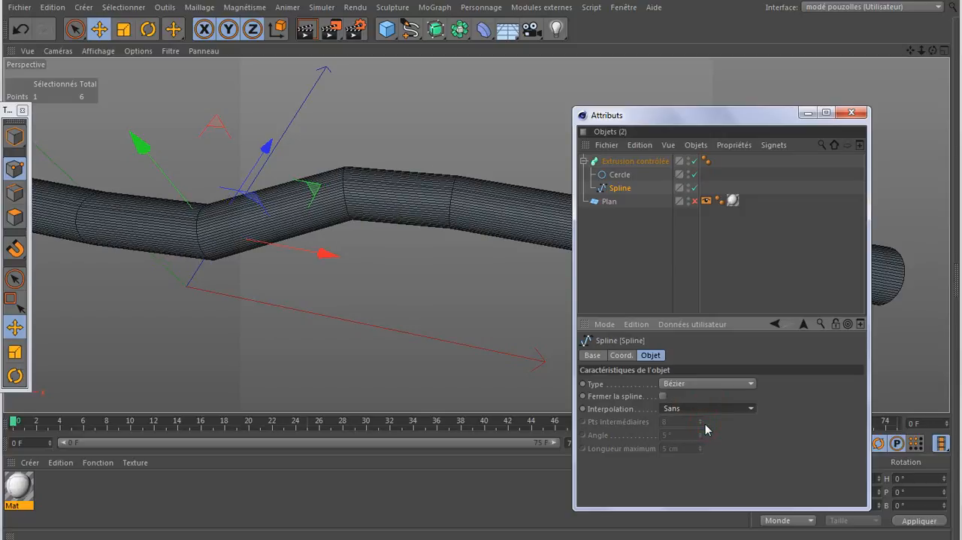
# - Try the Cubique and Linéaire types on the path spline, with Uniforme interpolation on the Linéaire type
pyautogui.click(713, 384)
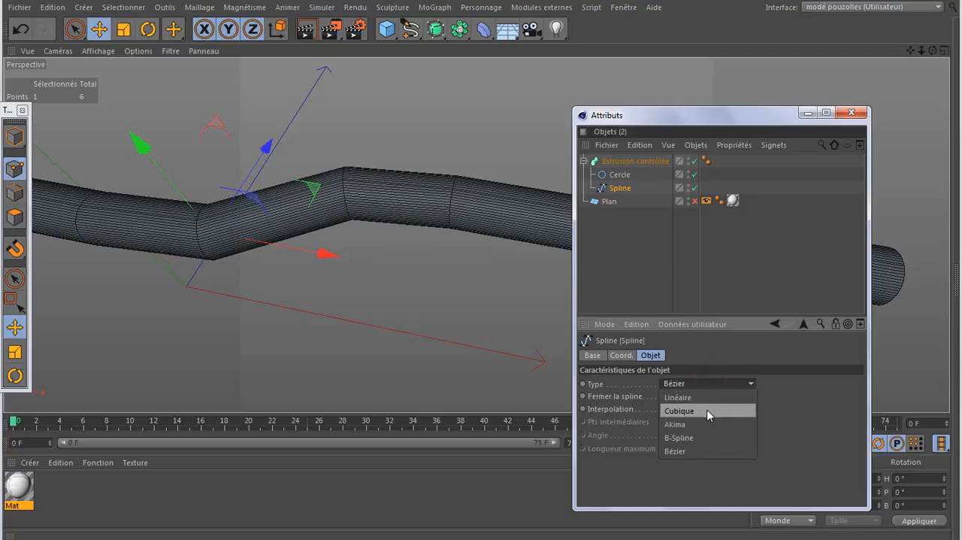
pyautogui.click(707, 410)
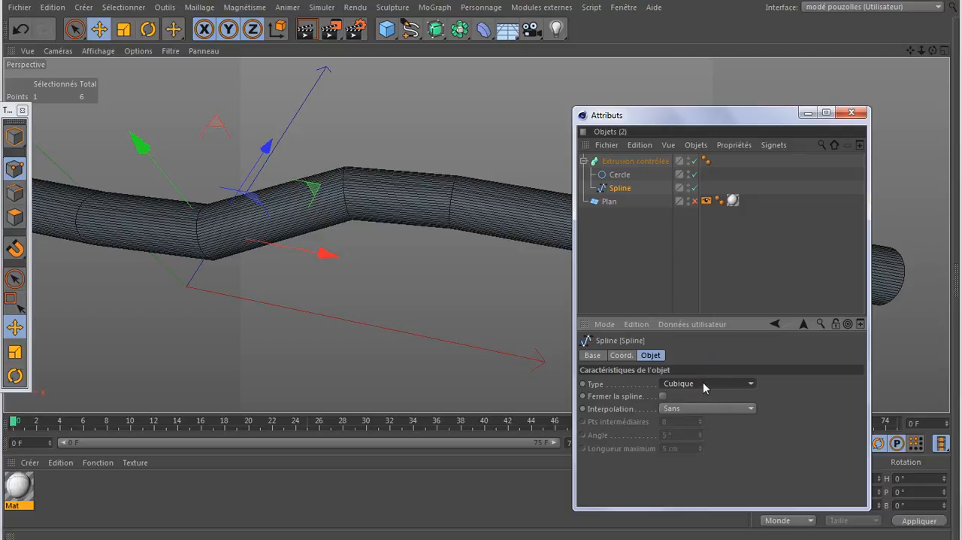
pyautogui.click(703, 383)
pyautogui.click(702, 394)
pyautogui.click(699, 409)
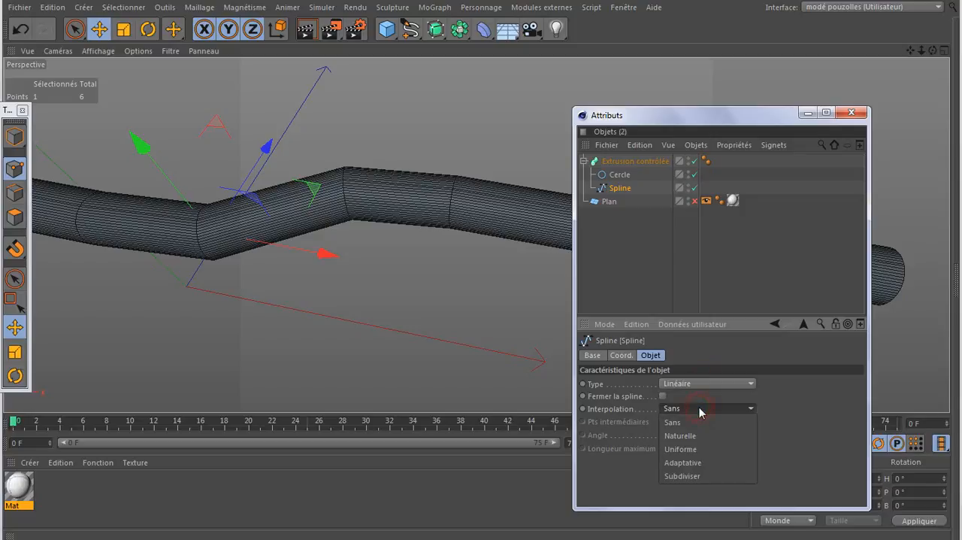
pyautogui.click(699, 450)
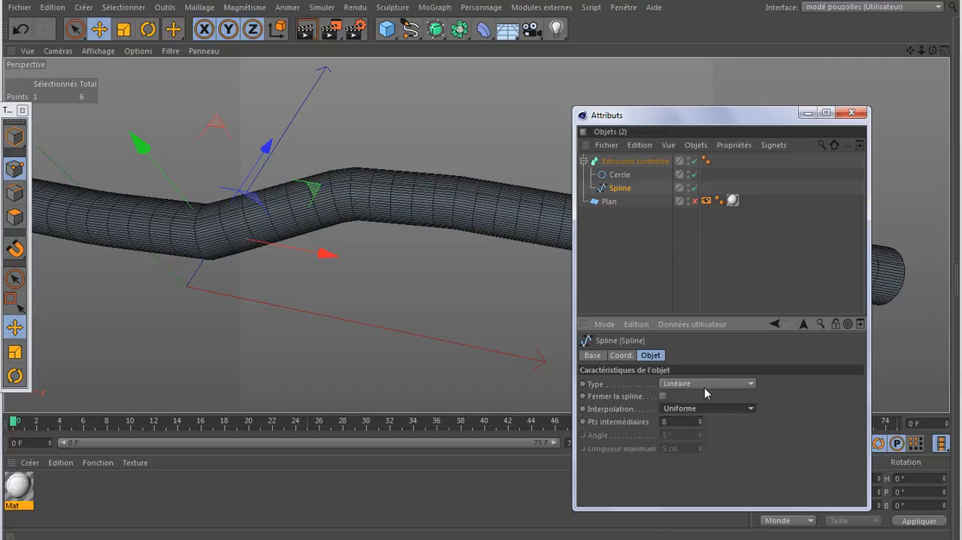
# - Try the Adaptative, Subdiviser and Naturelle interpolation modes on the linear path spline
pyautogui.click(699, 409)
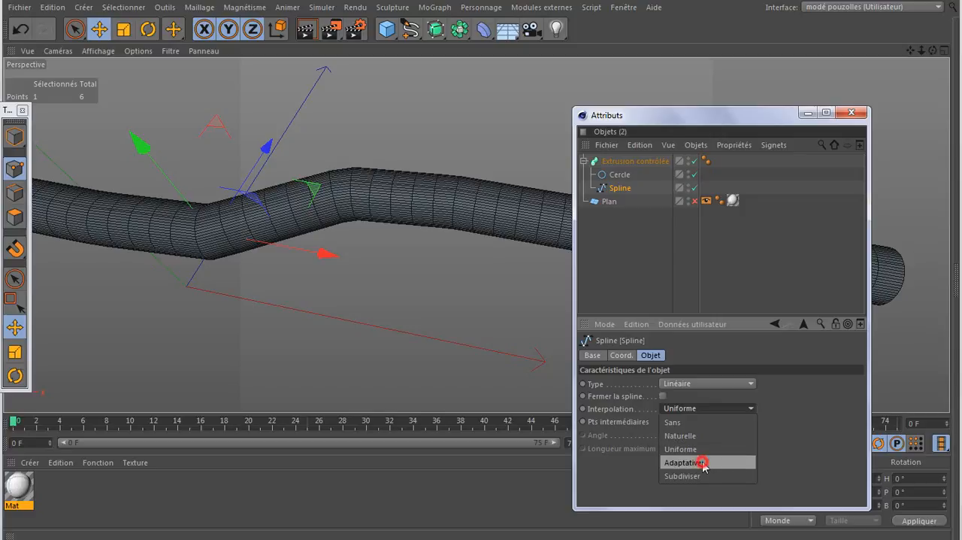
pyautogui.click(703, 463)
pyautogui.click(707, 409)
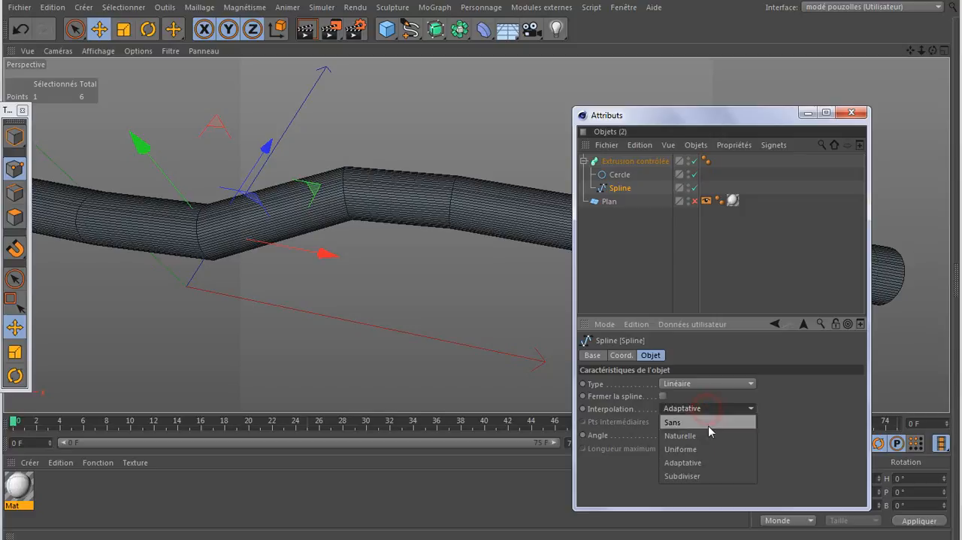
pyautogui.click(703, 473)
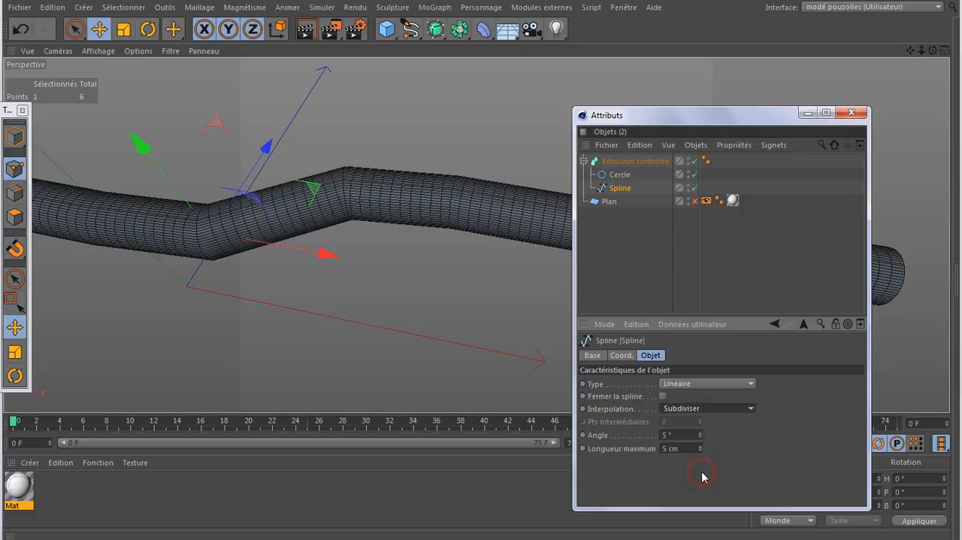
pyautogui.click(711, 407)
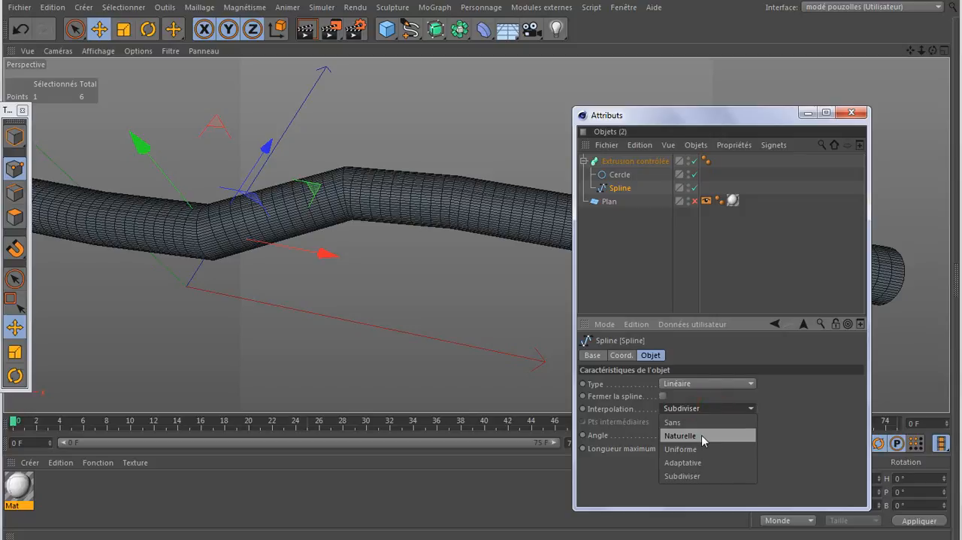
pyautogui.click(701, 435)
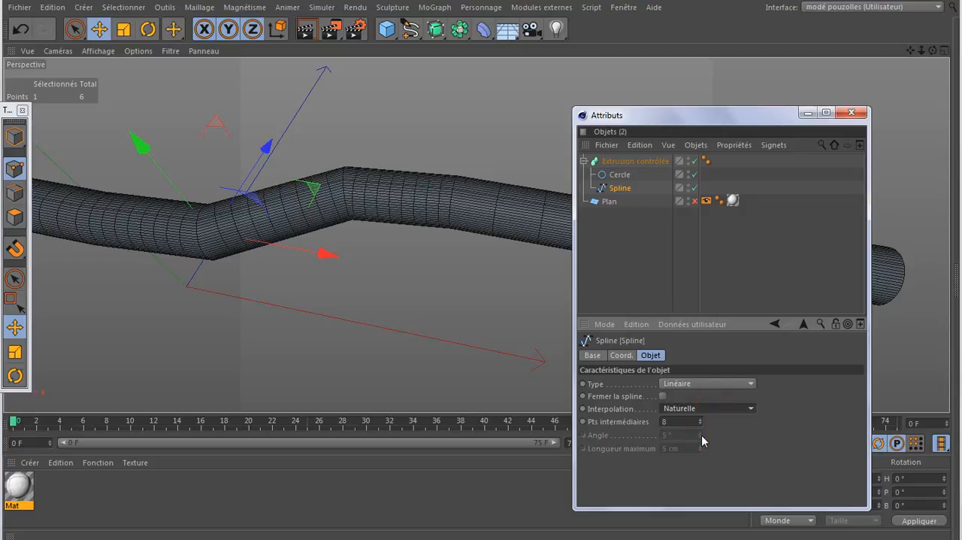
# - Try the B-Spline type on the path spline and restore it to Bézier with Adaptative interpolation
pyautogui.click(700, 384)
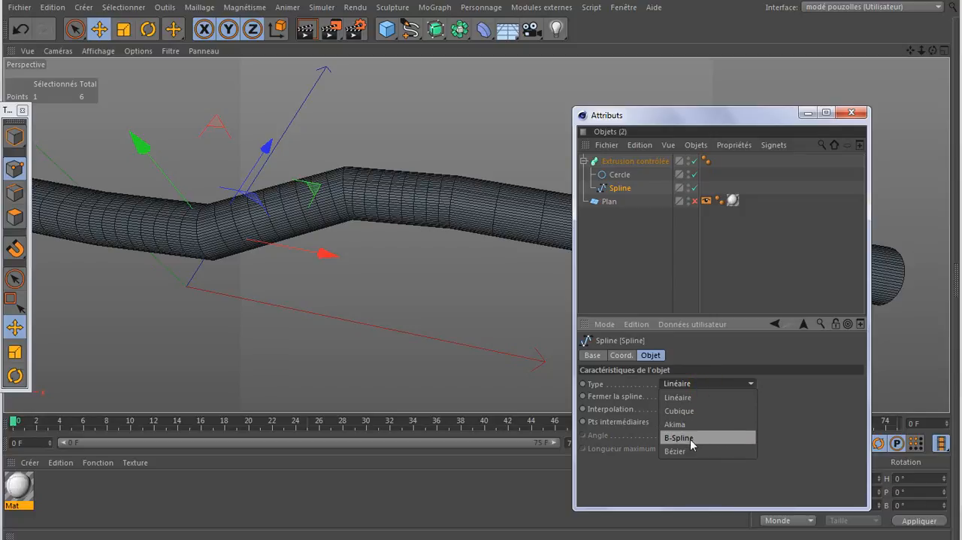
pyautogui.click(690, 437)
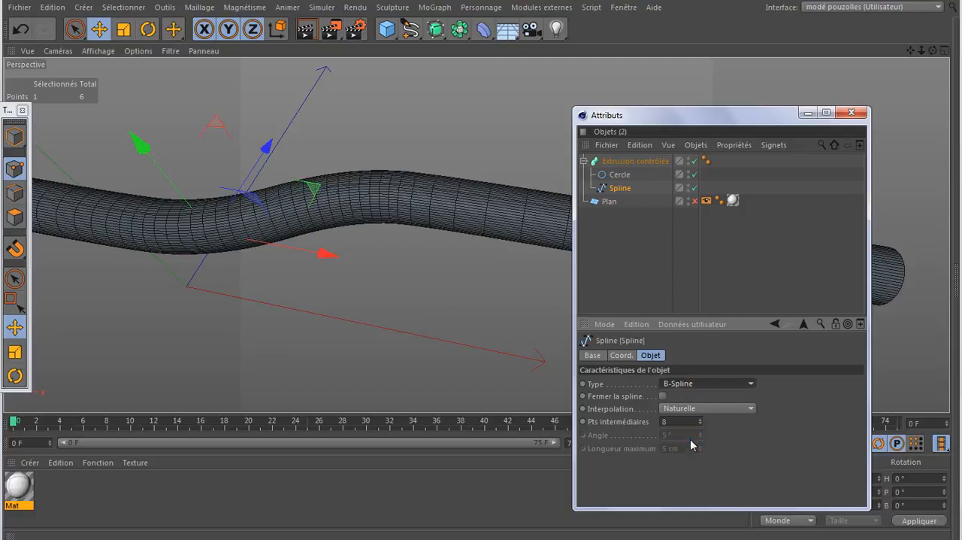
pyautogui.click(708, 384)
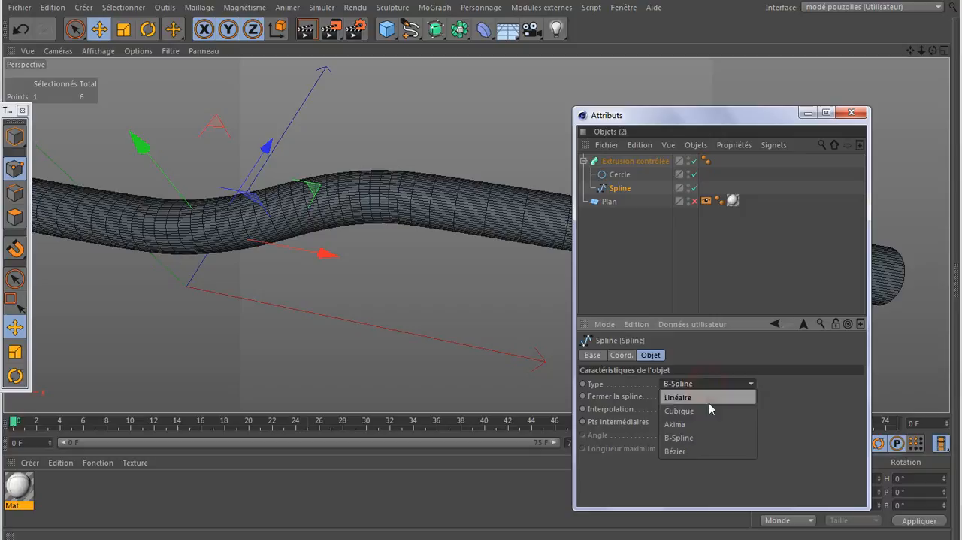
pyautogui.click(697, 451)
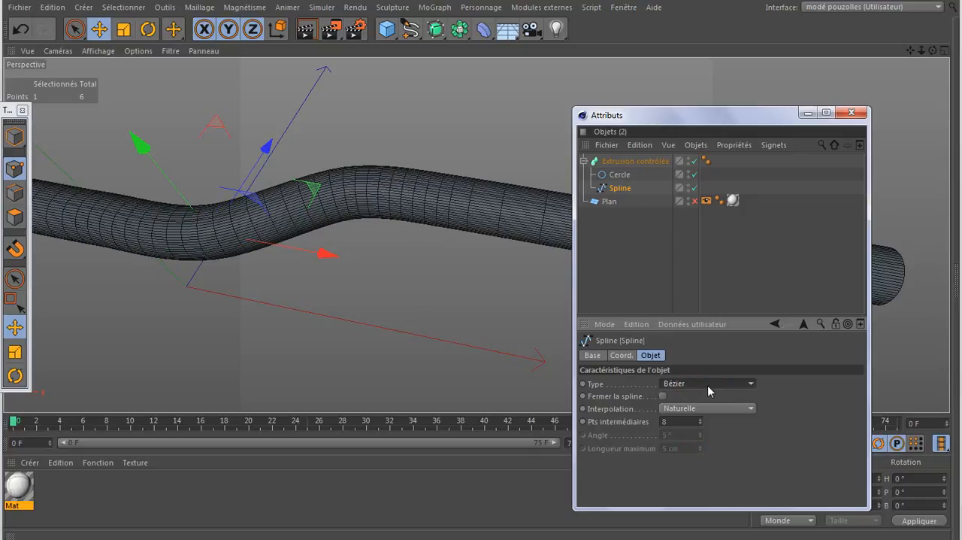
pyautogui.click(702, 409)
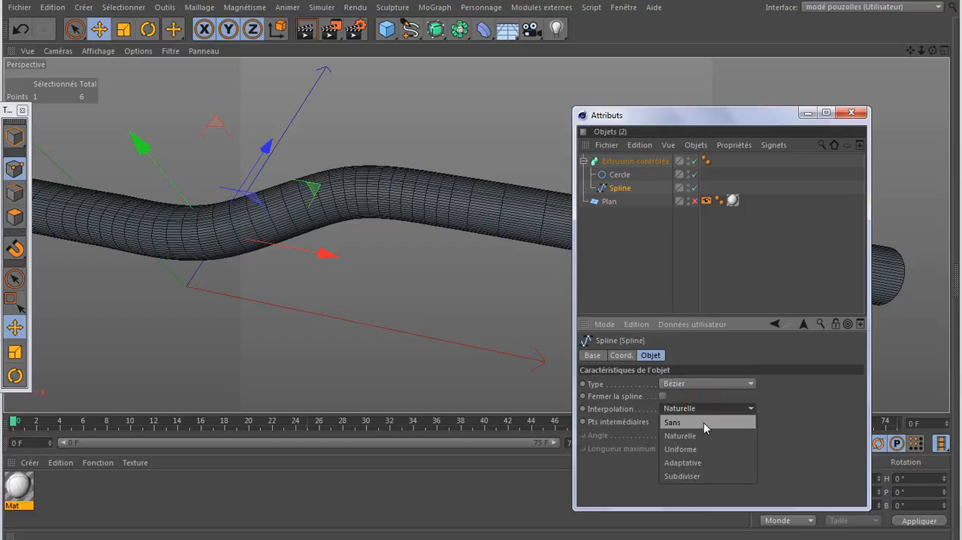
pyautogui.click(699, 462)
# - Set the Cercle profile's interpolation to Naturelle with 2 intermediate points
pyautogui.scroll(-5, 431, 246)
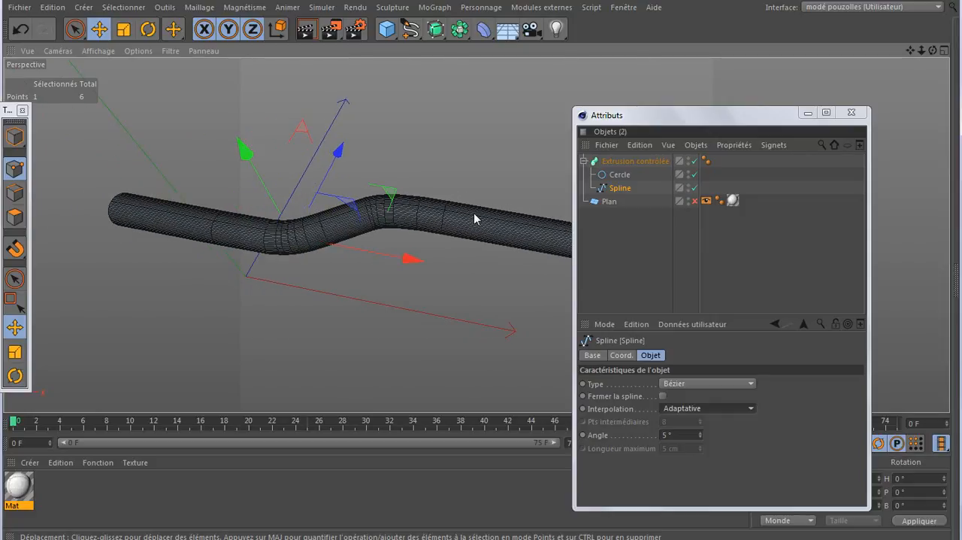
pyautogui.click(620, 175)
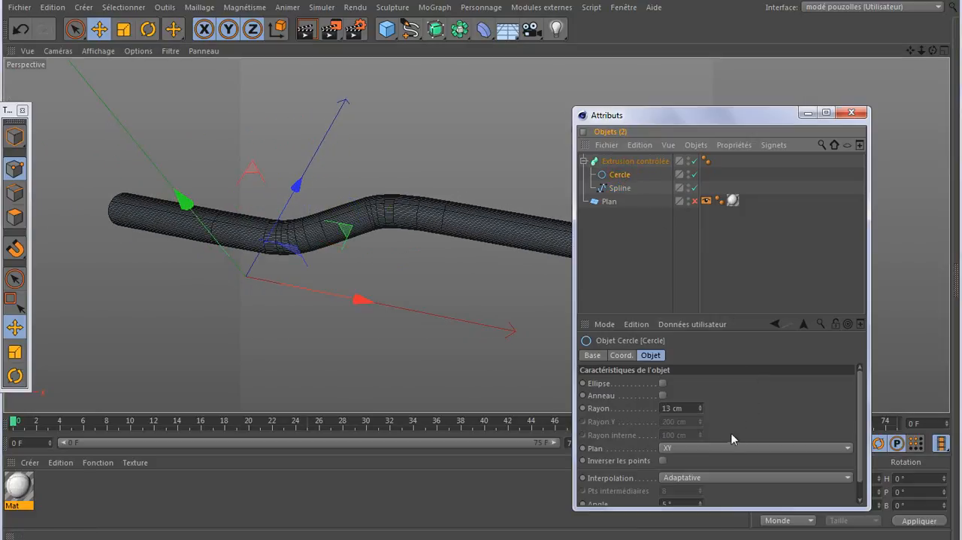
pyautogui.moveTo(744, 316); pyautogui.dragTo(739, 241)
pyautogui.click(696, 402)
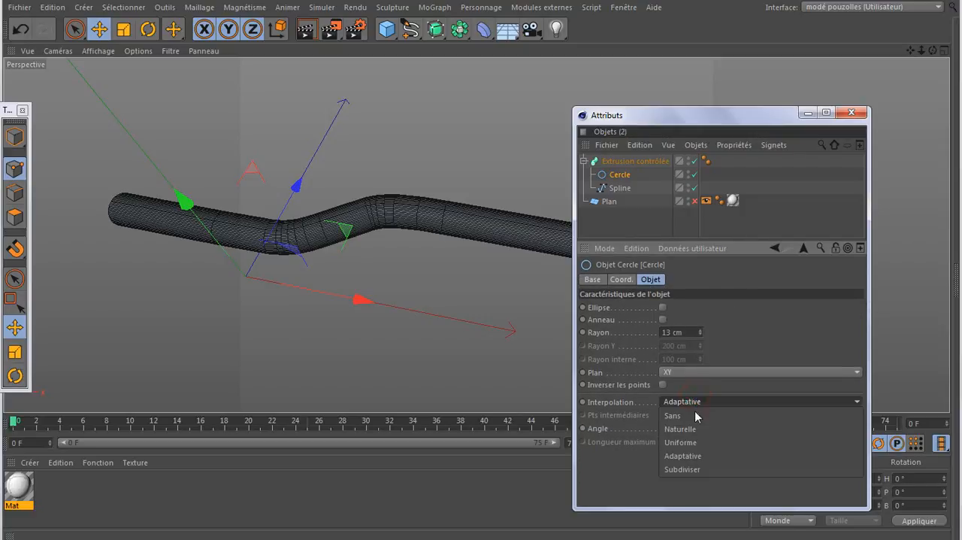
pyautogui.click(694, 428)
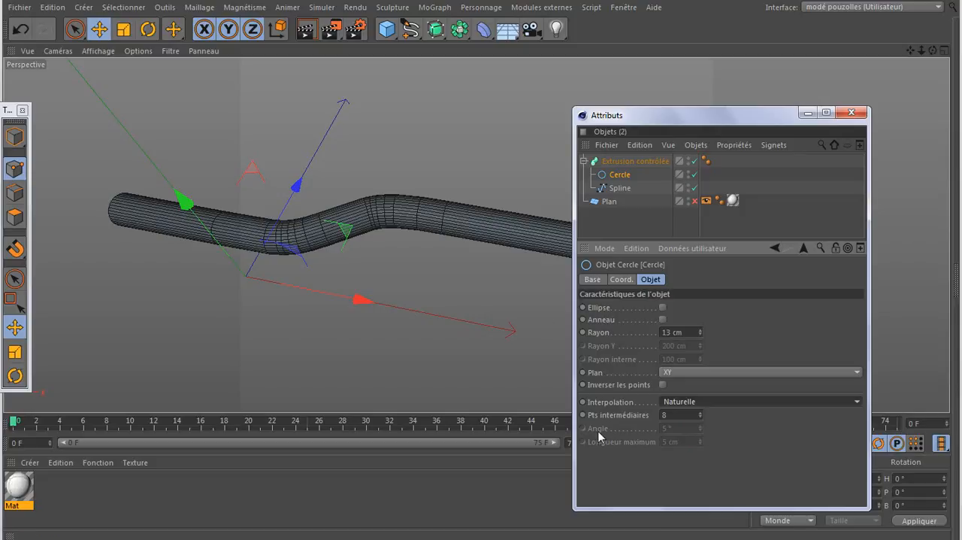
pyautogui.click(700, 418)
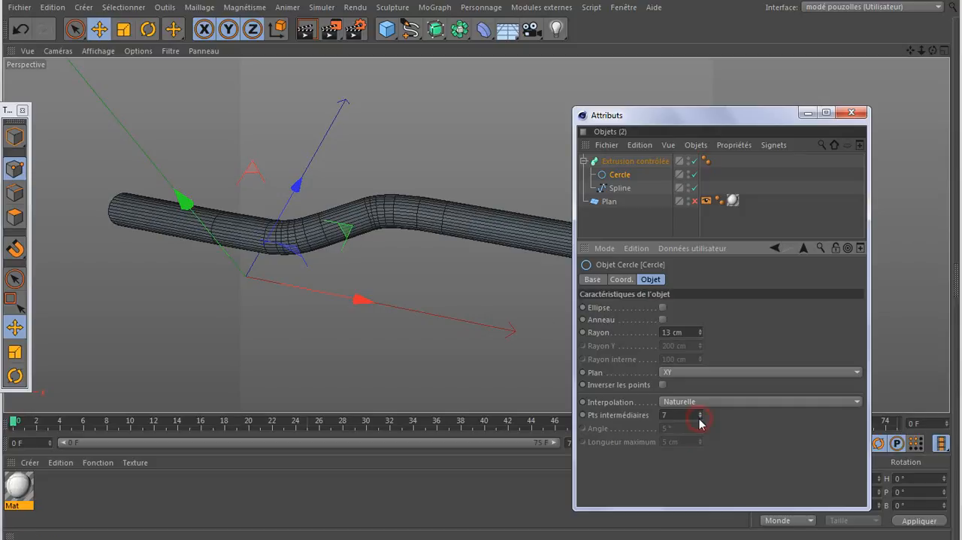
pyautogui.click(700, 417)
pyautogui.click(699, 417)
pyautogui.click(700, 418)
pyautogui.click(700, 418)
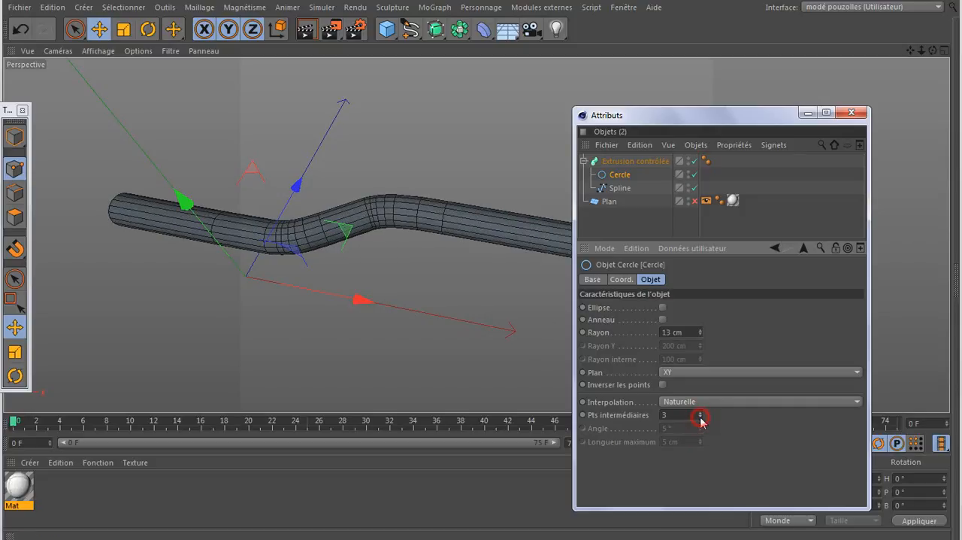
pyautogui.click(700, 418)
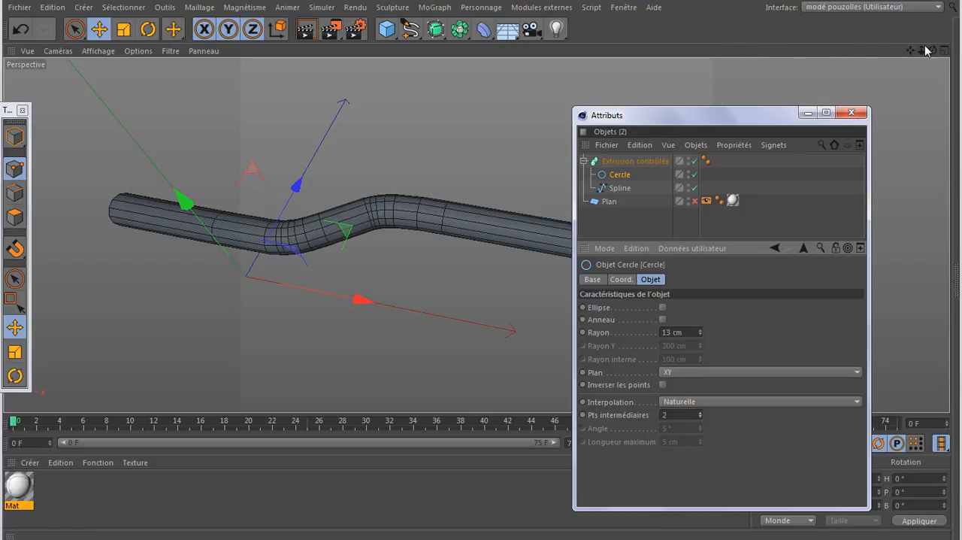
# - Try finer Adaptative angles of 3° and 1° on the path spline, and settle on an angle of 4°
pyautogui.moveTo(933, 51); pyautogui.dragTo(476, 234)
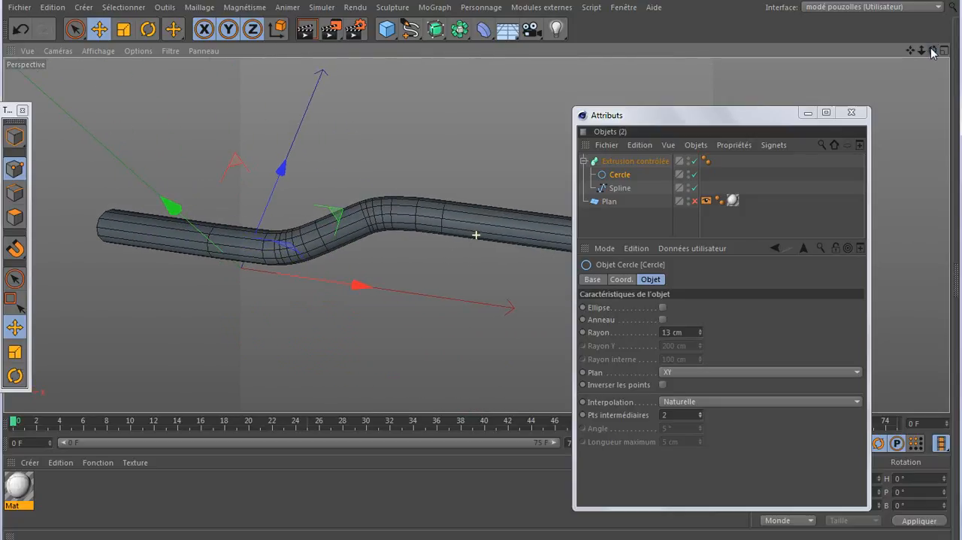
pyautogui.click(619, 189)
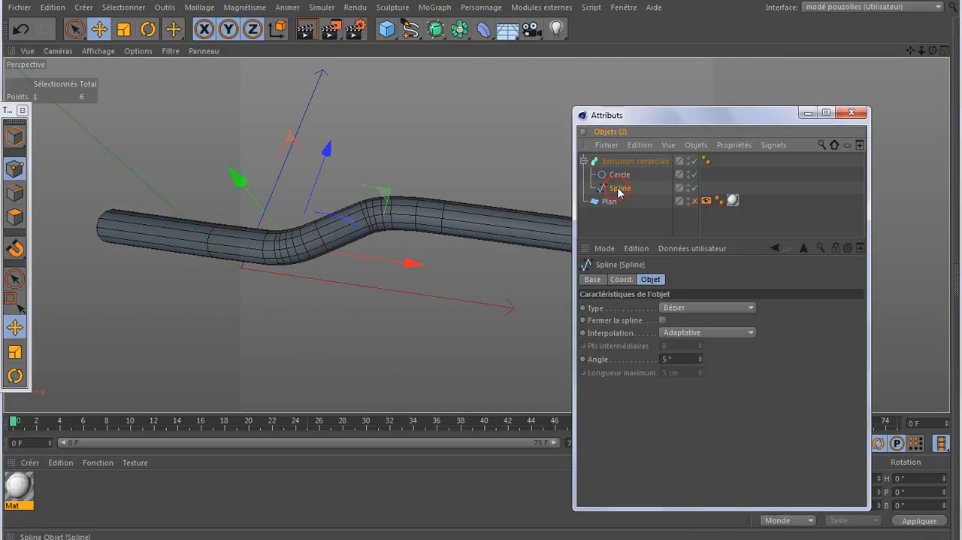
pyautogui.click(700, 361)
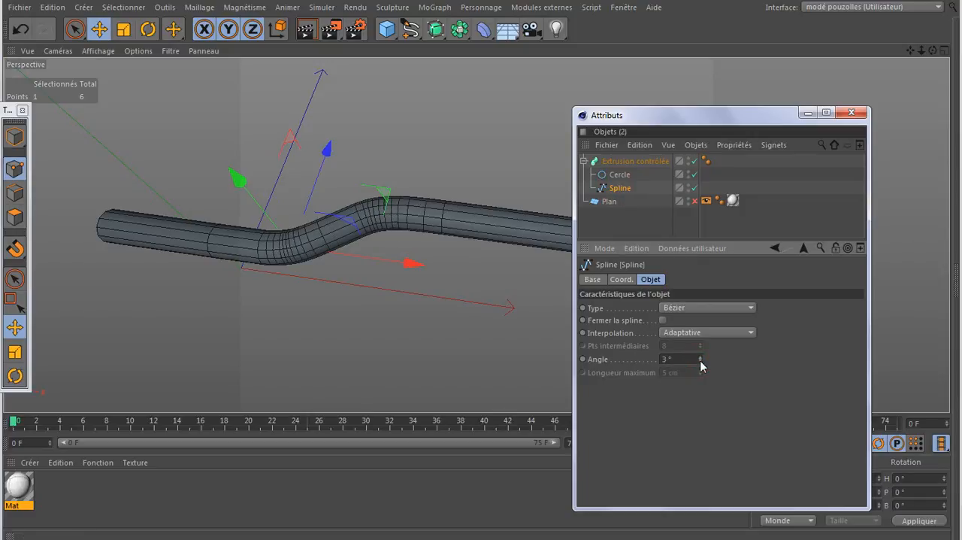
pyautogui.click(700, 363)
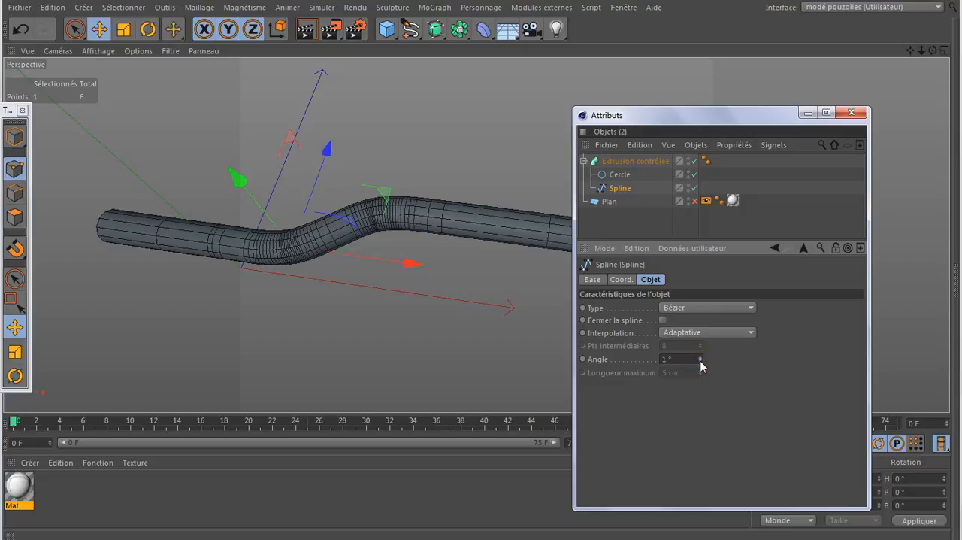
pyautogui.click(700, 356)
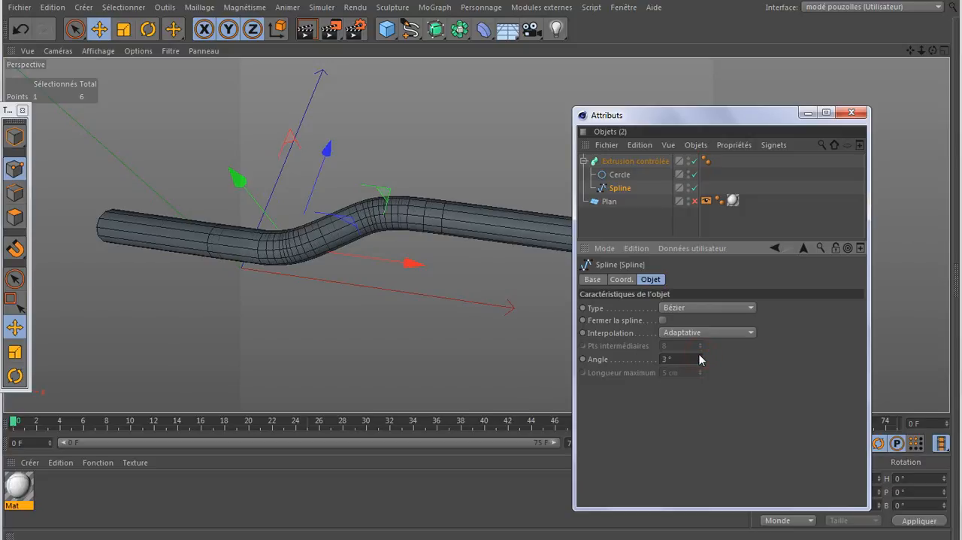
pyautogui.click(700, 356)
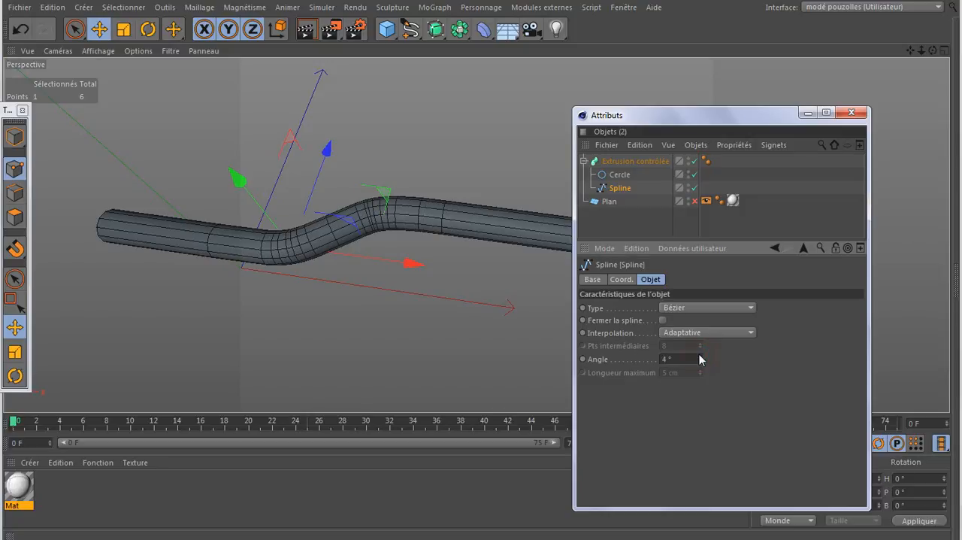
pyautogui.click(809, 113)
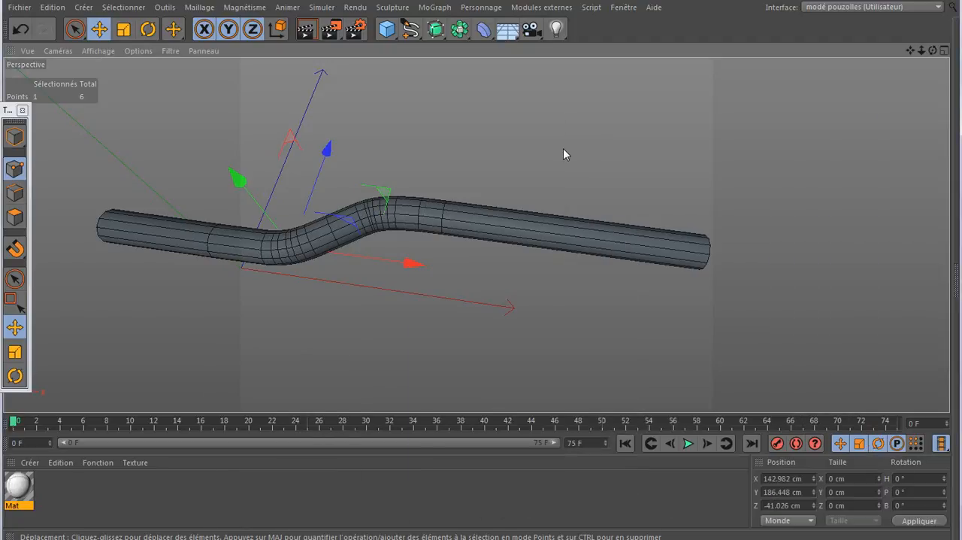
# - Make the Plan reference image visible again and frame the tube's outer end against it in the front view
pyautogui.middleClick(567, 171)
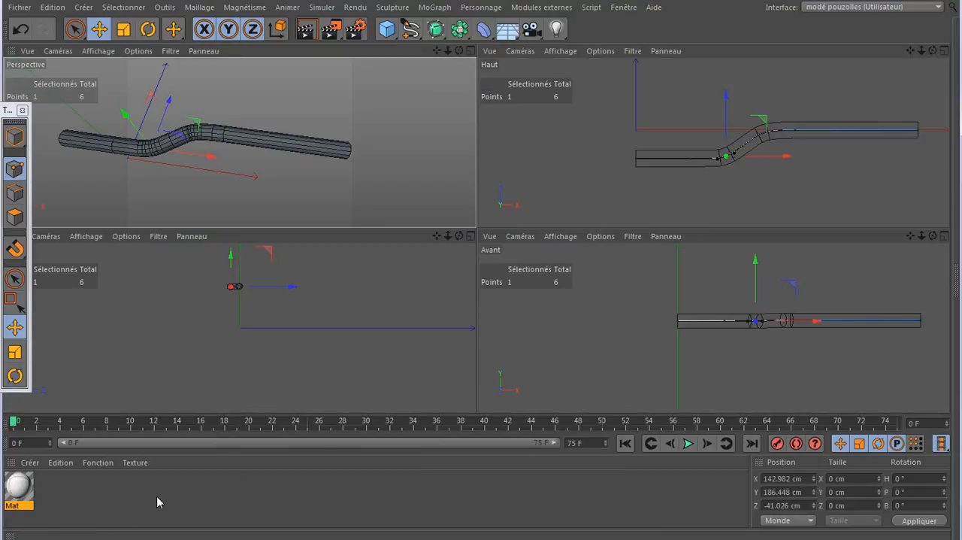
pyautogui.click(319, 538)
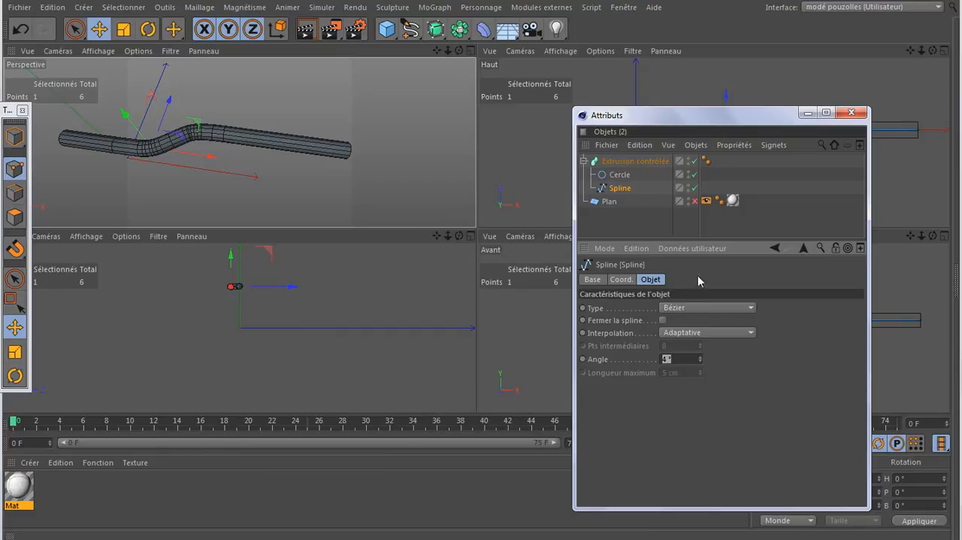
pyautogui.click(695, 201)
pyautogui.click(809, 113)
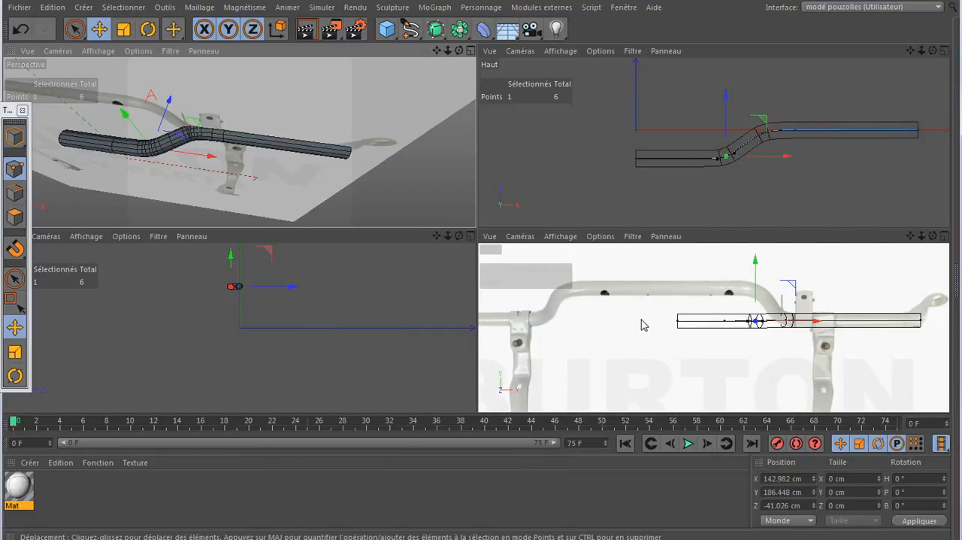
pyautogui.scroll(-3, 630, 327)
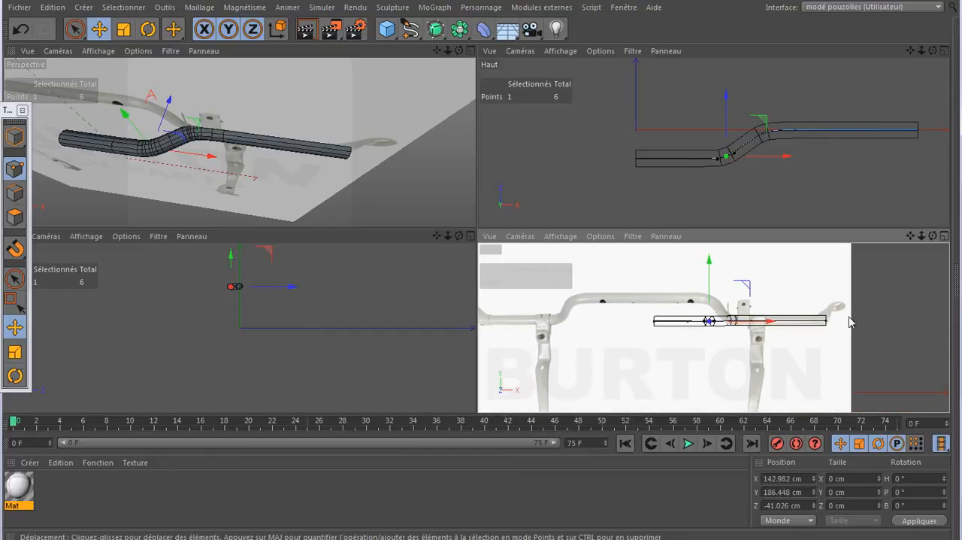
pyautogui.middleClick(837, 324)
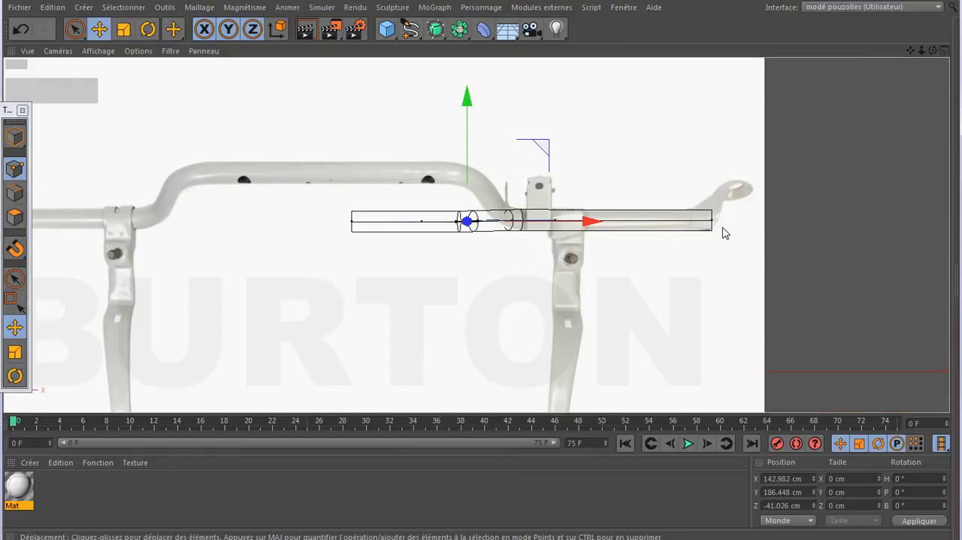
pyautogui.scroll(1, 723, 232)
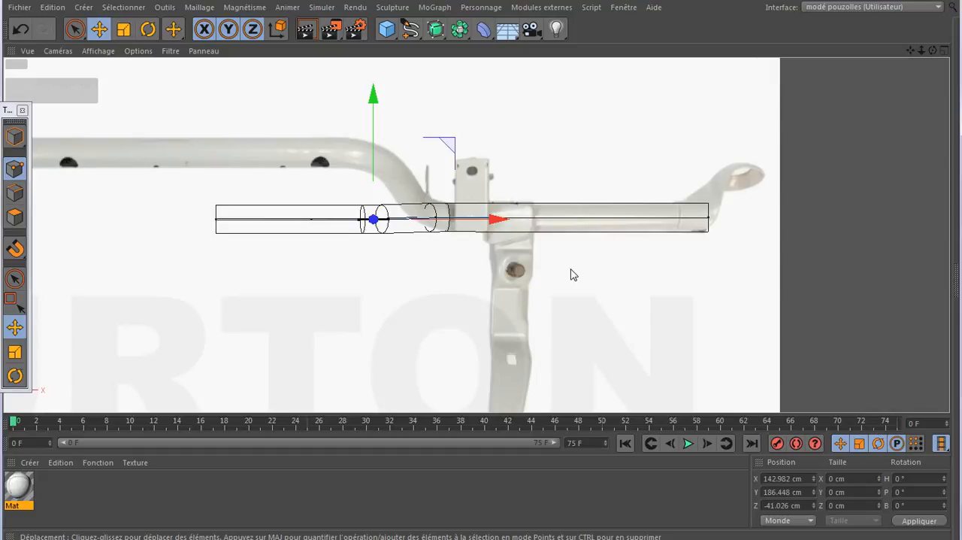
# - Activate the Couteau tool and set its mode to Boucle
pyautogui.press('k')
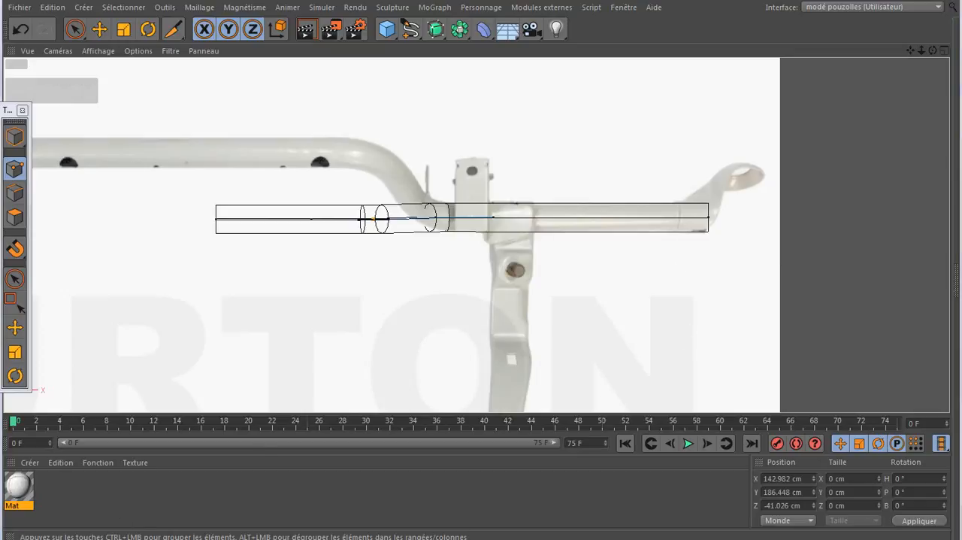
pyautogui.hotkey('shift', 'F5')
pyautogui.click(656, 297)
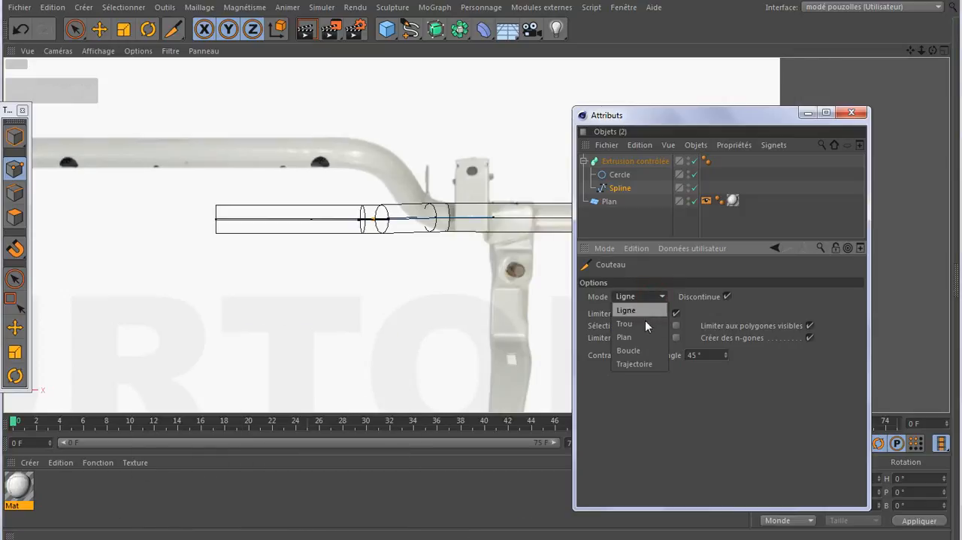
pyautogui.click(639, 350)
pyautogui.click(852, 112)
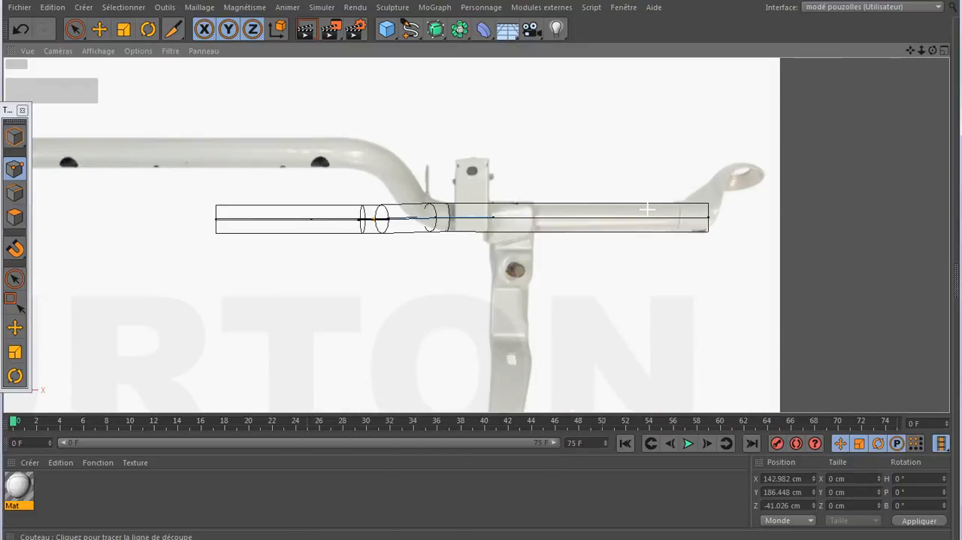
# - Display the front view's geometry as Fil de fer instead of Iso-lignes
pyautogui.click(104, 52)
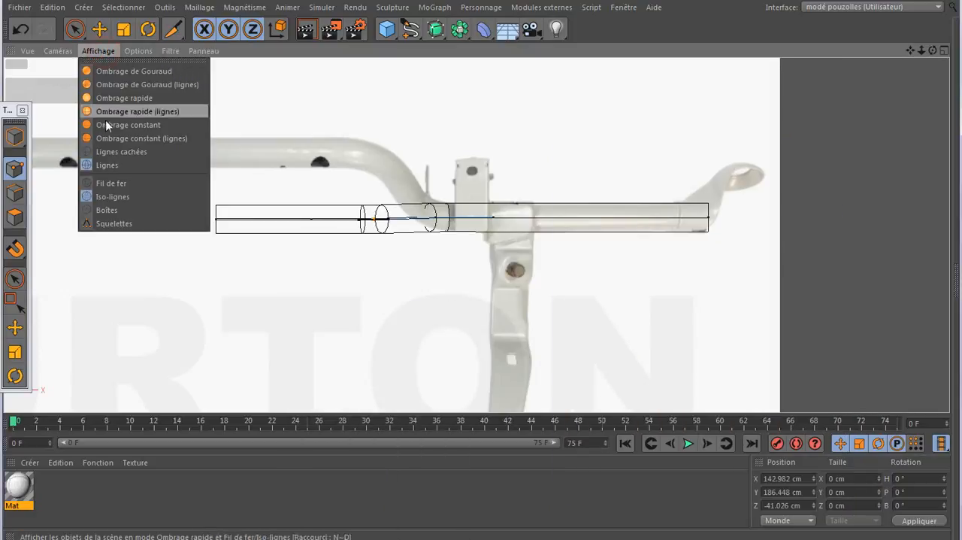
pyautogui.click(105, 181)
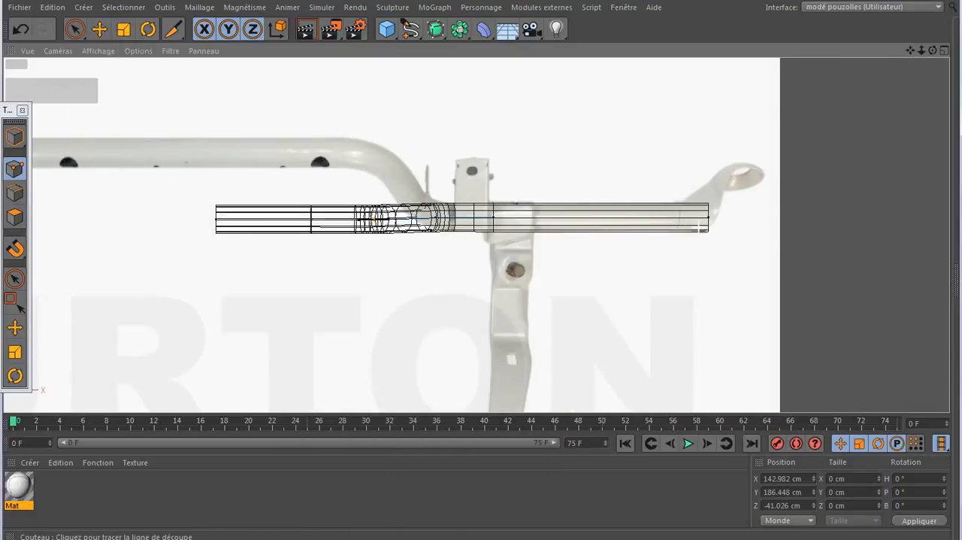
pyautogui.scroll(4, 700, 225)
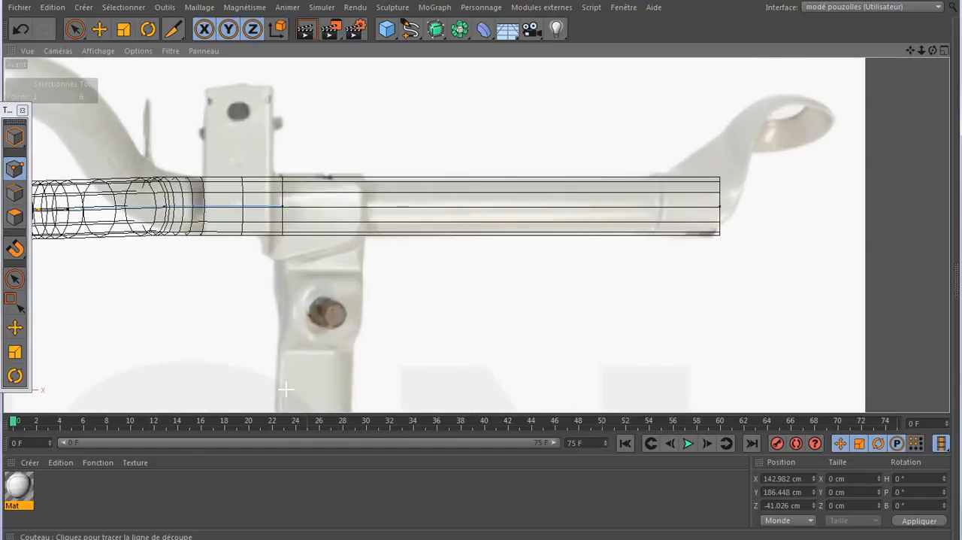
# - Convert the Extrusion contrôlée object, including its Cercle and Spline, into an editable polygon object
pyautogui.click(99, 538)
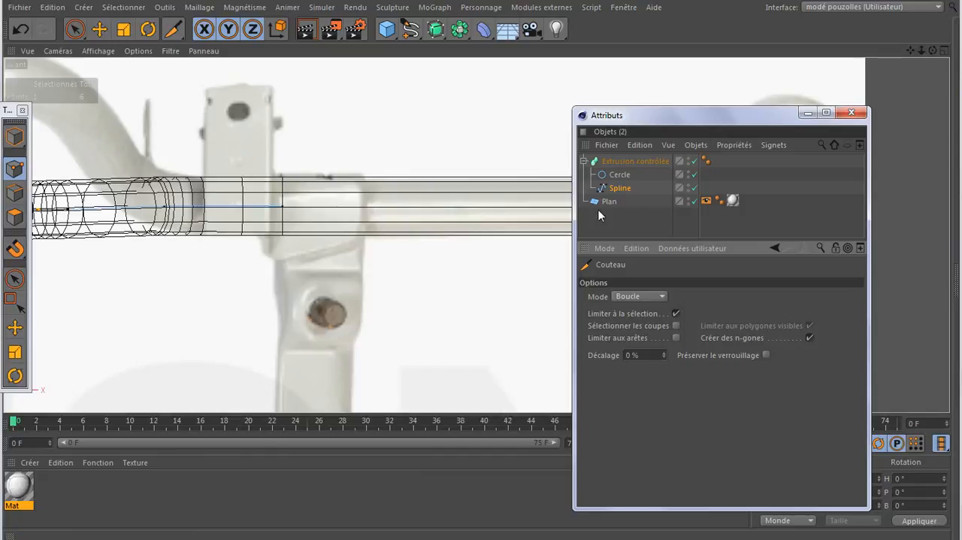
pyautogui.click(647, 161)
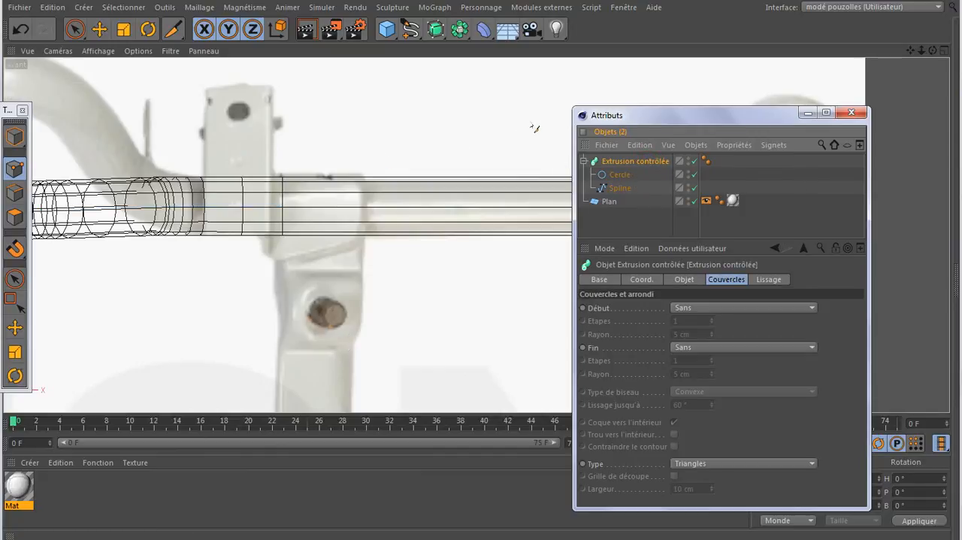
pyautogui.click(618, 175)
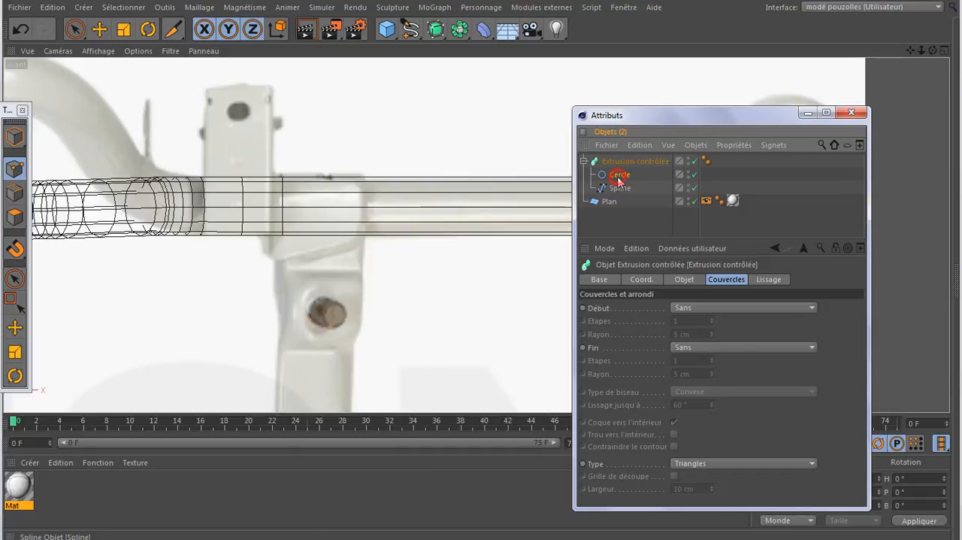
pyautogui.click(621, 190)
pyautogui.click(619, 162)
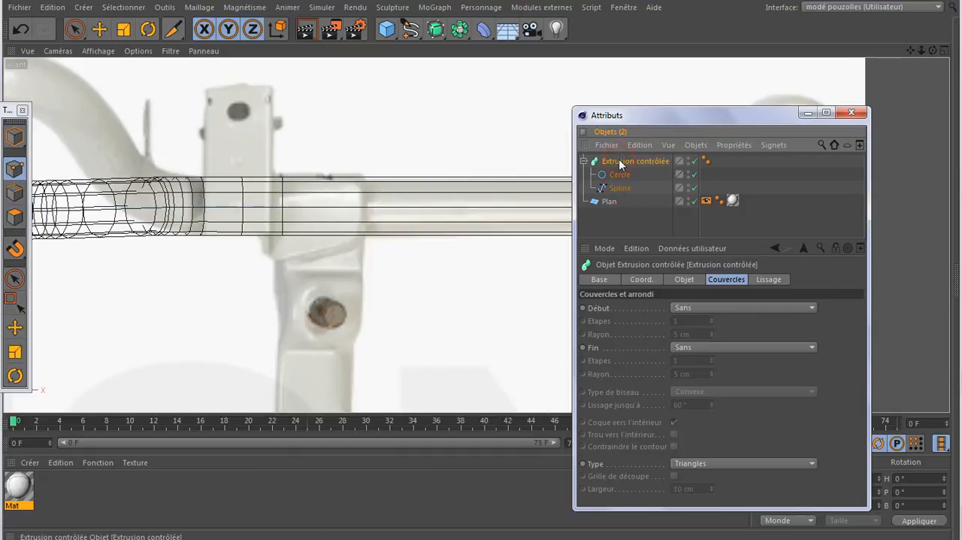
pyautogui.press('c')
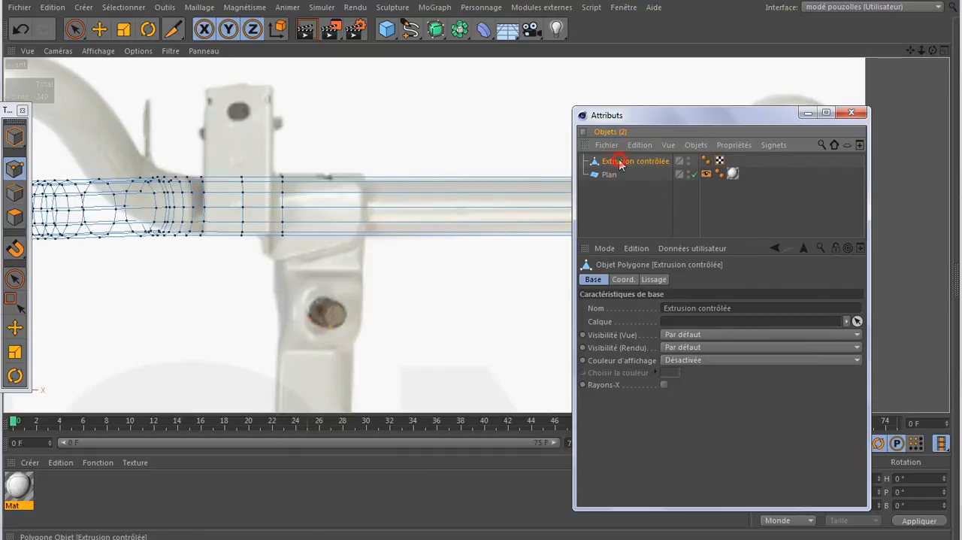
# - Cut an edge loop around the tube near its outer end, where the headlight bracket begins on the reference image
pyautogui.moveTo(651, 114); pyautogui.dragTo(509, 353)
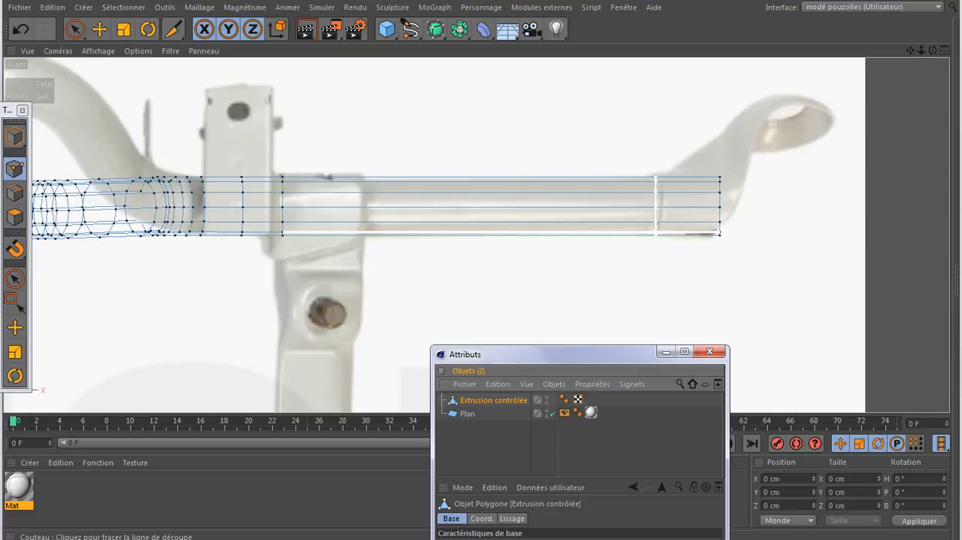
pyautogui.click(656, 230)
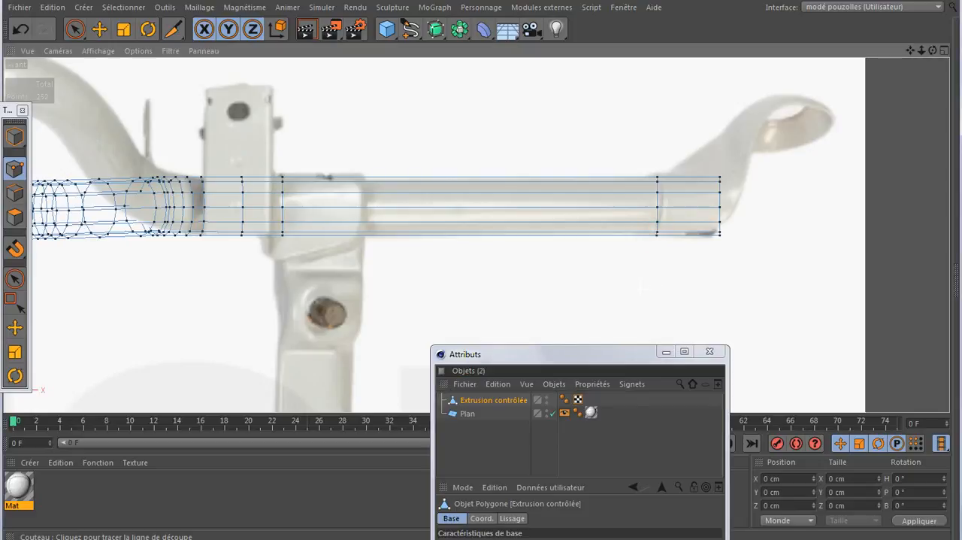
pyautogui.middleClick(294, 311)
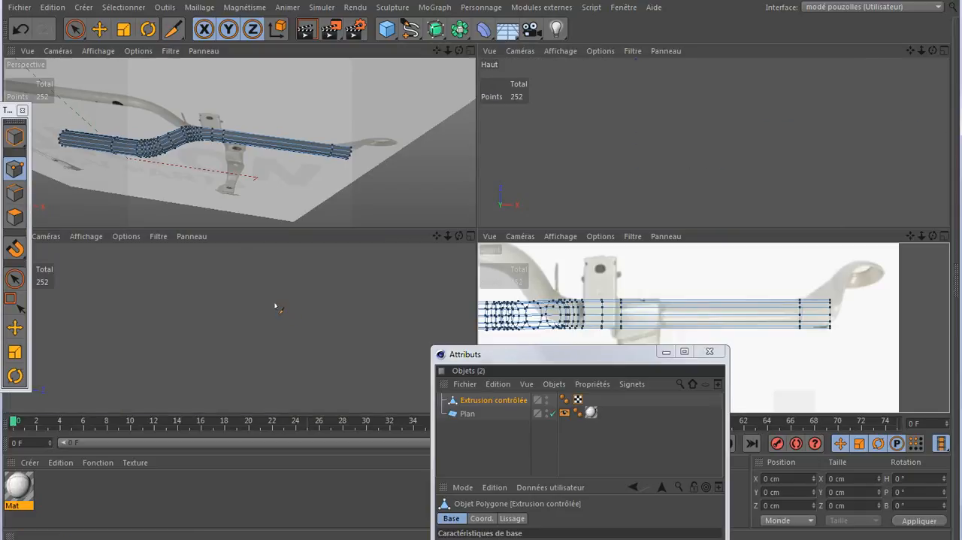
# - Select the edge loop at the tube's open outer end using Sélection par boucle in edge mode, in the enlarged front view
pyautogui.hotkey('ctrl', 'Tab')
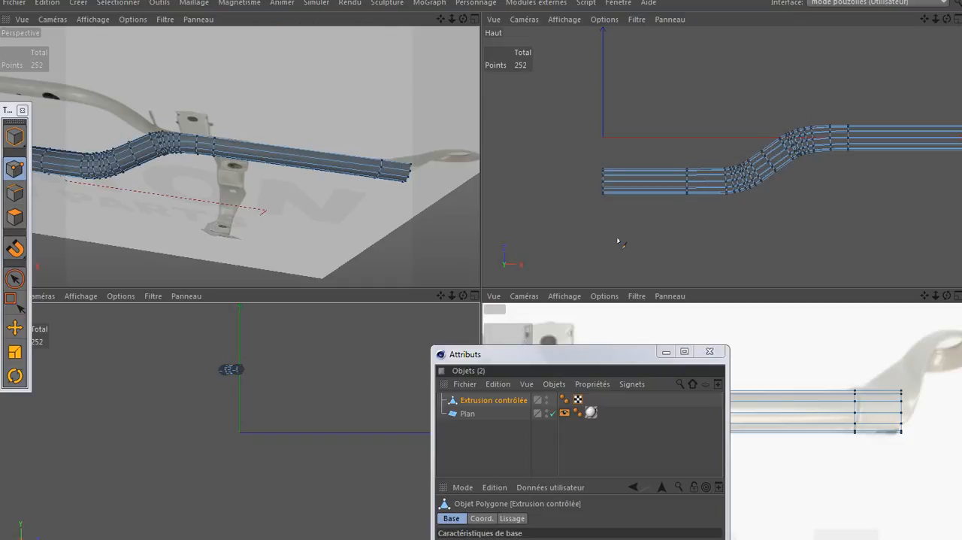
pyautogui.middleClick(732, 326)
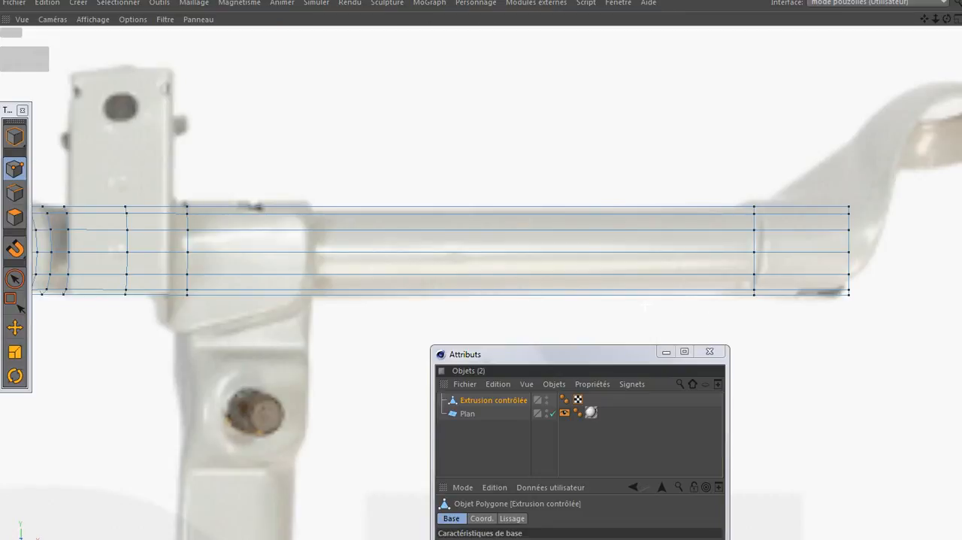
pyautogui.rightClick(554, 243)
pyautogui.click(649, 309)
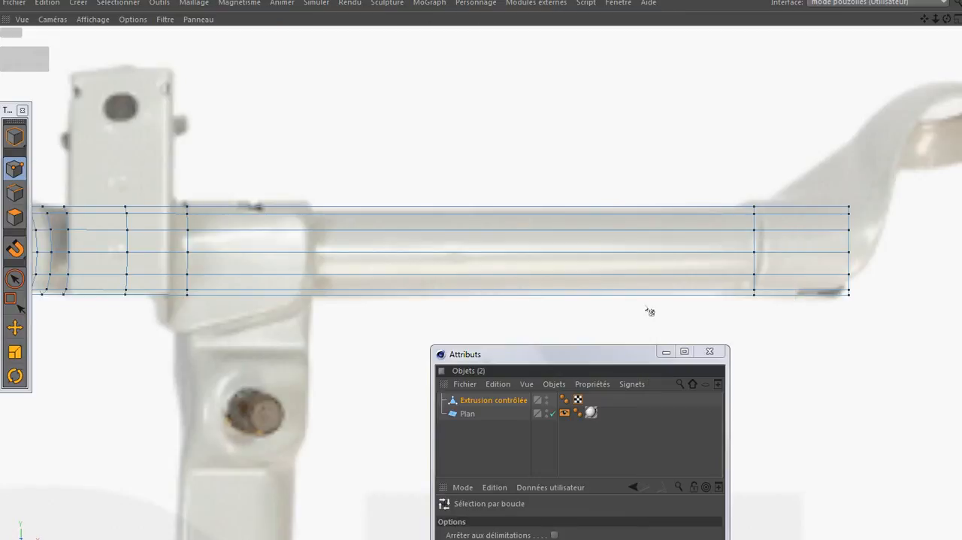
pyautogui.click(15, 192)
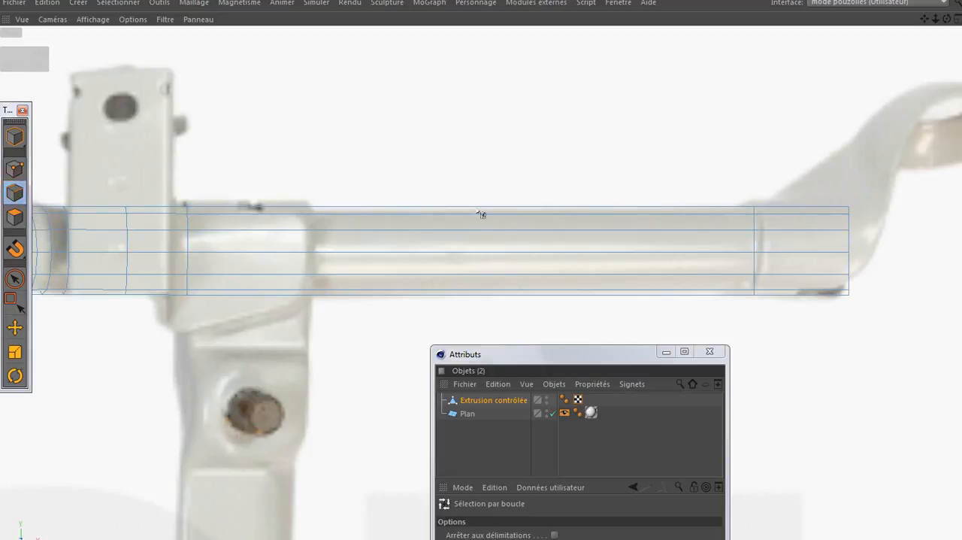
pyautogui.click(848, 243)
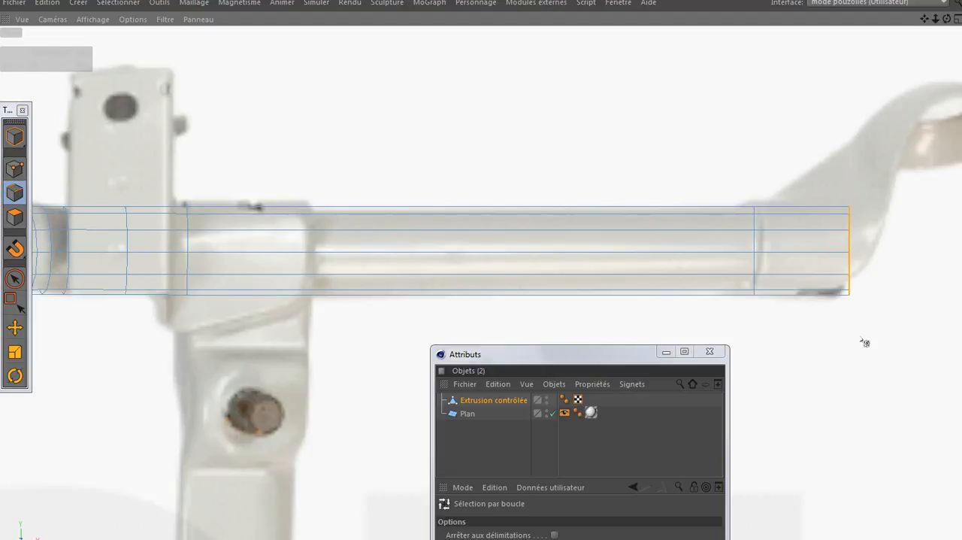
# - Extrude the selected end edge loop outwards along the X axis to add a new segment under the headlight bracket
pyautogui.click(14, 328)
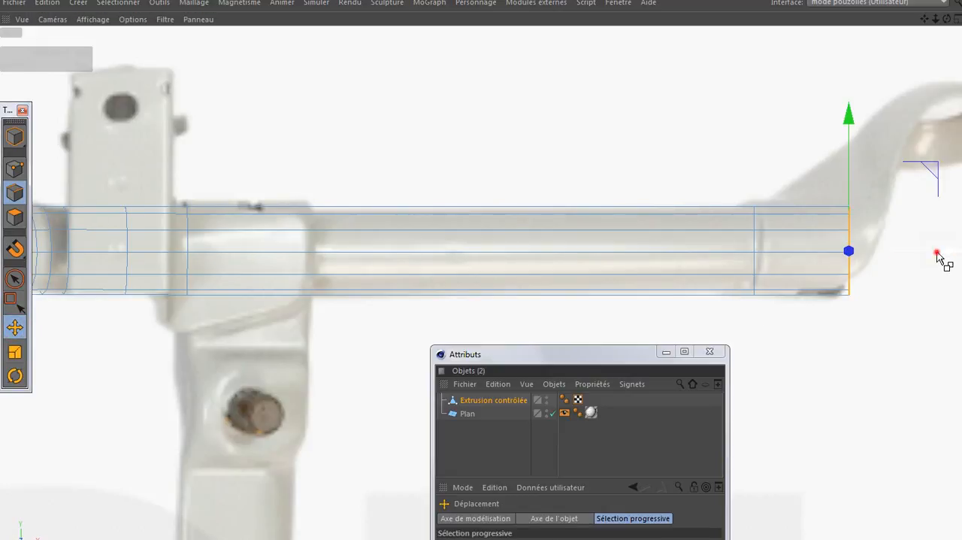
pyautogui.moveTo(938, 255); pyautogui.dragTo(961, 258)
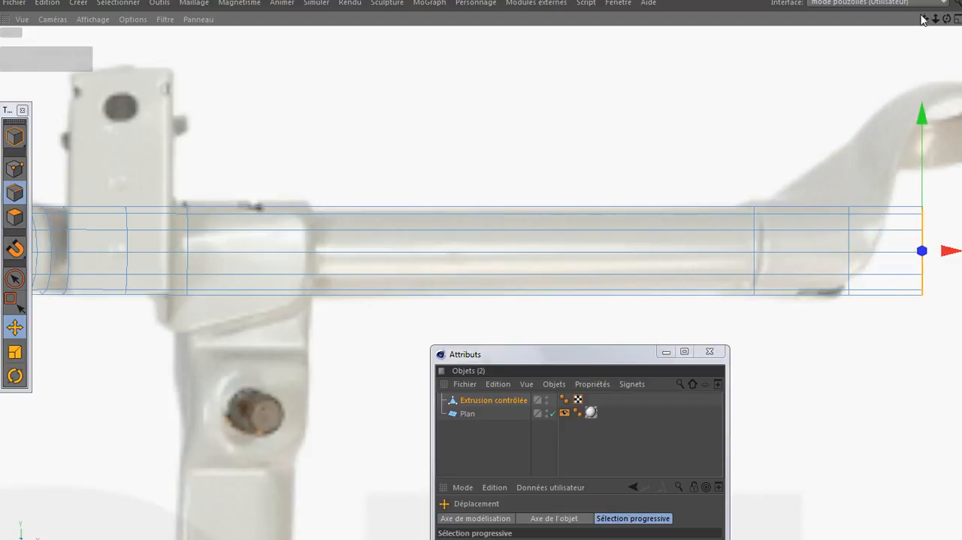
pyautogui.moveTo(924, 19); pyautogui.dragTo(761, 26)
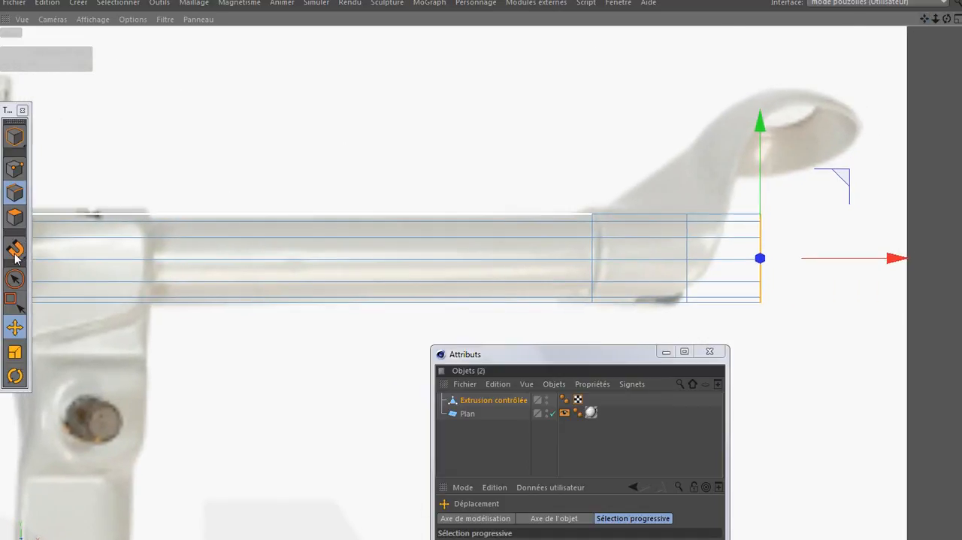
# - Rotate the selected end edge loop to lie horizontally and raise it along Y by about 31.5 cm, level with the headlight ring
pyautogui.click(15, 376)
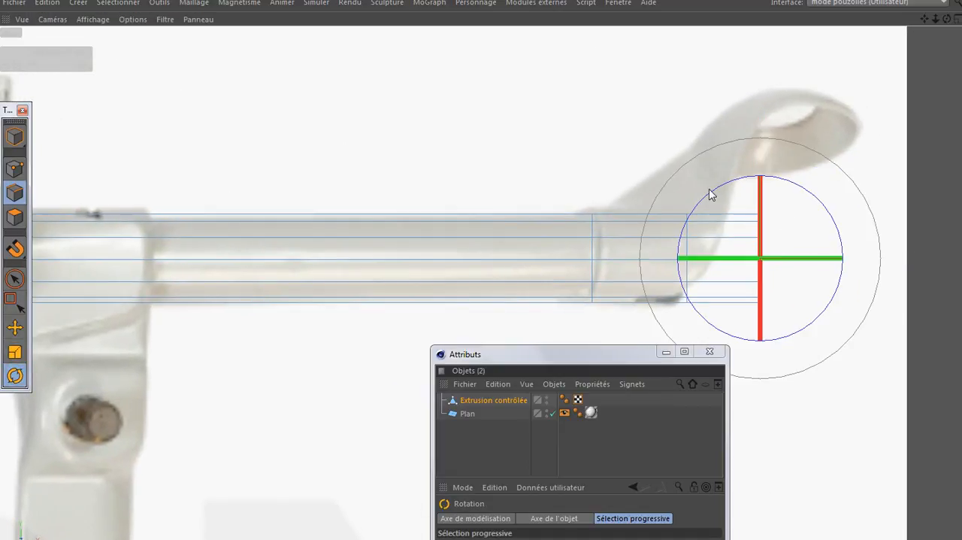
pyautogui.moveTo(715, 198); pyautogui.dragTo(697, 300)
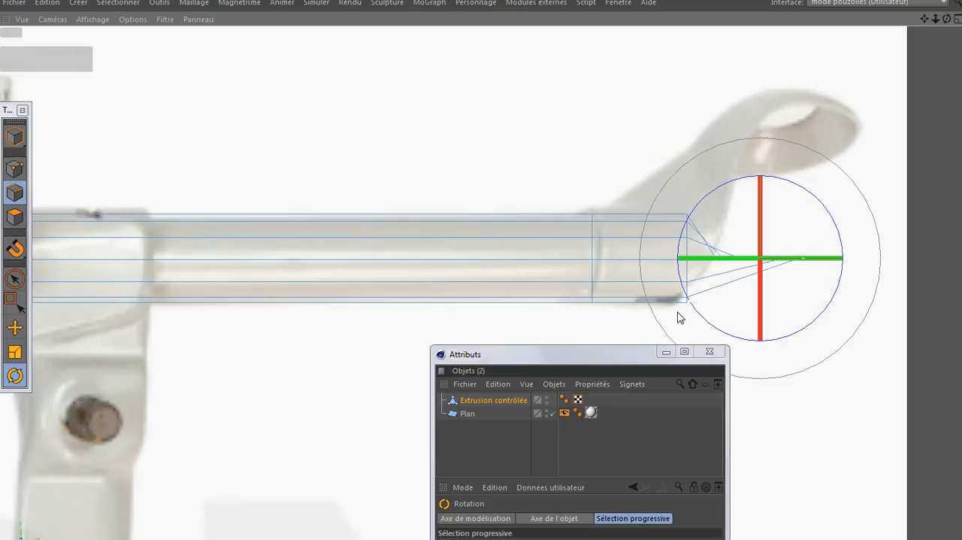
pyautogui.click(14, 327)
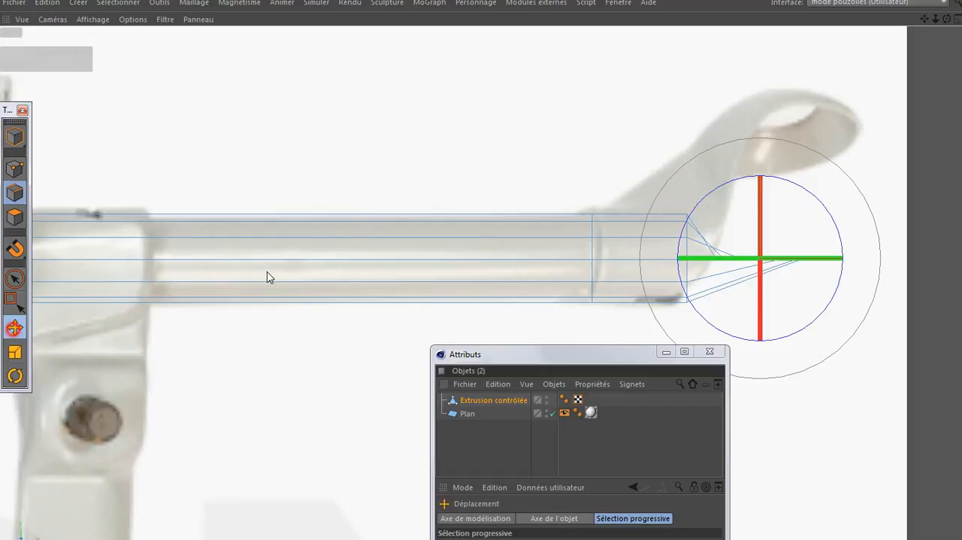
pyautogui.moveTo(762, 172); pyautogui.dragTo(768, 70)
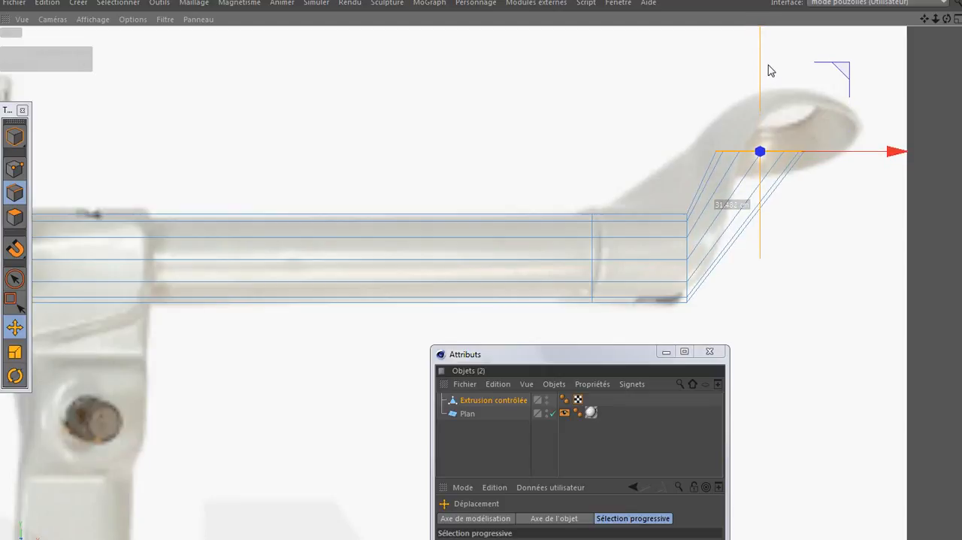
pyautogui.moveTo(769, 65); pyautogui.dragTo(769, 66)
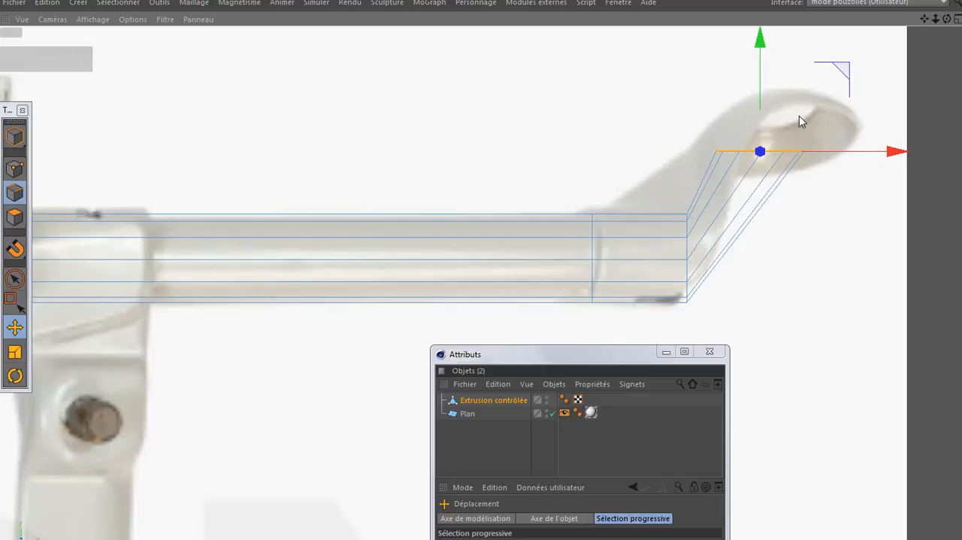
# - Extrude the raised edge loop a short distance upwards along Y to form a thin rim at the headlight ring
pyautogui.scroll(3, 794, 122)
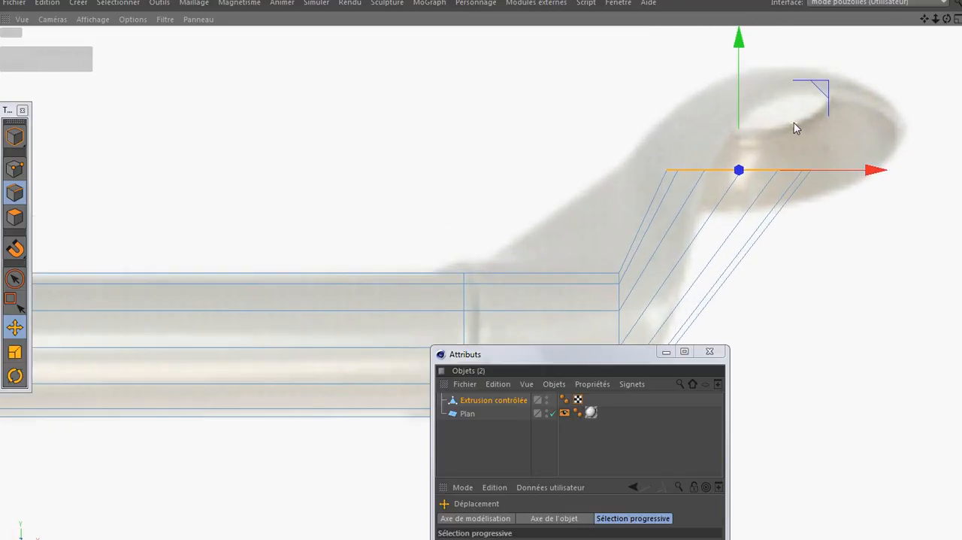
pyautogui.scroll(1, 794, 122)
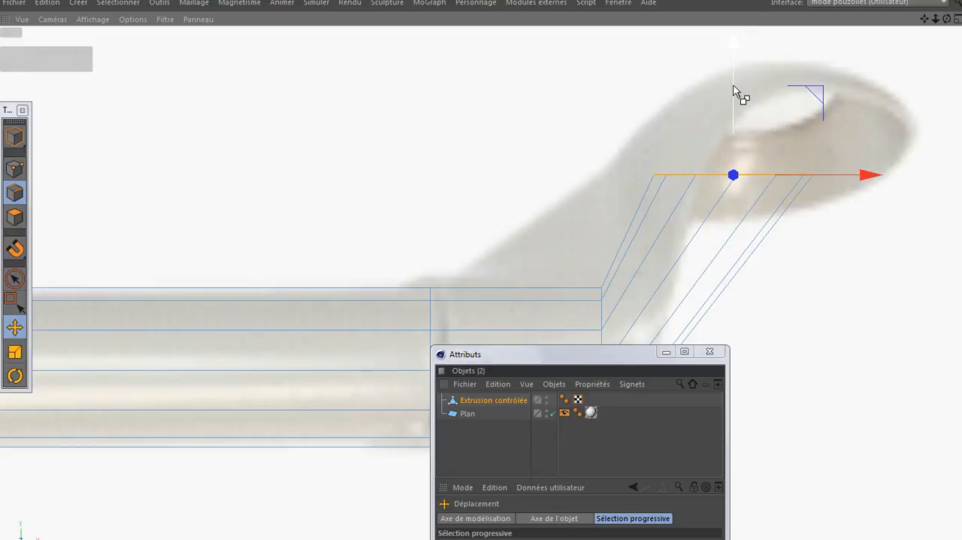
pyautogui.moveTo(733, 85); pyautogui.dragTo(733, 78)
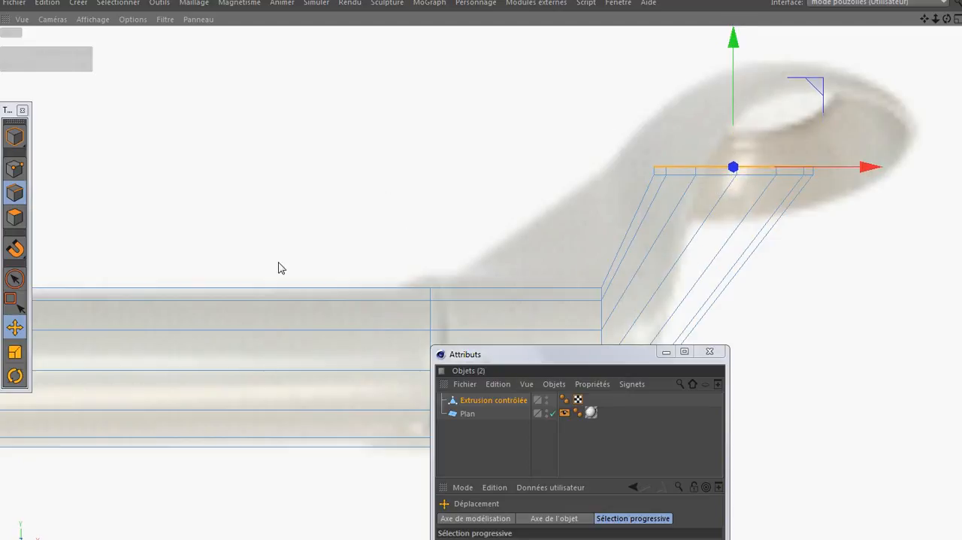
# - Try deleting the outer-side polygons of the slanted bracket segment, selecting them with Pinceau de sélection in polygon mode
pyautogui.click(17, 217)
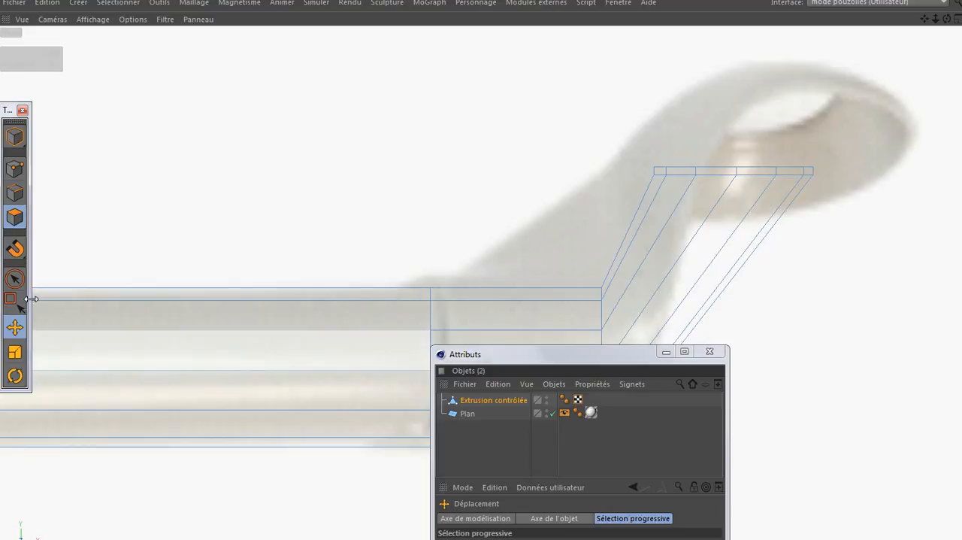
pyautogui.click(14, 278)
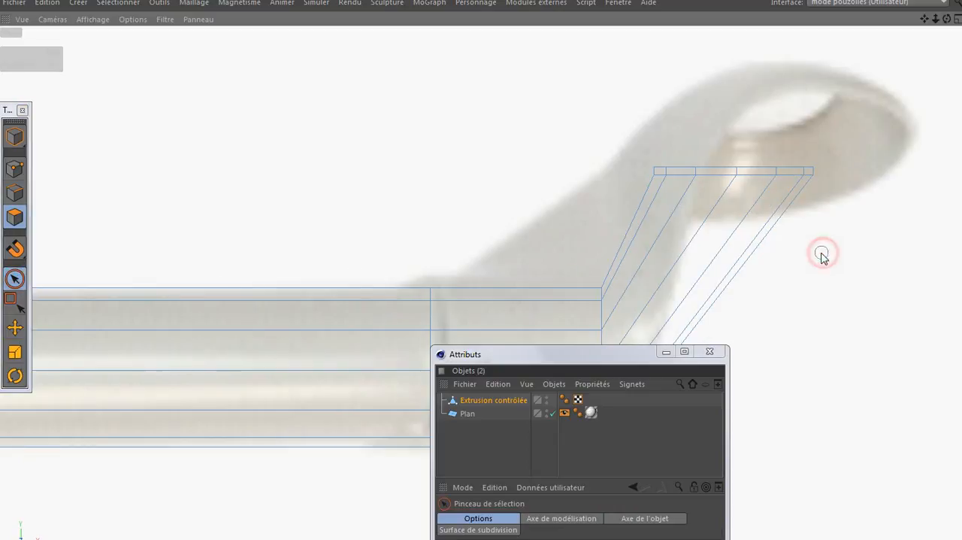
pyautogui.moveTo(756, 251); pyautogui.dragTo(727, 251)
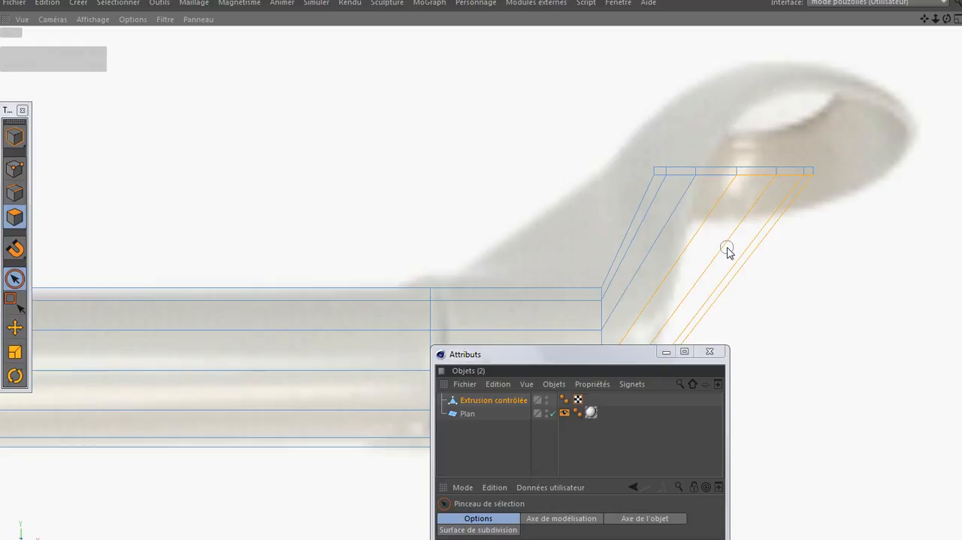
pyautogui.press('e')
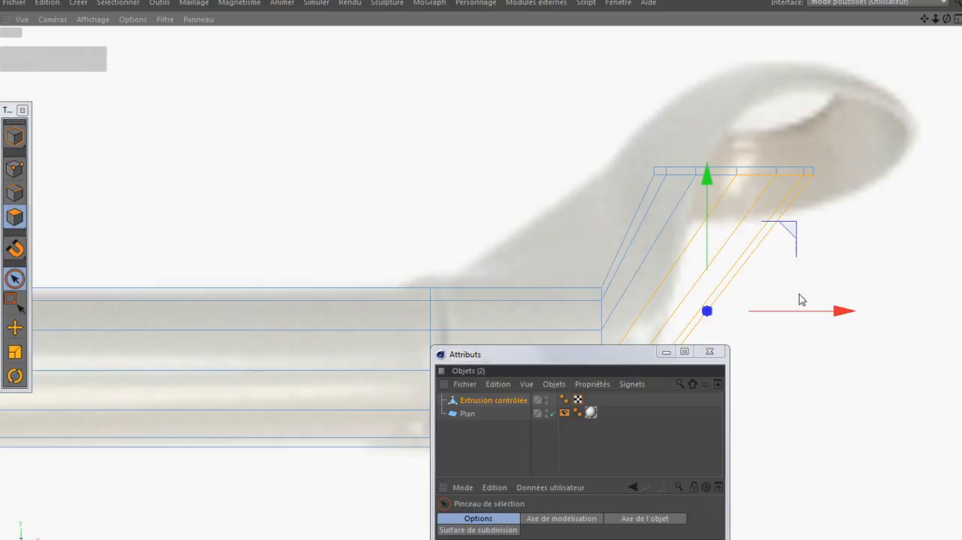
pyautogui.click(798, 333)
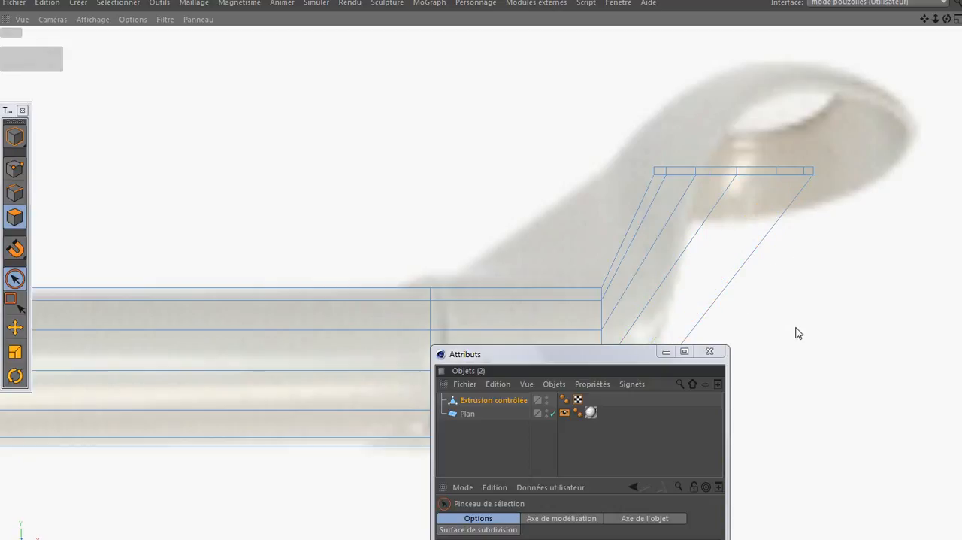
pyautogui.click(760, 251)
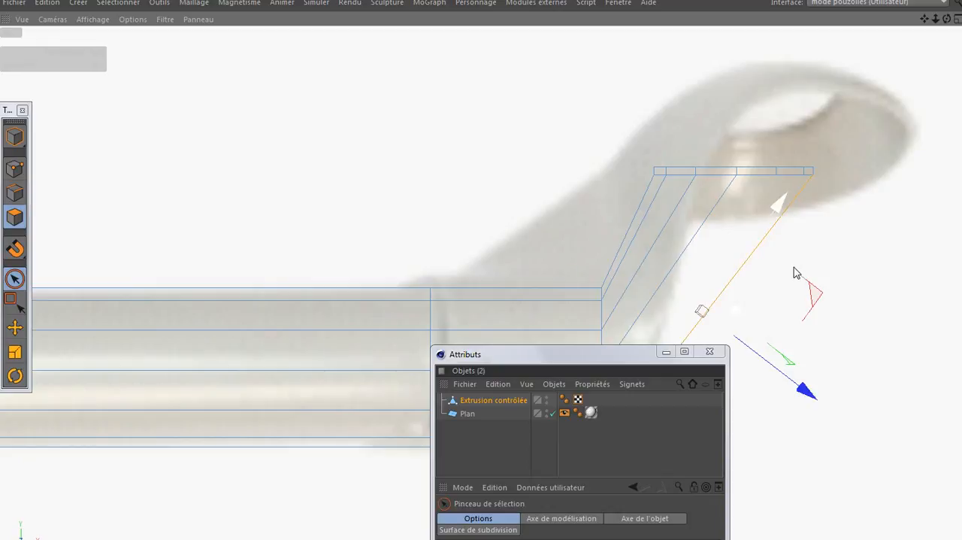
pyautogui.press('Delete')
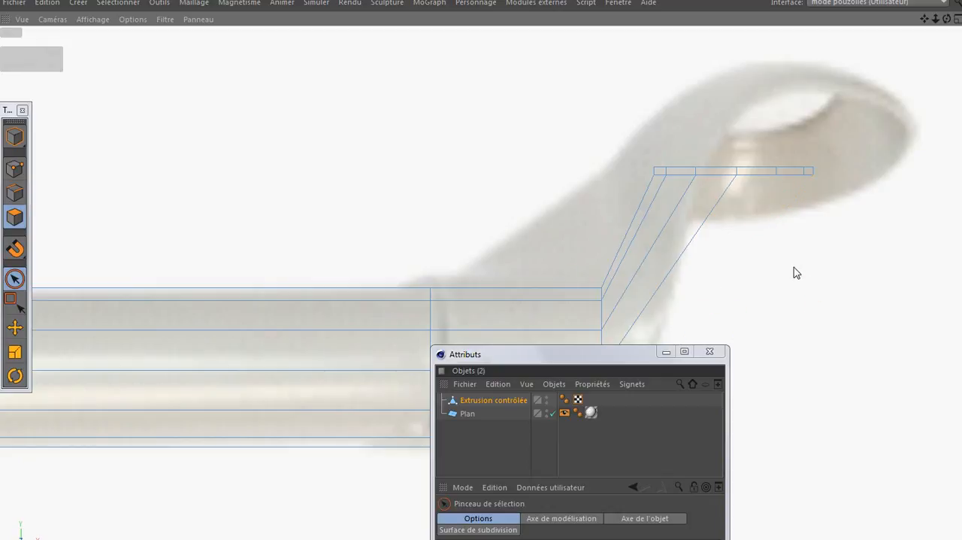
# - Move the Plan reference image backwards along its Y axis in the perspective view so that it sits behind the tube
pyautogui.middleClick(356, 230)
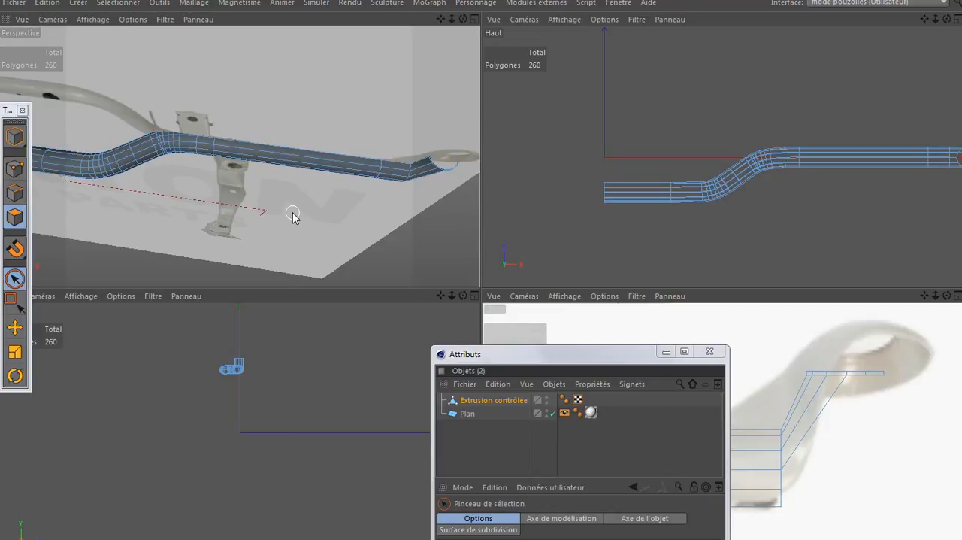
pyautogui.middleClick(294, 213)
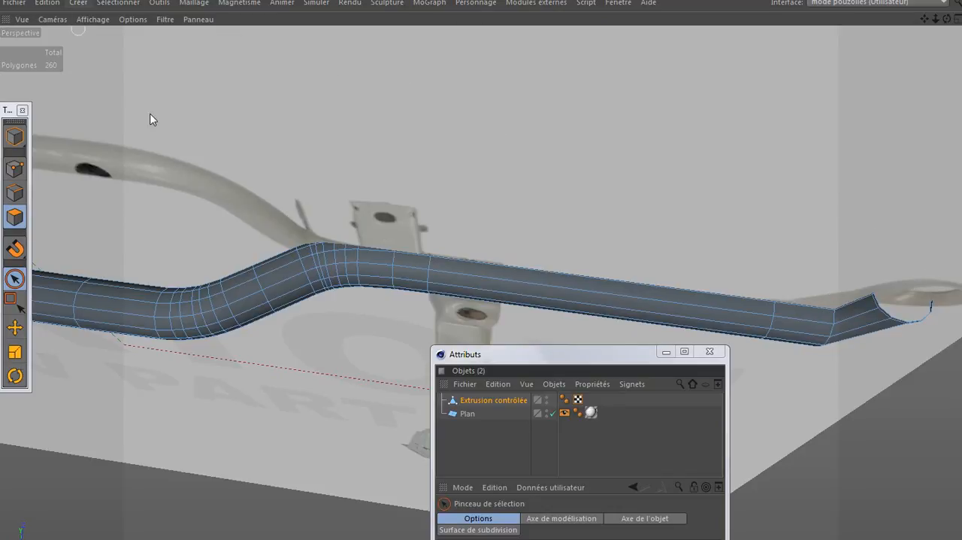
pyautogui.hotkey('ctrl', 'a')
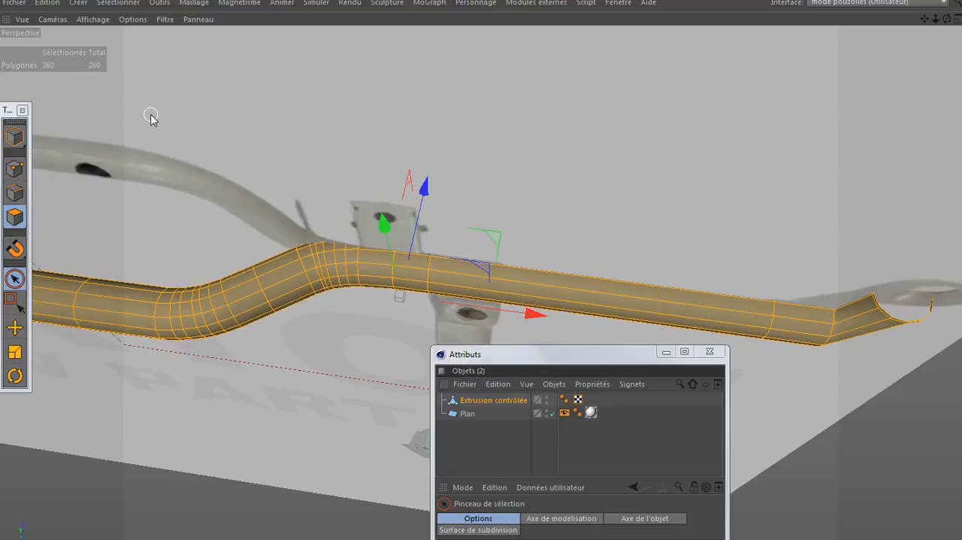
pyautogui.click(381, 125)
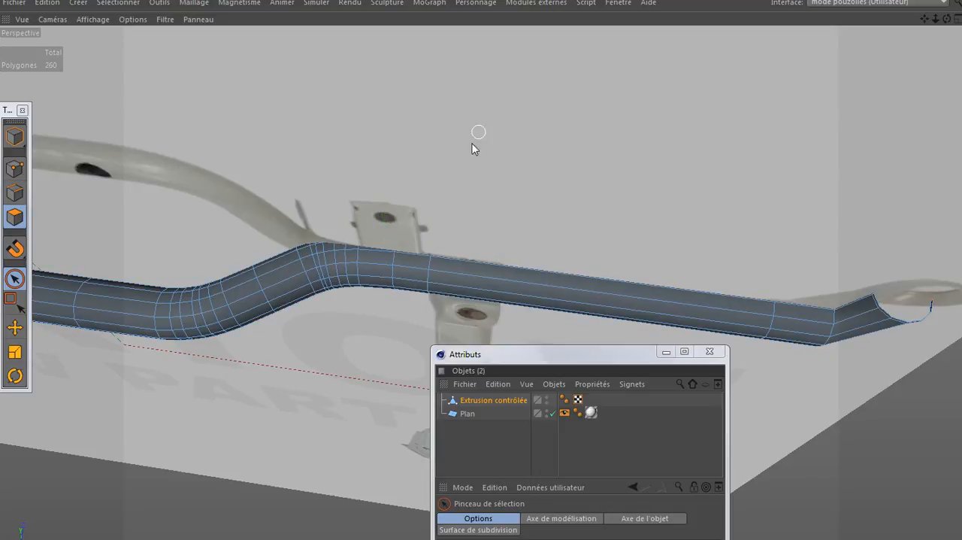
pyautogui.click(468, 413)
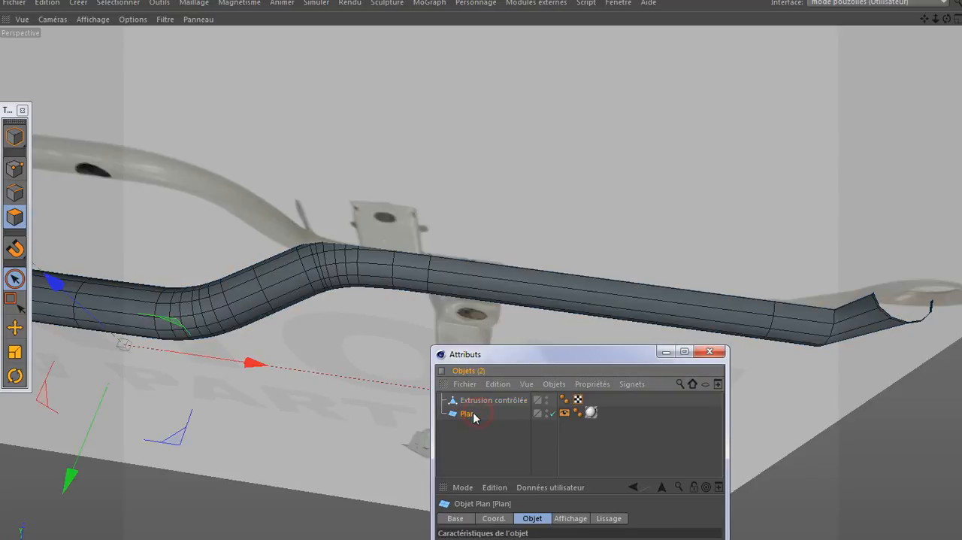
pyautogui.moveTo(66, 488); pyautogui.dragTo(154, 352)
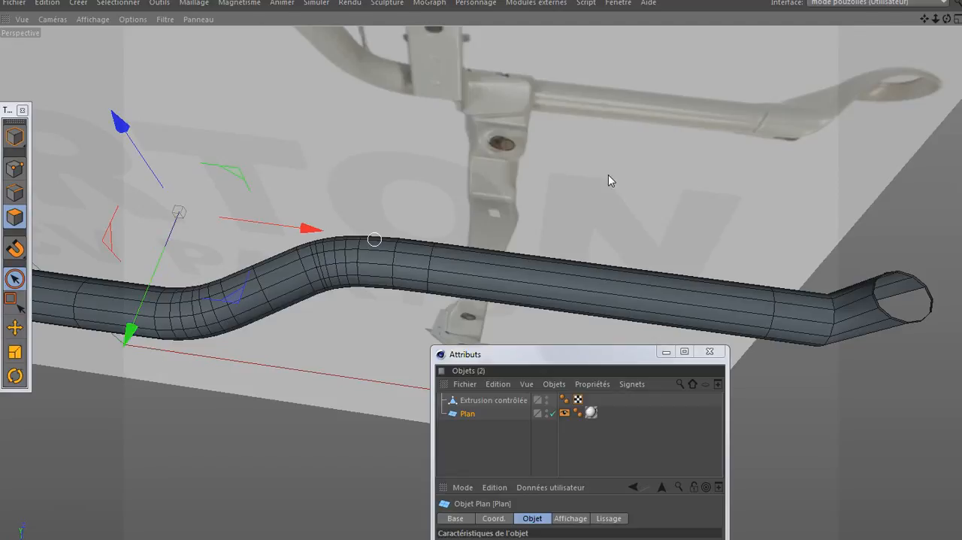
# - Delete all polygons of the slanted bracket segment and its rim from the outer end of Extrusion contrôlée
pyautogui.moveTo(948, 19); pyautogui.dragTo(943, 12)
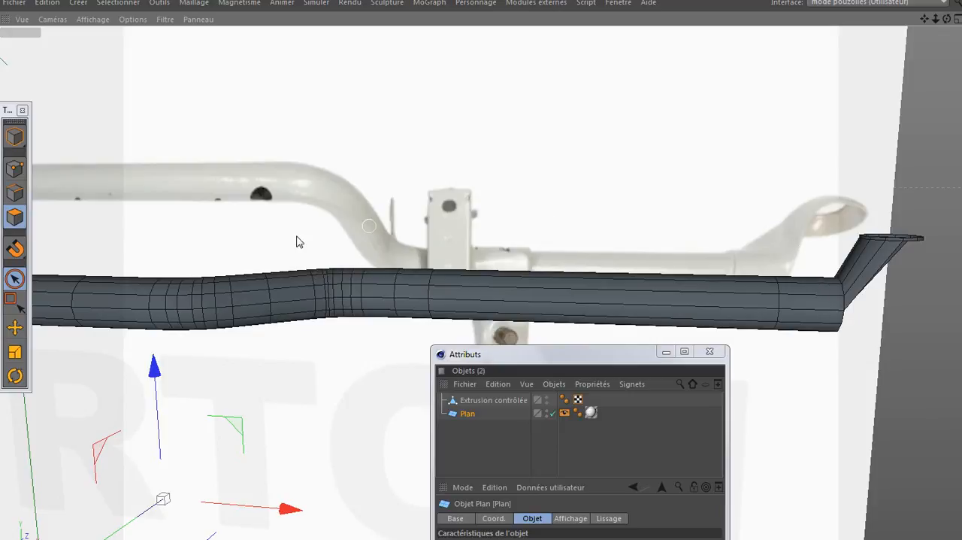
pyautogui.click(485, 400)
pyautogui.moveTo(838, 241); pyautogui.dragTo(917, 241)
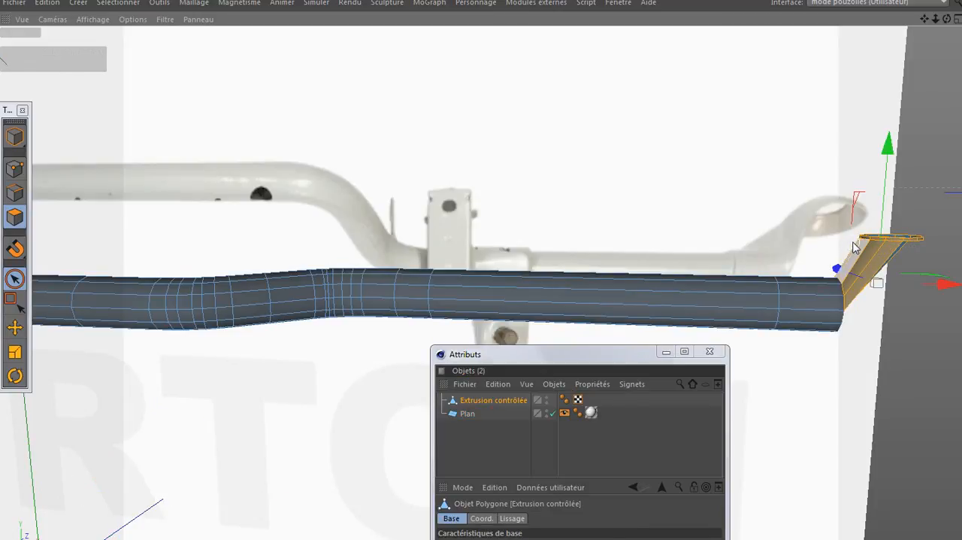
pyautogui.press('Delete')
pyautogui.moveTo(867, 252); pyautogui.dragTo(928, 238)
pyautogui.press('Delete')
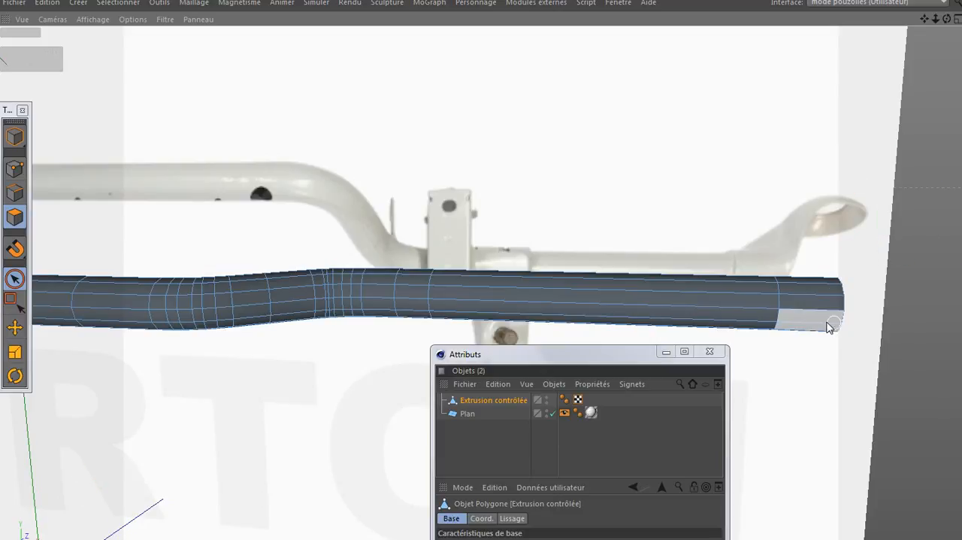
pyautogui.click(801, 374)
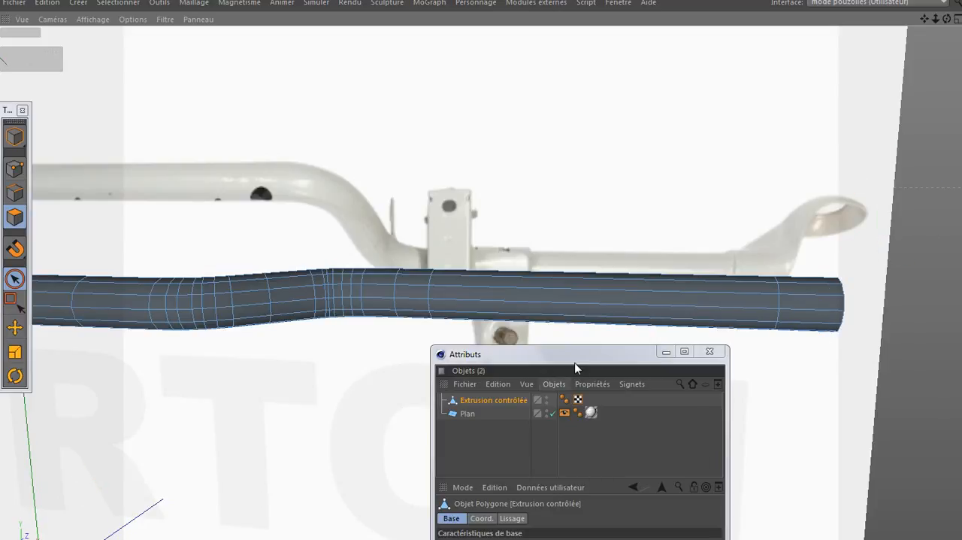
# - Turn off Limiter aux éléments visibles for Pinceau de sélection and select the full ring of polygons at the tube's outer end
pyautogui.moveTo(574, 363); pyautogui.dragTo(617, 219)
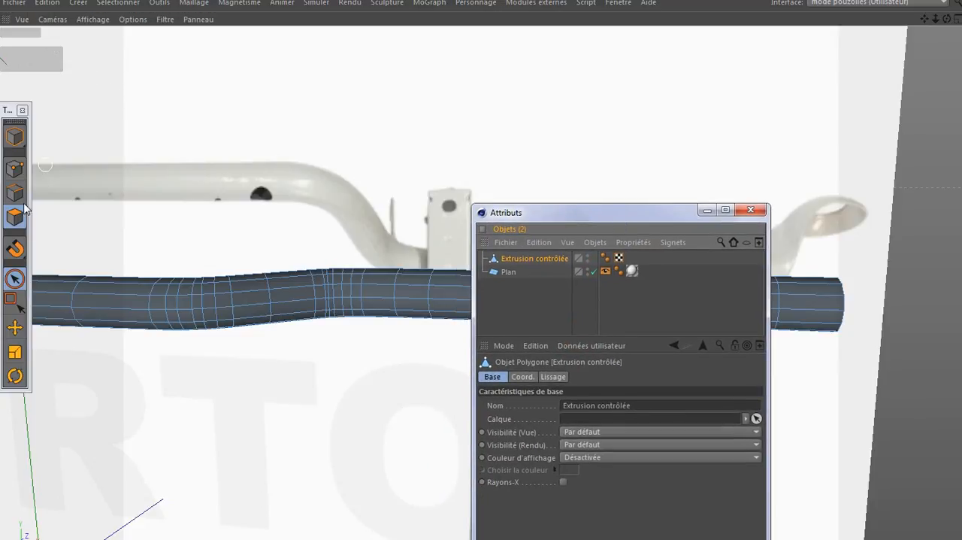
pyautogui.click(14, 279)
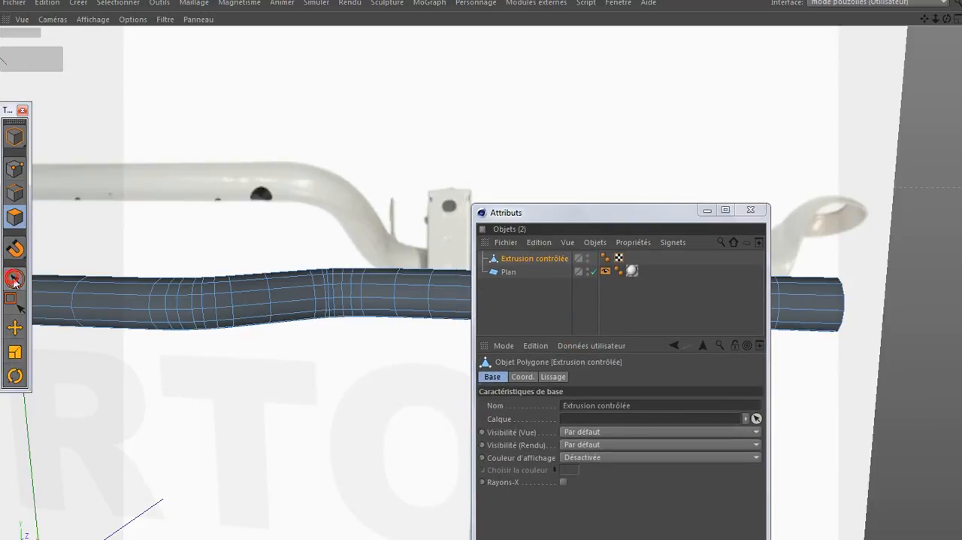
pyautogui.click(646, 442)
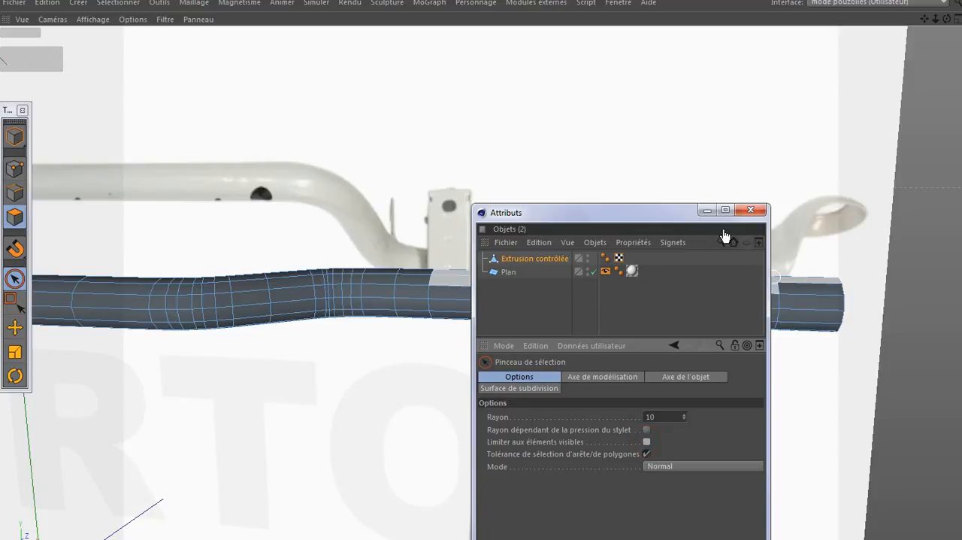
pyautogui.click(707, 212)
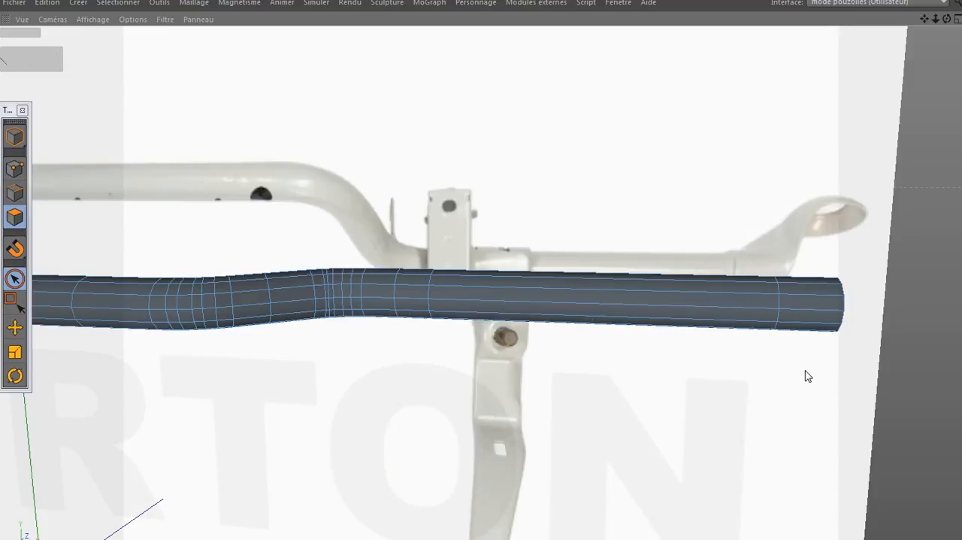
pyautogui.moveTo(805, 369)
pyautogui.mouseDown()
pyautogui.moveTo(805, 251)
pyautogui.moveTo(841, 287)
pyautogui.mouseUp()
pyautogui.keyDown('alt'); pyautogui.moveTo(842, 311); pyautogui.dragTo(864, 315, button='right'); pyautogui.keyUp('alt')
# - Try enlarging the selected end ring of polygons slightly with Mise à l'échelle, check it from another angle, and undo the scaling
pyautogui.scroll(6, 872, 315)
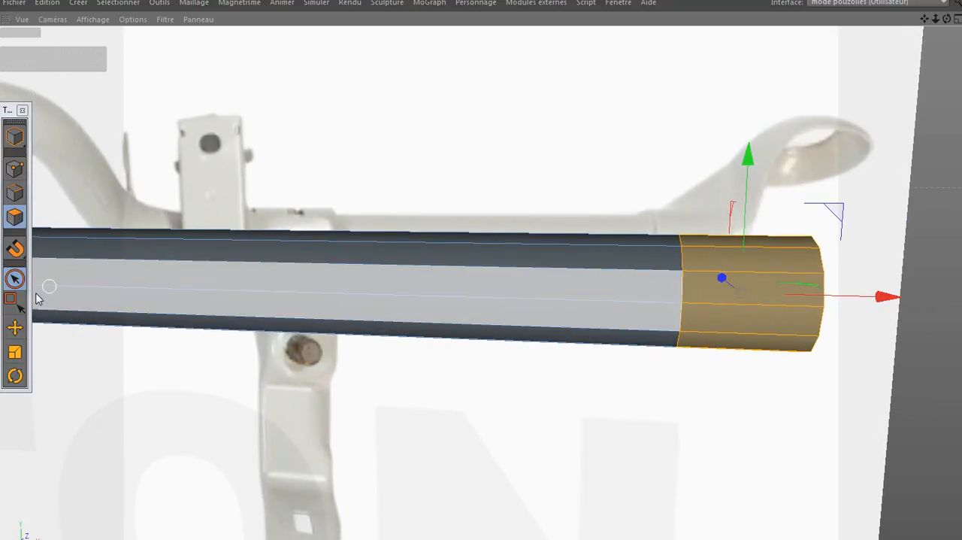
pyautogui.click(14, 352)
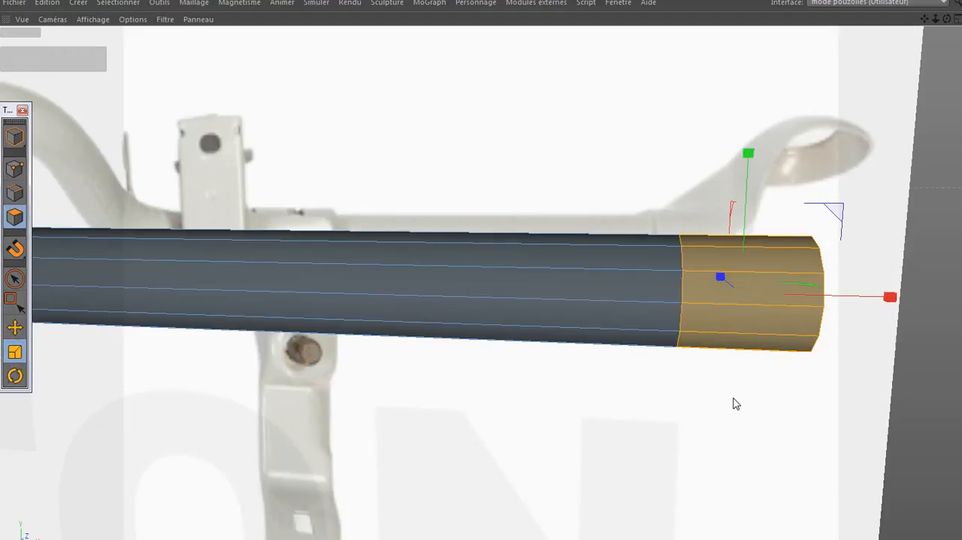
pyautogui.moveTo(733, 398); pyautogui.dragTo(768, 387)
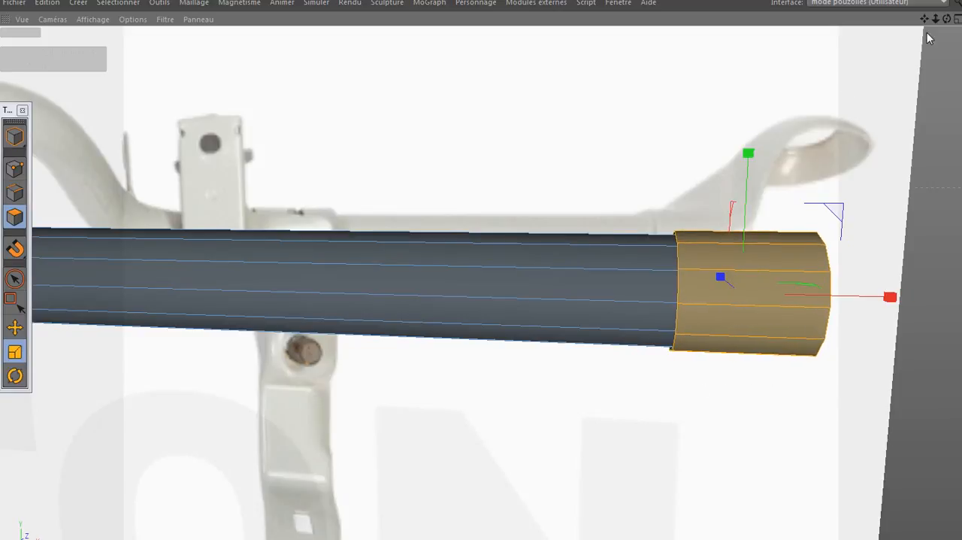
pyautogui.moveTo(942, 20); pyautogui.dragTo(772, 203)
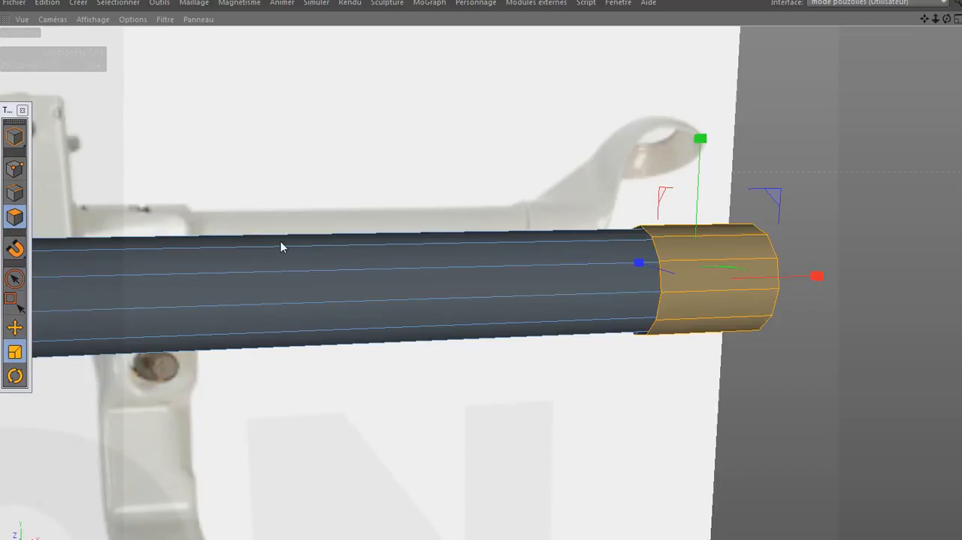
pyautogui.moveTo(148, 154); pyautogui.dragTo(140, 159)
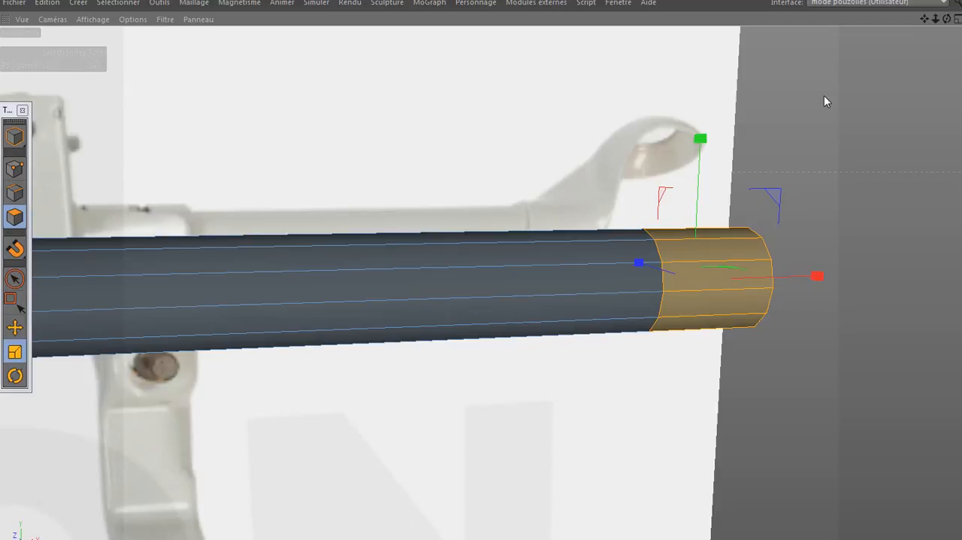
pyautogui.moveTo(480, 294)
pyautogui.keyDown('alt'); pyautogui.mouseDown()
pyautogui.moveTo(422, 307)
pyautogui.moveTo(488, 305)
pyautogui.moveTo(479, 293)
pyautogui.mouseUp(); pyautogui.keyUp('alt')
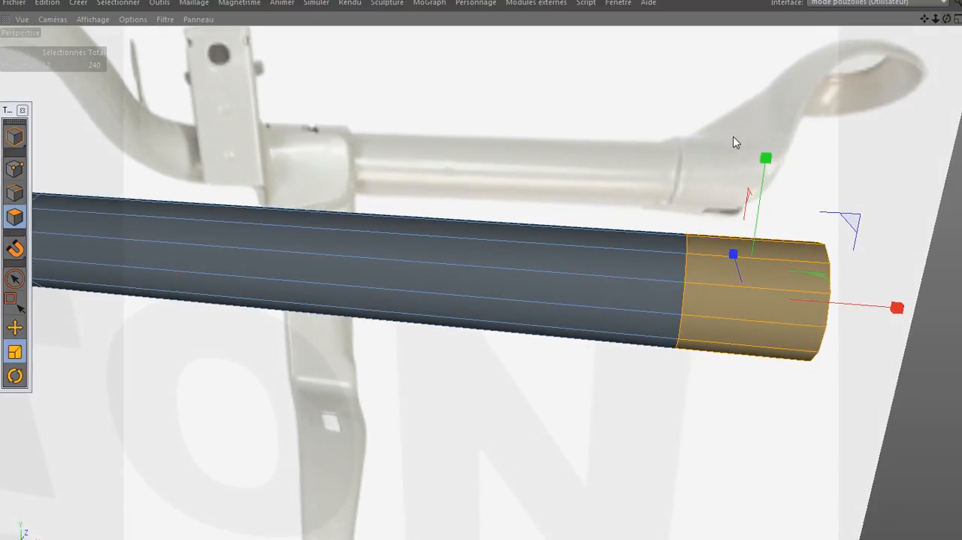
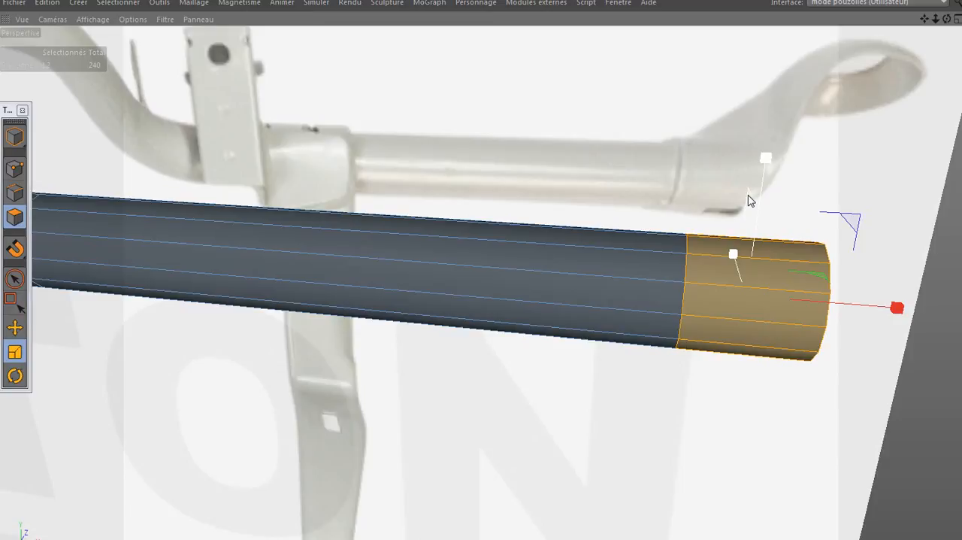
# - Extrude the selected ring of polygons at the tube's outer end slightly outward to form a thicker collar about 29 cm across
pyautogui.keyDown('ctrl'); pyautogui.moveTo(748, 195); pyautogui.dragTo(805, 172); pyautogui.keyUp('ctrl')
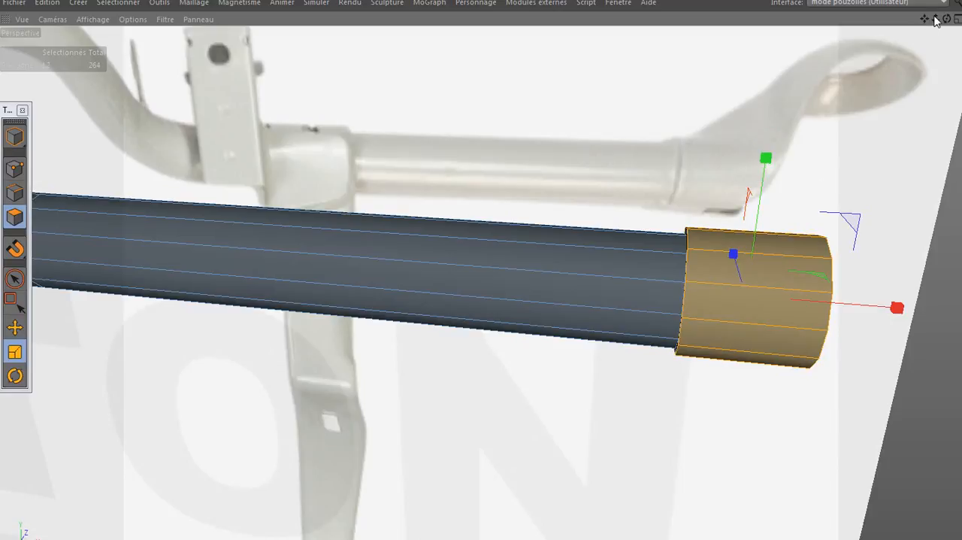
pyautogui.moveTo(946, 19)
pyautogui.mouseDown()
pyautogui.moveTo(960, 15)
pyautogui.moveTo(903, 6)
pyautogui.moveTo(940, 22)
pyautogui.mouseUp()
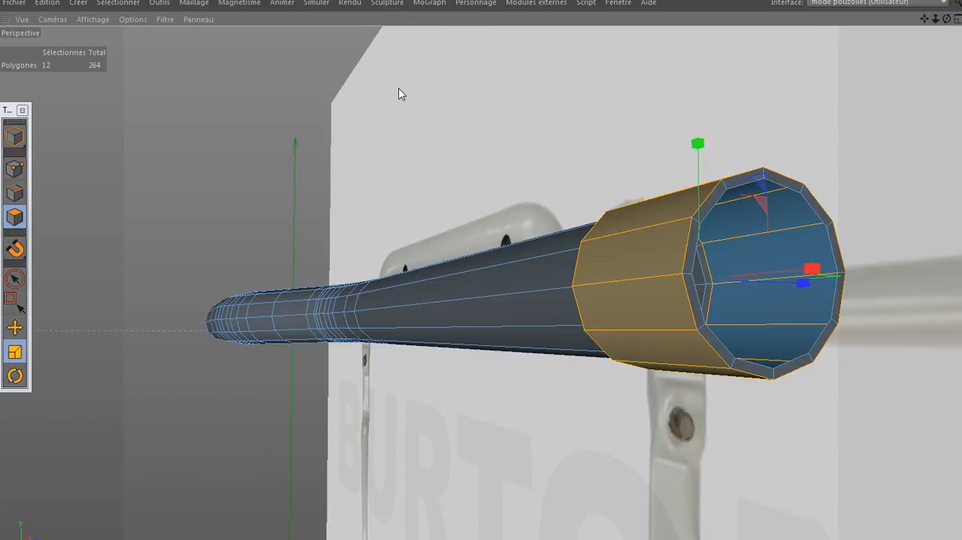
# - Leave the full-screen viewport and set Anti-Aliasing to Sans in the render settings of Mon réglage de rendu img
pyautogui.hotkey('ctrl', 'Tab')
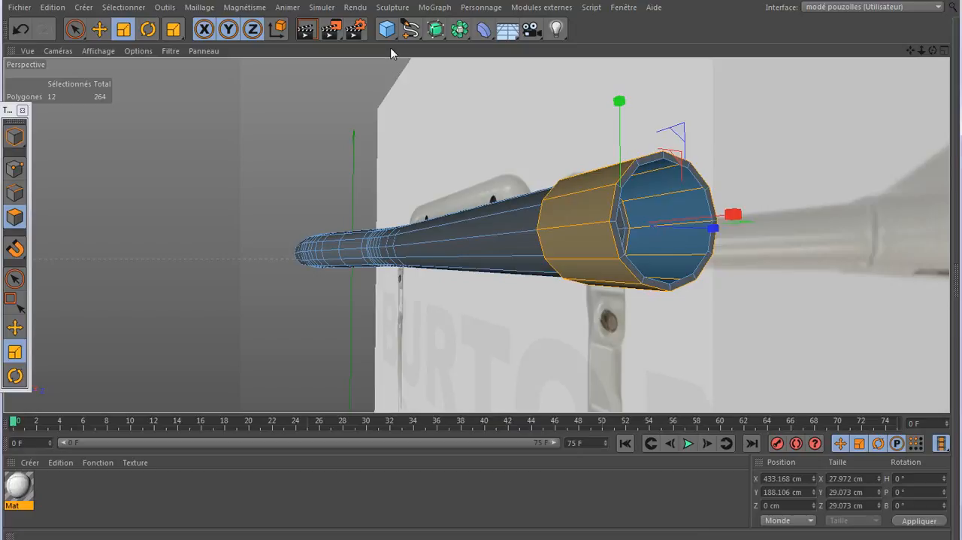
pyautogui.click(356, 30)
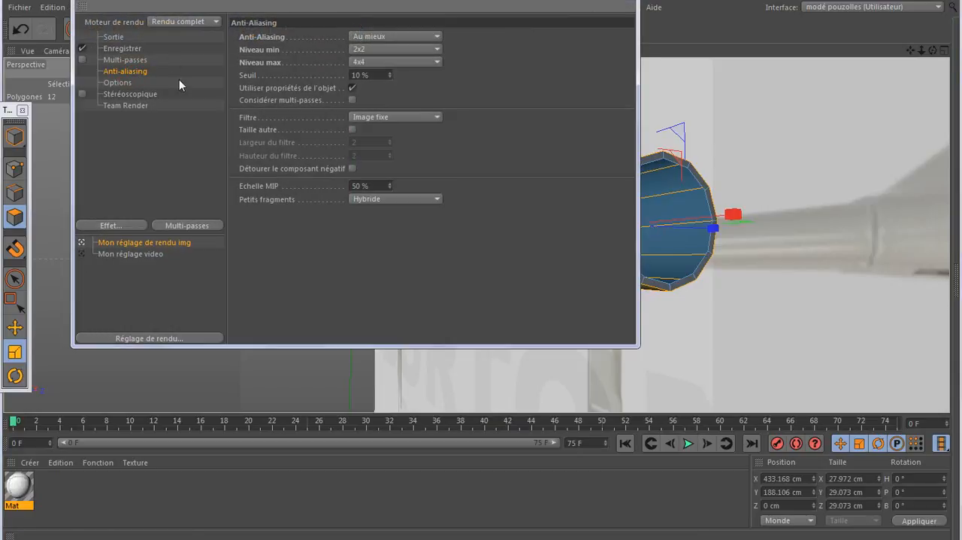
pyautogui.click(406, 34)
pyautogui.click(375, 50)
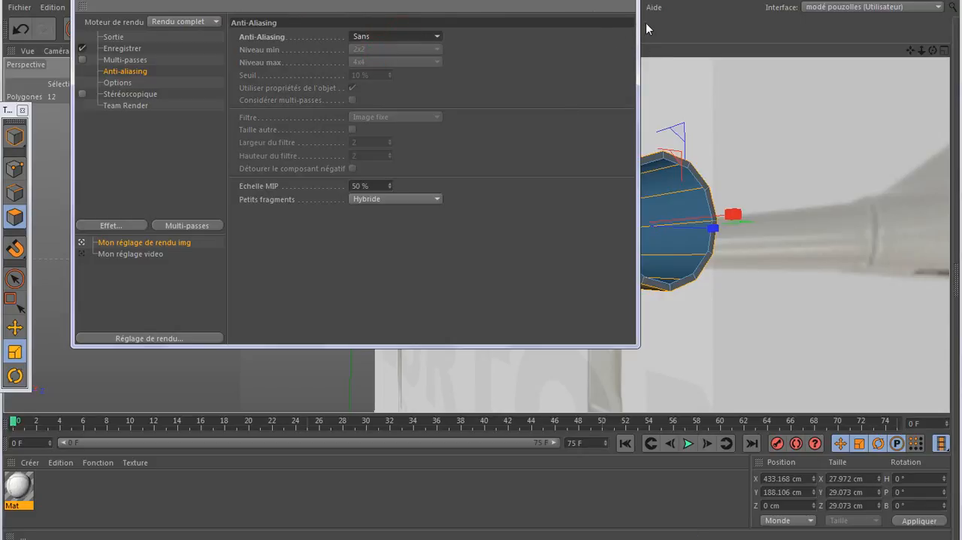
pyautogui.click(623, 0)
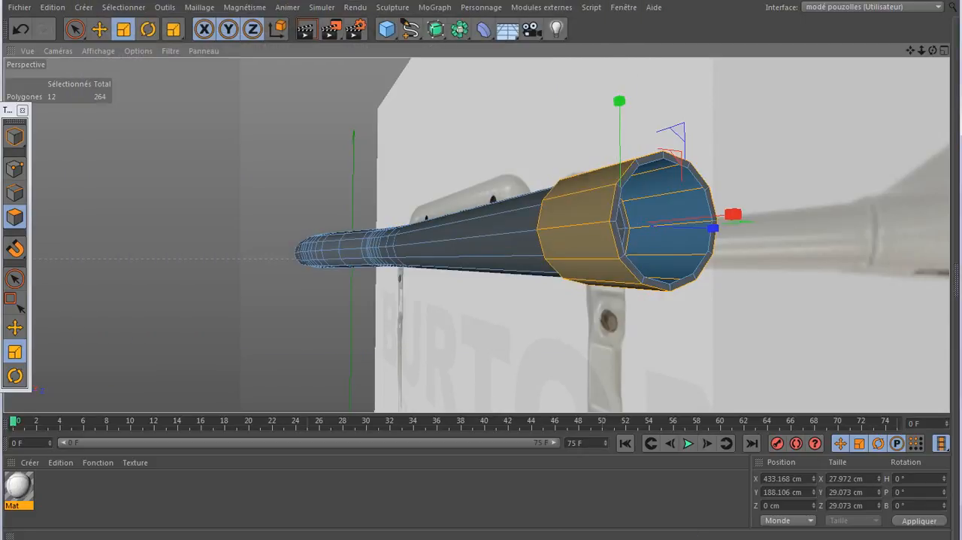
# - Loop-select the inner ring of points at the collar's open end and delete it to remove the end rim
pyautogui.rightClick(419, 111)
pyautogui.click(481, 137)
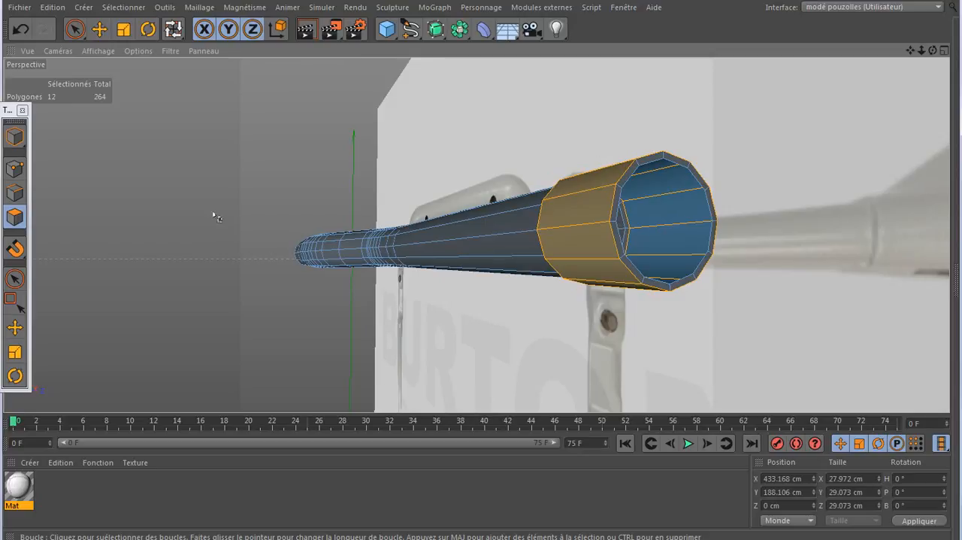
pyautogui.click(14, 168)
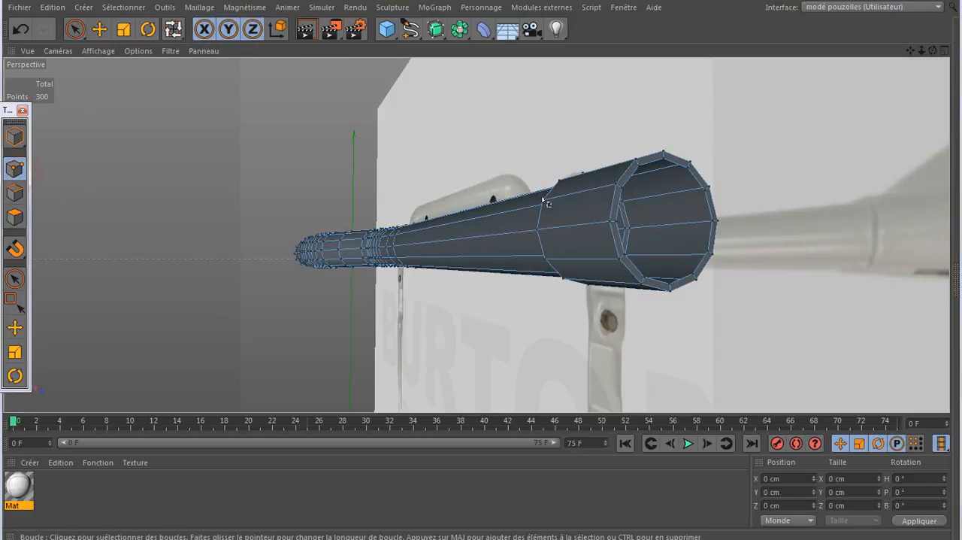
pyautogui.click(626, 195)
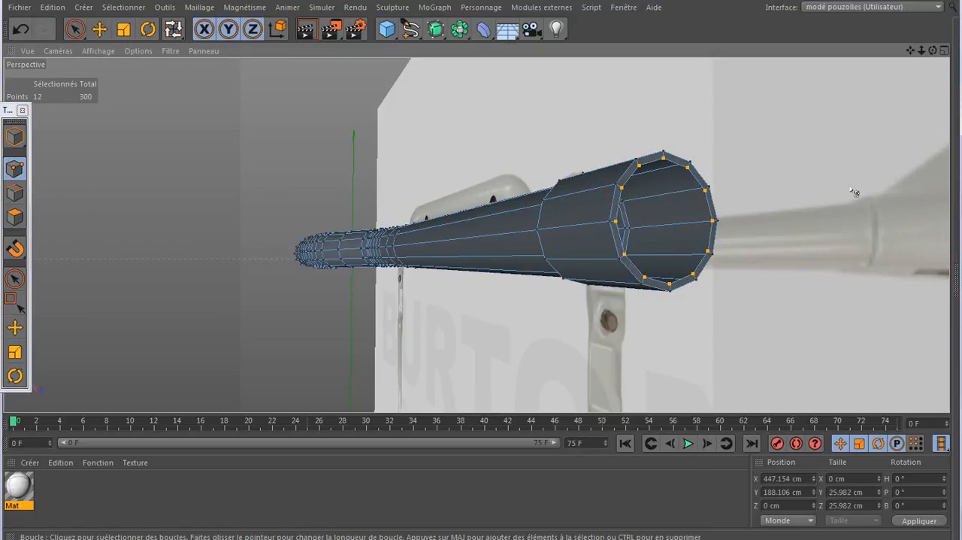
pyautogui.press('Delete')
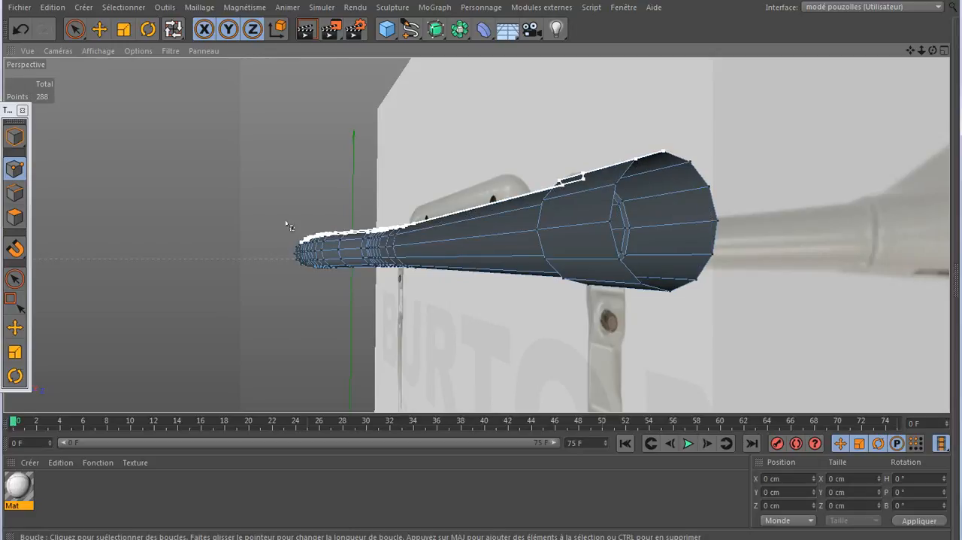
# - Select the edge loop at the collar's open end and extrude it about 20 cm outward along X in the front view
pyautogui.click(18, 194)
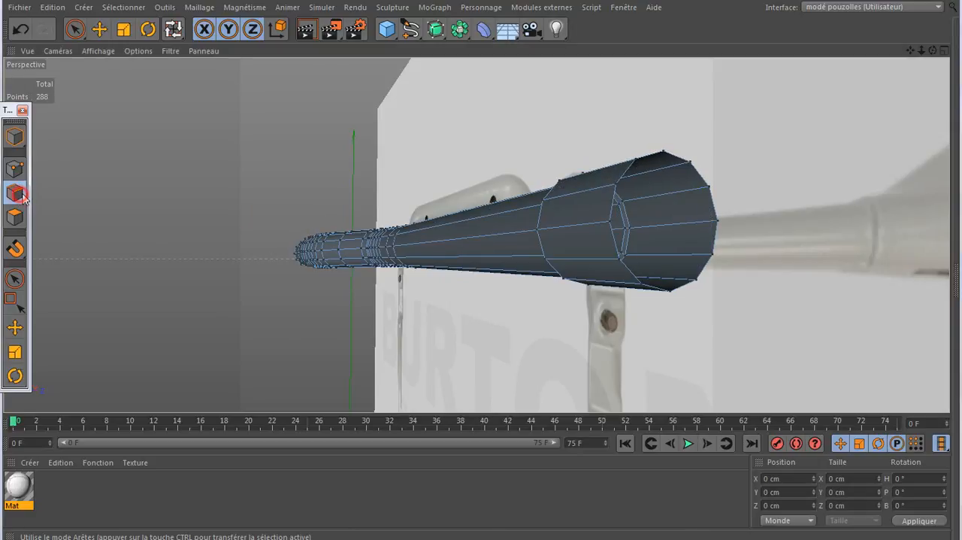
pyautogui.click(621, 197)
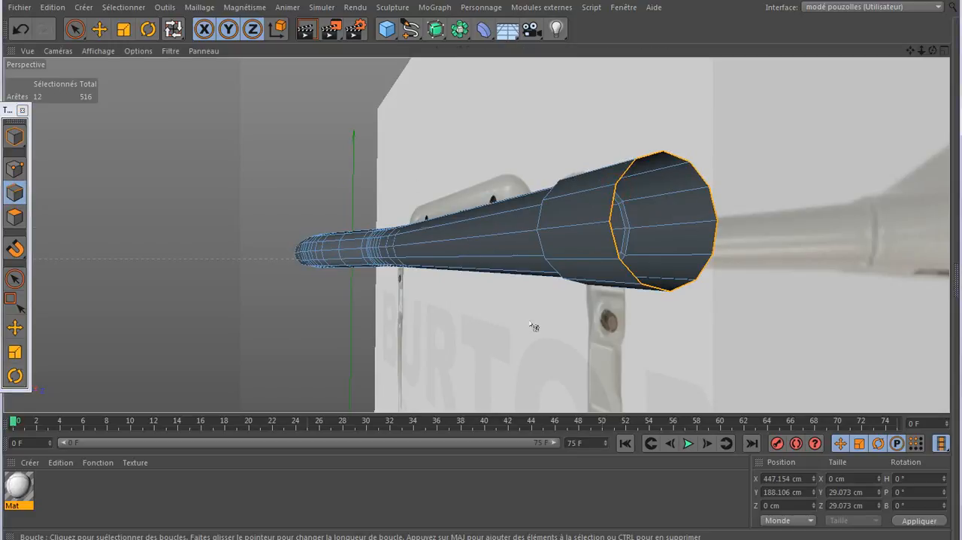
pyautogui.middleClick(535, 326)
pyautogui.middleClick(547, 324)
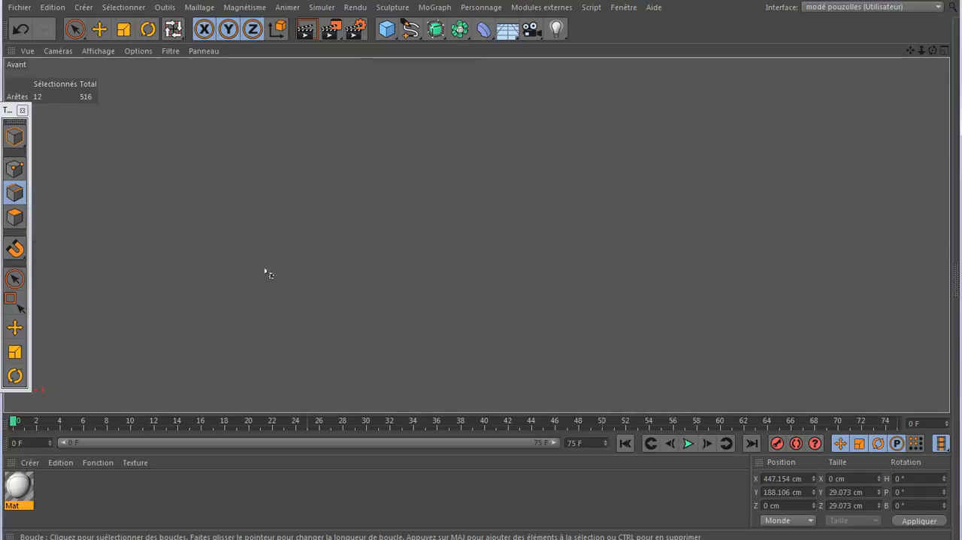
pyautogui.click(14, 328)
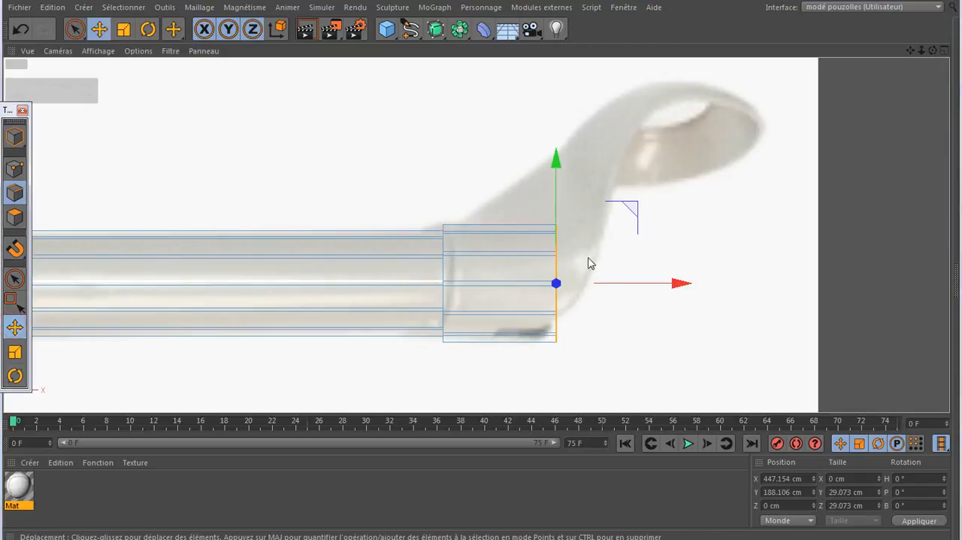
pyautogui.moveTo(679, 292); pyautogui.dragTo(755, 291)
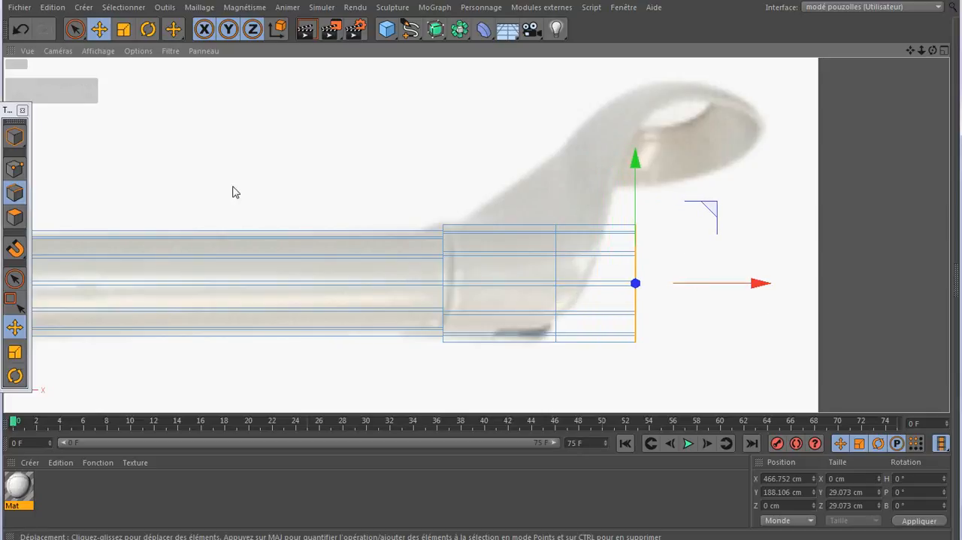
# - Rotate the extruded end edge loop 90° in the front view so that its opening lies horizontal
pyautogui.click(14, 376)
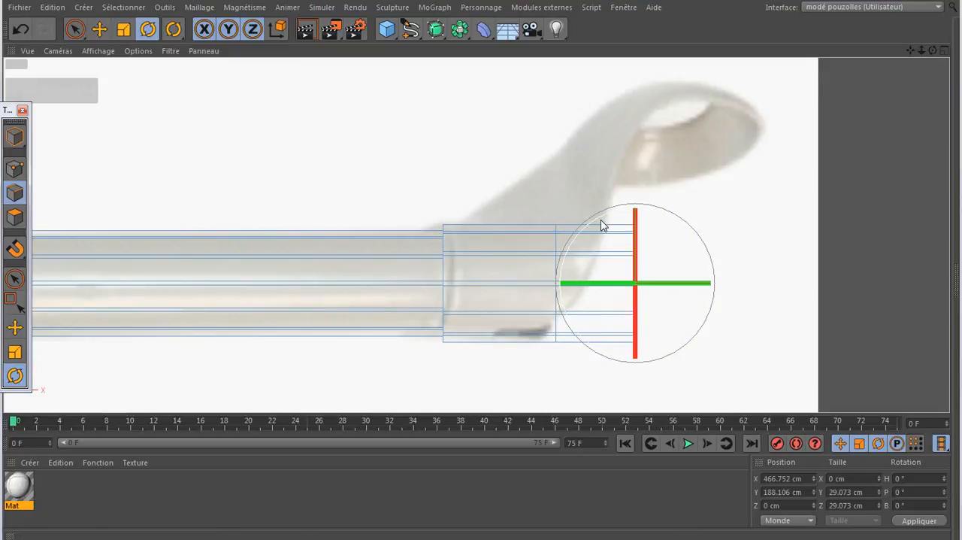
pyautogui.click(600, 221)
pyautogui.moveTo(600, 221); pyautogui.dragTo(580, 269)
pyautogui.moveTo(576, 299); pyautogui.dragTo(578, 316)
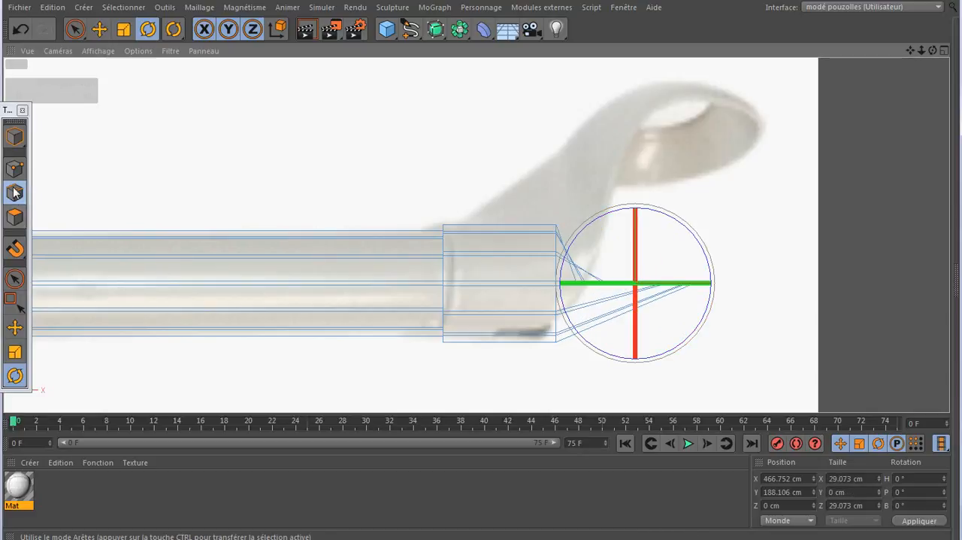
# - Raise the horizontal edge loop along Y to about 220.3 cm, up to the headlight ring on the reference image
pyautogui.click(17, 328)
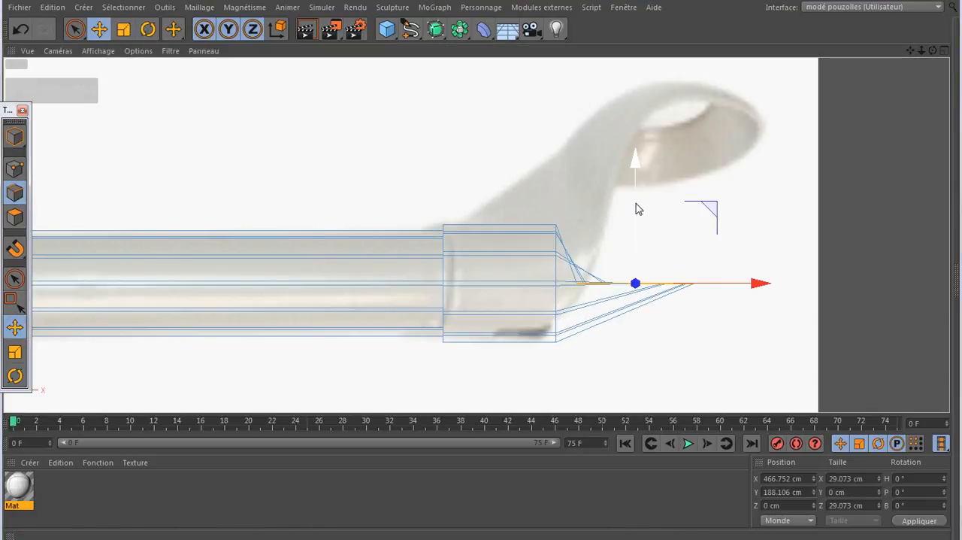
pyautogui.moveTo(636, 202); pyautogui.dragTo(656, 76)
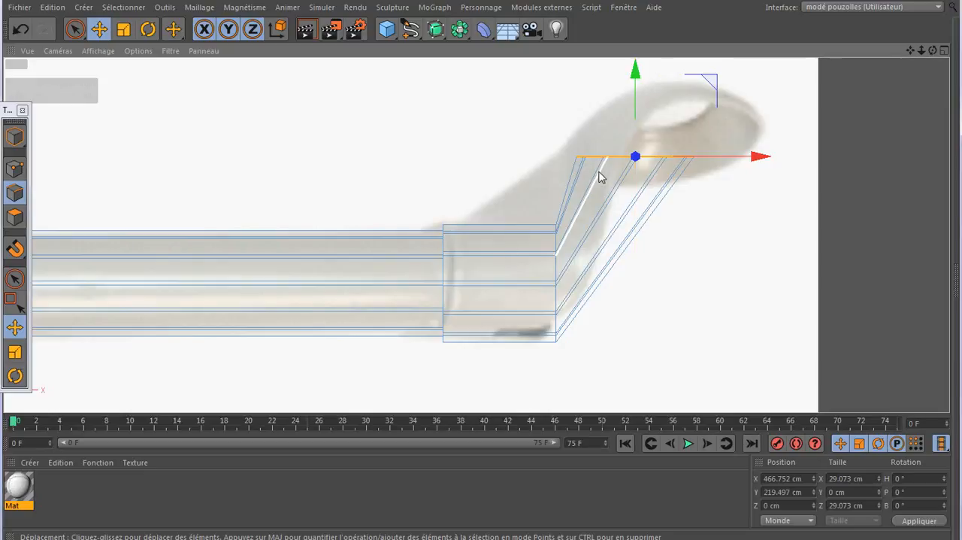
pyautogui.click(635, 119)
pyautogui.moveTo(635, 121); pyautogui.dragTo(635, 117)
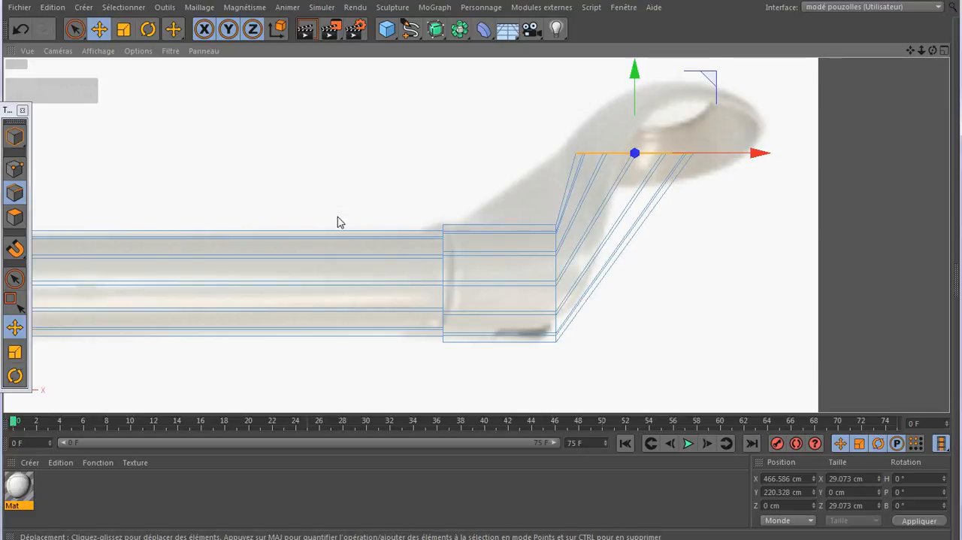
# - Extrude the horizontal edge loop about 1.5 cm upward along Y in the perspective view to form a thin rim
pyautogui.middleClick(308, 201)
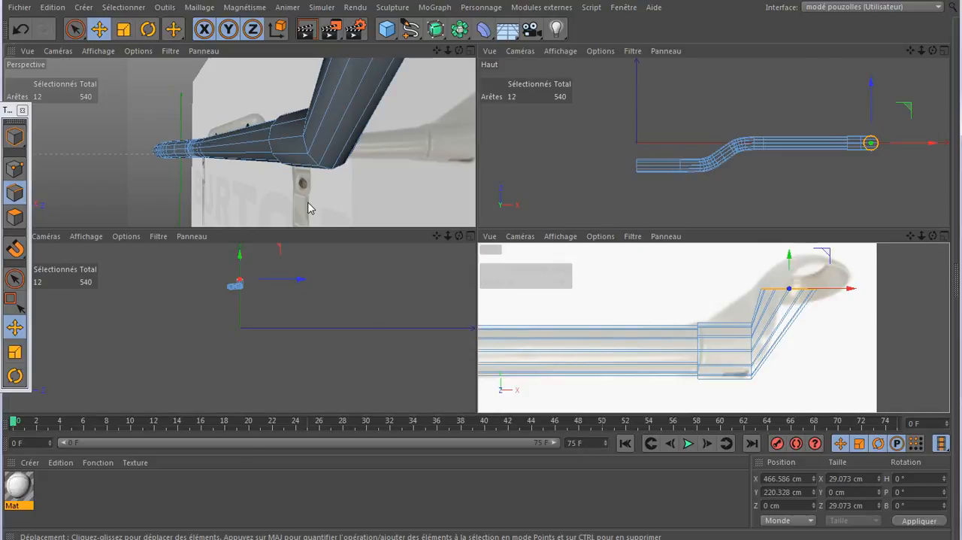
pyautogui.press('F1')
pyautogui.scroll(-5, 185, 258)
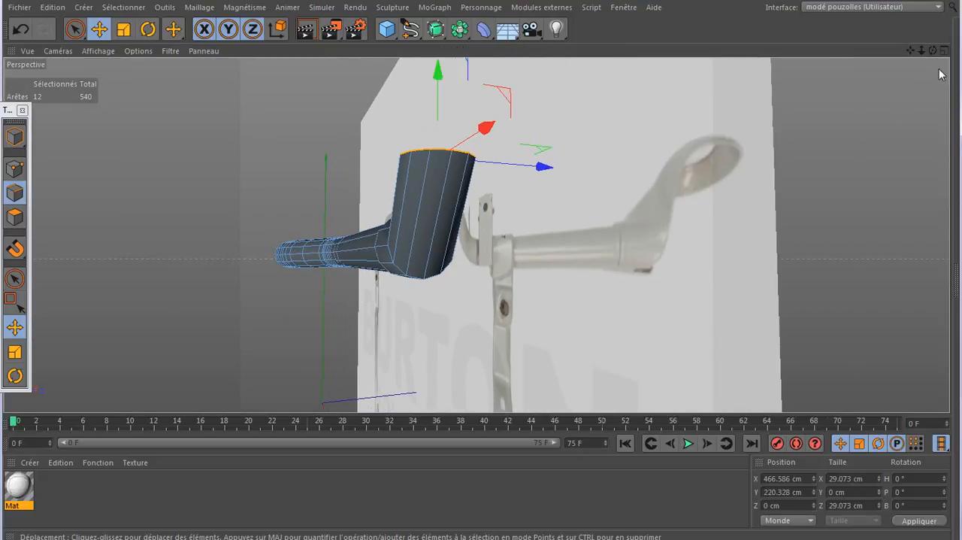
pyautogui.moveTo(933, 50); pyautogui.dragTo(880, 122)
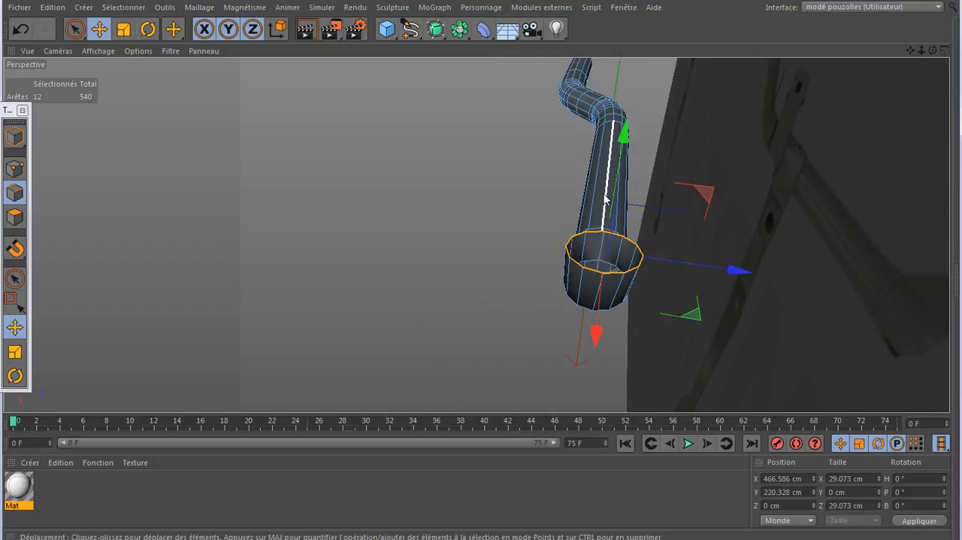
pyautogui.moveTo(933, 50); pyautogui.dragTo(889, 77)
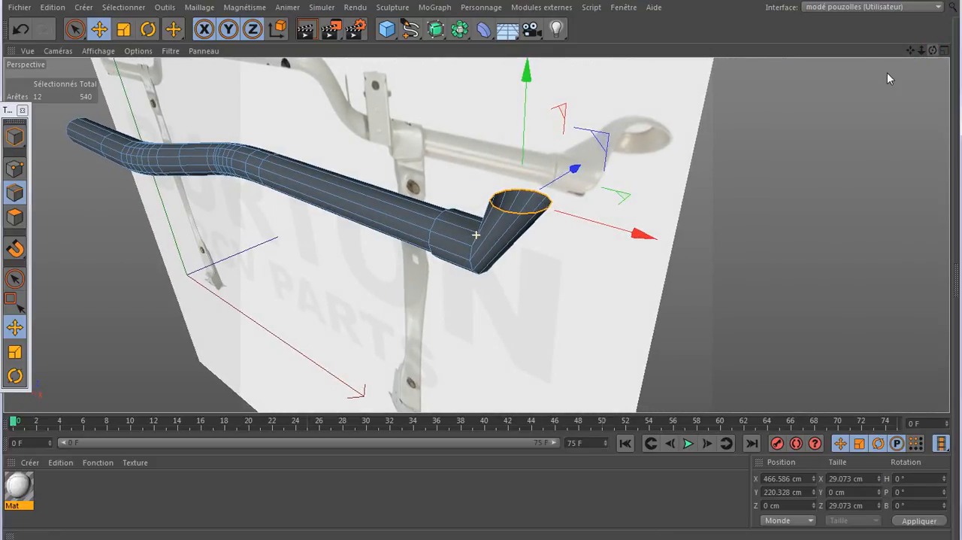
pyautogui.scroll(4, 489, 233)
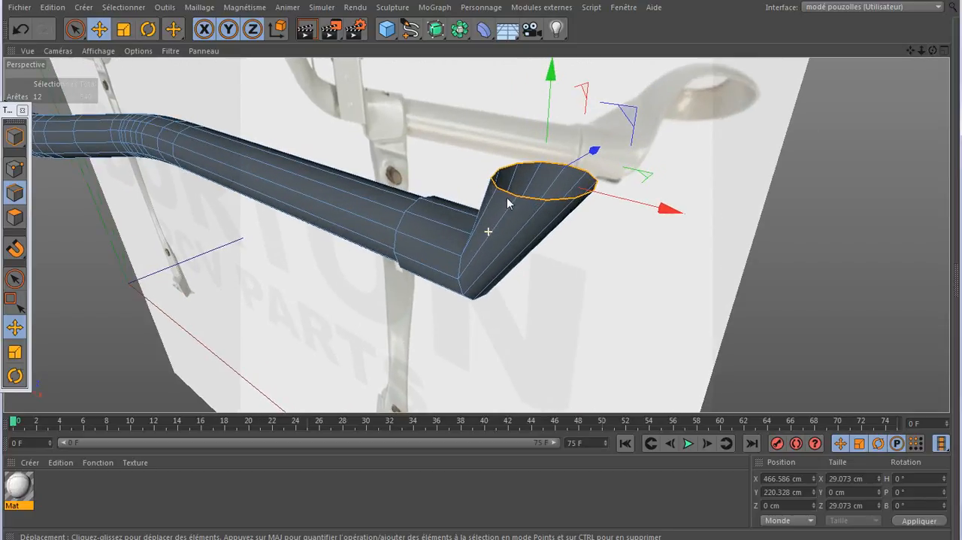
pyautogui.moveTo(551, 78); pyautogui.dragTo(575, 83)
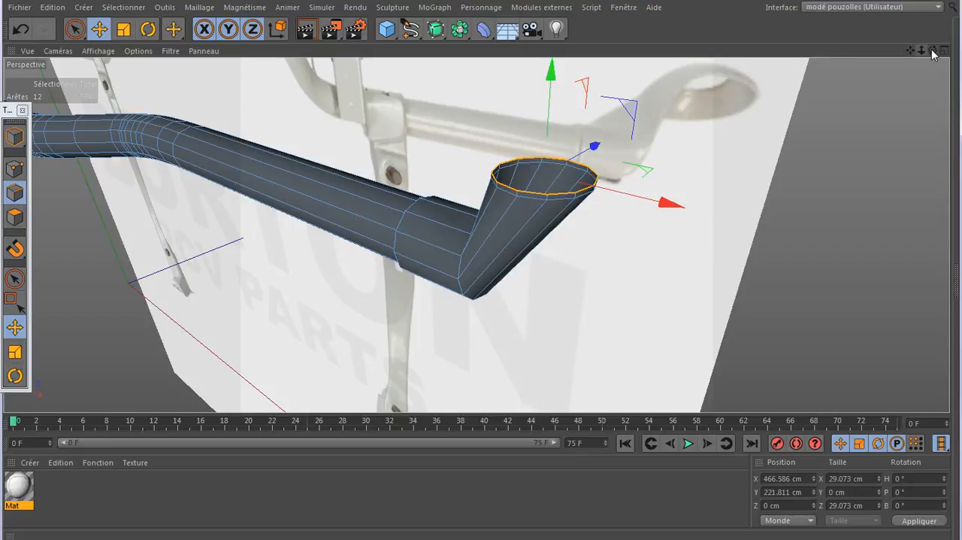
# - Select the six outer-facing polygons of the slanted segment beneath the rim and delete them, leaving the thin ring intact
pyautogui.moveTo(933, 50); pyautogui.dragTo(898, 52)
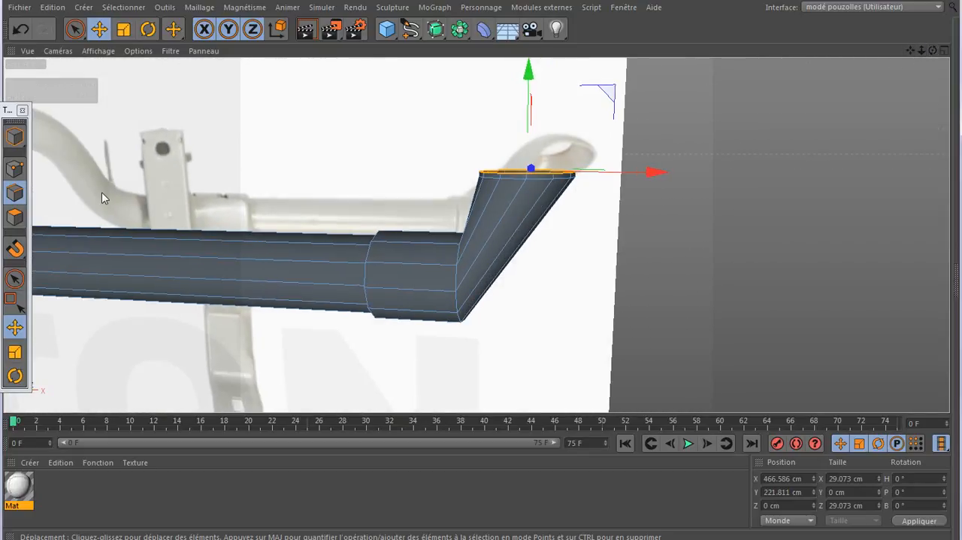
pyautogui.click(15, 217)
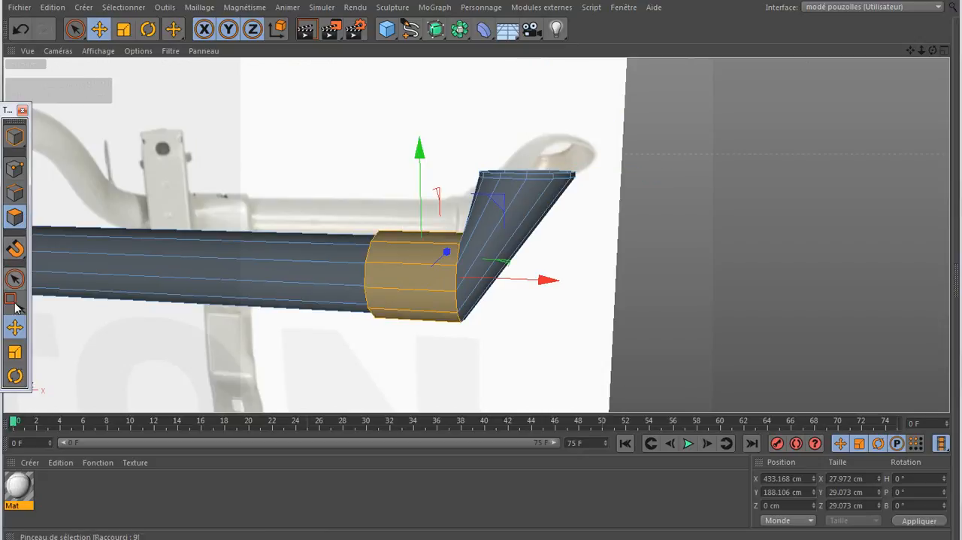
pyautogui.click(513, 238)
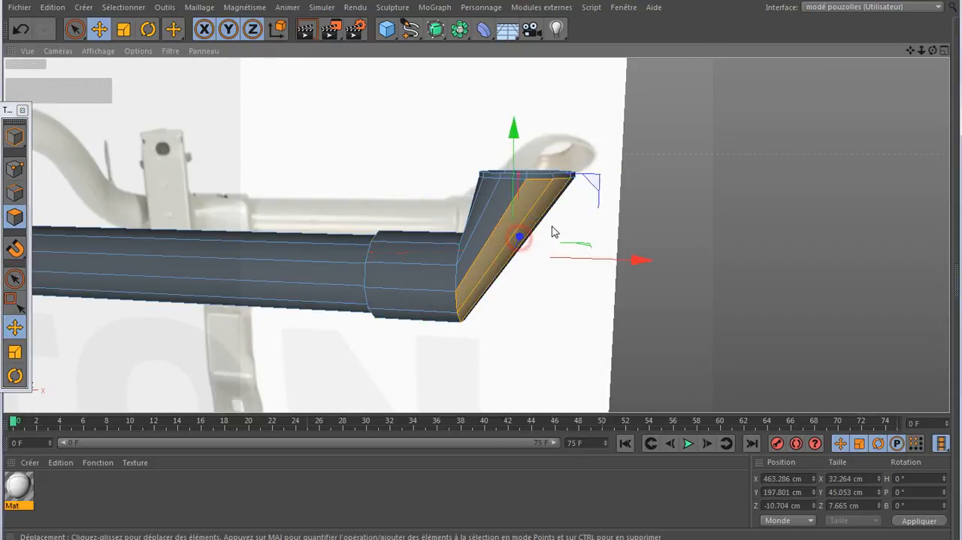
pyautogui.moveTo(552, 221); pyautogui.dragTo(556, 220)
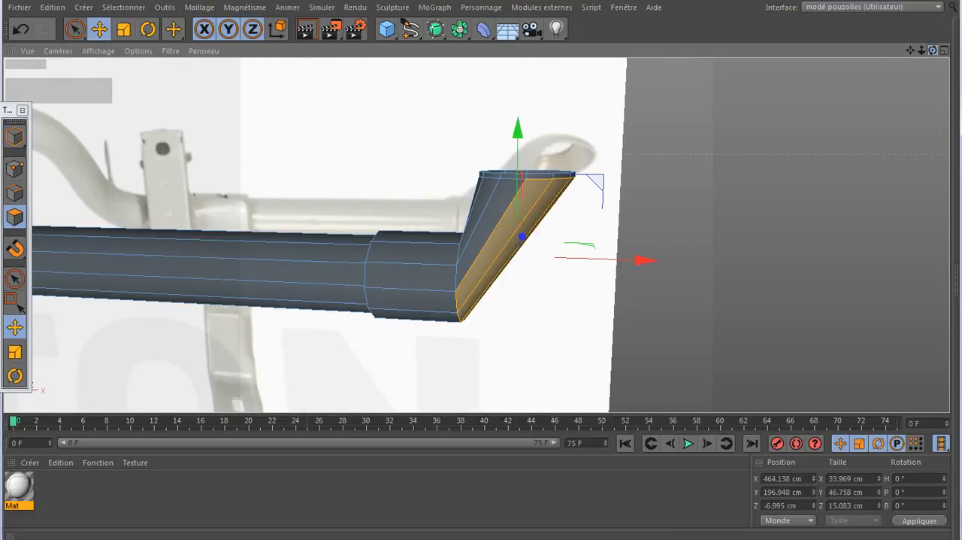
pyautogui.moveTo(933, 50); pyautogui.dragTo(680, 71)
pyautogui.click(498, 263)
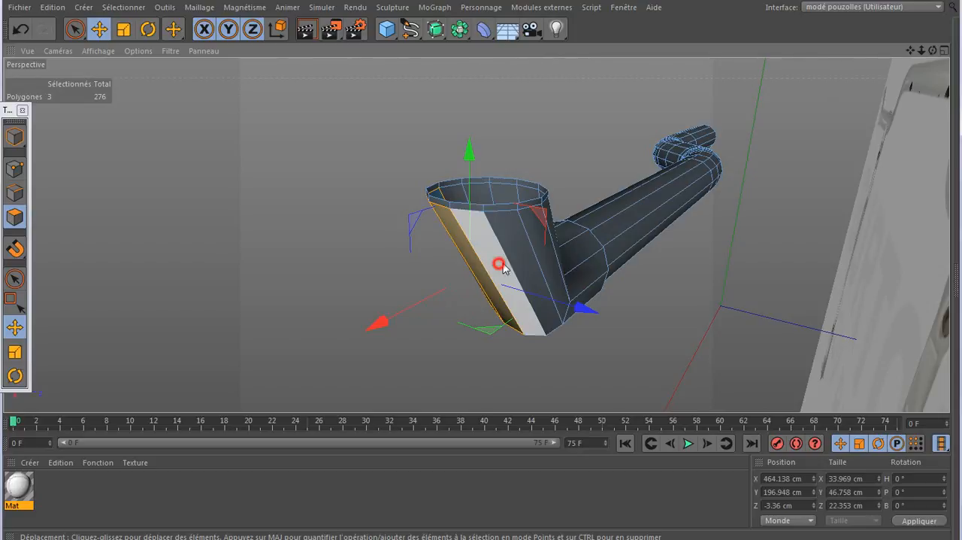
pyautogui.keyDown('shift'); pyautogui.click(514, 259); pyautogui.keyUp('shift')
pyautogui.keyDown('shift'); pyautogui.click(539, 249); pyautogui.keyUp('shift')
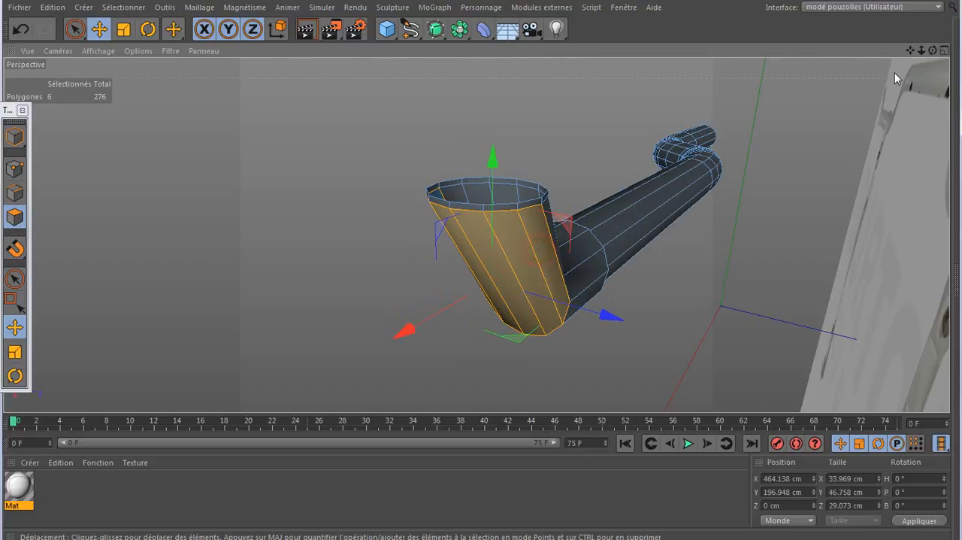
pyautogui.moveTo(933, 50); pyautogui.dragTo(961, 50)
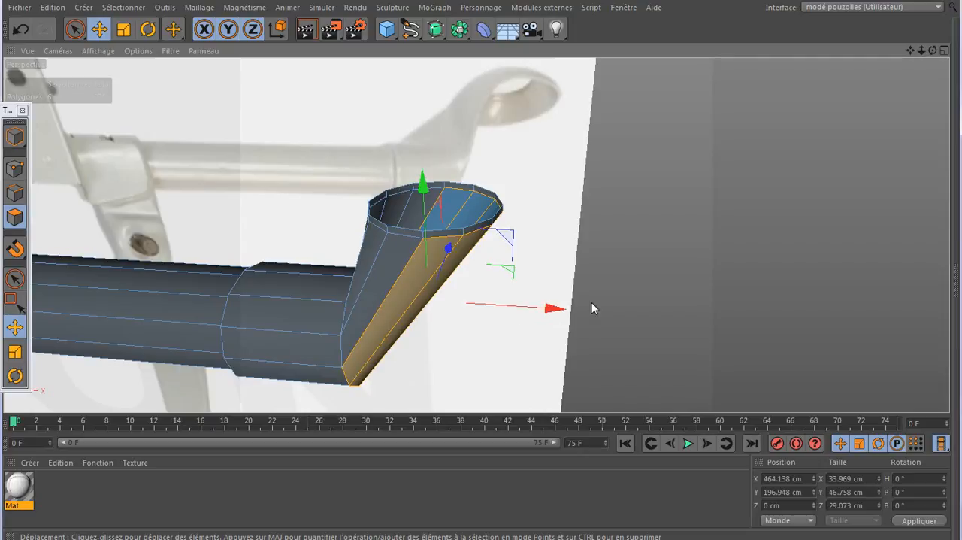
pyautogui.press('Delete')
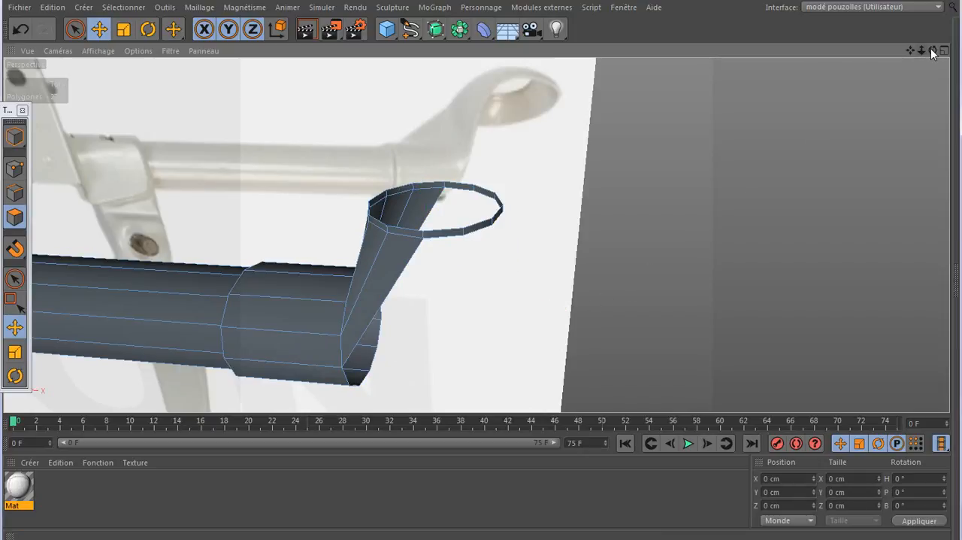
pyautogui.moveTo(933, 50); pyautogui.dragTo(947, 53)
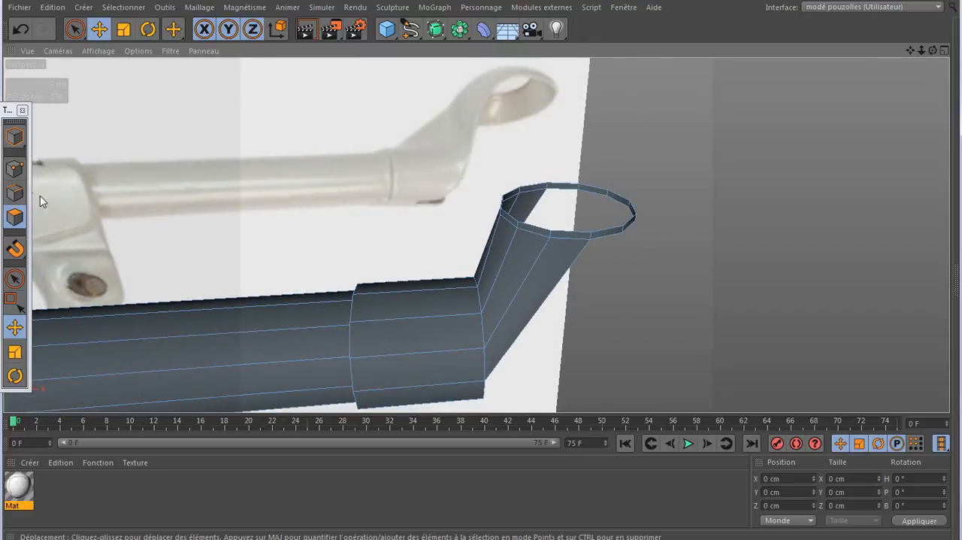
# - Lock the Y axis and scale the thin rim's upper edge loop inward to about 27 cm across
pyautogui.click(14, 192)
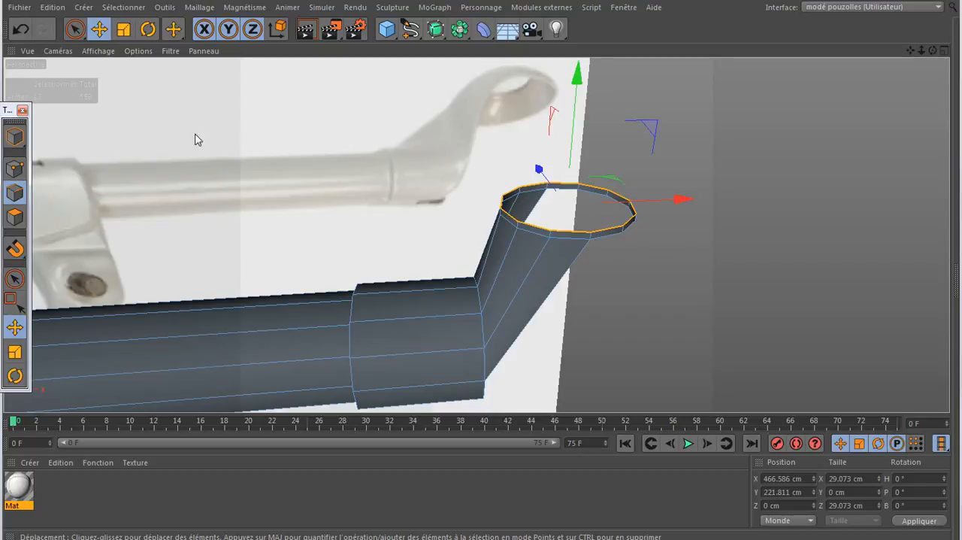
pyautogui.click(229, 30)
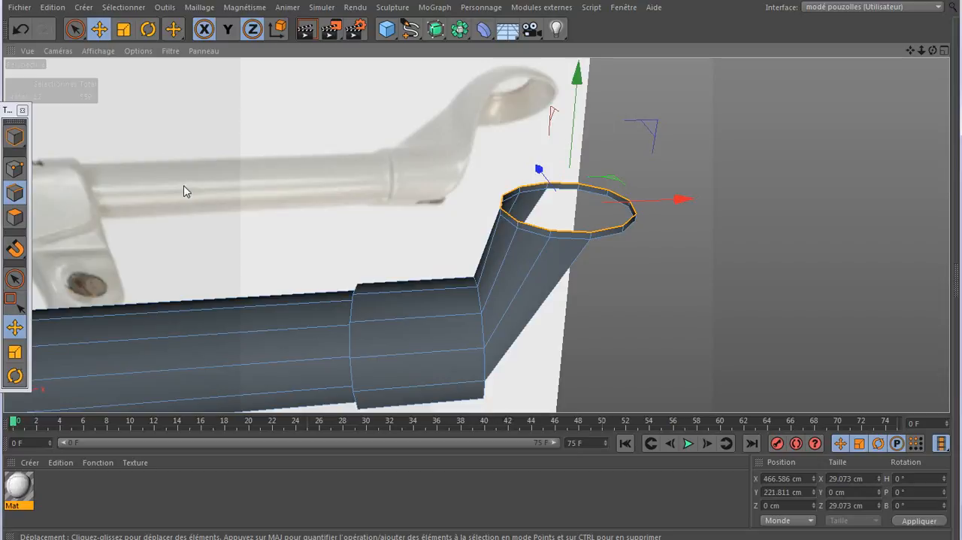
pyautogui.click(14, 352)
pyautogui.scroll(6, 592, 237)
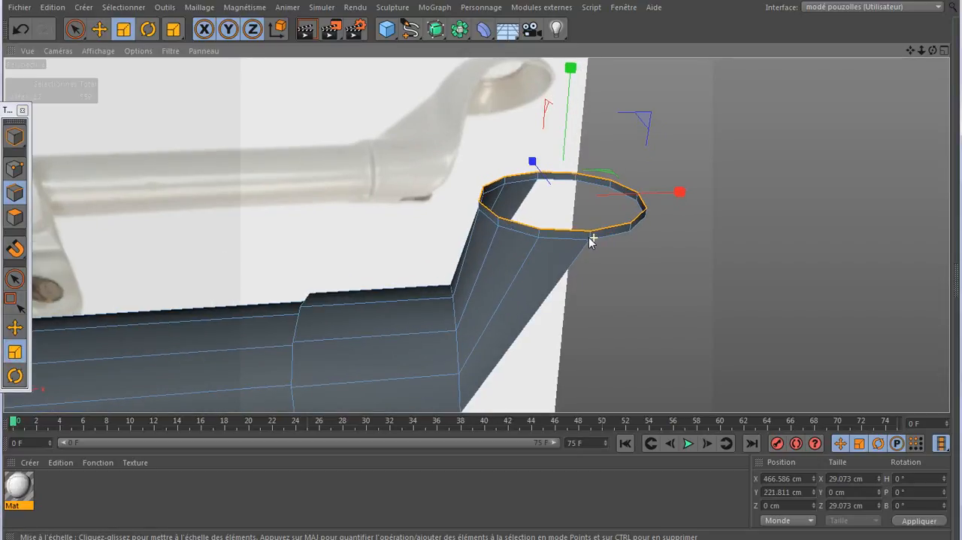
pyautogui.moveTo(754, 119); pyautogui.dragTo(727, 137)
pyautogui.moveTo(933, 51); pyautogui.dragTo(931, 30)
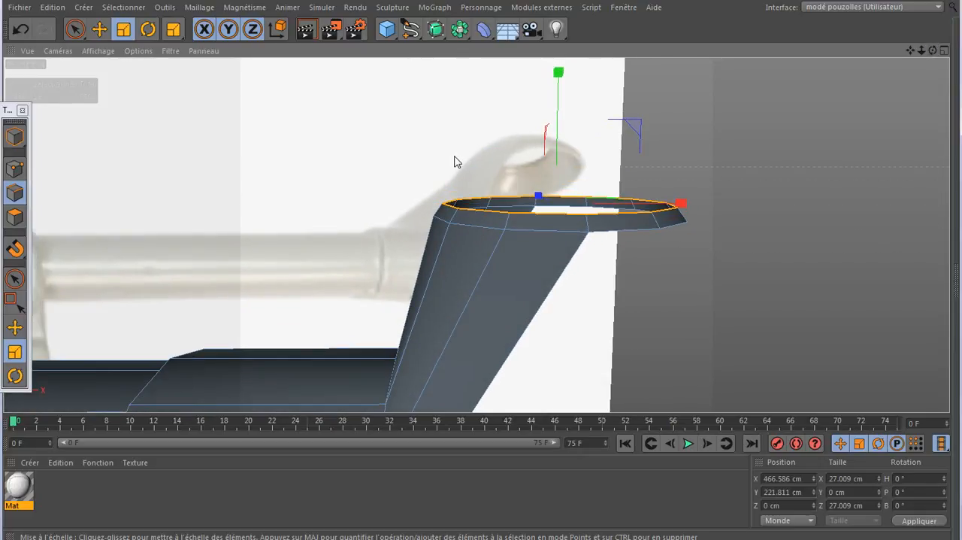
# - Extrude the upper edge loop about 2.85 cm upward along Y and scale it inward to about 19.4 cm across
pyautogui.click(14, 327)
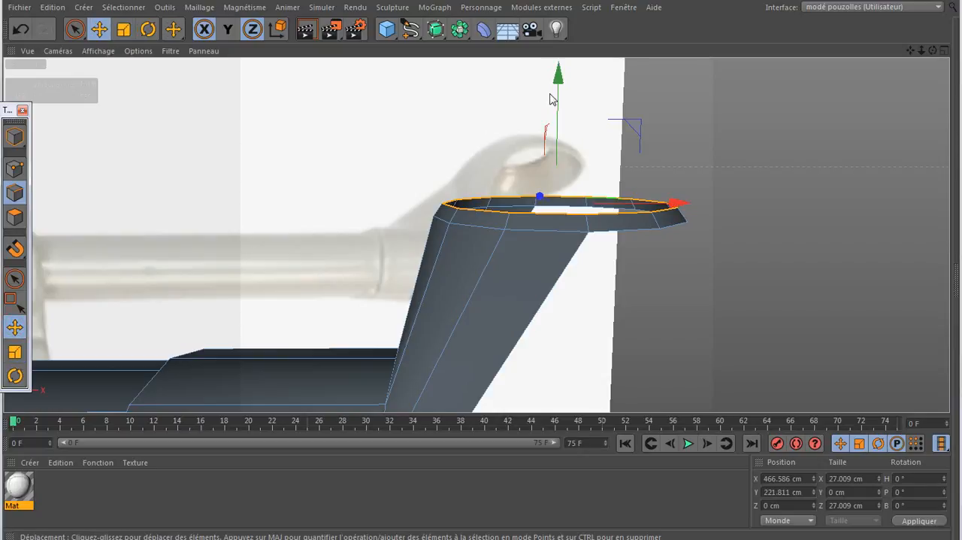
pyautogui.keyDown('ctrl'); pyautogui.moveTo(560, 80); pyautogui.dragTo(569, 67); pyautogui.keyUp('ctrl')
pyautogui.click(14, 352)
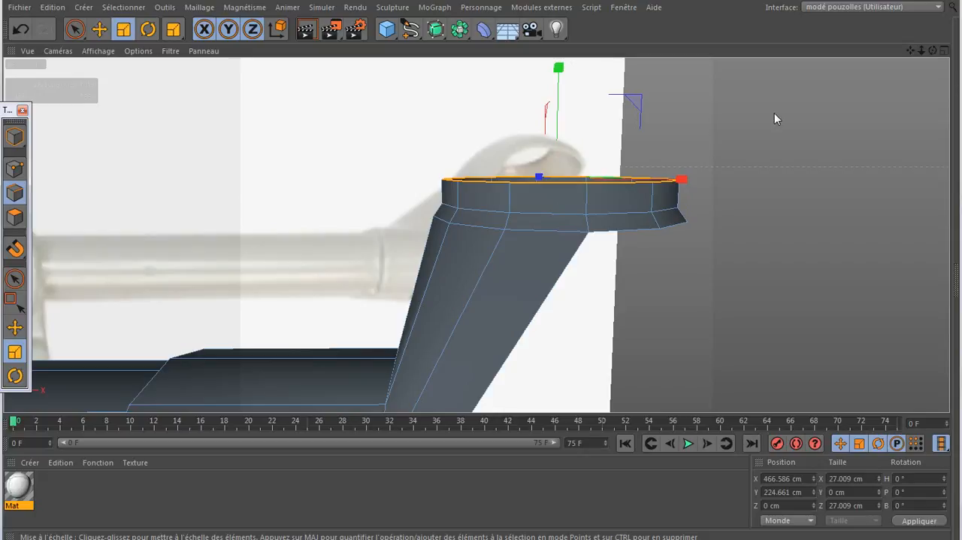
pyautogui.moveTo(774, 114); pyautogui.dragTo(626, 163)
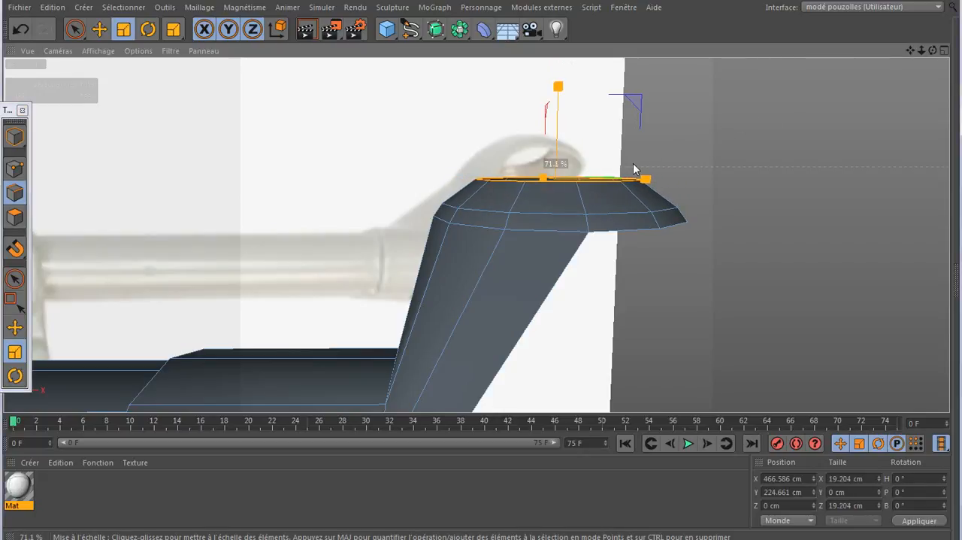
pyautogui.moveTo(637, 169); pyautogui.dragTo(637, 168)
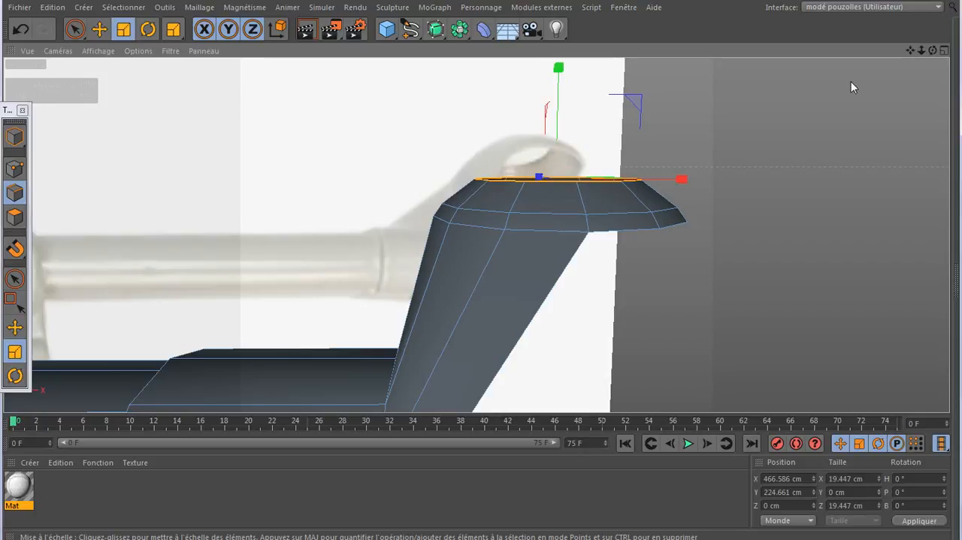
# - Extrude the top edge loop of the headlight cup another 2.65 cm or so upward along Y
pyautogui.moveTo(933, 52); pyautogui.dragTo(919, 79)
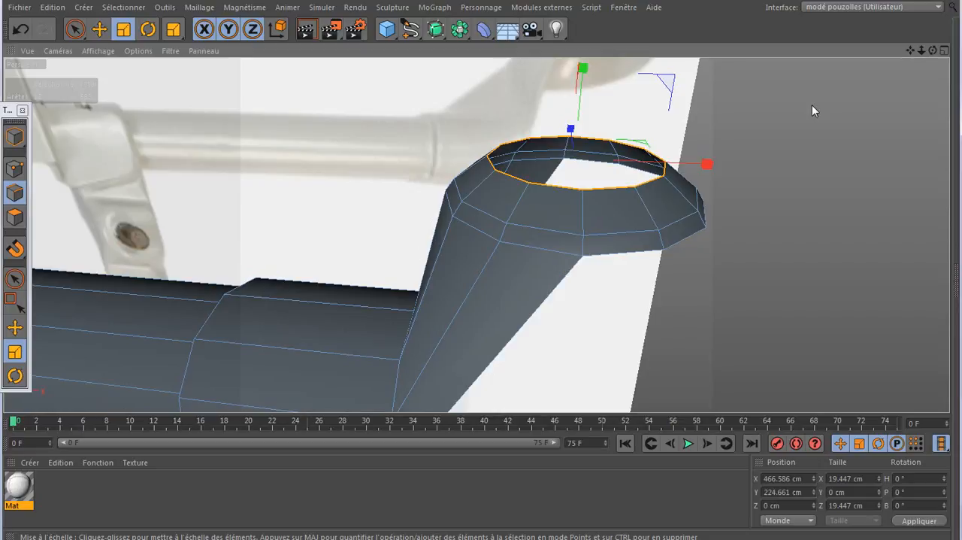
pyautogui.click(14, 327)
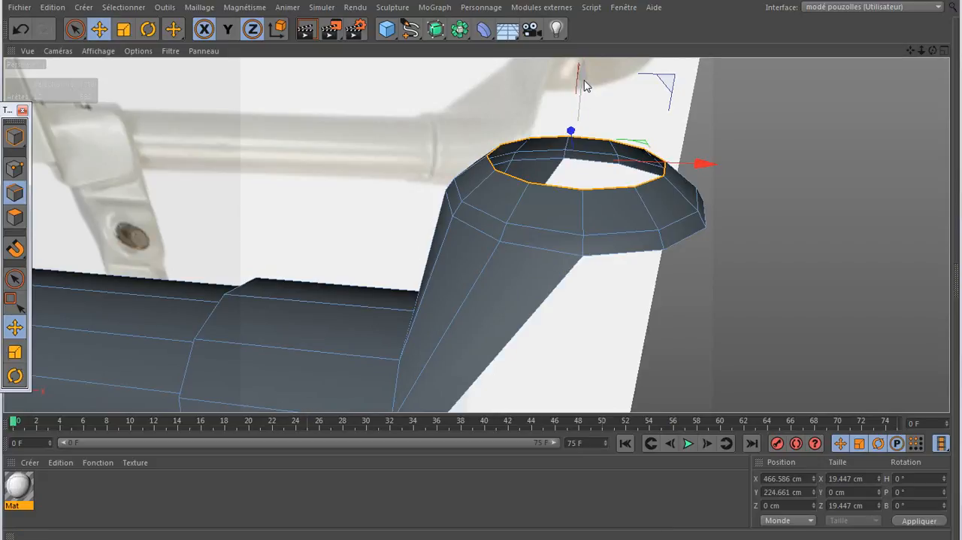
pyautogui.moveTo(585, 80); pyautogui.dragTo(590, 53)
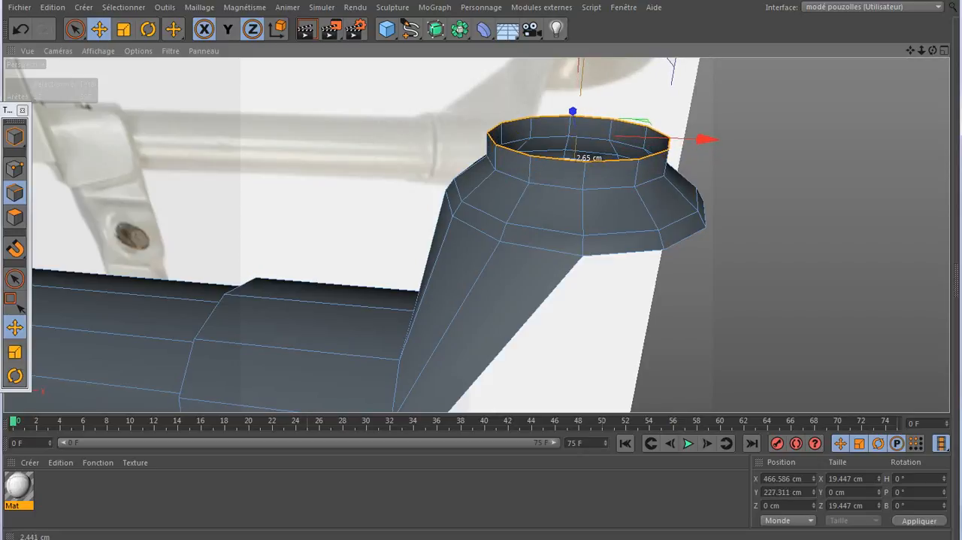
pyautogui.scroll(-5, 428, 234)
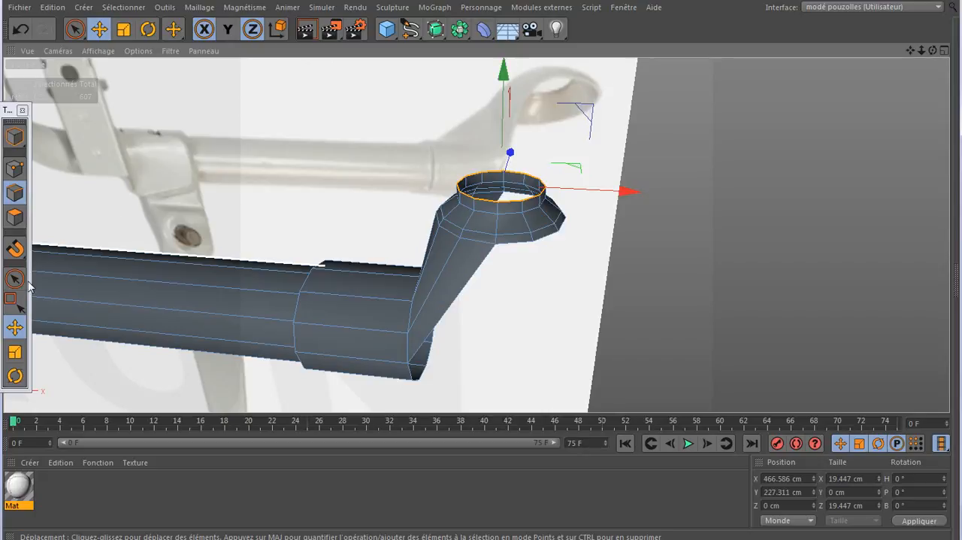
# - Scale the top edge loop to about 12.2 cm across and lower it along Y to about 226.5 cm
pyautogui.click(15, 352)
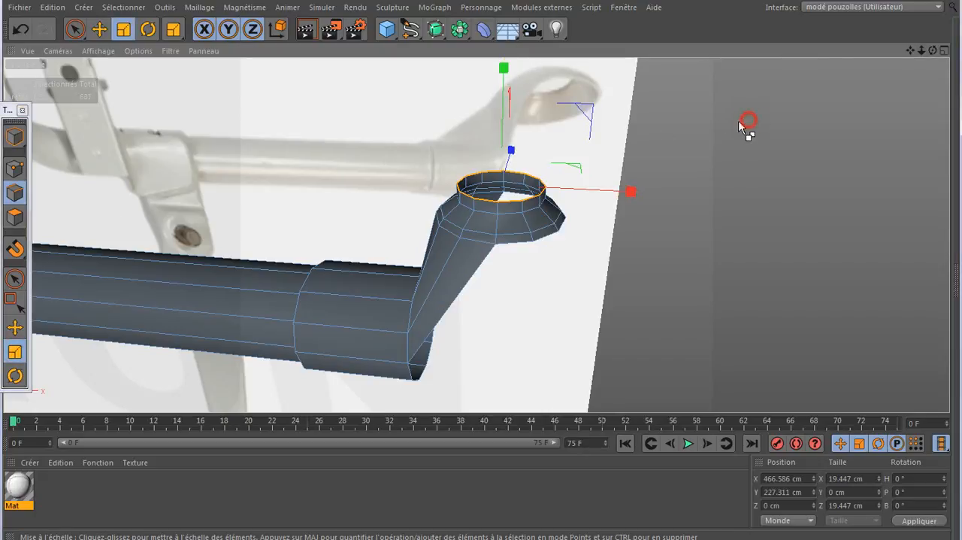
pyautogui.moveTo(741, 129); pyautogui.dragTo(641, 150)
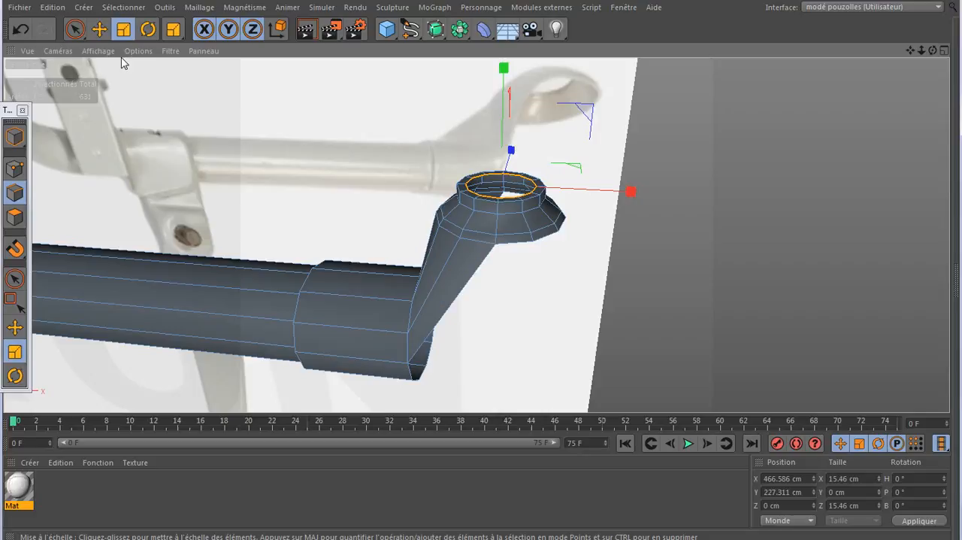
pyautogui.click(20, 29)
pyautogui.moveTo(768, 110); pyautogui.dragTo(564, 167)
pyautogui.keyDown('alt'); pyautogui.moveTo(476, 234); pyautogui.dragTo(477, 230); pyautogui.keyUp('alt')
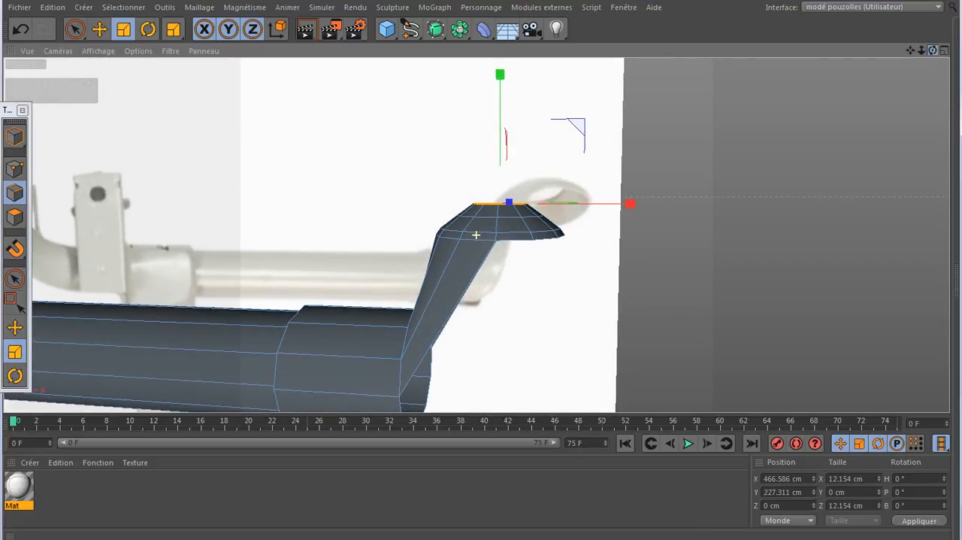
pyautogui.click(15, 327)
pyautogui.moveTo(500, 75); pyautogui.dragTo(501, 81)
pyautogui.scroll(-6, 511, 242)
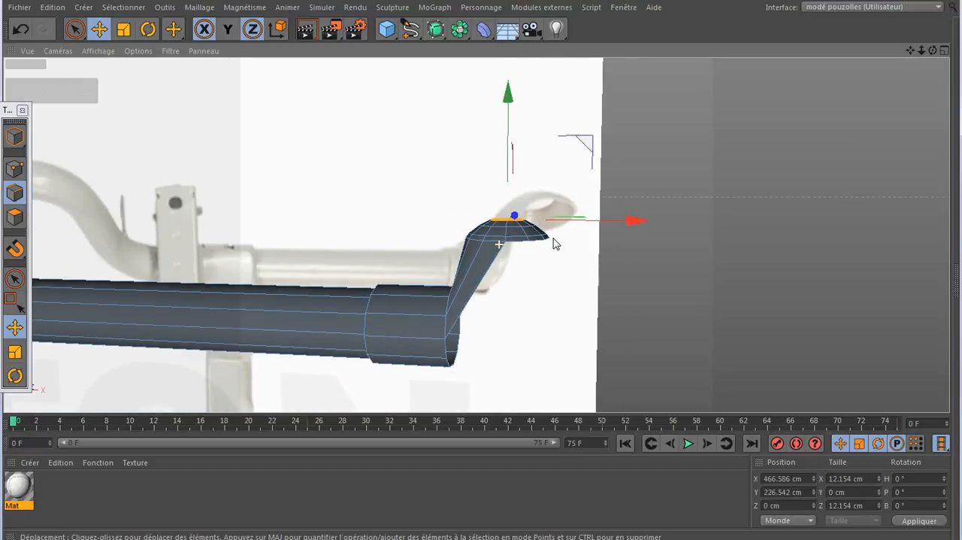
# - Split all polygons of the long bent bar up to the end sleeve into a separate object and remove them from the bracket mesh
pyautogui.scroll(5, 393, 315)
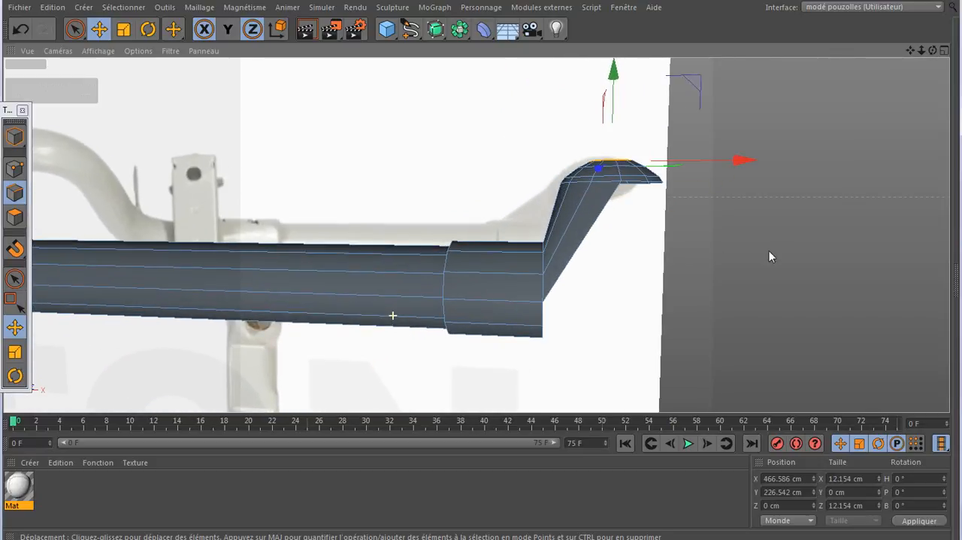
pyautogui.scroll(-3, 785, 249)
pyautogui.moveTo(933, 49); pyautogui.dragTo(919, 52)
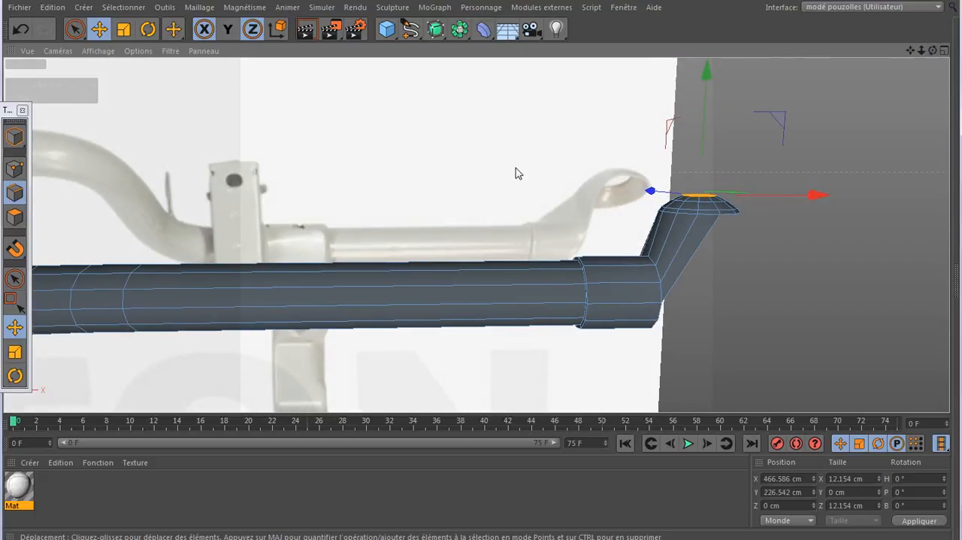
pyautogui.scroll(-3, 549, 154)
pyautogui.scroll(-2, 551, 158)
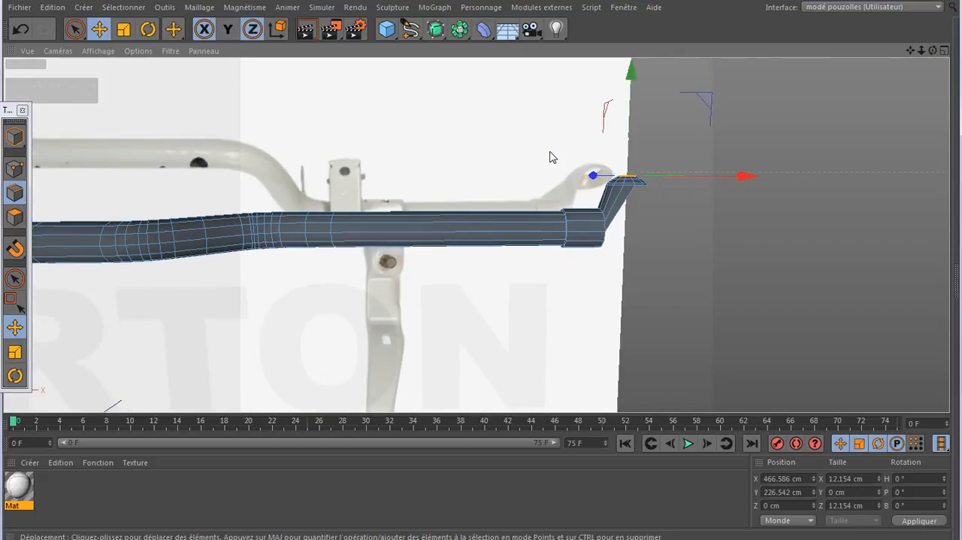
pyautogui.click(14, 278)
pyautogui.click(14, 217)
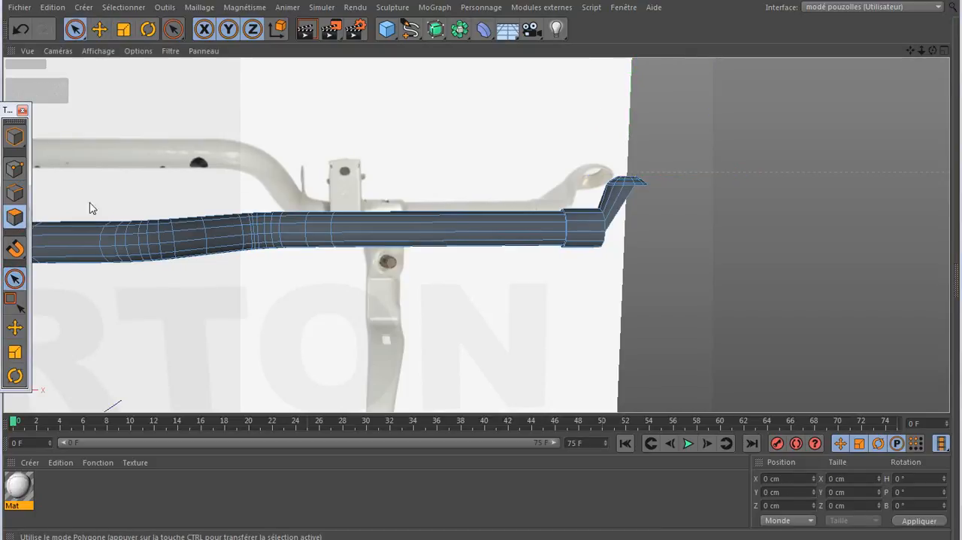
pyautogui.scroll(-2, 402, 155)
pyautogui.scroll(-2, 464, 157)
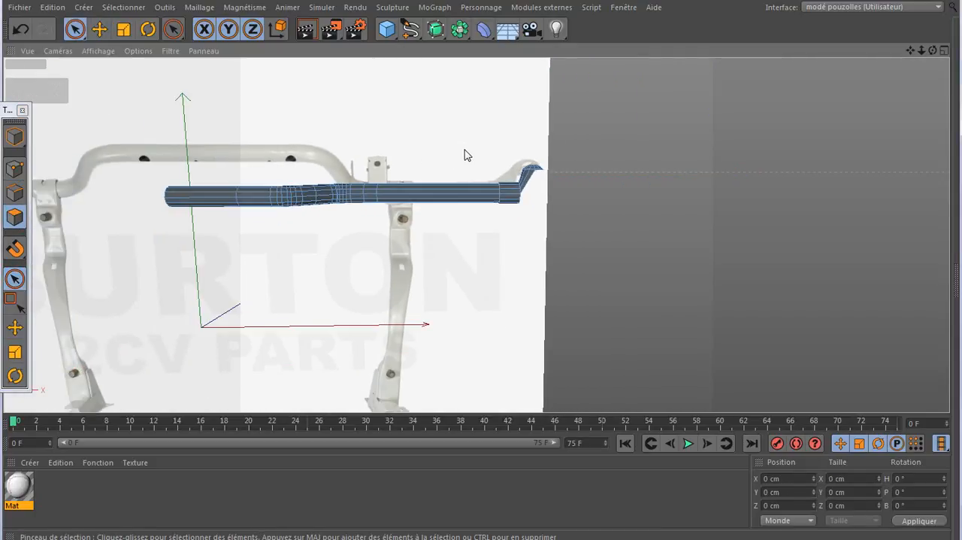
pyautogui.click(464, 200)
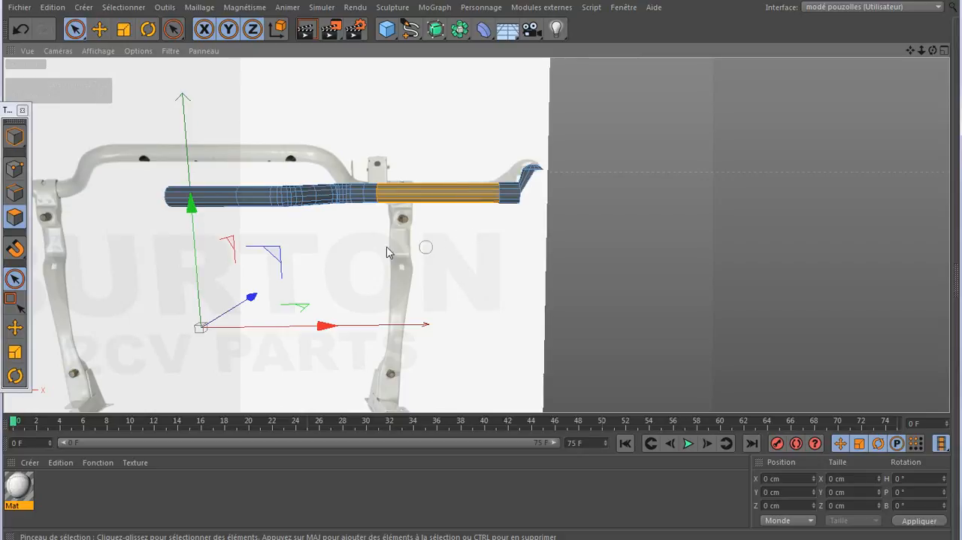
pyautogui.moveTo(370, 179); pyautogui.dragTo(351, 205)
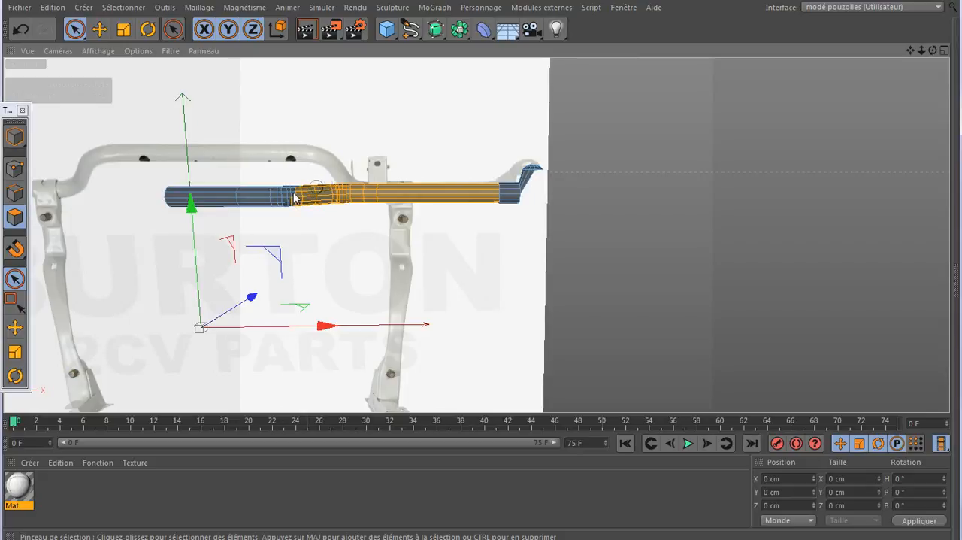
pyautogui.moveTo(295, 197); pyautogui.dragTo(175, 192)
pyautogui.moveTo(245, 197)
pyautogui.mouseDown()
pyautogui.moveTo(296, 200)
pyautogui.moveTo(188, 203)
pyautogui.mouseUp()
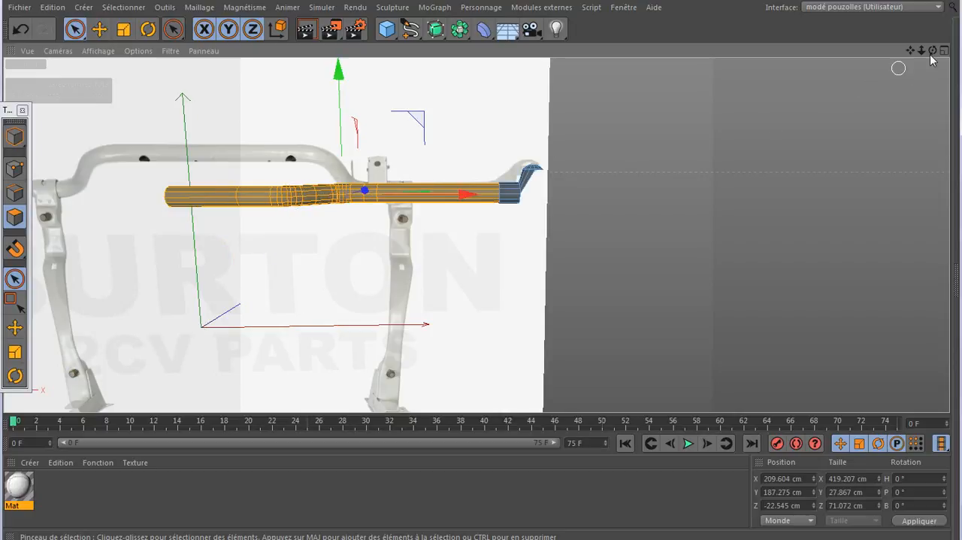
pyautogui.moveTo(933, 50); pyautogui.dragTo(864, 92)
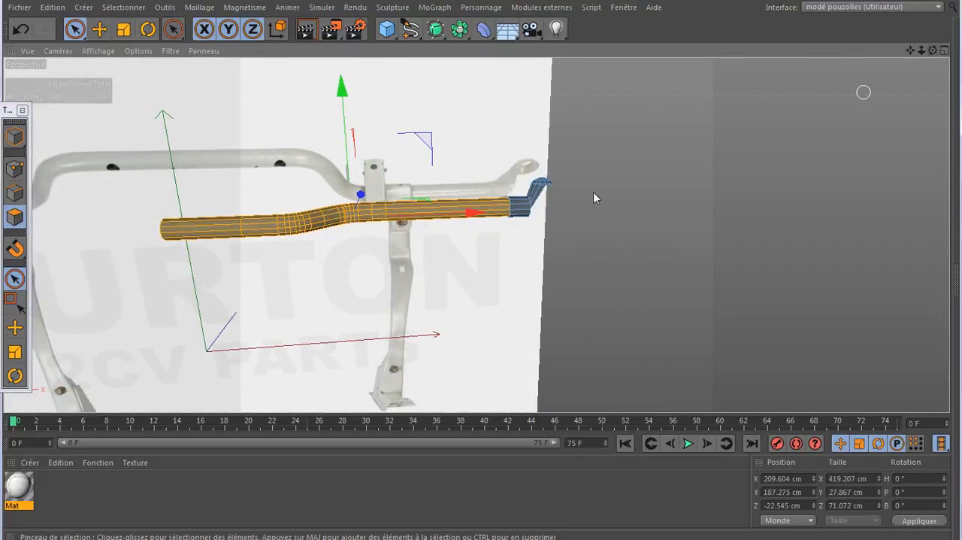
pyautogui.keyDown('alt'); pyautogui.moveTo(407, 213); pyautogui.dragTo(721, 207, button='right'); pyautogui.keyUp('alt')
pyautogui.rightClick(694, 144)
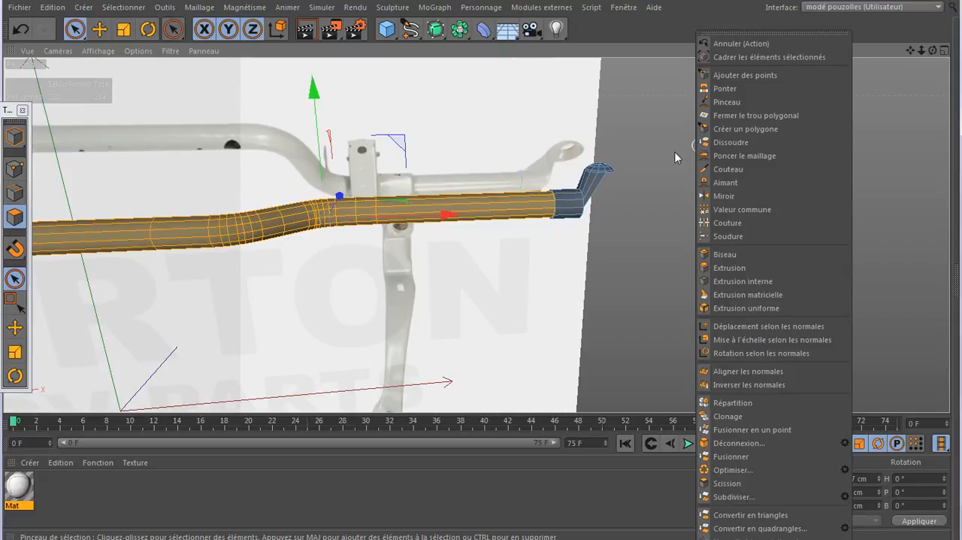
pyautogui.click(736, 487)
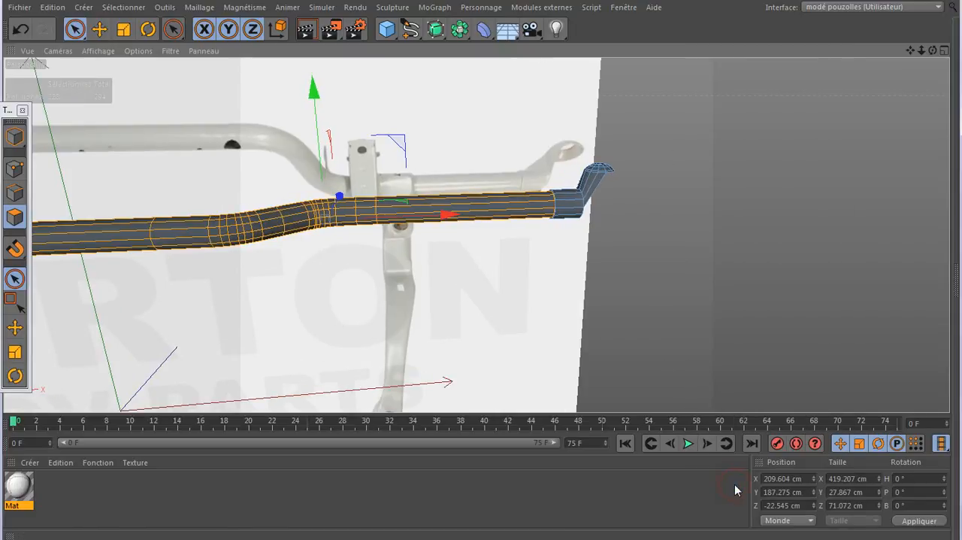
pyautogui.click(640, 226)
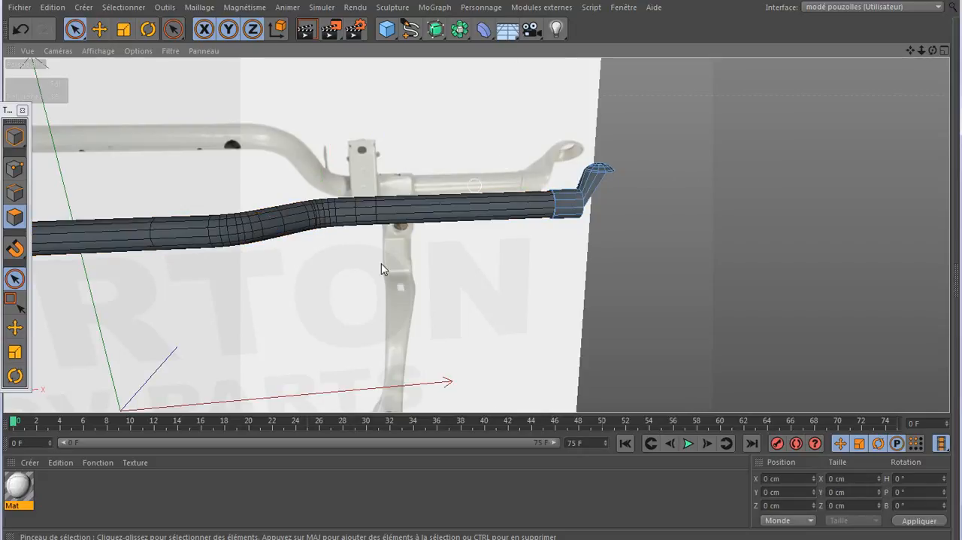
# - Hide and show the bracket object in the object list to check which mesh holds the bar
pyautogui.click(182, 463)
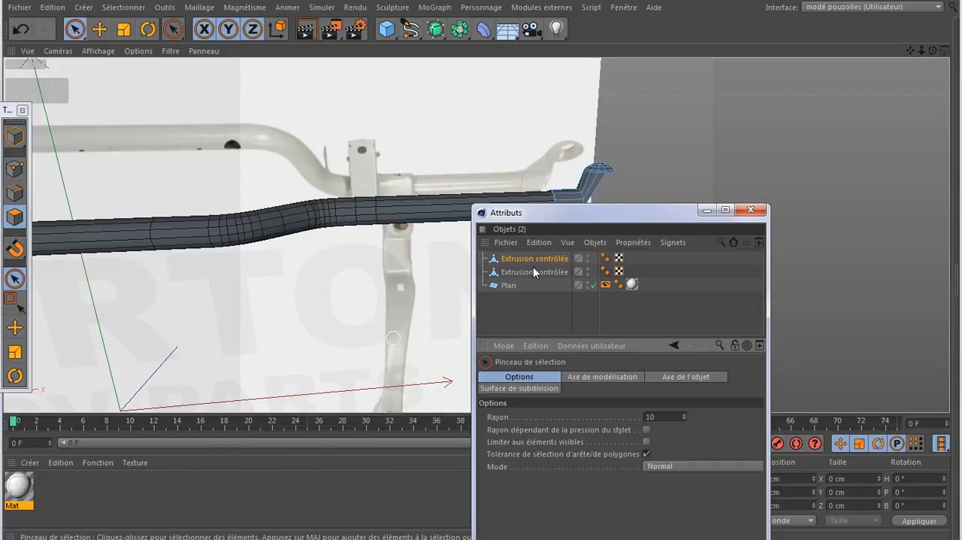
pyautogui.moveTo(604, 212); pyautogui.dragTo(767, 135)
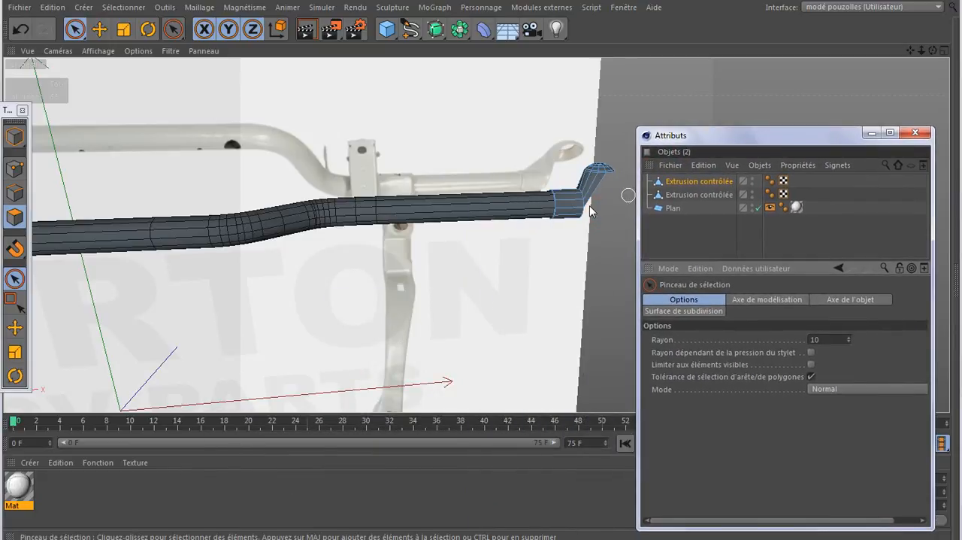
pyautogui.click(753, 182)
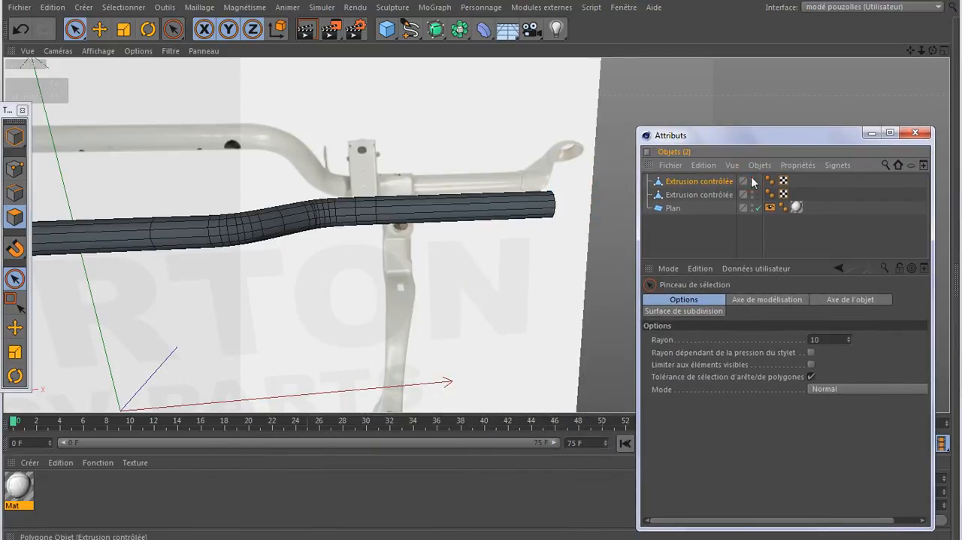
pyautogui.click(697, 194)
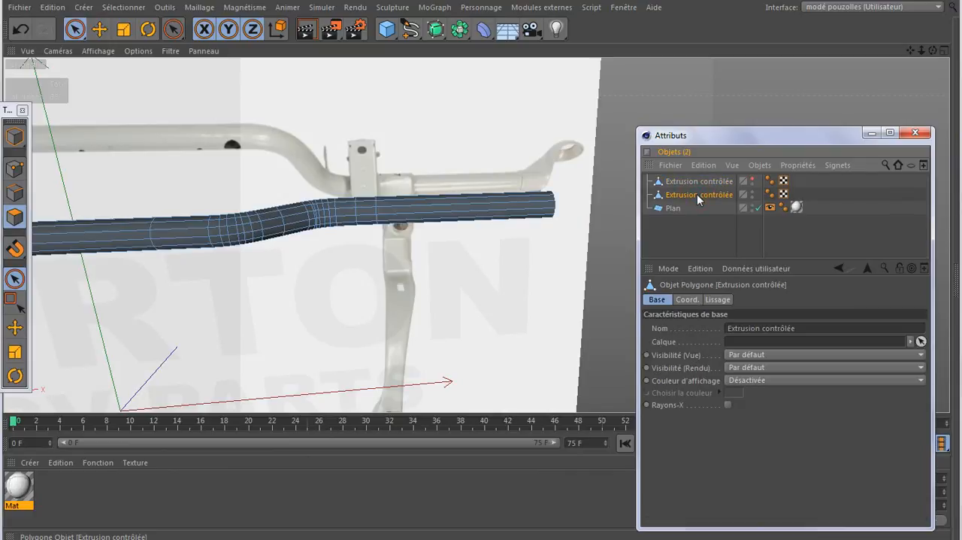
pyautogui.click(753, 182)
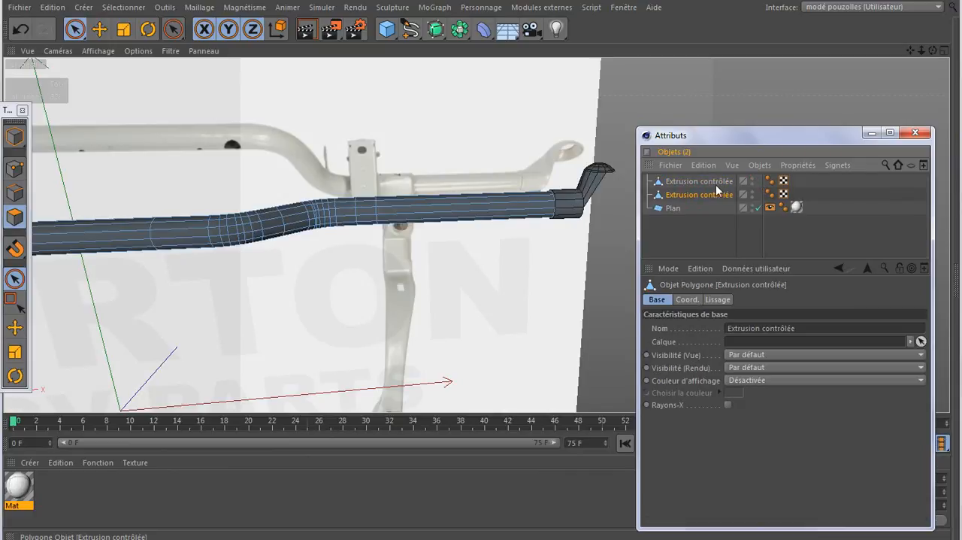
# - Add a Subdivision Surface, group both extrusion meshes in a null and place the null under it
pyautogui.click(711, 184)
pyautogui.click(711, 196)
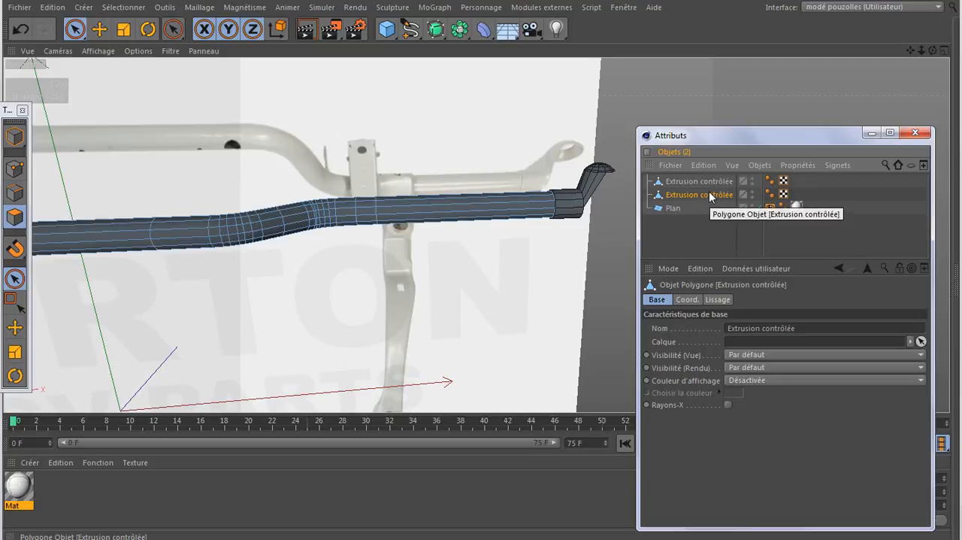
pyautogui.click(435, 29)
pyautogui.moveTo(739, 198); pyautogui.dragTo(708, 214)
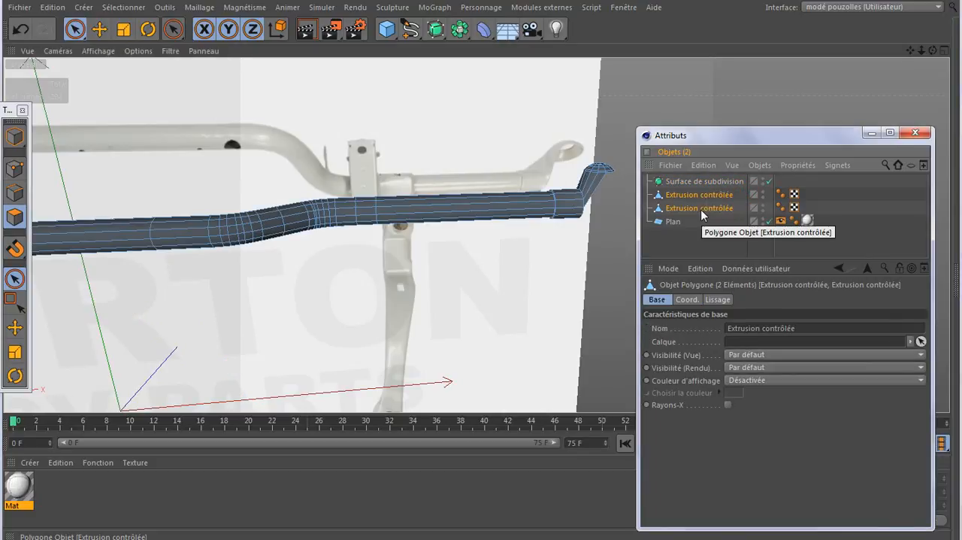
pyautogui.hotkey('alt', 'g')
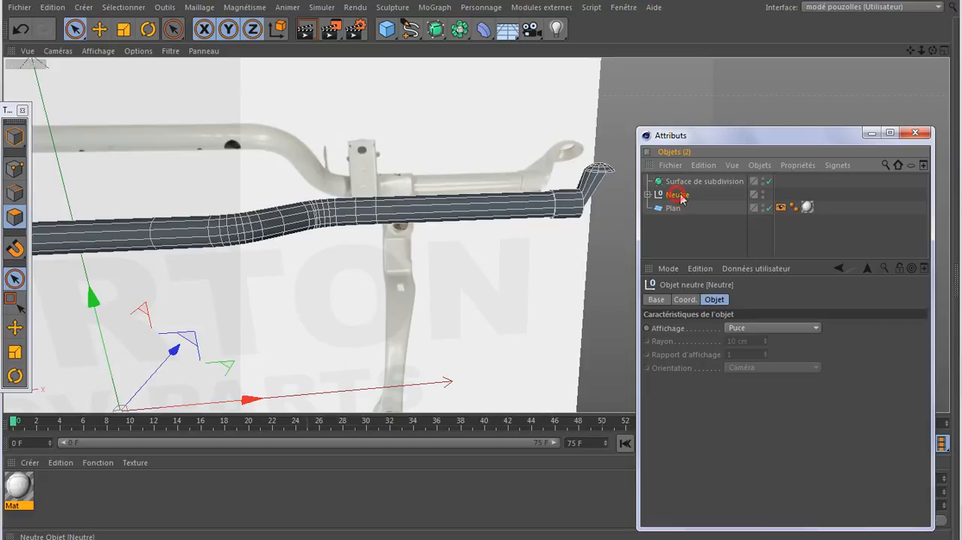
pyautogui.moveTo(708, 192); pyautogui.dragTo(699, 182)
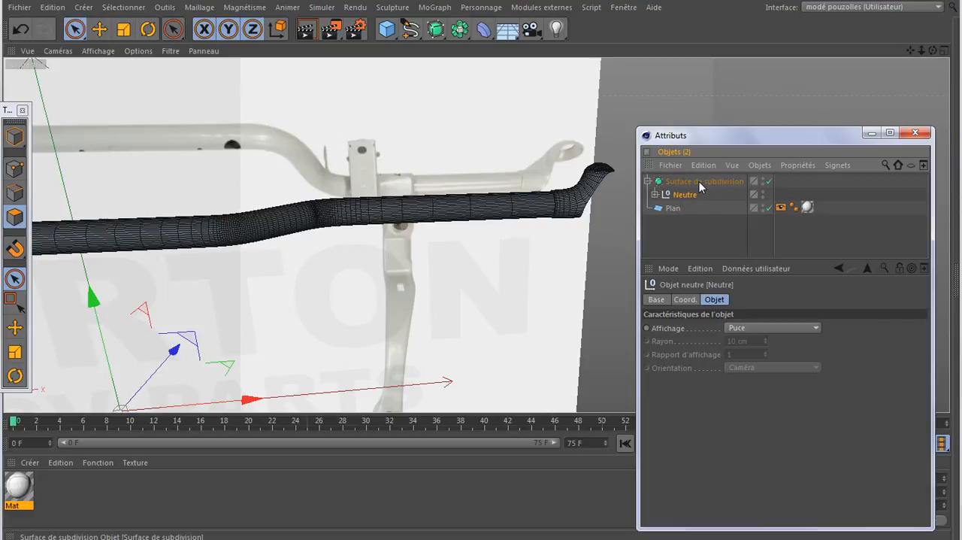
# - Check the smoothed sleeve and headlight cup up close, and turn off the subdivision surface
pyautogui.moveTo(825, 130); pyautogui.dragTo(662, 369)
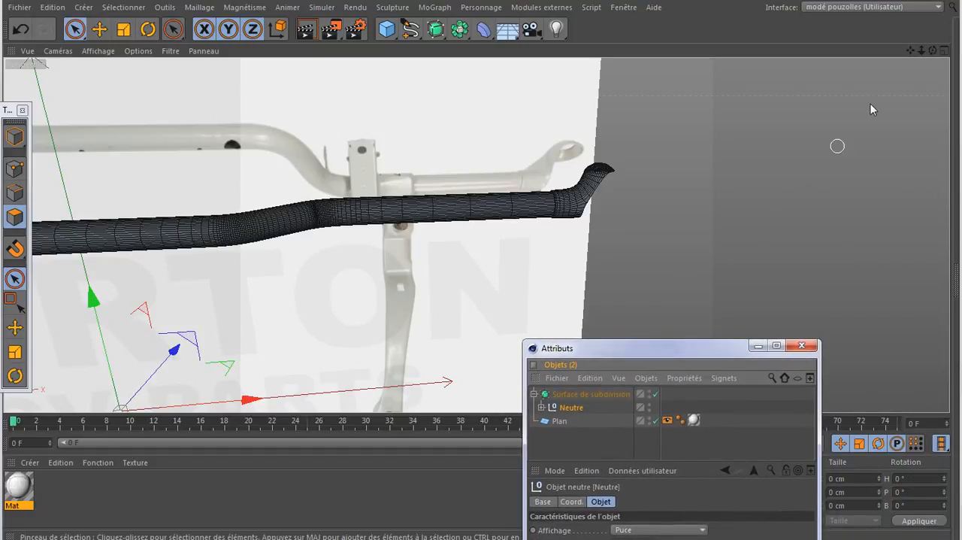
pyautogui.moveTo(932, 50); pyautogui.dragTo(901, 34)
pyautogui.scroll(1, 554, 208)
pyautogui.scroll(5, 554, 207)
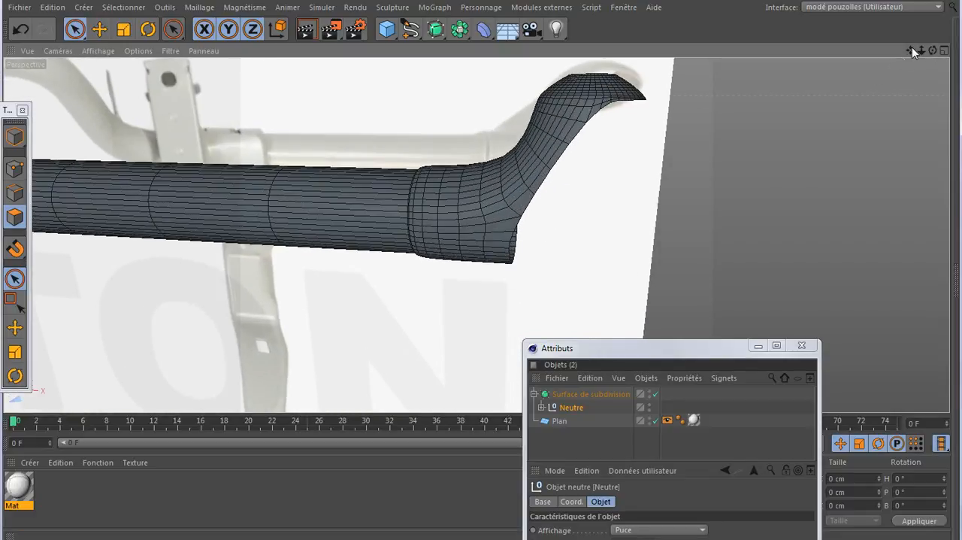
pyautogui.moveTo(910, 50); pyautogui.dragTo(850, 95)
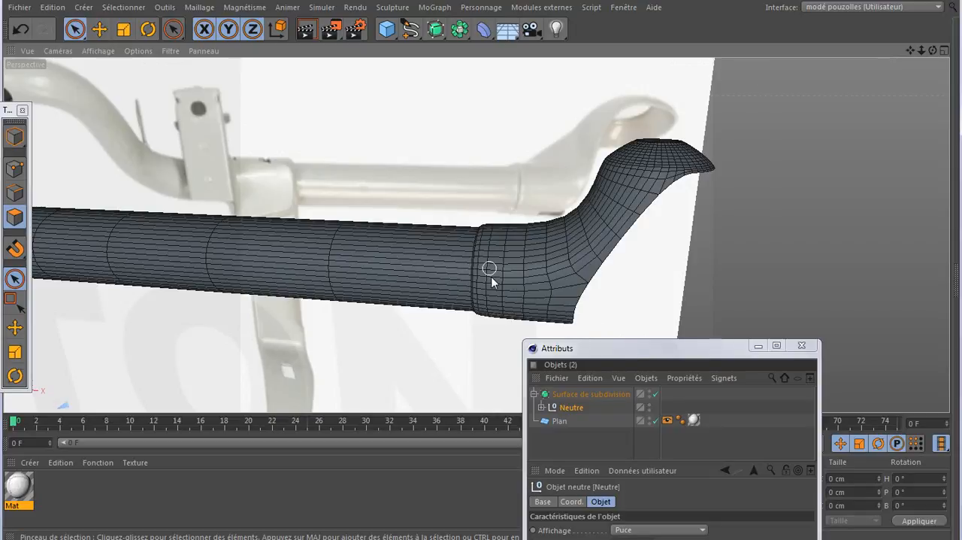
pyautogui.click(655, 394)
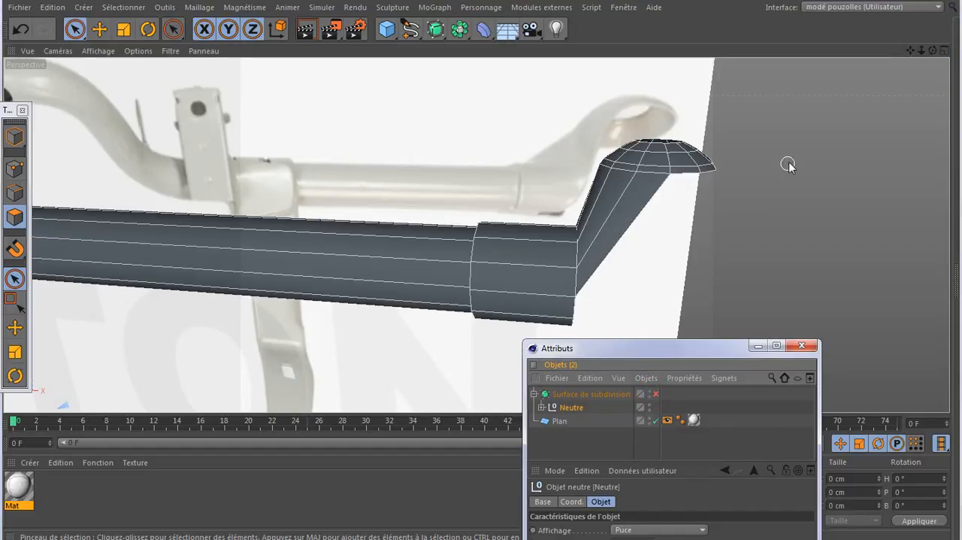
# - Expand the null and make the bracket mesh with the sleeve and cup the active object
pyautogui.scroll(2, 858, 100)
pyautogui.scroll(1, 858, 99)
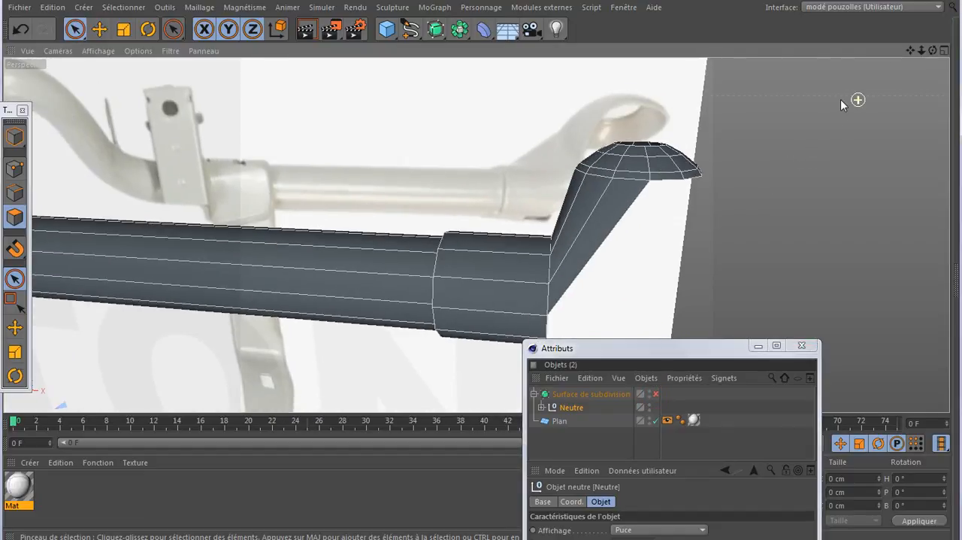
pyautogui.press('k')
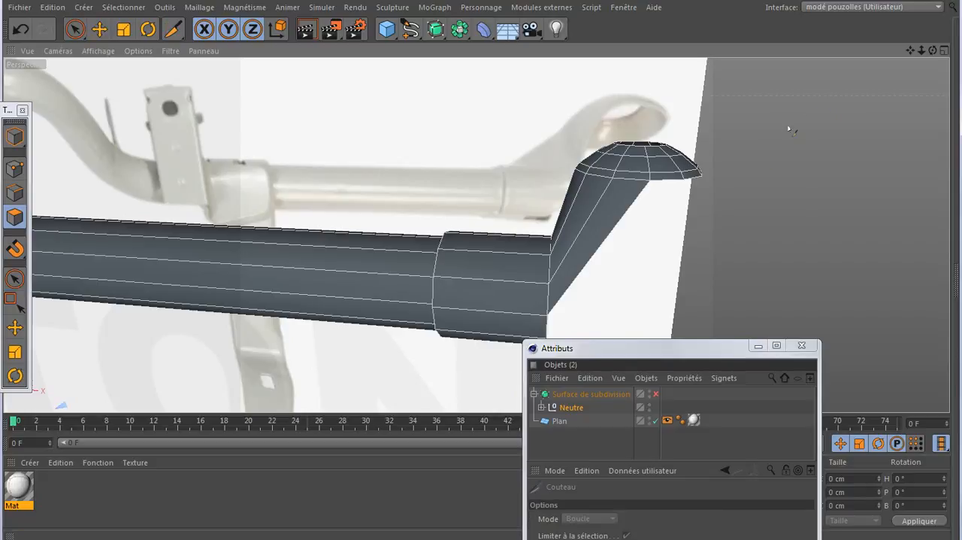
pyautogui.click(541, 407)
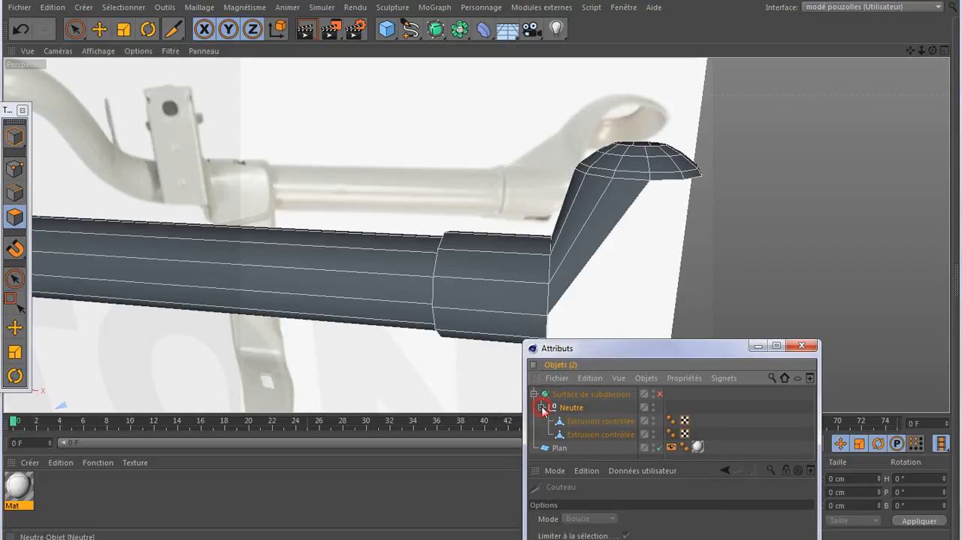
pyautogui.click(599, 421)
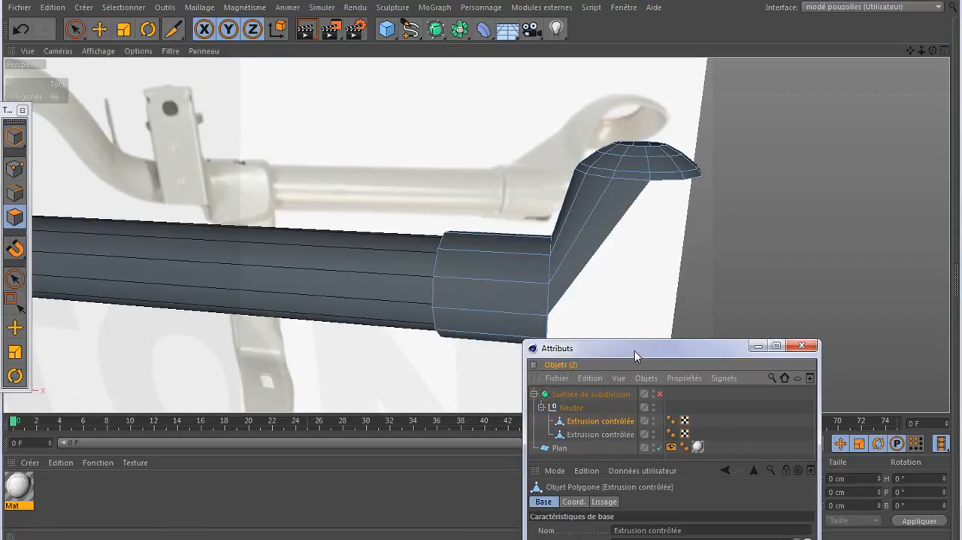
pyautogui.moveTo(635, 350); pyautogui.dragTo(759, 341)
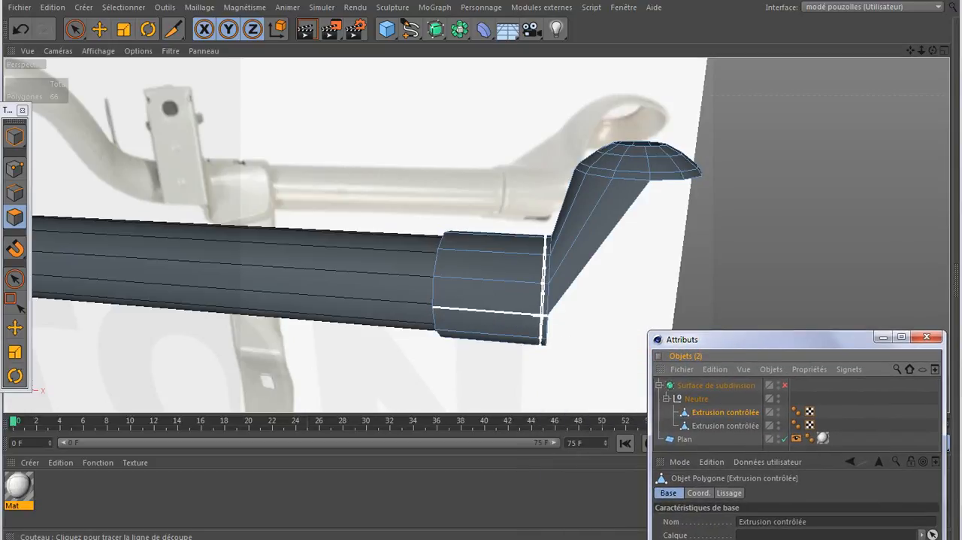
# - Set up point editing with rectangle selection on the bracket in a maximized front view
pyautogui.middleClick(559, 363)
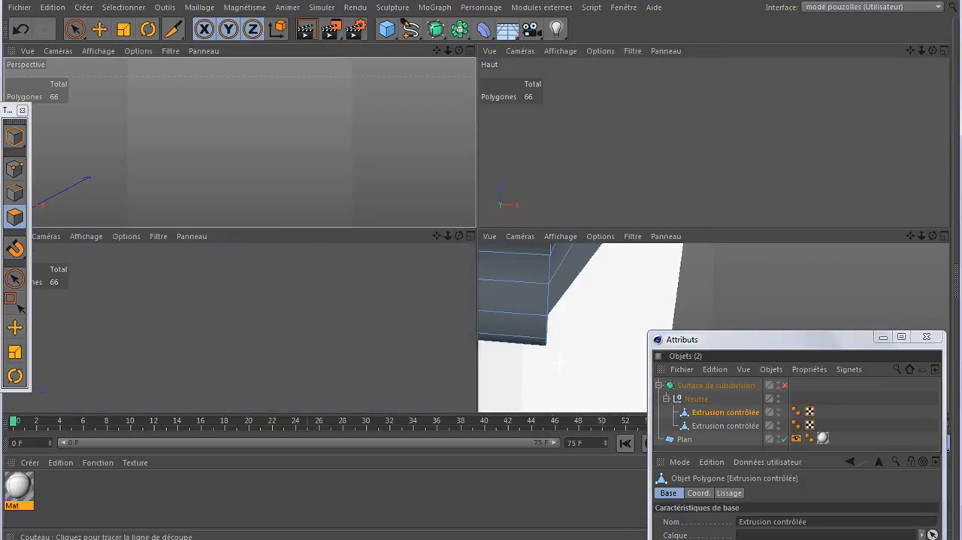
pyautogui.moveTo(749, 341); pyautogui.dragTo(255, 311)
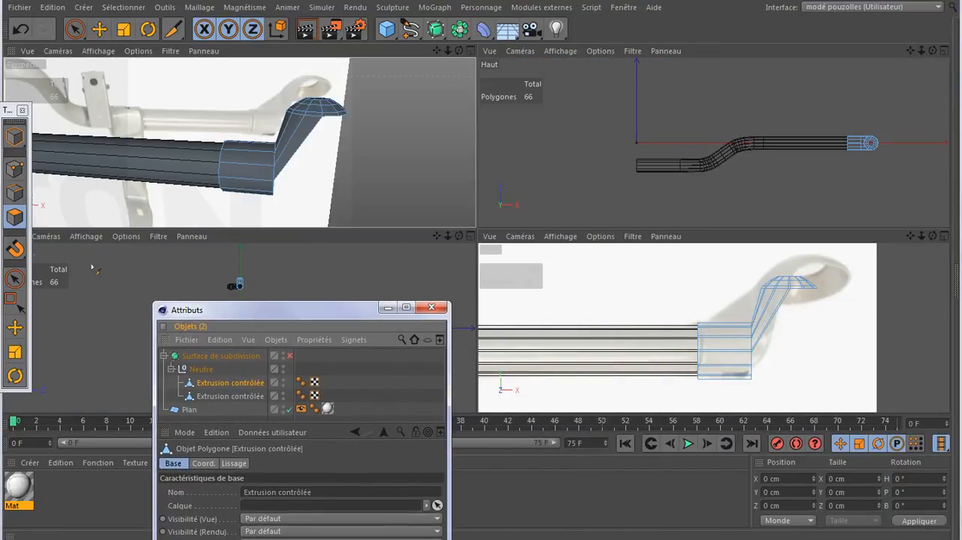
pyautogui.click(14, 167)
pyautogui.click(12, 299)
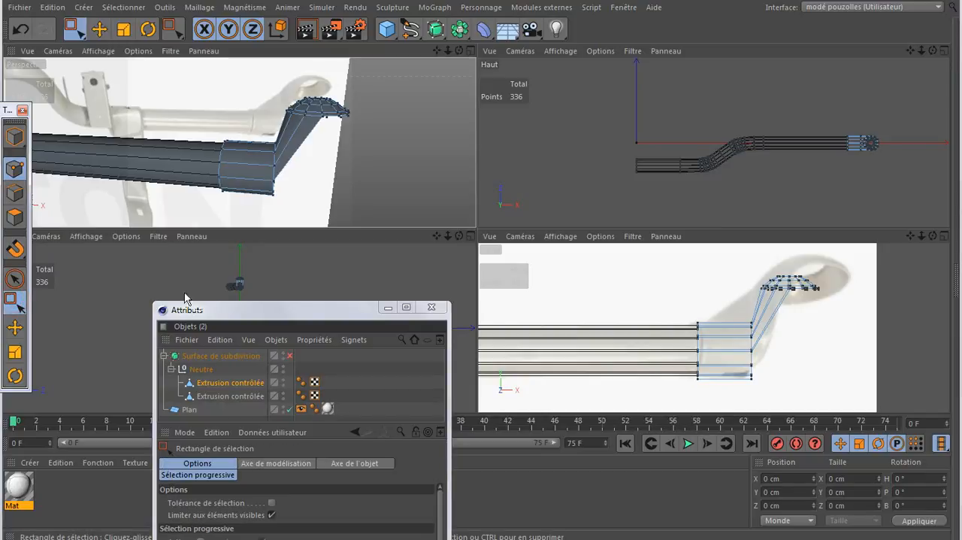
pyautogui.middleClick(743, 388)
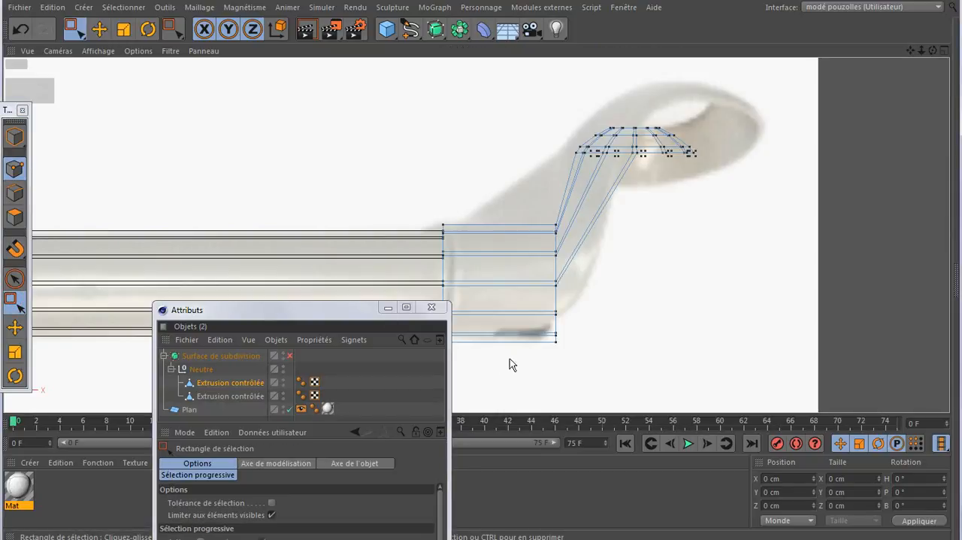
pyautogui.moveTo(354, 307); pyautogui.dragTo(436, 432)
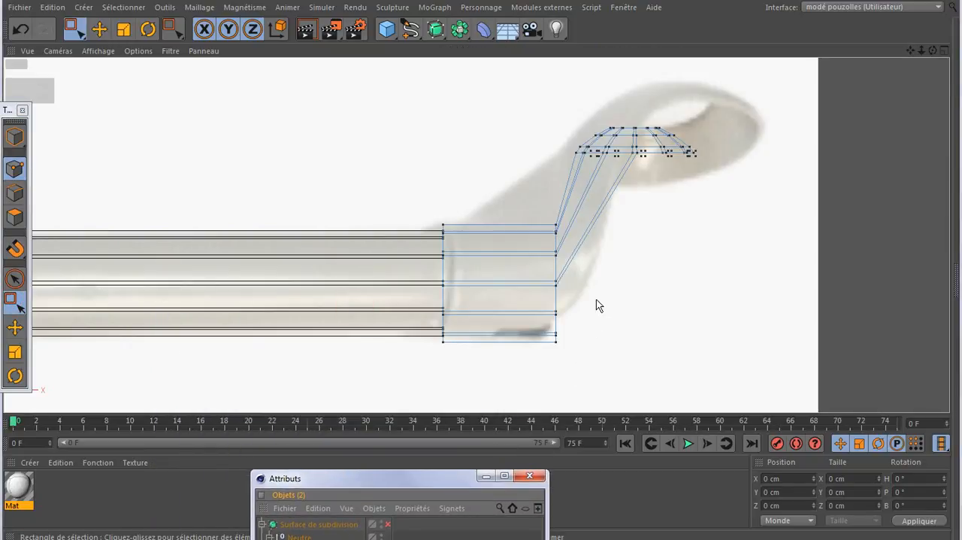
pyautogui.moveTo(596, 299); pyautogui.dragTo(514, 364)
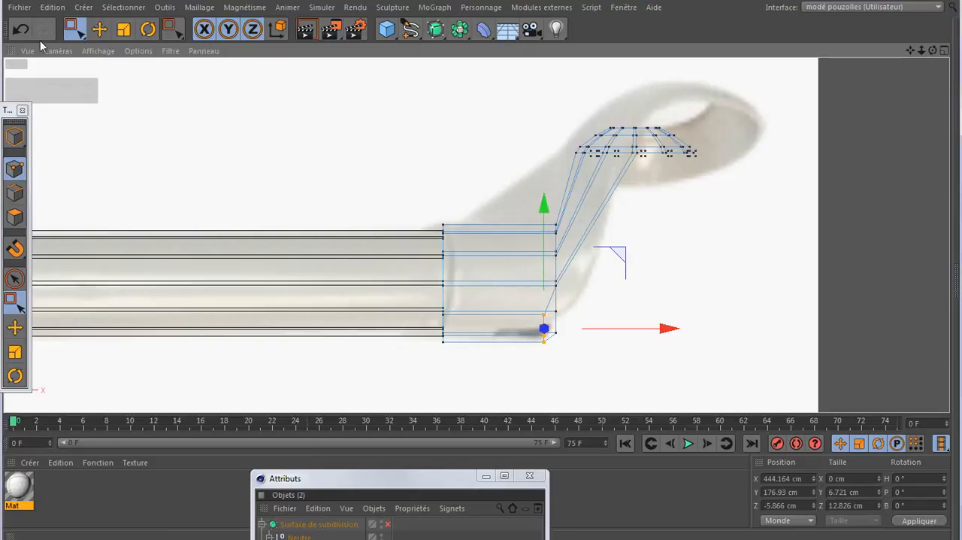
pyautogui.click(20, 29)
# - Allow selection of hidden points and move the lower points of the sleeve's outer end inward to about X 443.7 cm
pyautogui.moveTo(361, 478); pyautogui.dragTo(404, 205)
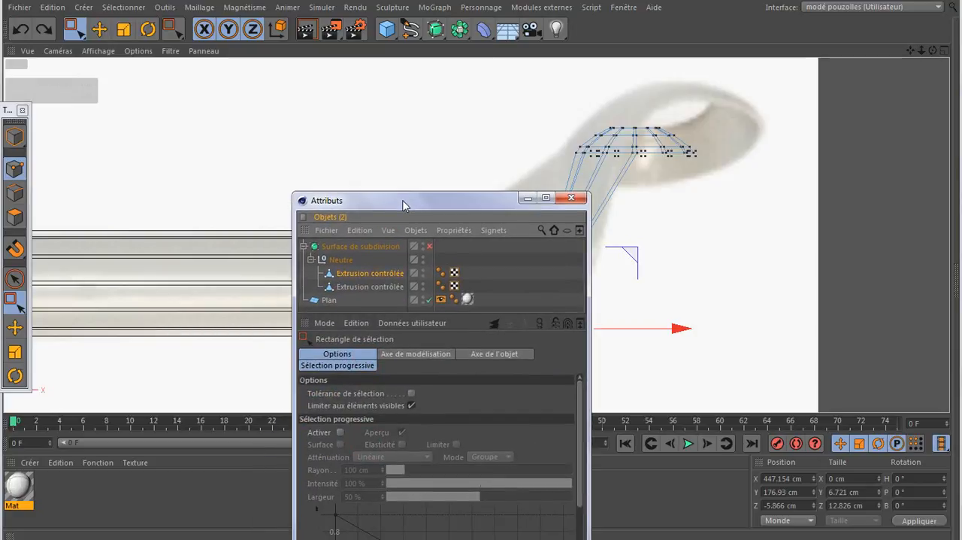
pyautogui.click(411, 405)
pyautogui.moveTo(490, 210); pyautogui.dragTo(487, 476)
pyautogui.moveTo(616, 296); pyautogui.dragTo(519, 370)
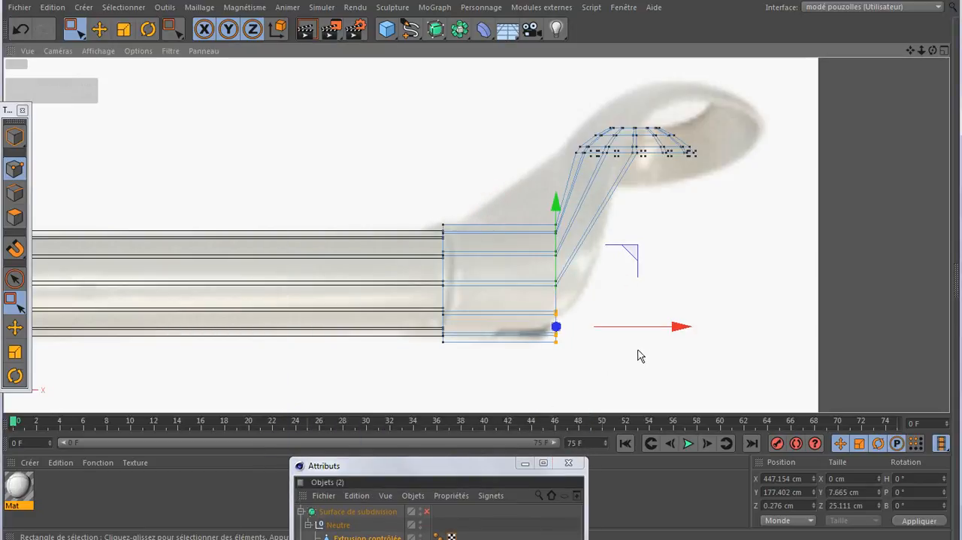
pyautogui.moveTo(653, 333); pyautogui.dragTo(640, 335)
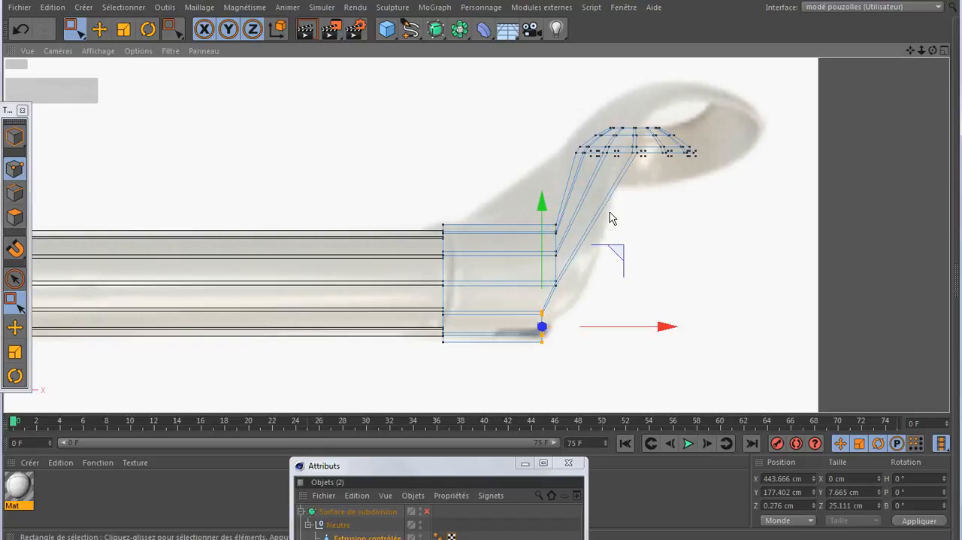
pyautogui.click(565, 346)
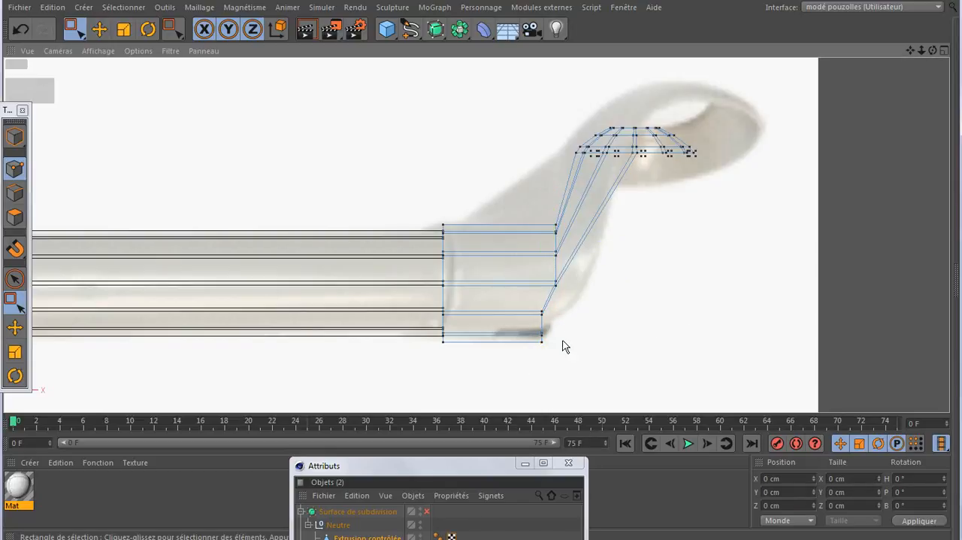
# - Stagger the sleeve end's lower points inward along X: bottom rows to about 440.2 cm, lowest point to about 439.2 cm, row above slightly
pyautogui.moveTo(566, 328); pyautogui.dragTo(531, 356)
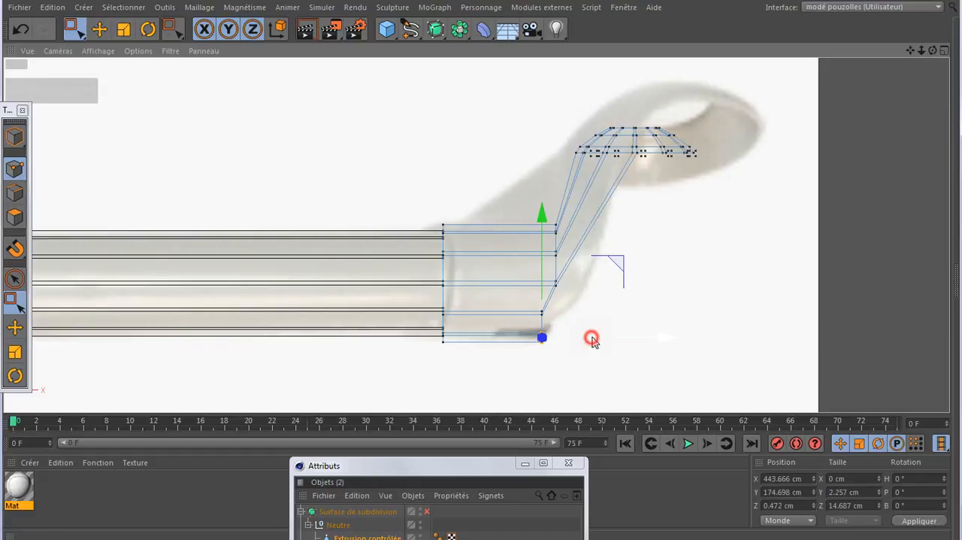
pyautogui.moveTo(591, 340); pyautogui.dragTo(574, 340)
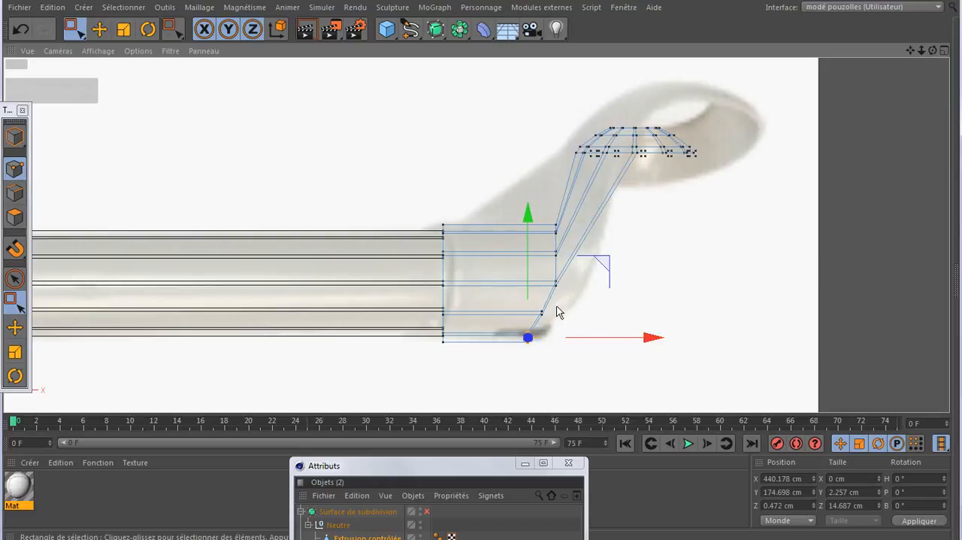
pyautogui.click(540, 312)
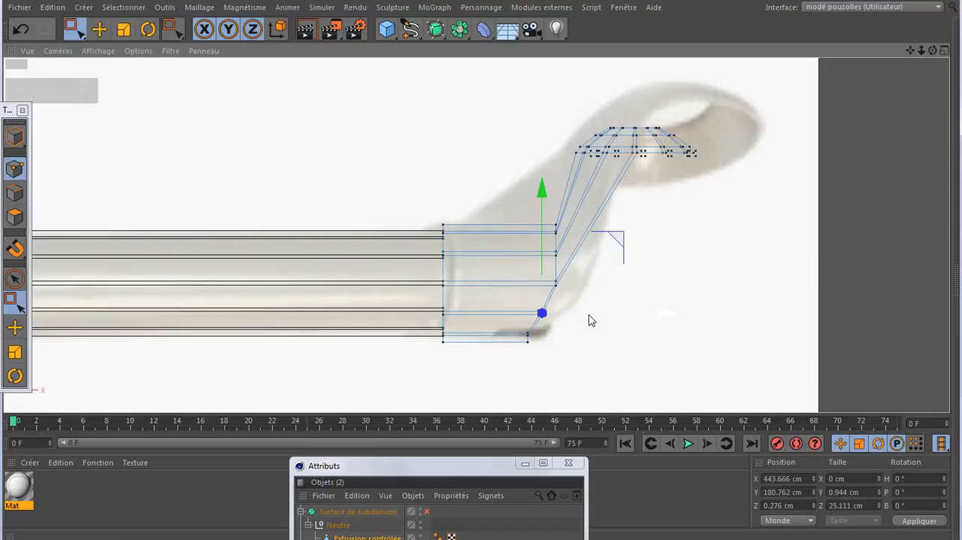
pyautogui.moveTo(587, 317); pyautogui.dragTo(564, 348)
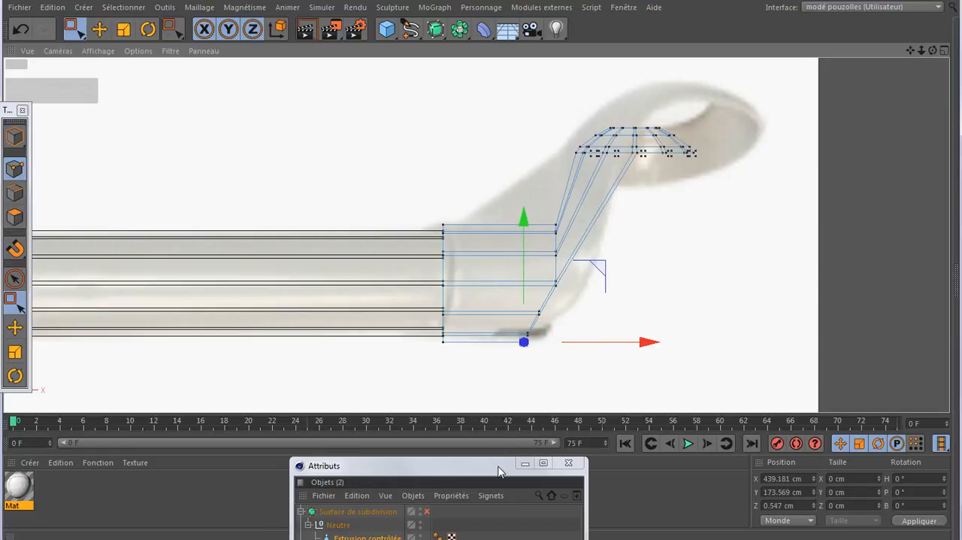
pyautogui.click(569, 377)
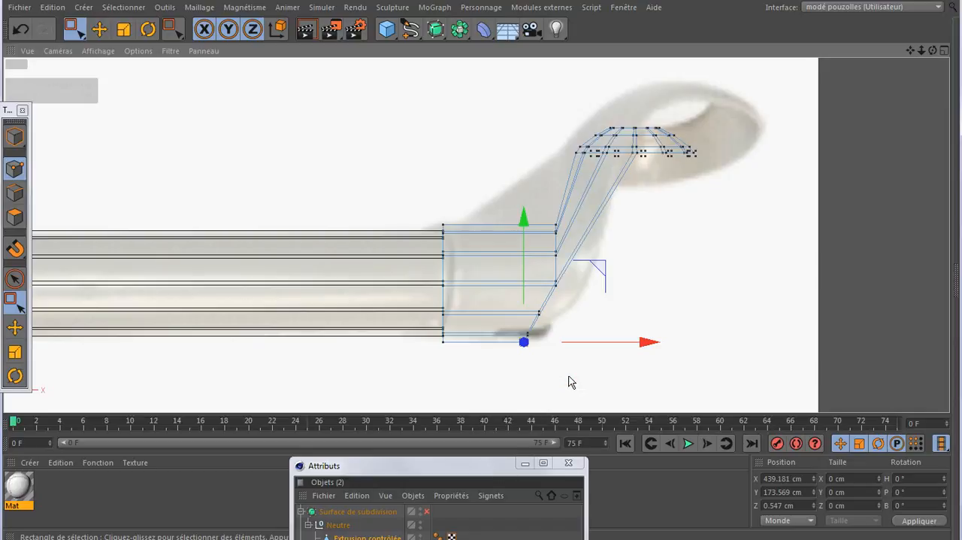
# - Cut a loop close to each end of the bracket's sleeve with the Knife to sharpen its edges
pyautogui.press('k')
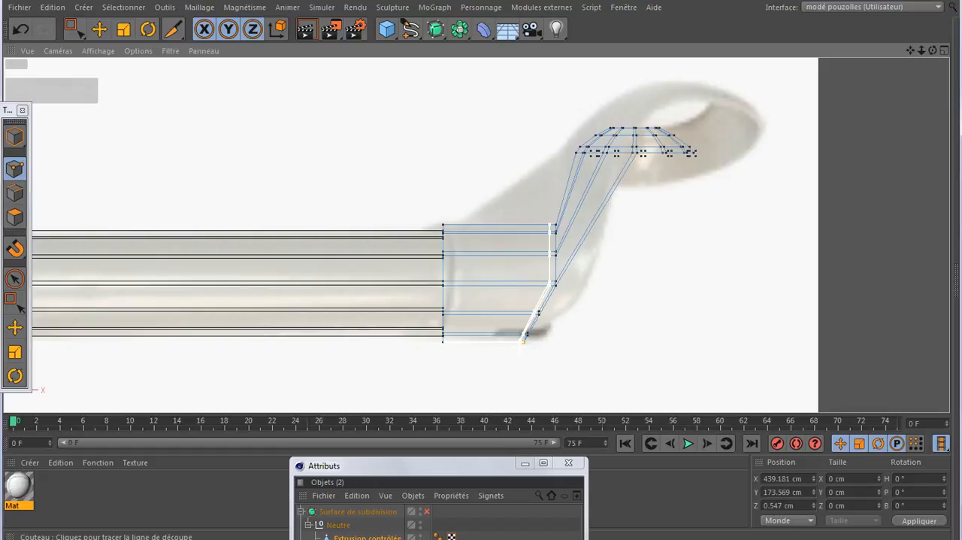
pyautogui.click(524, 339)
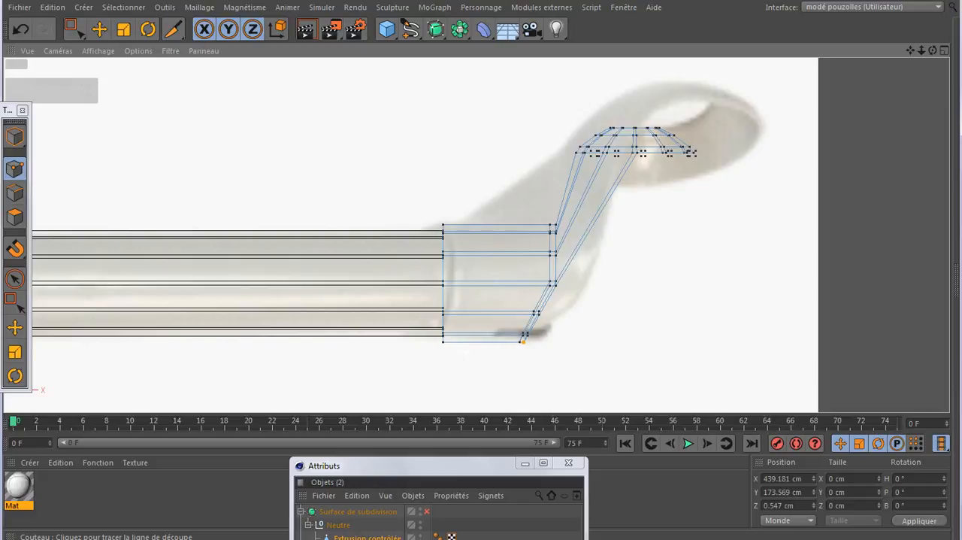
pyautogui.click(444, 340)
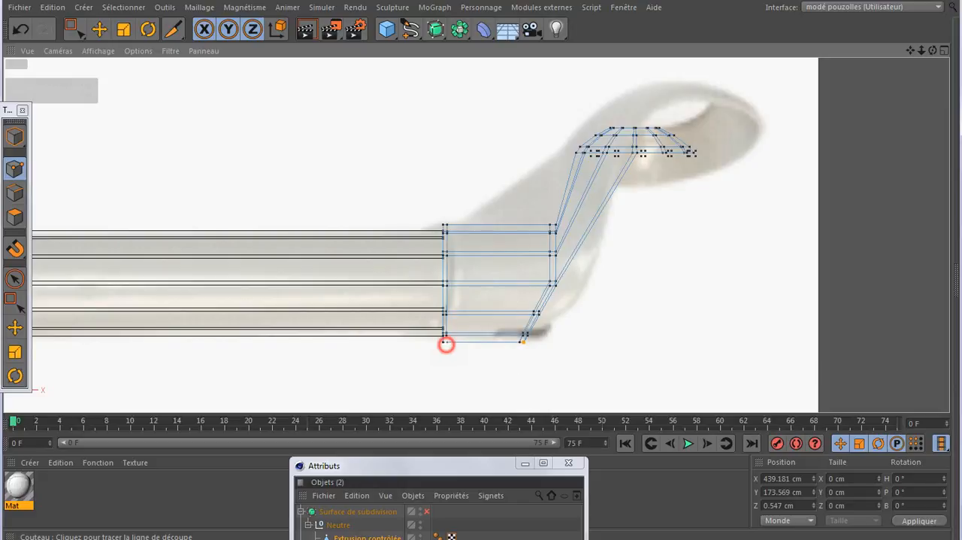
# - Turn the subdivision surface back on and check the smoothed sleeve in the perspective view
pyautogui.click(428, 511)
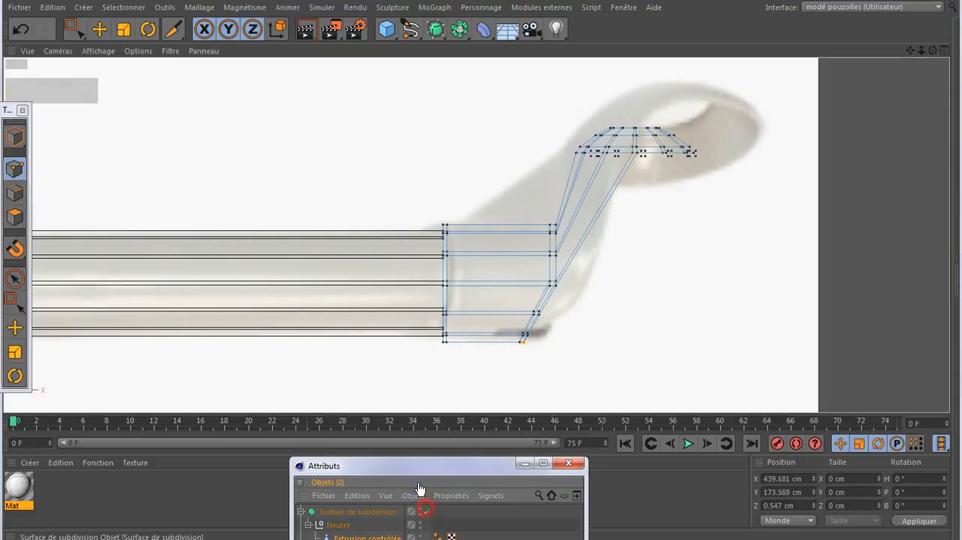
pyautogui.middleClick(307, 212)
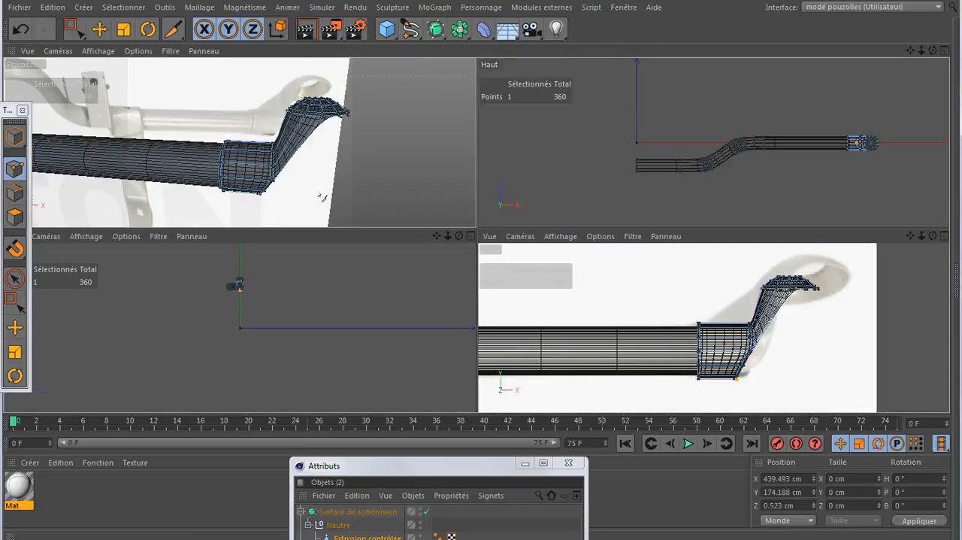
pyautogui.middleClick(258, 211)
pyautogui.keyDown('alt'); pyautogui.moveTo(466, 266); pyautogui.dragTo(630, 213, button='right'); pyautogui.keyUp('alt')
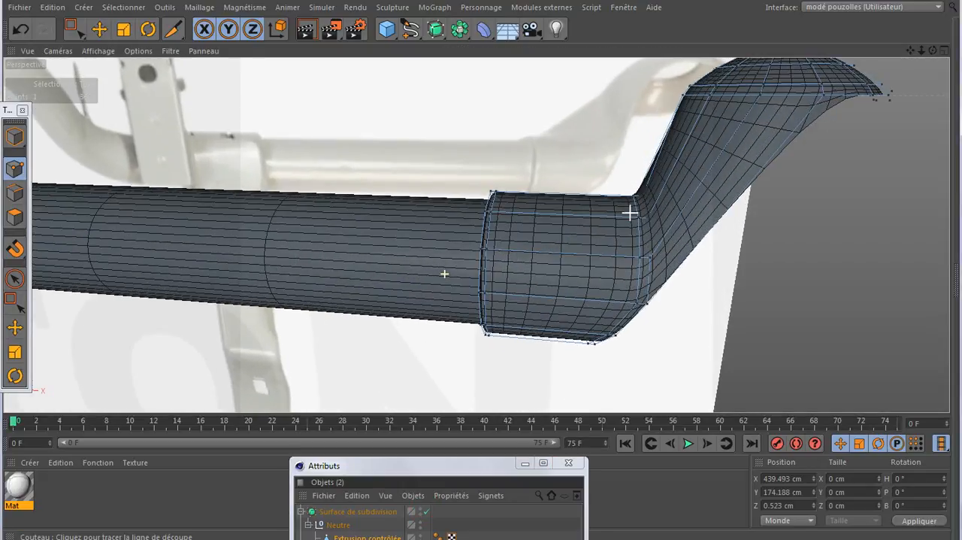
pyautogui.moveTo(933, 51); pyautogui.dragTo(949, 52)
pyautogui.keyDown('alt'); pyautogui.moveTo(476, 234); pyautogui.dragTo(486, 285); pyautogui.keyUp('alt')
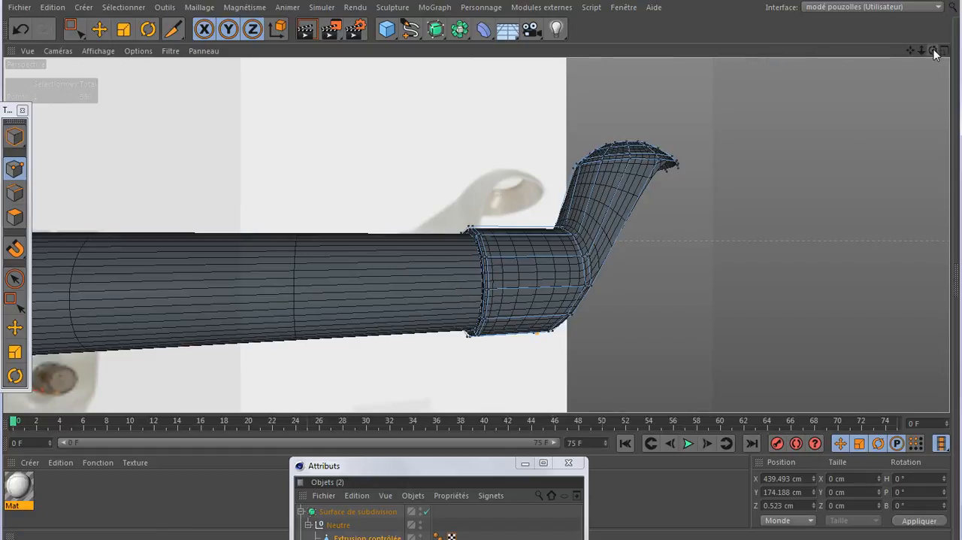
# - Include the bar mesh in the selection, select all points of both meshes and run Optimize to merge duplicate points
pyautogui.moveTo(933, 50); pyautogui.dragTo(880, 60)
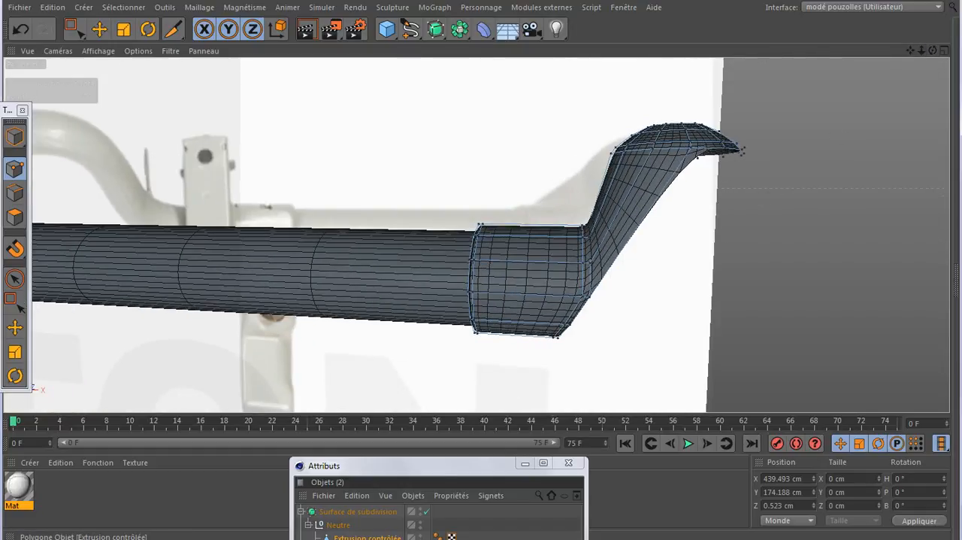
pyautogui.keyDown('ctrl'); pyautogui.click(376, 539); pyautogui.keyUp('ctrl')
pyautogui.scroll(-3, 714, 244)
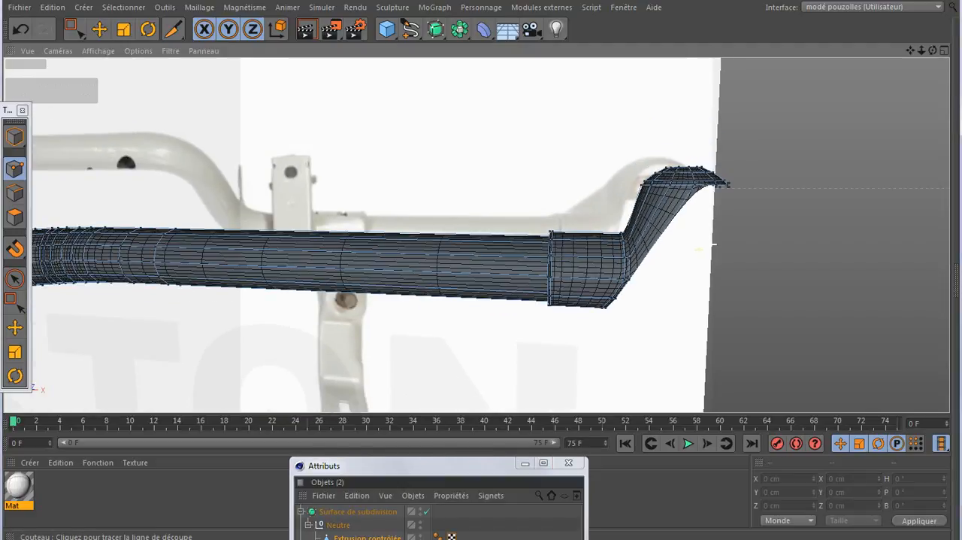
pyautogui.scroll(-6, 748, 290)
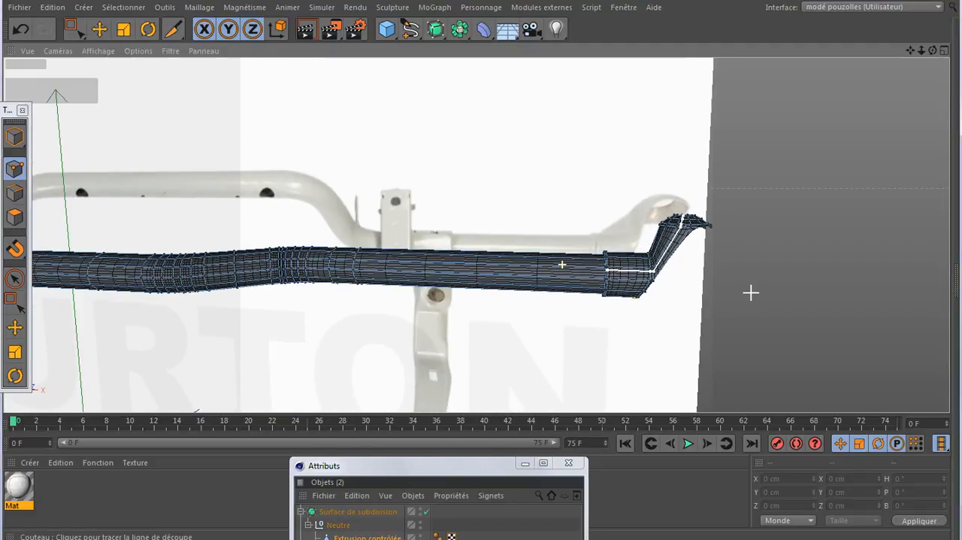
pyautogui.scroll(-4, 797, 289)
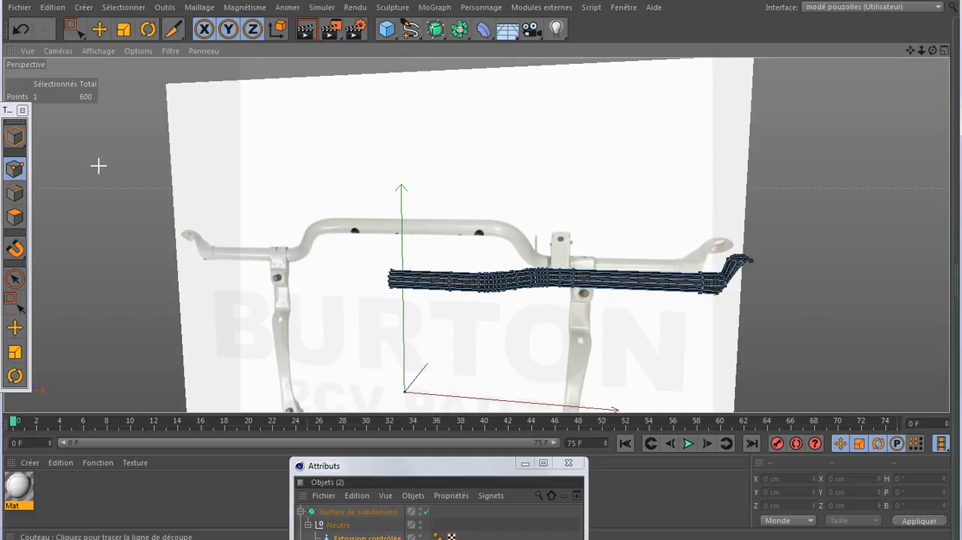
pyautogui.hotkey('ctrl', 'a')
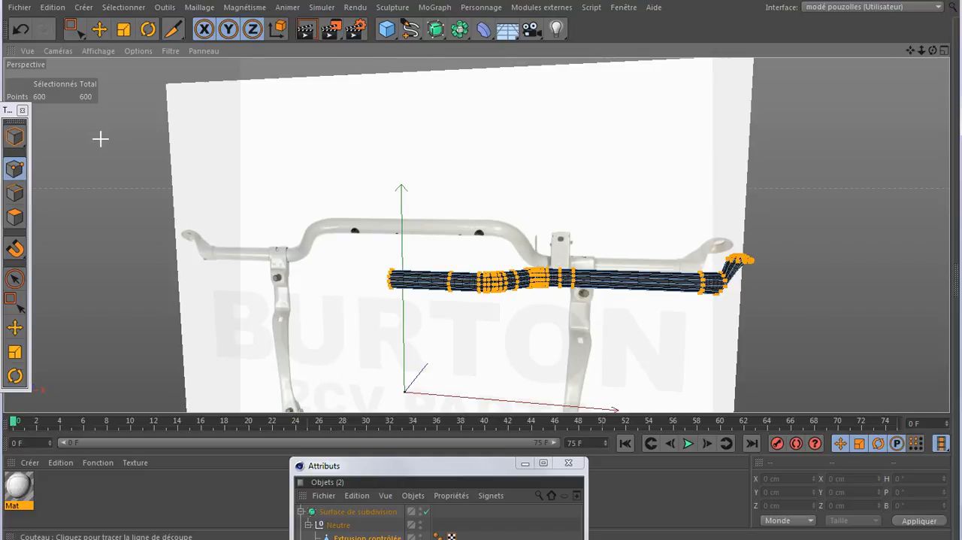
pyautogui.rightClick(123, 88)
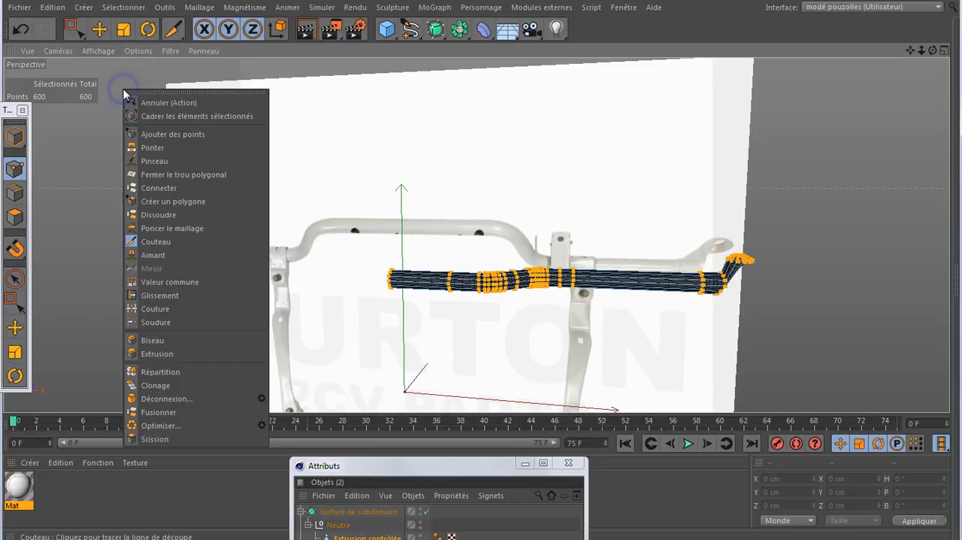
pyautogui.click(146, 426)
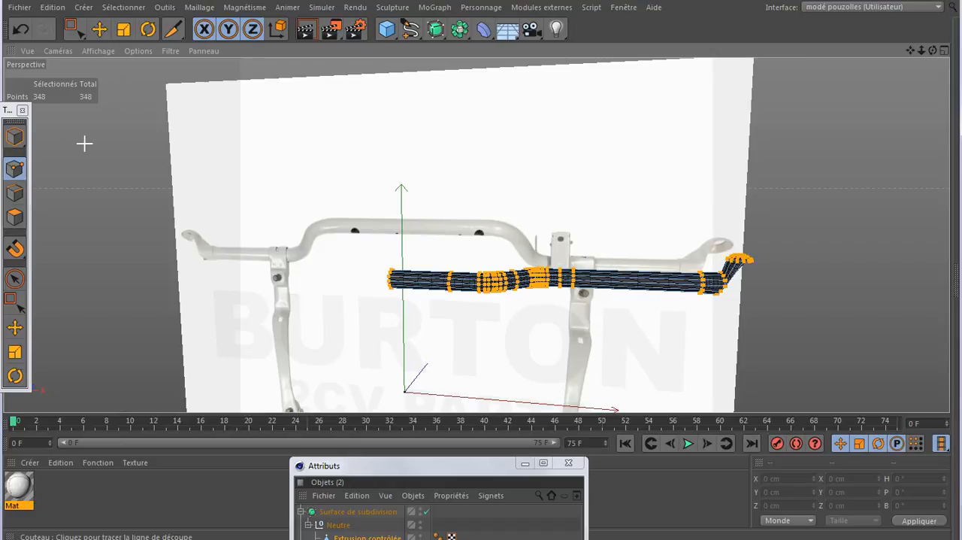
# - Select only the bracket mesh and turn off the subdivision surface
pyautogui.moveTo(429, 471); pyautogui.dragTo(296, 177)
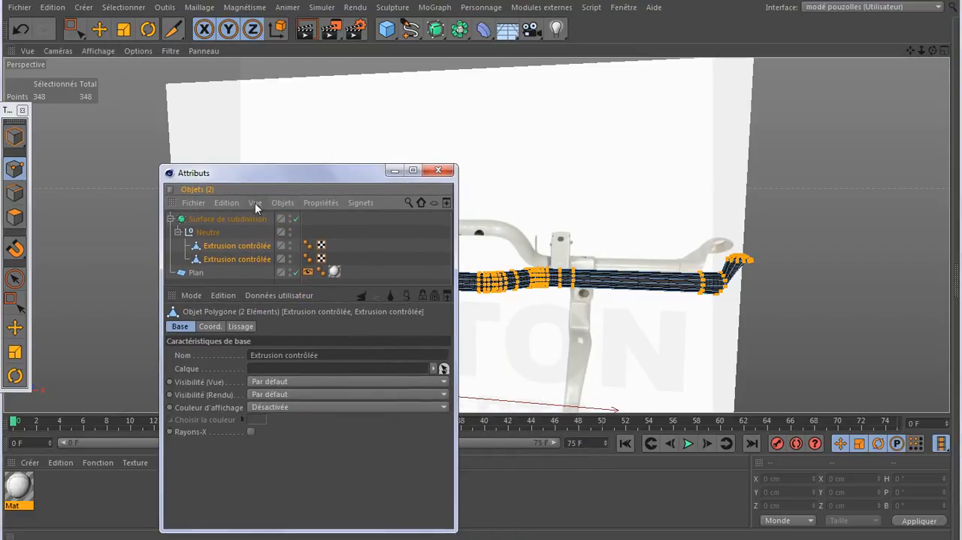
pyautogui.click(227, 245)
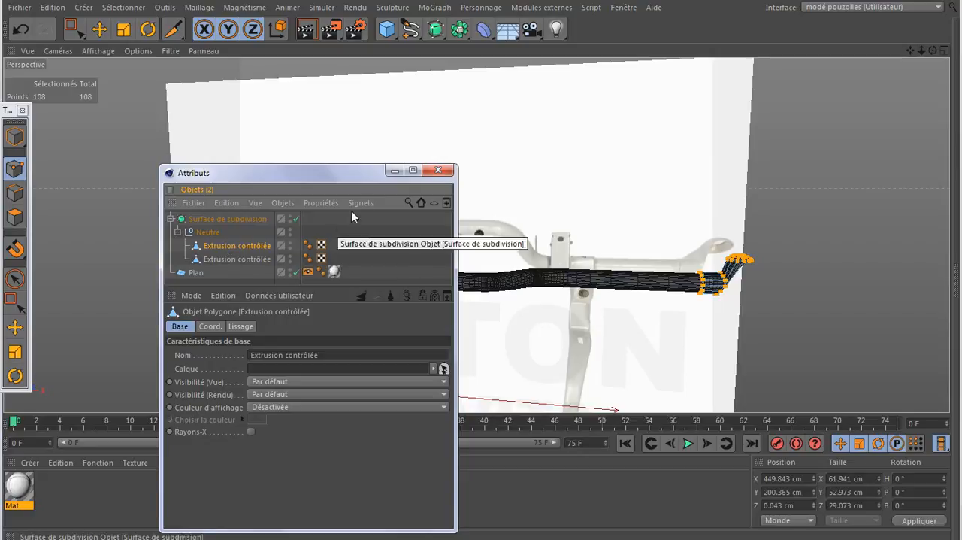
pyautogui.click(294, 219)
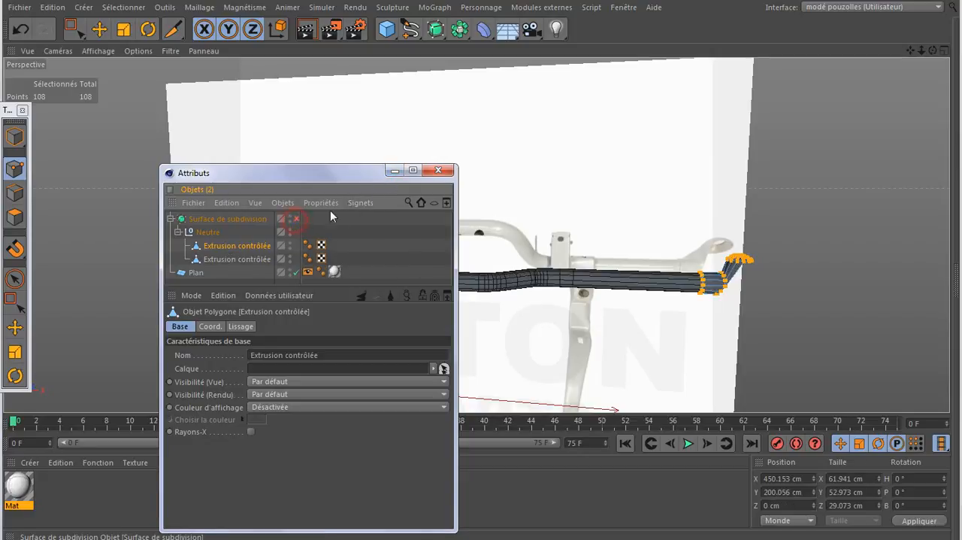
pyautogui.click(392, 170)
# - Select the six polygons running along the sleeve's top, the bend and the arm's inner face, and extrude them upward in the front view
pyautogui.scroll(4, 743, 286)
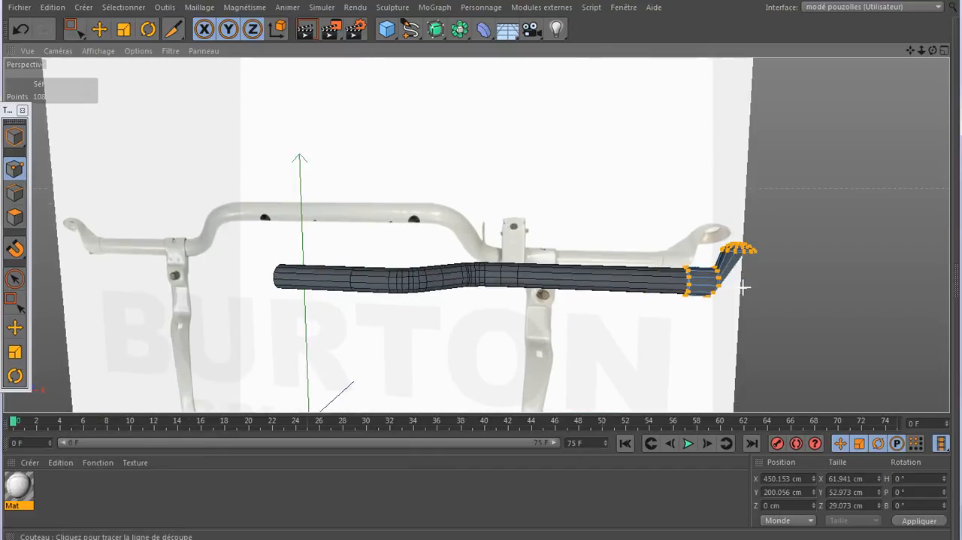
pyautogui.scroll(3, 743, 287)
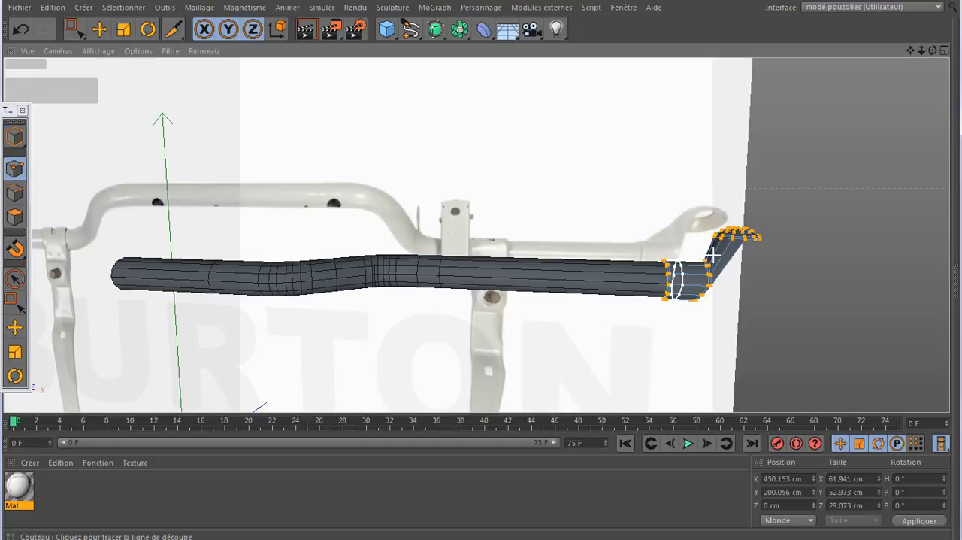
pyautogui.click(14, 216)
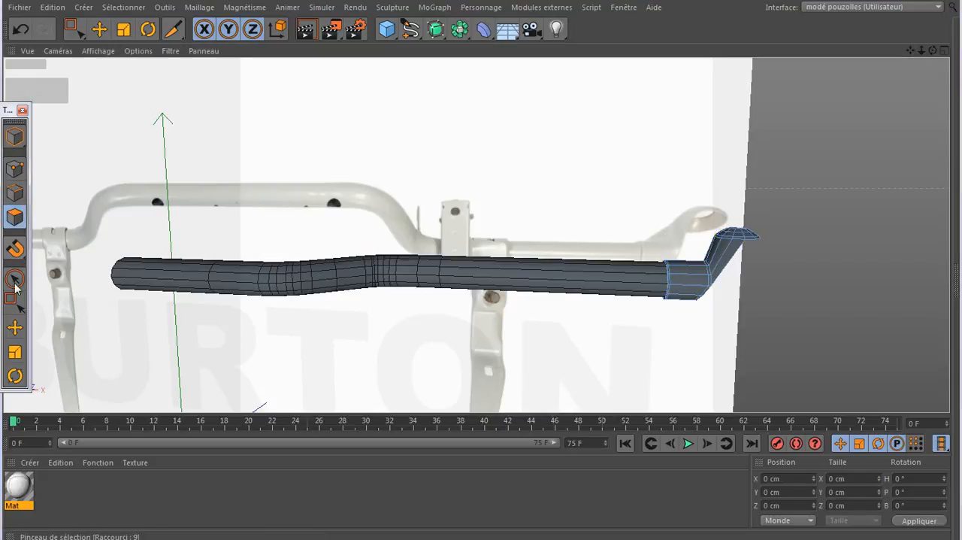
pyautogui.click(16, 327)
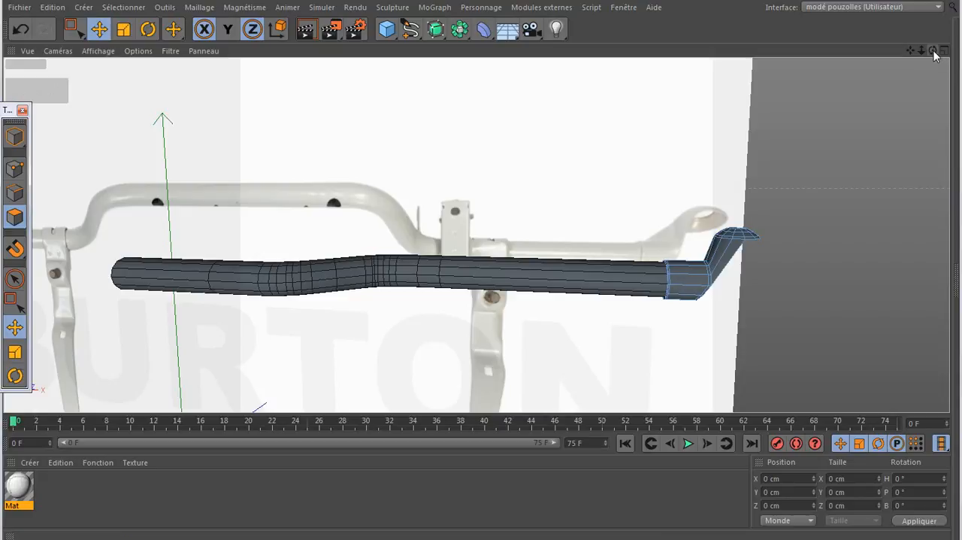
pyautogui.moveTo(933, 49); pyautogui.dragTo(914, 52)
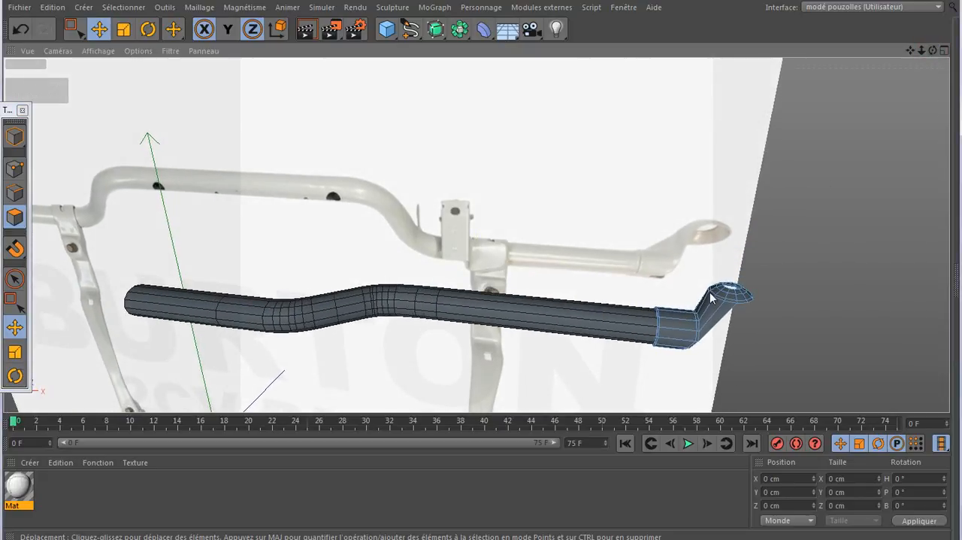
pyautogui.scroll(5, 711, 297)
pyautogui.scroll(1, 727, 284)
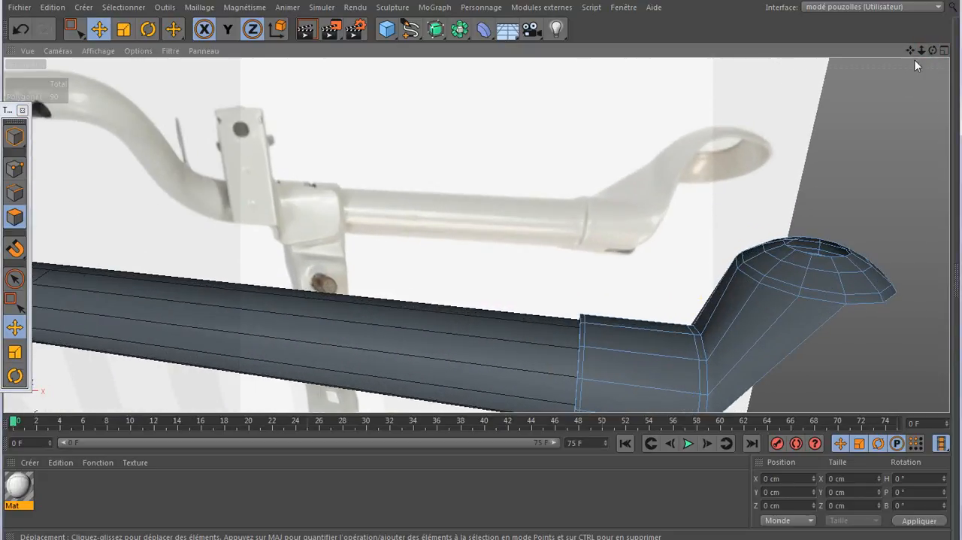
pyautogui.moveTo(933, 50)
pyautogui.mouseDown()
pyautogui.moveTo(924, 57)
pyautogui.moveTo(932, 62)
pyautogui.moveTo(922, 47)
pyautogui.moveTo(902, 65)
pyautogui.mouseUp()
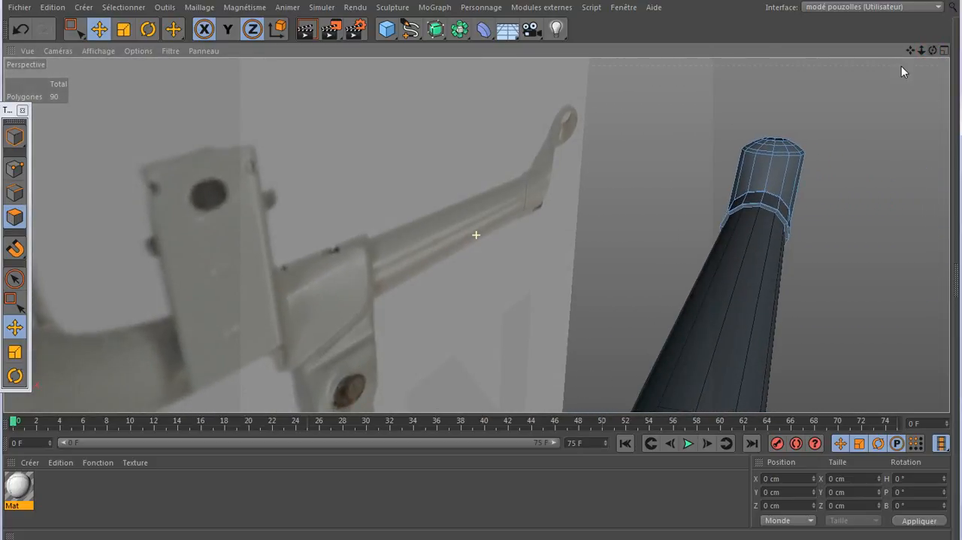
pyautogui.click(762, 182)
pyautogui.keyDown('shift'); pyautogui.click(776, 179); pyautogui.keyUp('shift')
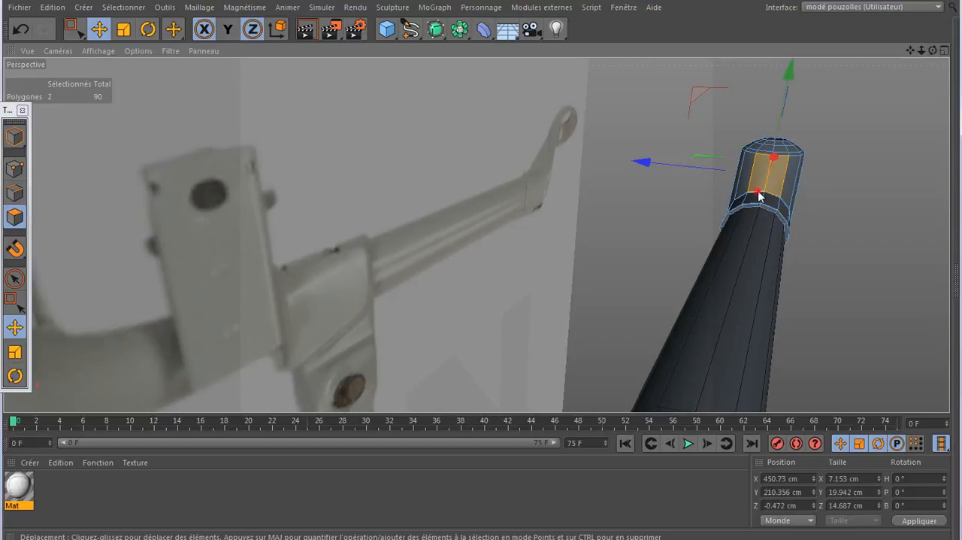
pyautogui.keyDown('shift'); pyautogui.click(769, 199); pyautogui.keyUp('shift')
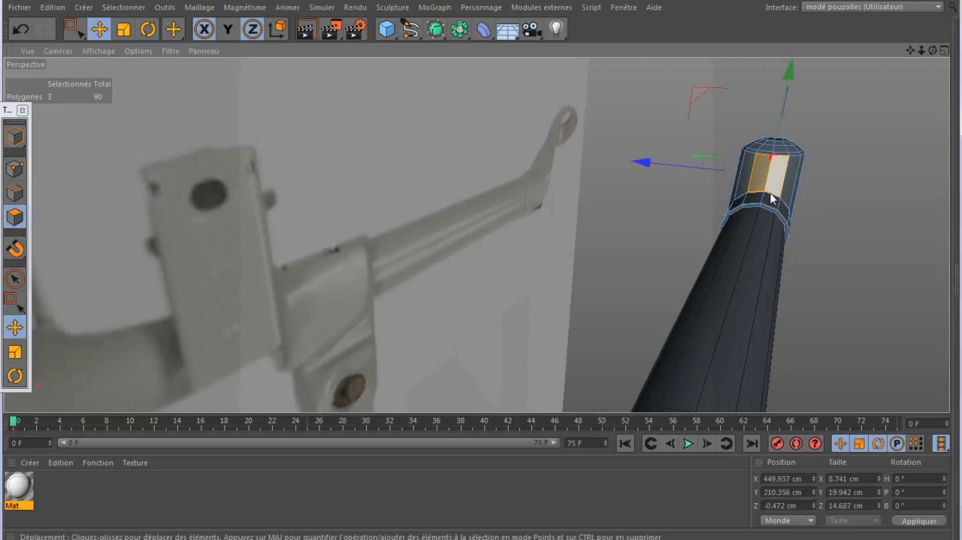
pyautogui.keyDown('ctrl'); pyautogui.click(771, 194); pyautogui.keyUp('ctrl')
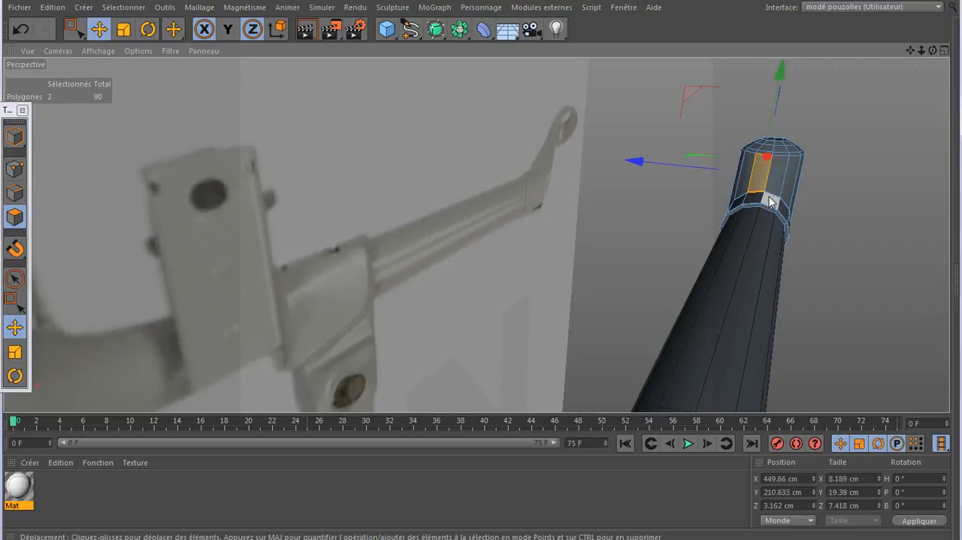
pyautogui.keyDown('shift'); pyautogui.click(770, 199); pyautogui.keyUp('shift')
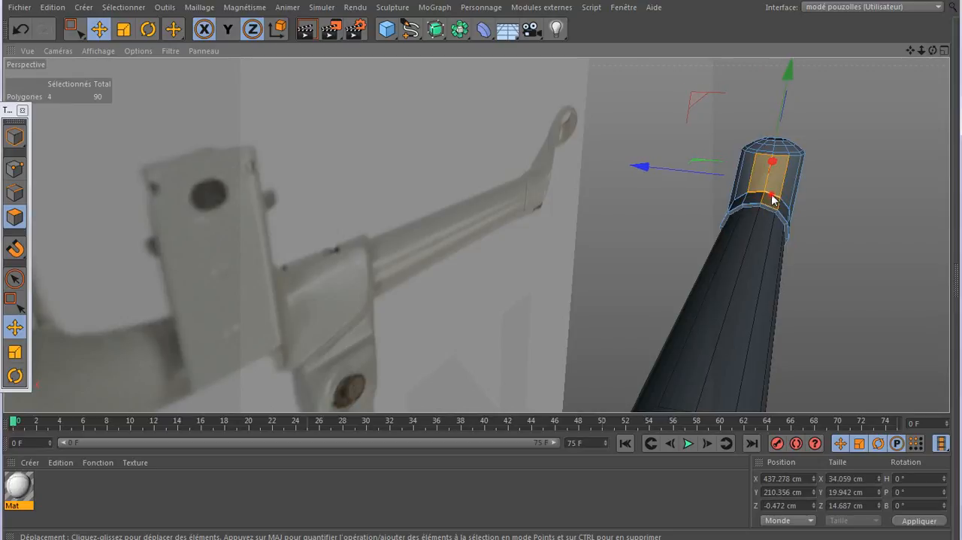
pyautogui.keyDown('shift'); pyautogui.click(756, 198); pyautogui.keyUp('shift')
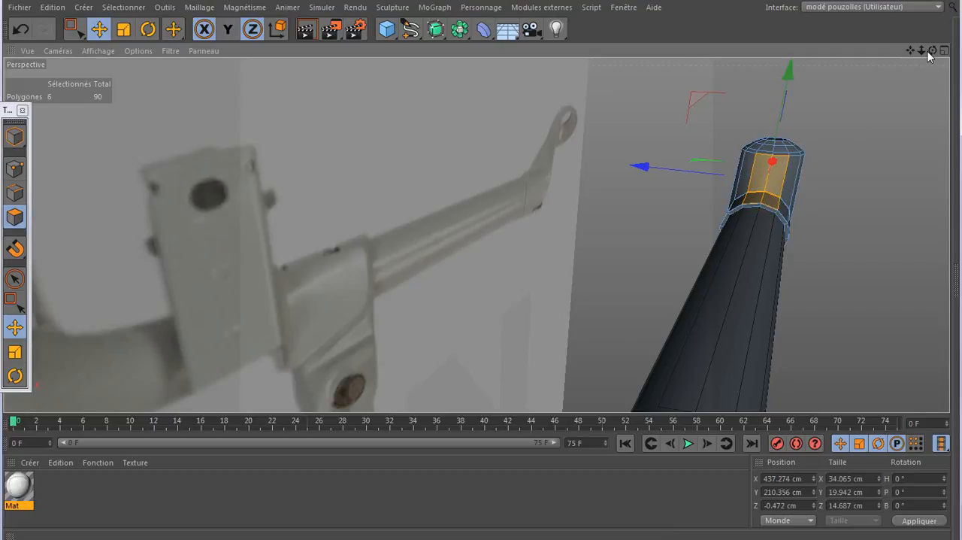
pyautogui.moveTo(933, 51); pyautogui.dragTo(773, 30)
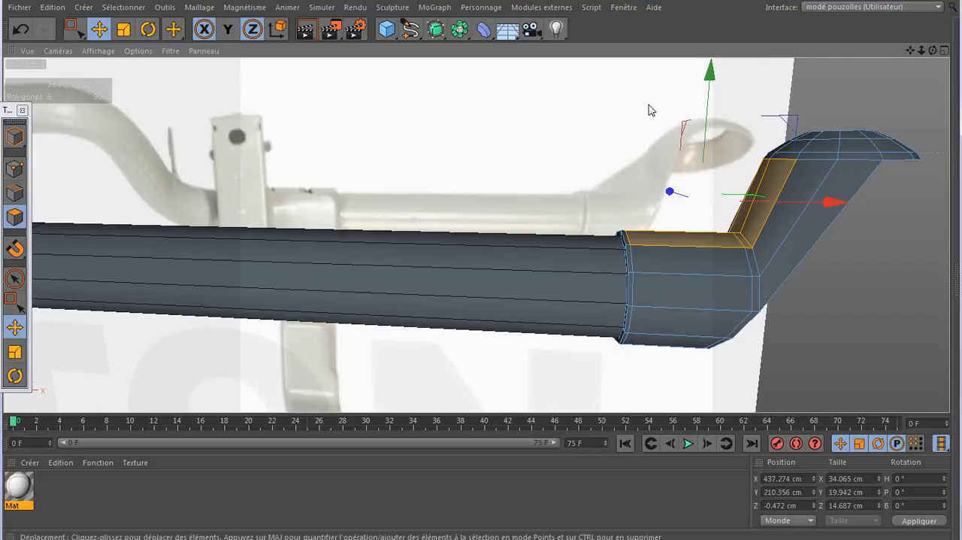
pyautogui.middleClick(533, 189)
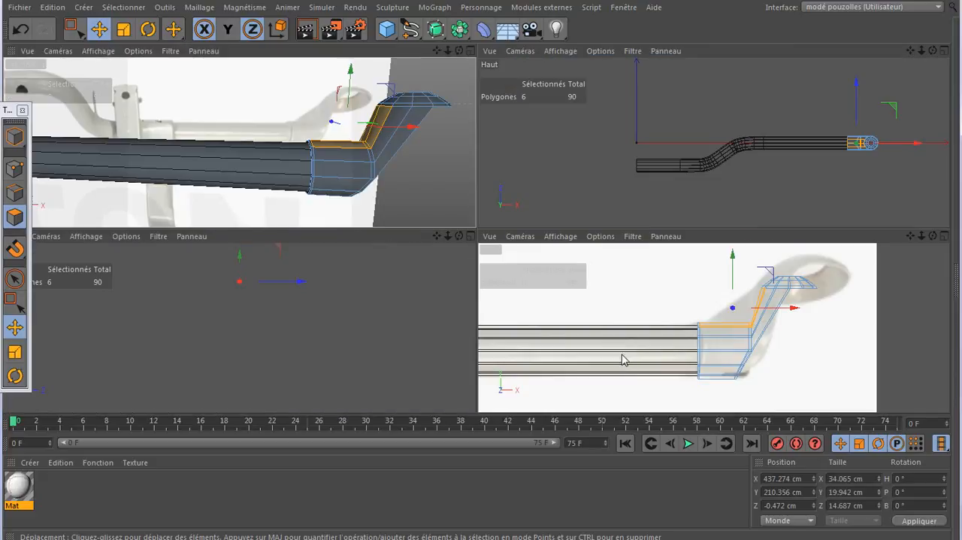
pyautogui.middleClick(622, 352)
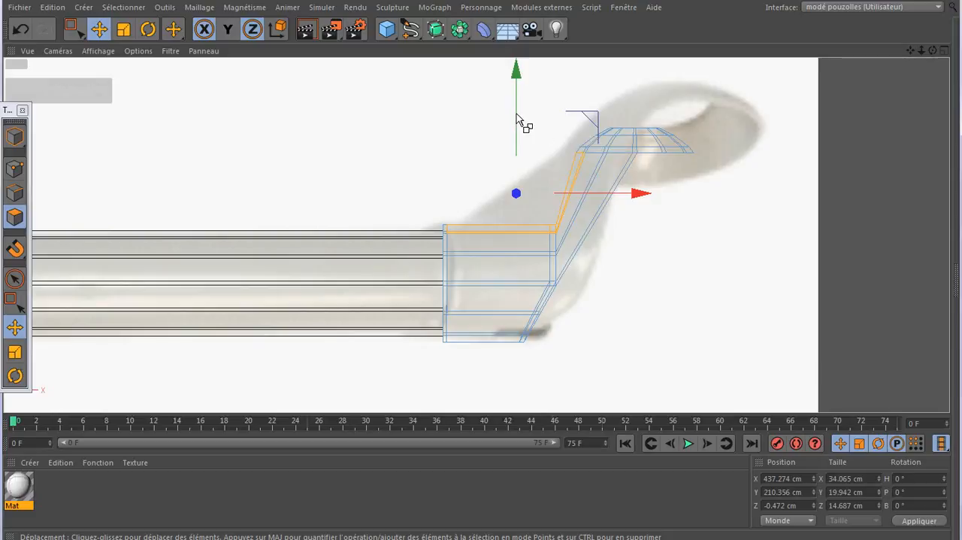
pyautogui.moveTo(517, 115); pyautogui.dragTo(516, 55)
# - Move the extruded strip's uppermost points down against the bracket's arm, to about X 449.9 cm, Y 216.5 cm
pyautogui.click(14, 164)
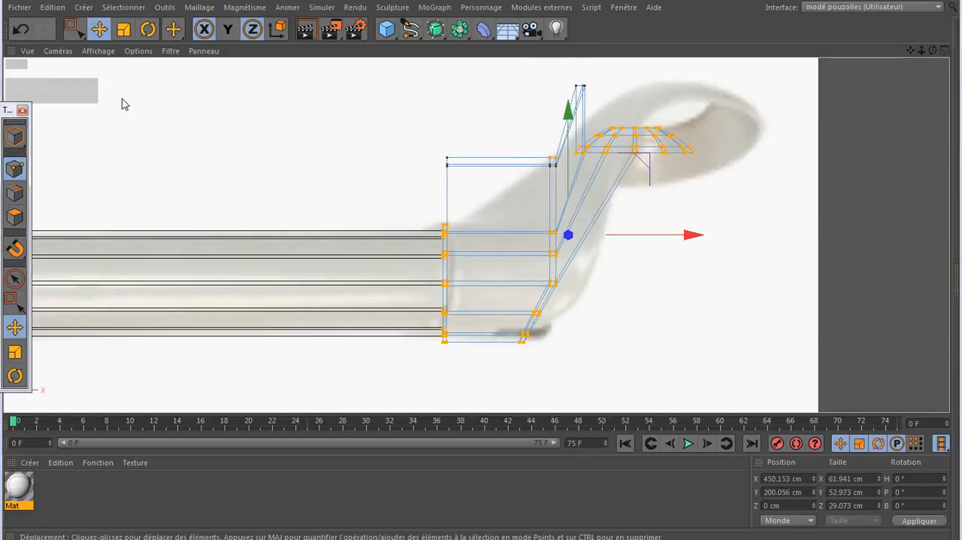
pyautogui.press('0')
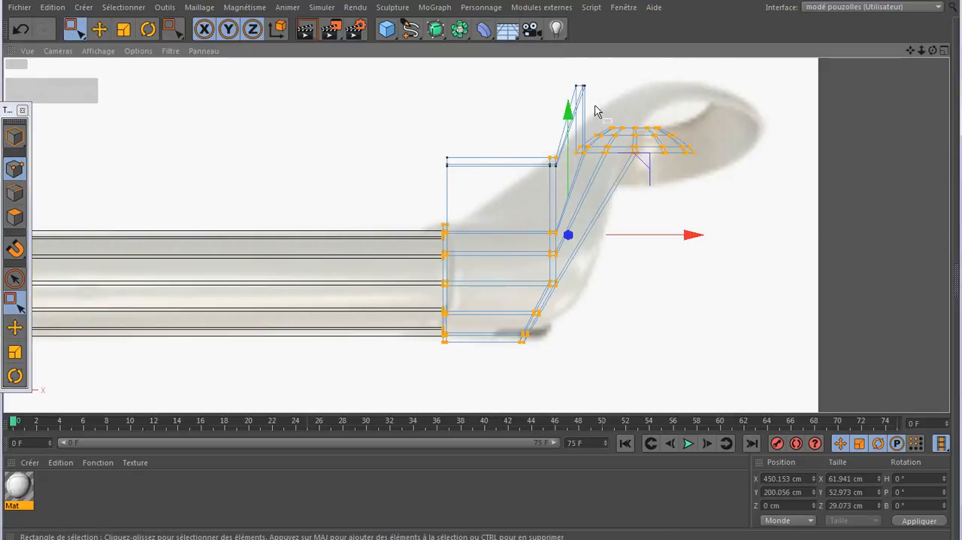
pyautogui.moveTo(606, 111); pyautogui.dragTo(606, 111)
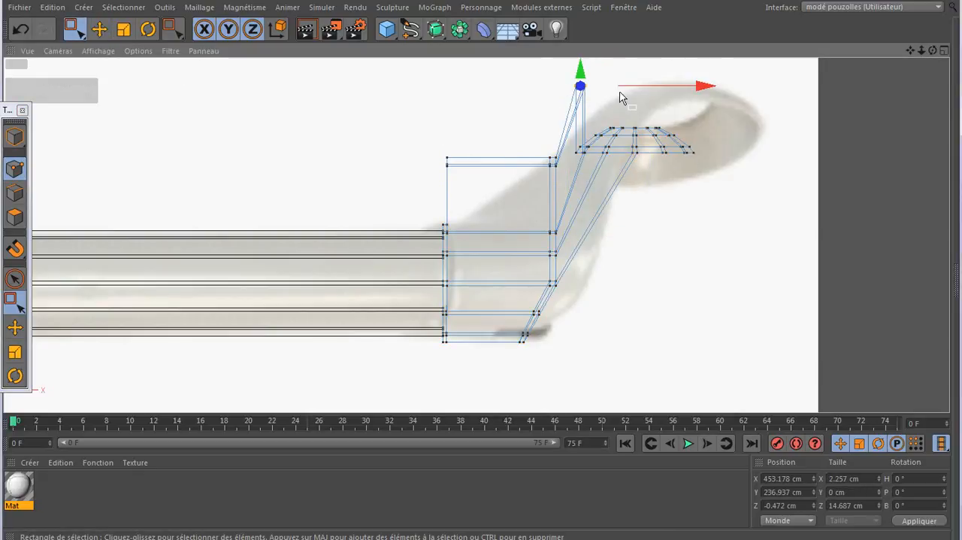
pyautogui.moveTo(911, 50); pyautogui.dragTo(908, 96)
pyautogui.moveTo(655, 67); pyautogui.dragTo(615, 167)
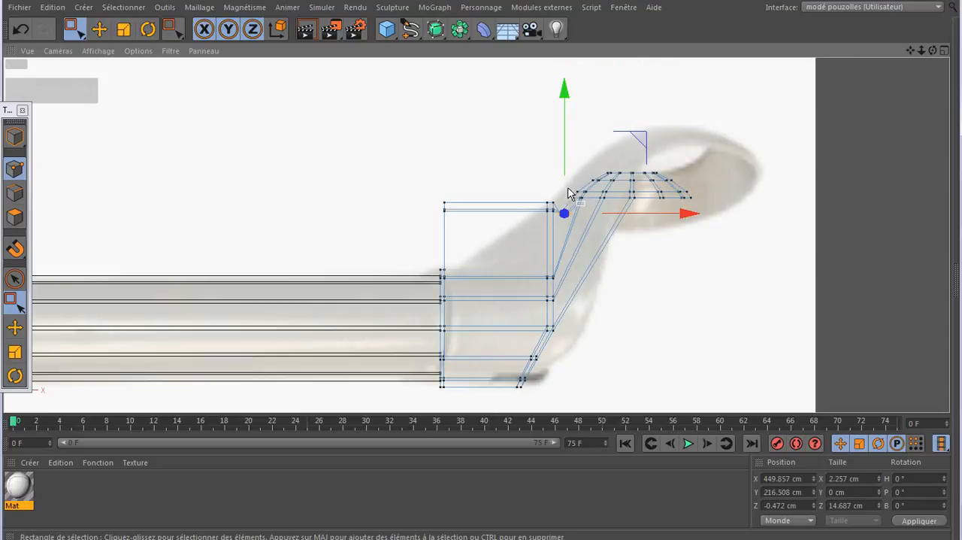
# - Lower the extruded strip's bend points onto the reference outline and move its bar-side end points to about X 432.4 cm, Y 206 cm
pyautogui.moveTo(558, 194); pyautogui.dragTo(540, 233)
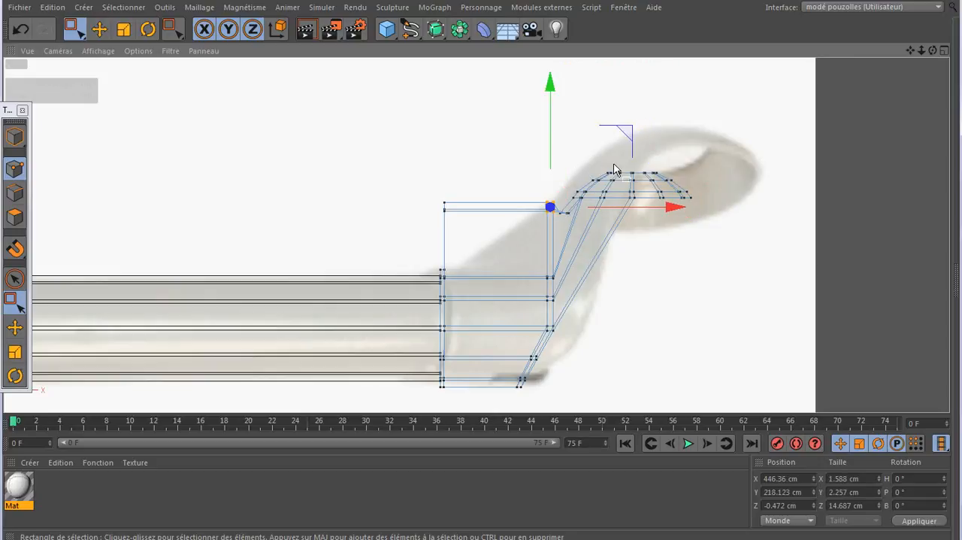
pyautogui.moveTo(623, 131); pyautogui.dragTo(608, 159)
pyautogui.moveTo(475, 188); pyautogui.dragTo(431, 224)
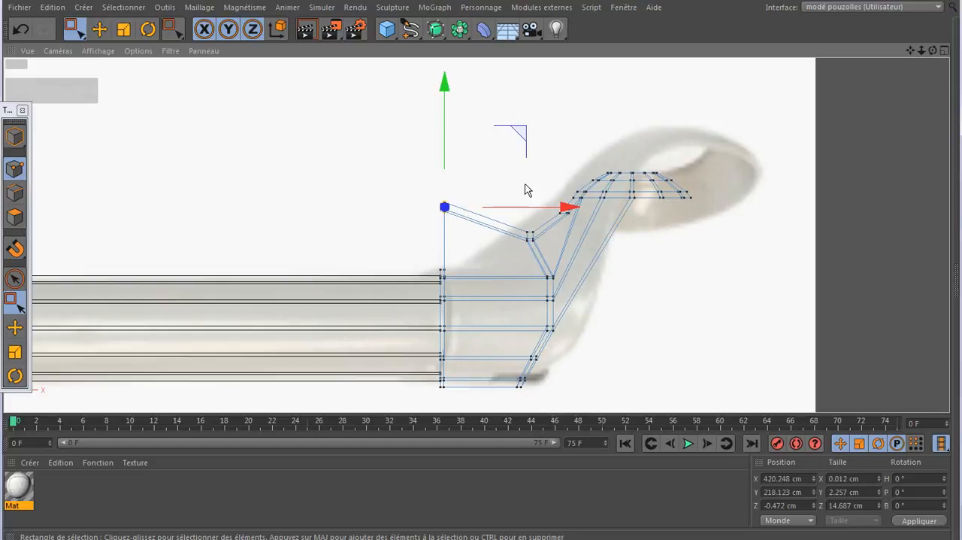
pyautogui.moveTo(521, 142); pyautogui.dragTo(571, 193)
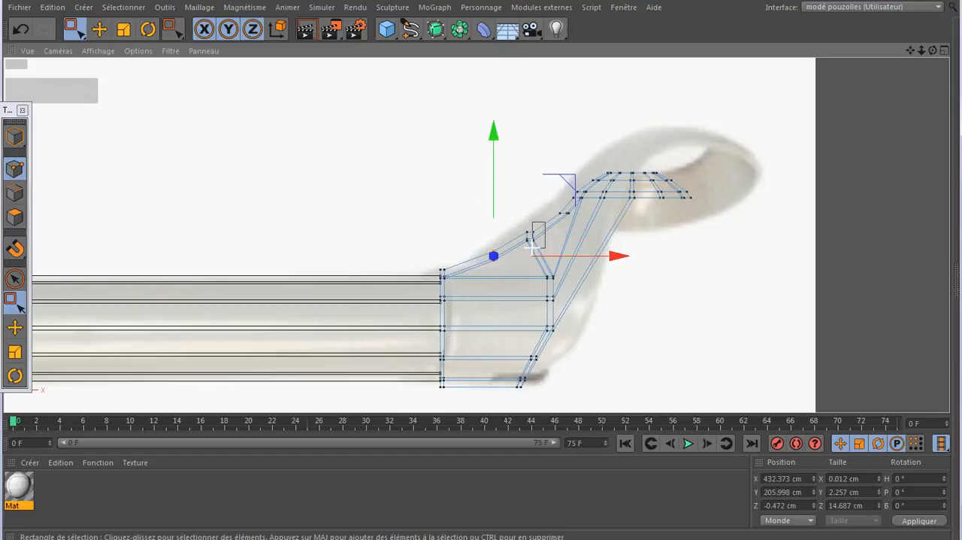
# - Shift the strip's outer bend points to about X 442.2 cm, Y 211.6 cm, and its upper end points to about X 448.9 cm
pyautogui.moveTo(531, 245); pyautogui.dragTo(531, 246)
pyautogui.moveTo(536, 186); pyautogui.dragTo(538, 187)
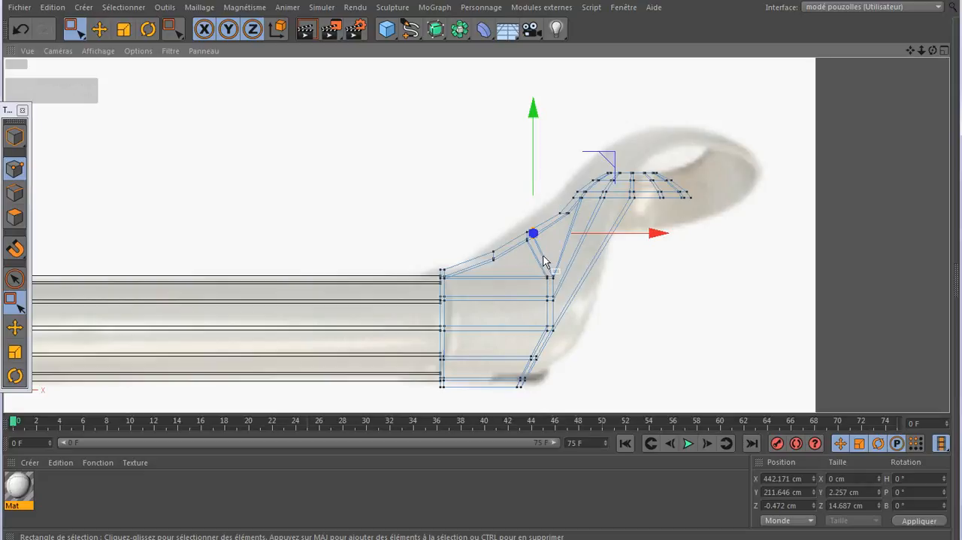
pyautogui.click(565, 213)
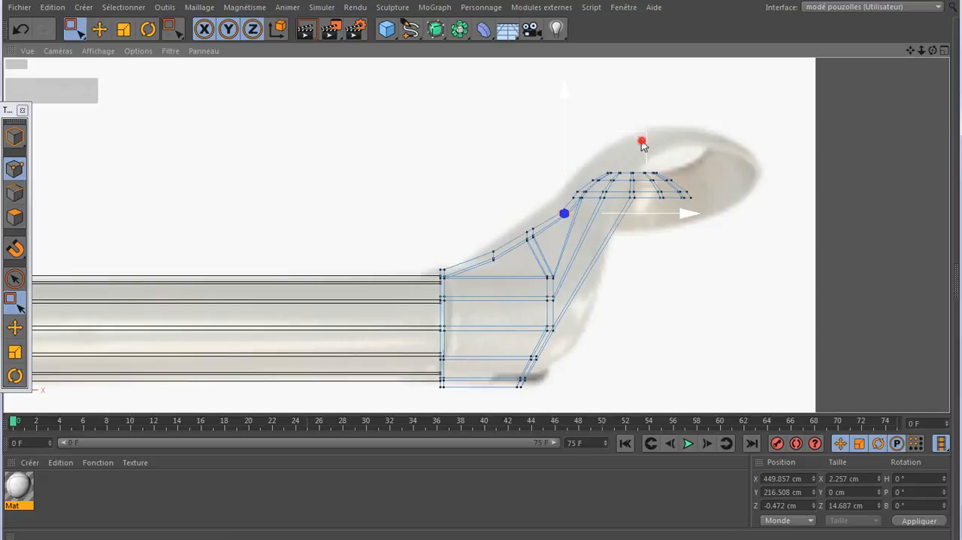
pyautogui.moveTo(640, 142); pyautogui.dragTo(638, 146)
pyautogui.middleClick(389, 203)
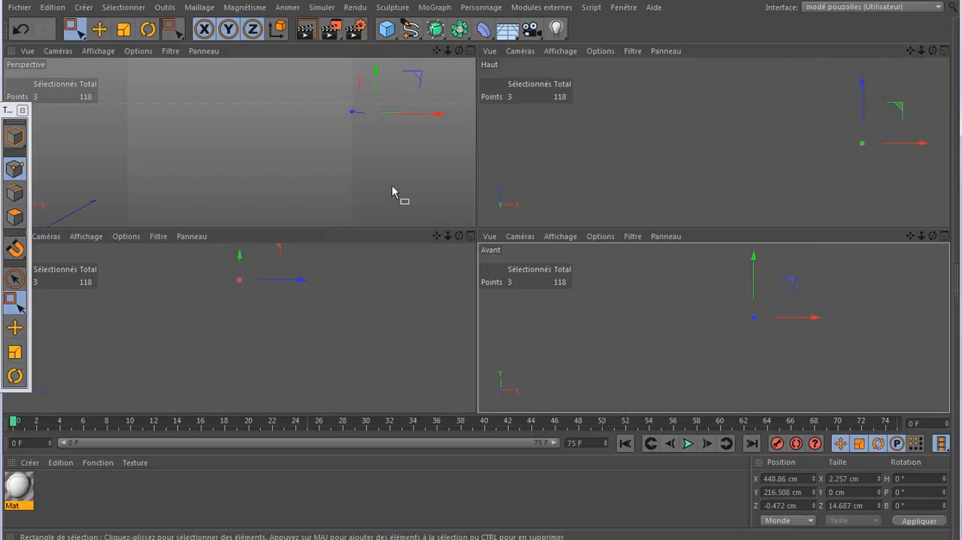
# - Inspect the reinforcement strip in the perspective view, and undo its point moves and extrusion, back to the plain bracket mesh
pyautogui.middleClick(412, 205)
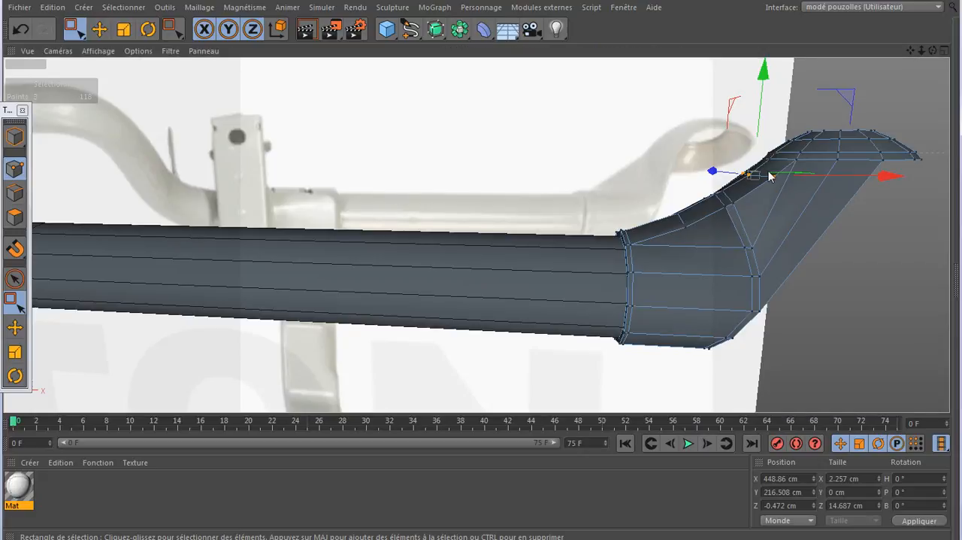
pyautogui.moveTo(933, 50); pyautogui.dragTo(476, 234)
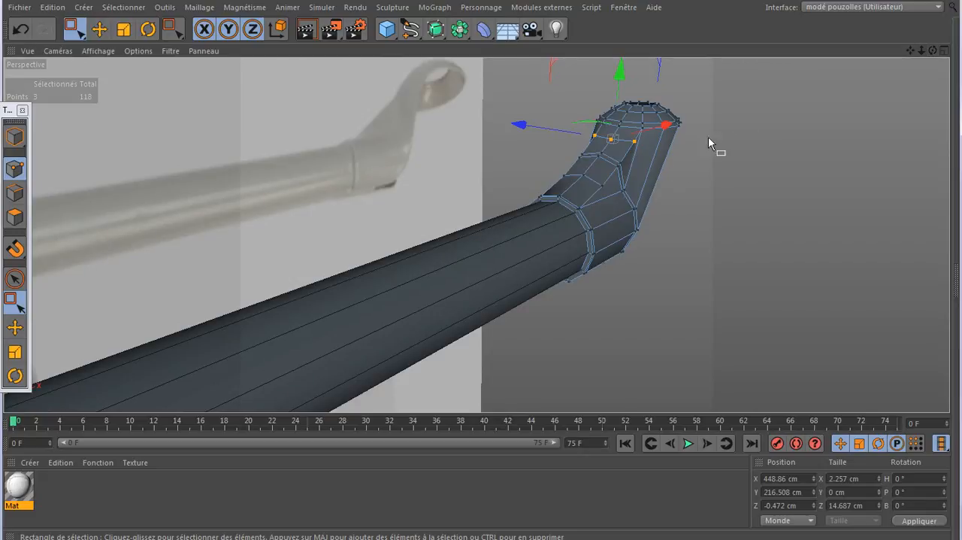
pyautogui.moveTo(932, 51); pyautogui.dragTo(476, 234)
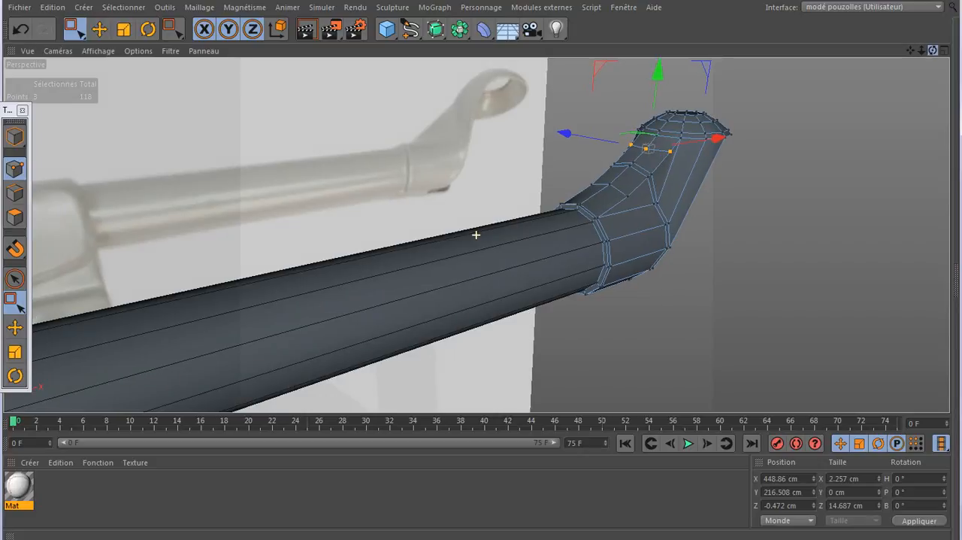
pyautogui.moveTo(476, 234); pyautogui.dragTo(476, 234)
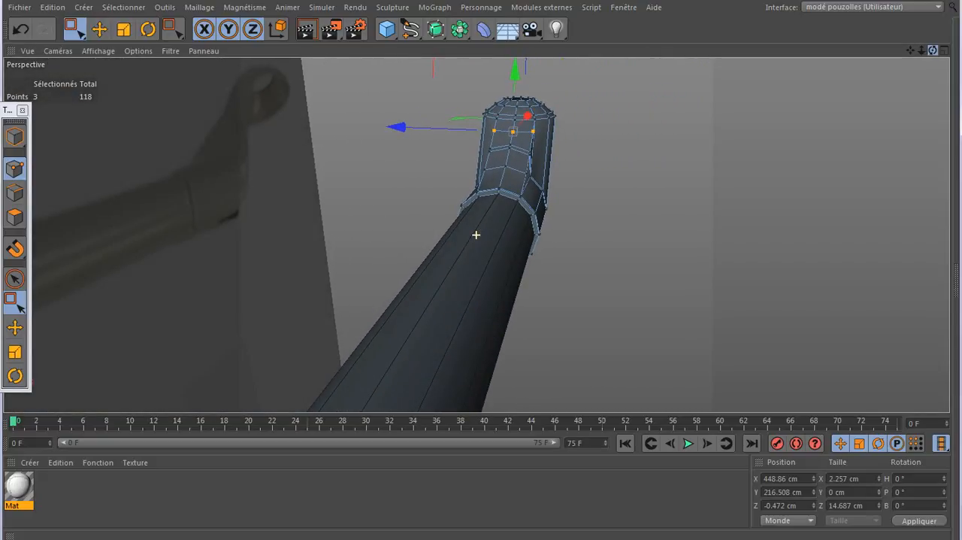
pyautogui.click(21, 30)
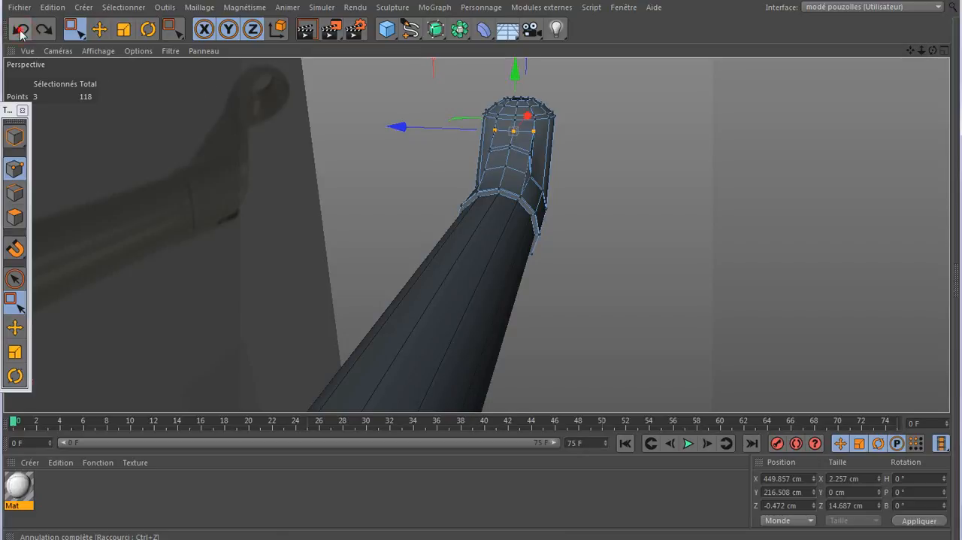
pyautogui.click(21, 30)
pyautogui.click(20, 30)
pyautogui.click(20, 30)
pyautogui.click(20, 30)
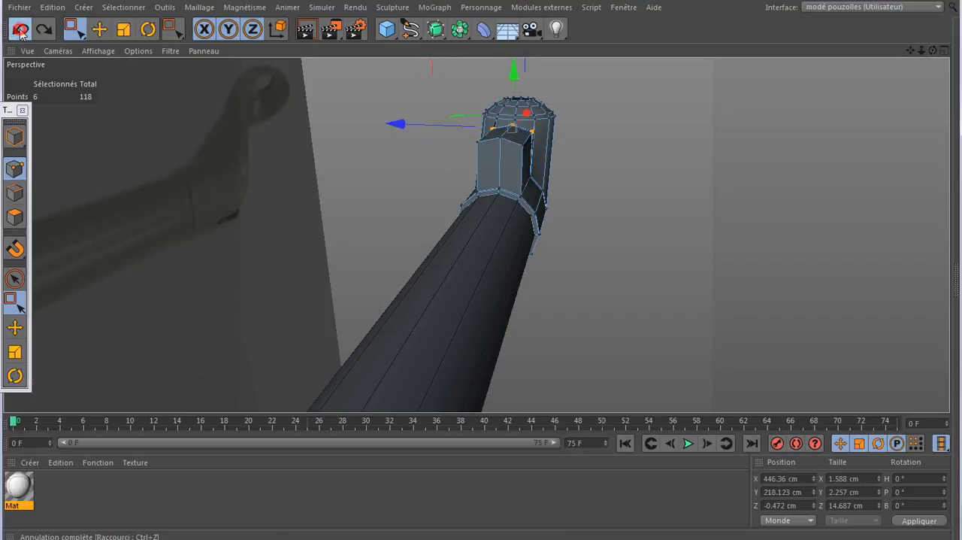
pyautogui.click(20, 30)
pyautogui.click(20, 30)
pyautogui.click(20, 30)
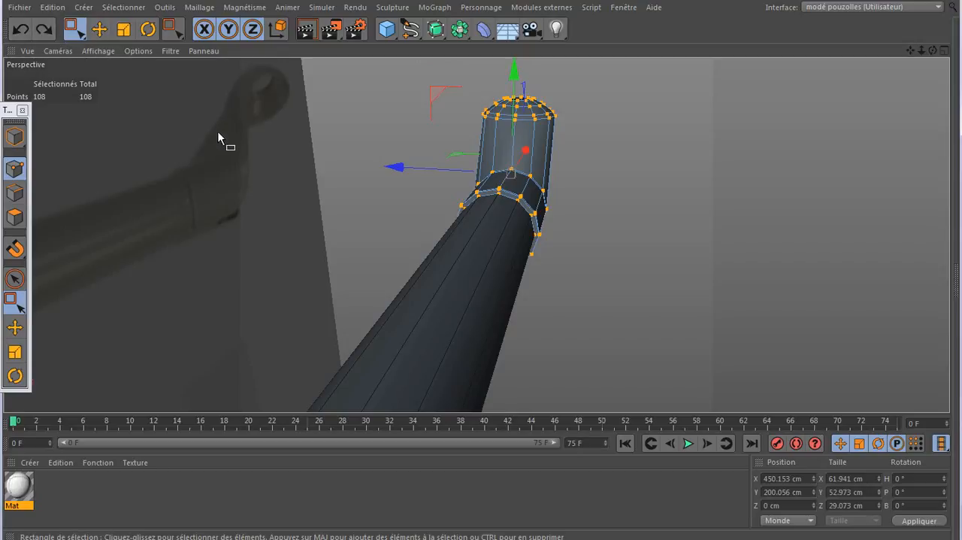
# - Cut two lengthwise edge loops through the bracket with the Knife, one close to each side of its top centre edge
pyautogui.scroll(2, 504, 170)
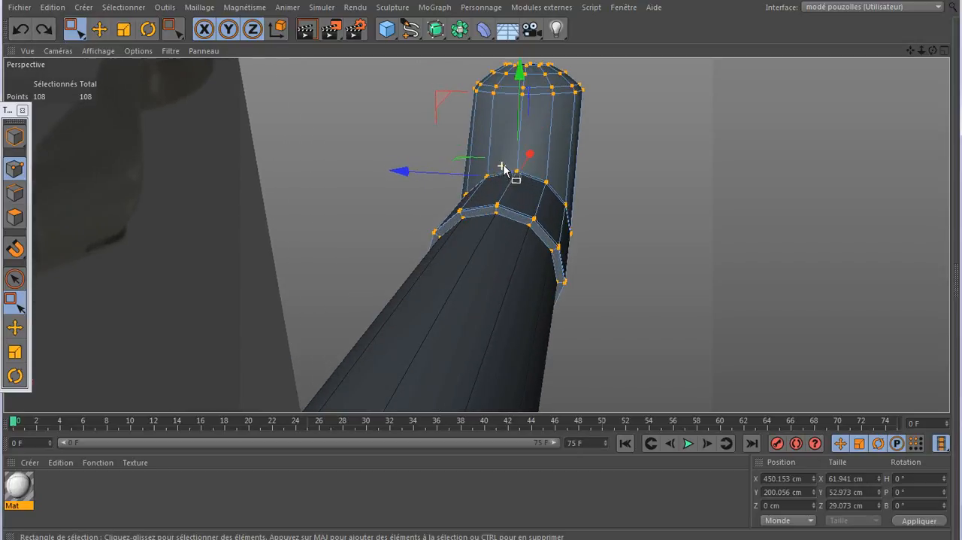
pyautogui.press('k')
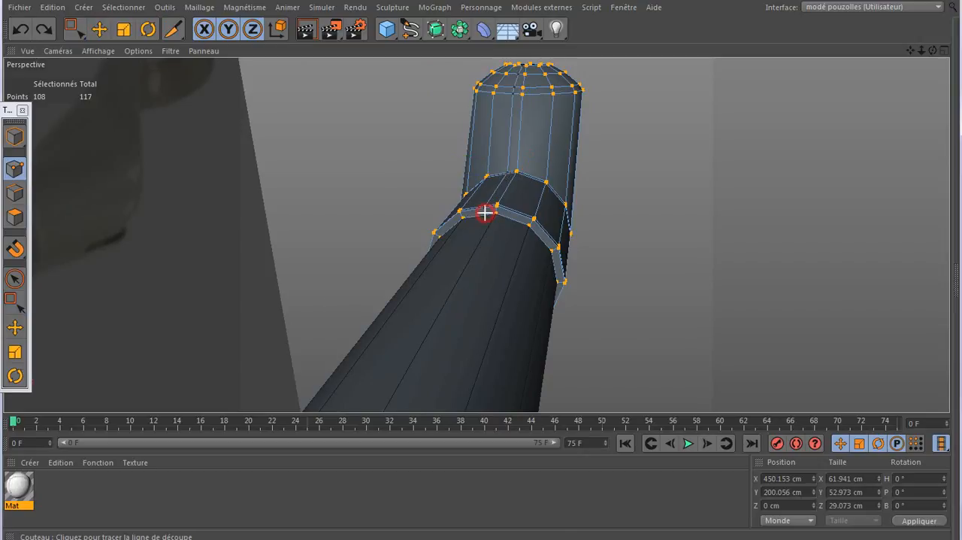
pyautogui.click(485, 213)
pyautogui.click(509, 216)
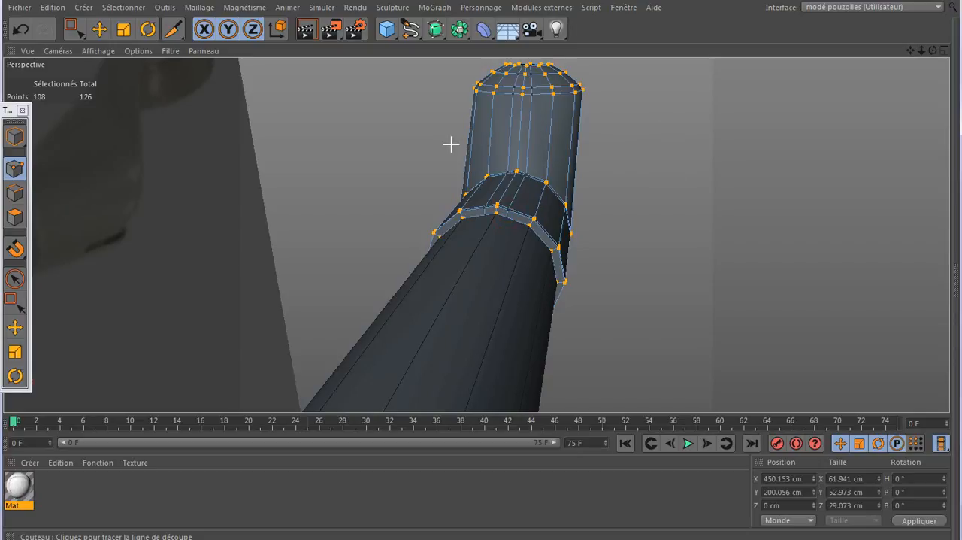
# - Select the extra edge loop around the sleeve just before the bend and dissolve it
pyautogui.press('u')
pyautogui.press('l')
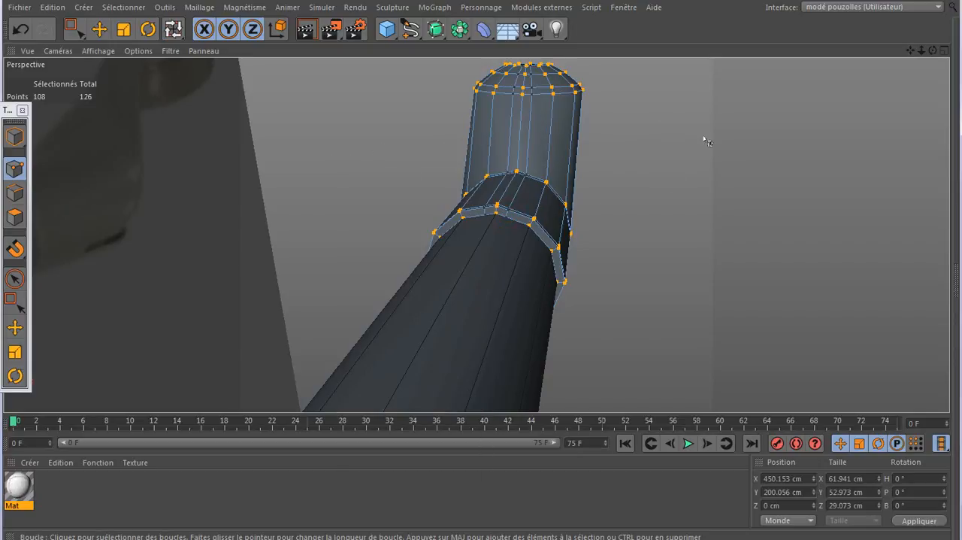
pyautogui.moveTo(933, 50); pyautogui.dragTo(477, 234)
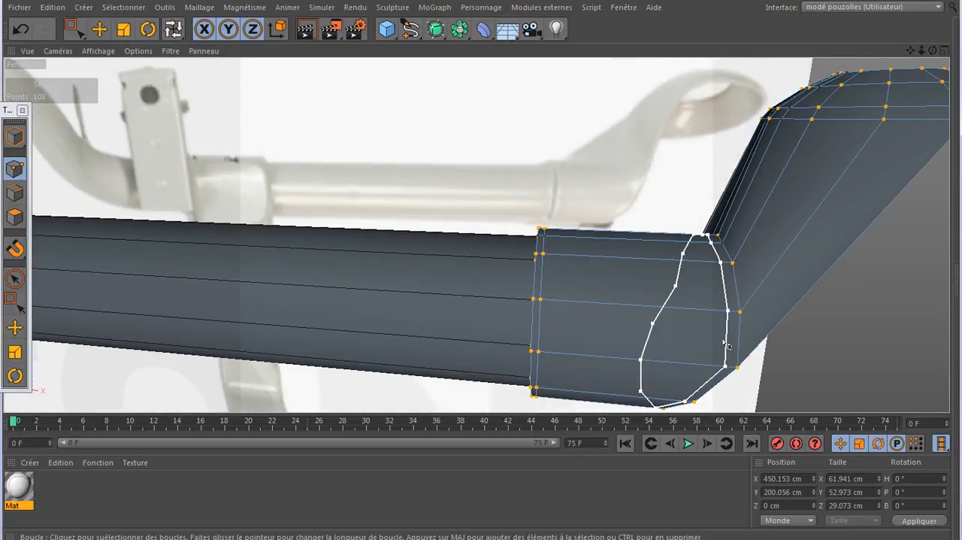
pyautogui.click(15, 193)
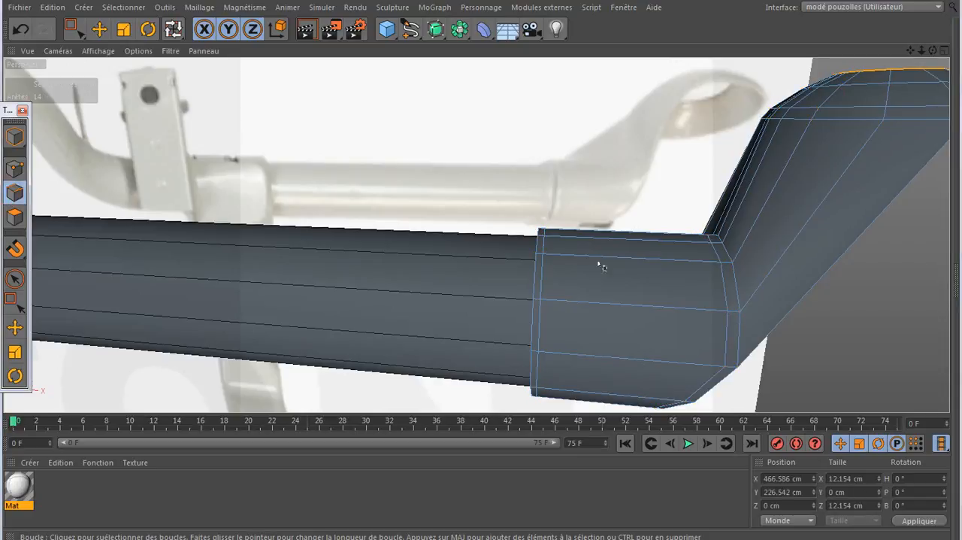
pyautogui.click(727, 336)
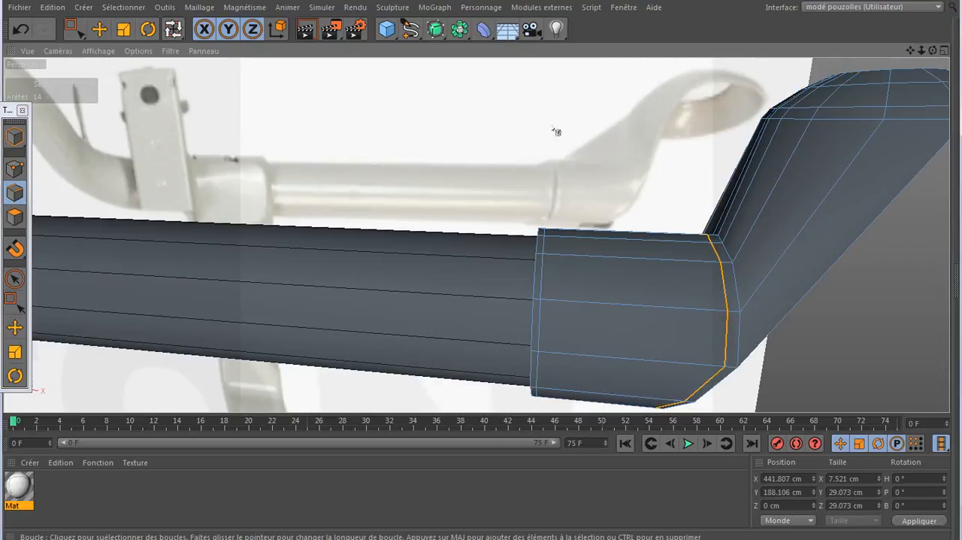
pyautogui.rightClick(518, 96)
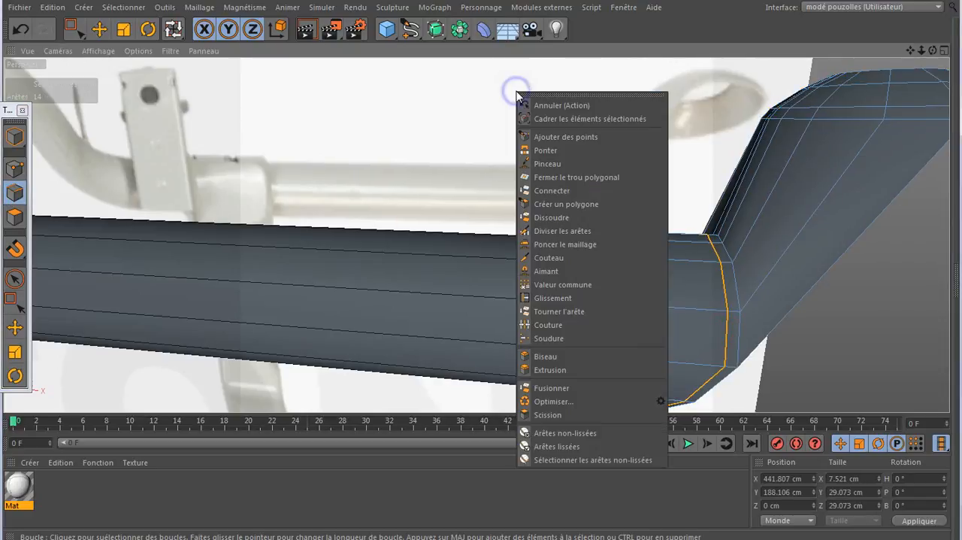
pyautogui.click(552, 217)
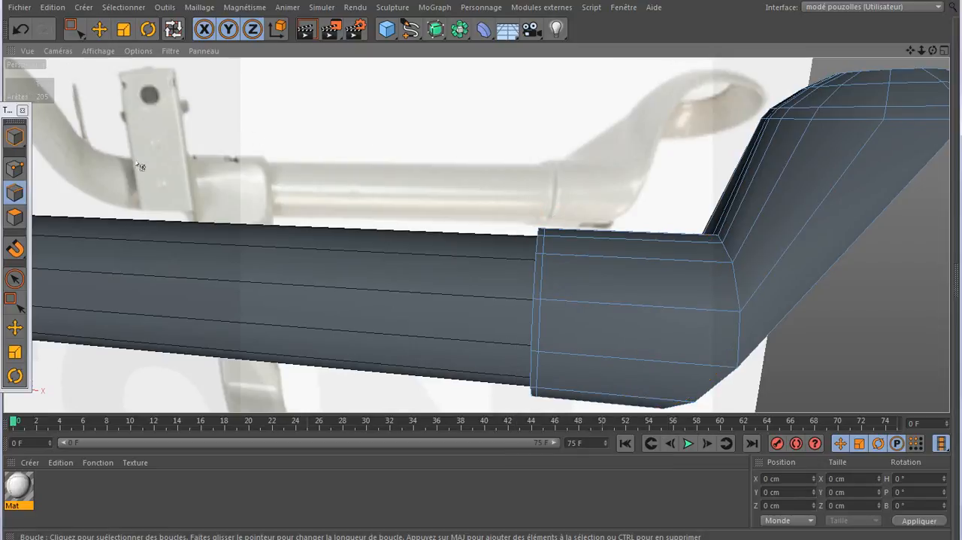
# - Select the four narrow polygons flanking the centre edge along the sleeve's top and the arm's inner face
pyautogui.click(14, 217)
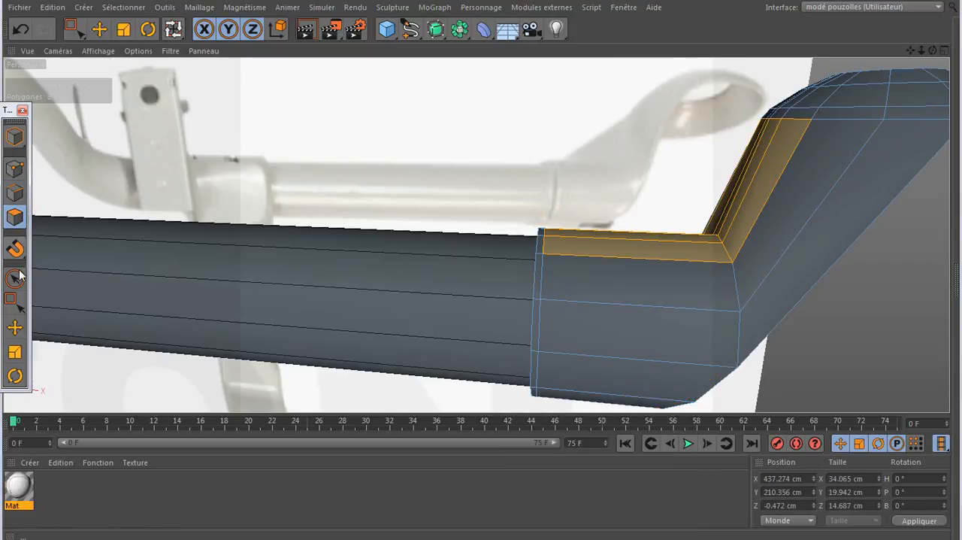
pyautogui.click(15, 327)
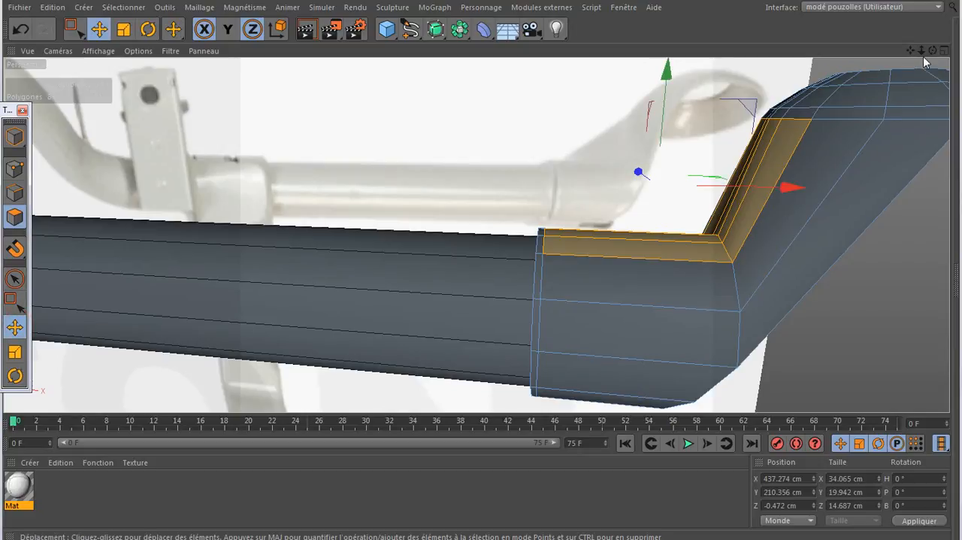
pyautogui.moveTo(932, 50); pyautogui.dragTo(476, 234)
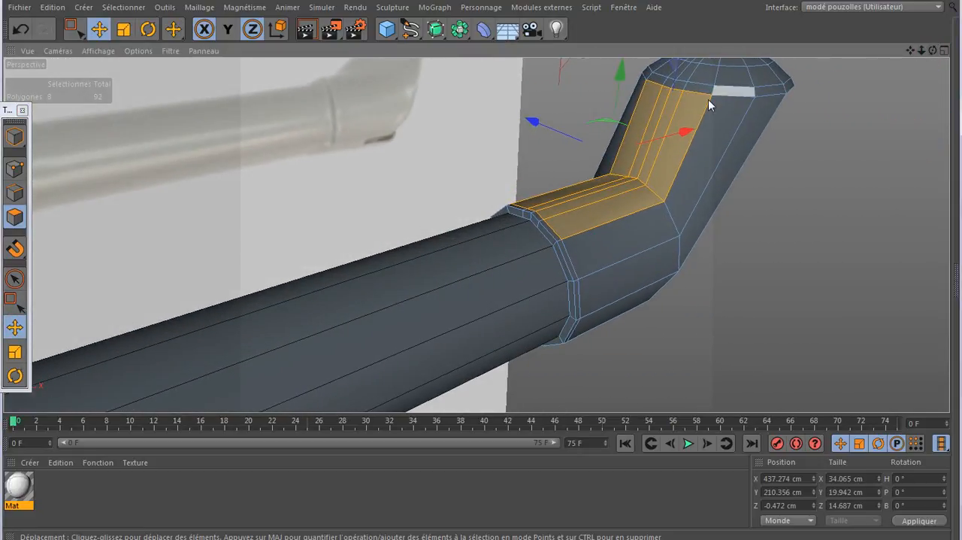
pyautogui.click(659, 122)
pyautogui.keyDown('shift'); pyautogui.click(656, 134); pyautogui.keyUp('shift')
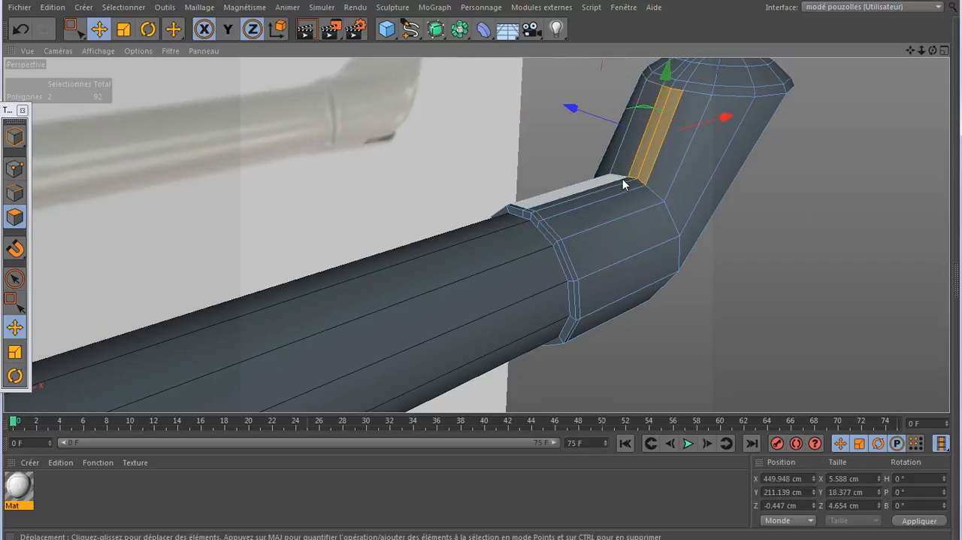
pyautogui.keyDown('shift'); pyautogui.click(624, 188); pyautogui.keyUp('shift')
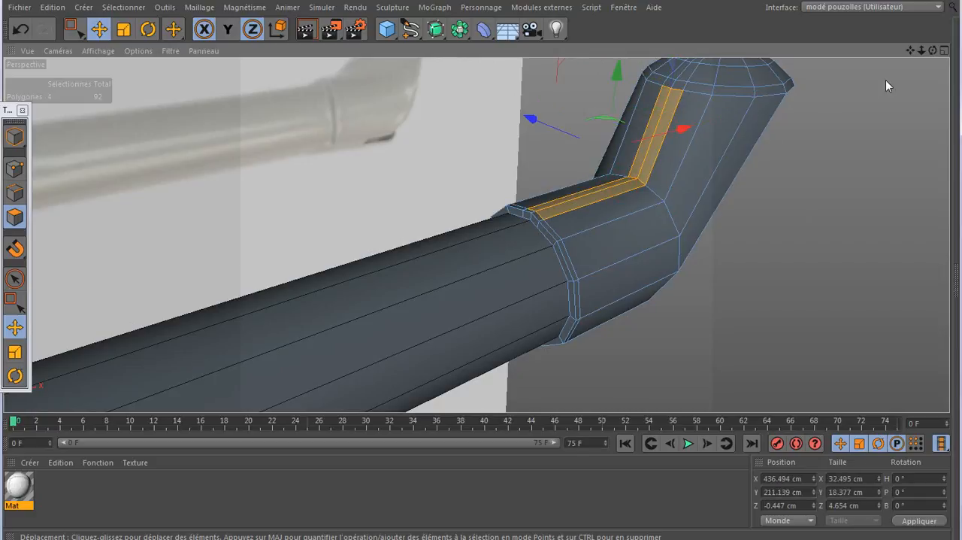
pyautogui.moveTo(933, 51); pyautogui.dragTo(842, 47)
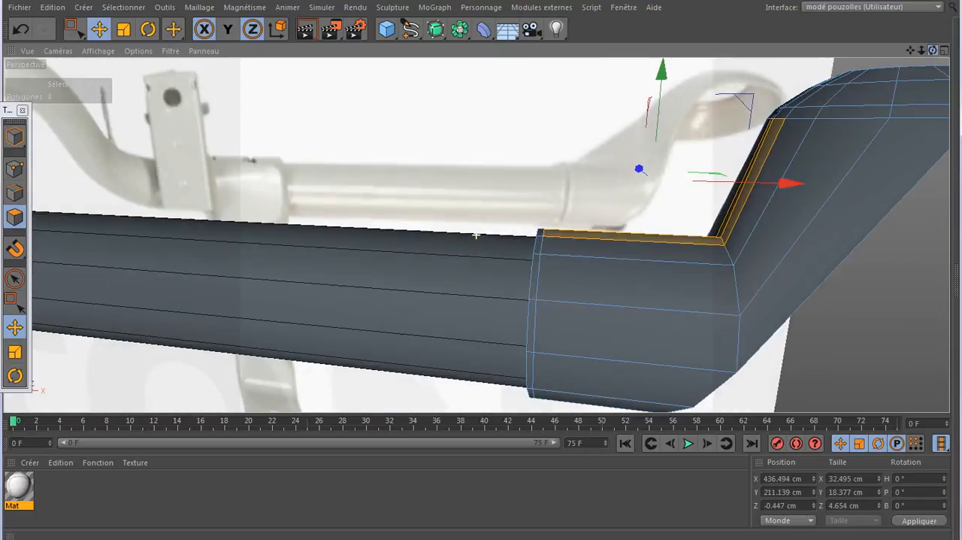
# - Hide the reference plane and, in the front view, extrude the four narrow polygons upward and towards the bar
pyautogui.middleClick(570, 202)
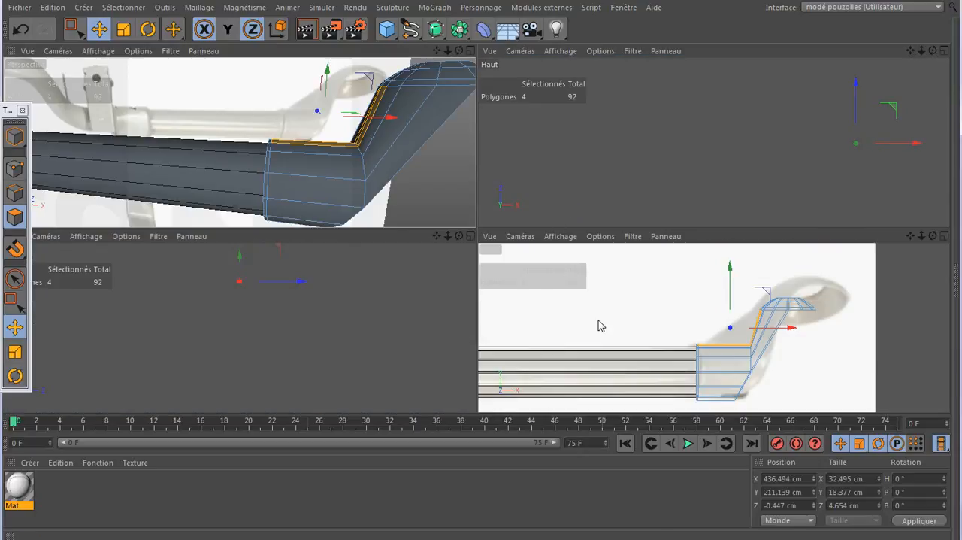
pyautogui.middleClick(600, 325)
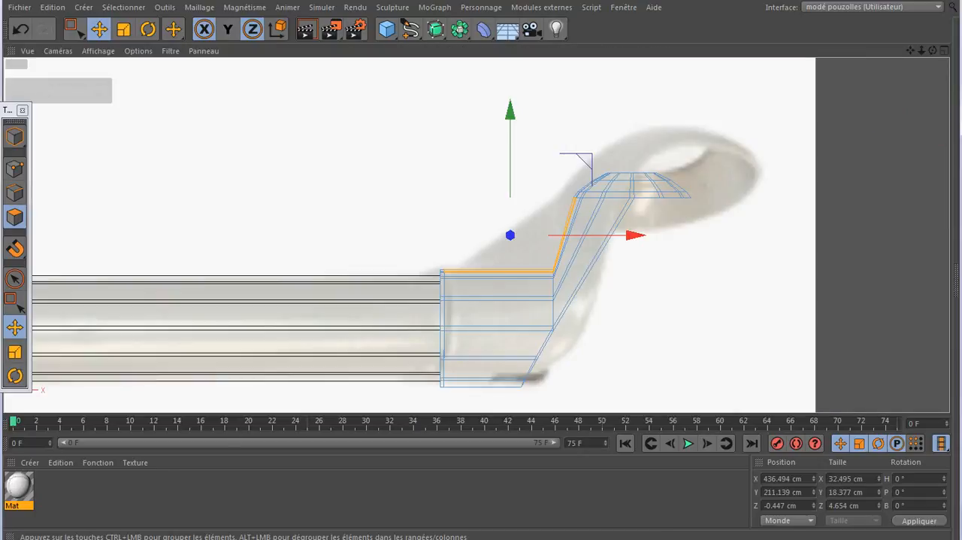
pyautogui.click(63, 538)
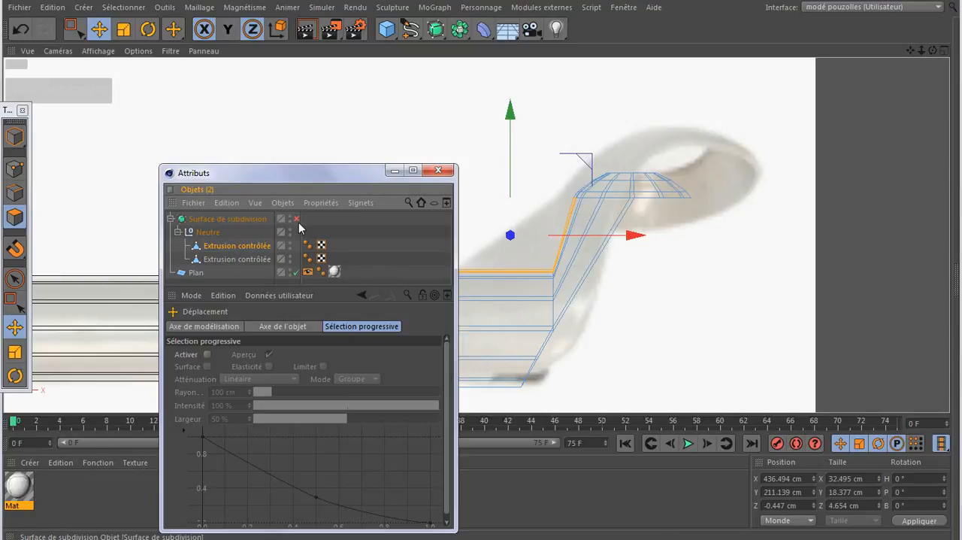
pyautogui.click(294, 271)
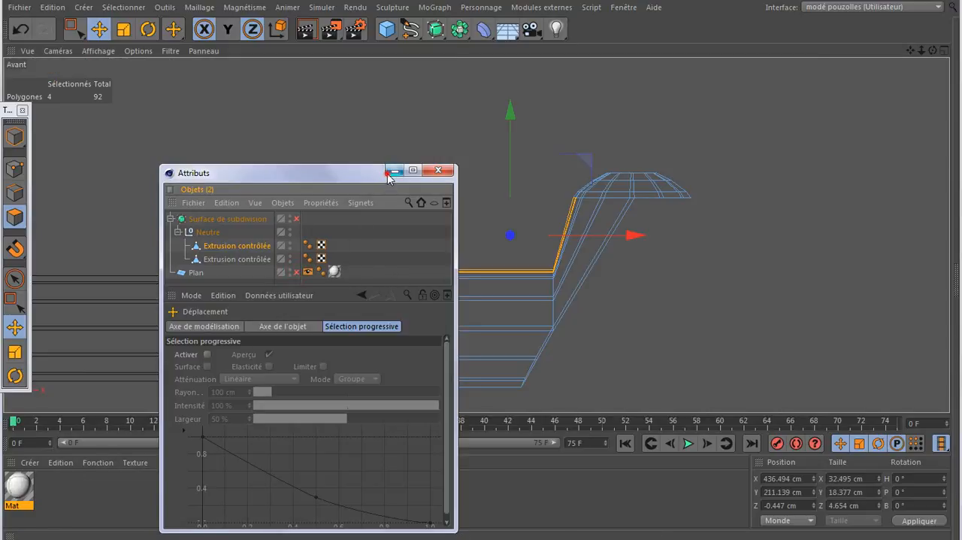
pyautogui.click(395, 171)
pyautogui.scroll(5, 467, 219)
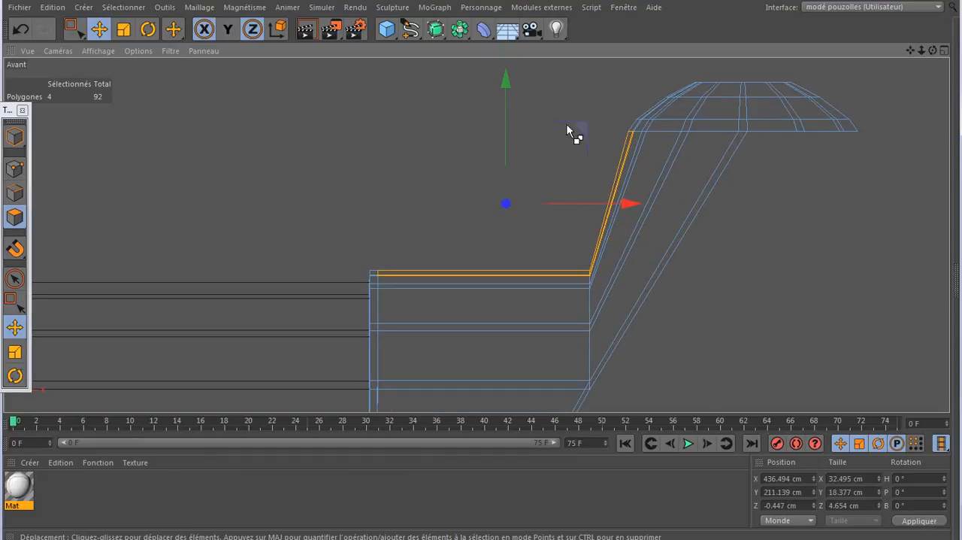
pyautogui.keyDown('ctrl'); pyautogui.moveTo(577, 126); pyautogui.dragTo(537, 67); pyautogui.keyUp('ctrl')
# - Move the new strip's bar-side end points to about X 430.2 cm, Y 206.2 cm
pyautogui.click(15, 168)
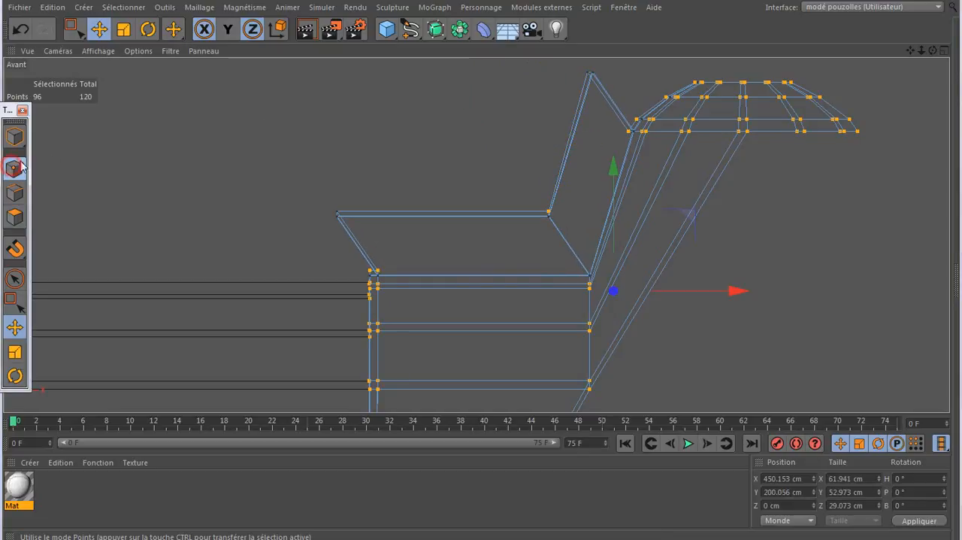
pyautogui.click(15, 301)
pyautogui.moveTo(365, 178); pyautogui.dragTo(301, 247)
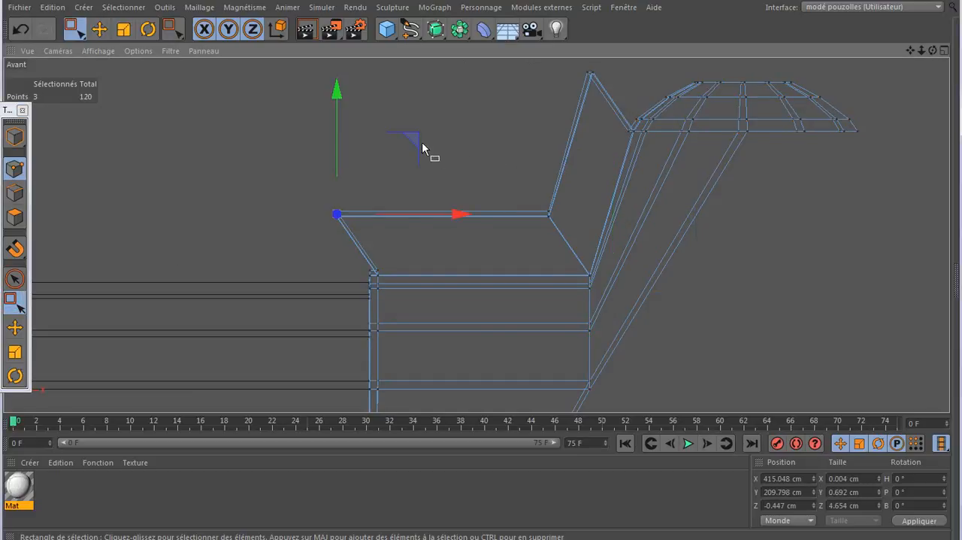
pyautogui.moveTo(412, 143); pyautogui.dragTo(530, 172)
# - Shift the strip's bend points outward to about X 440.9 cm and lower its upper end points to about Y 216.2 cm
pyautogui.click(537, 232)
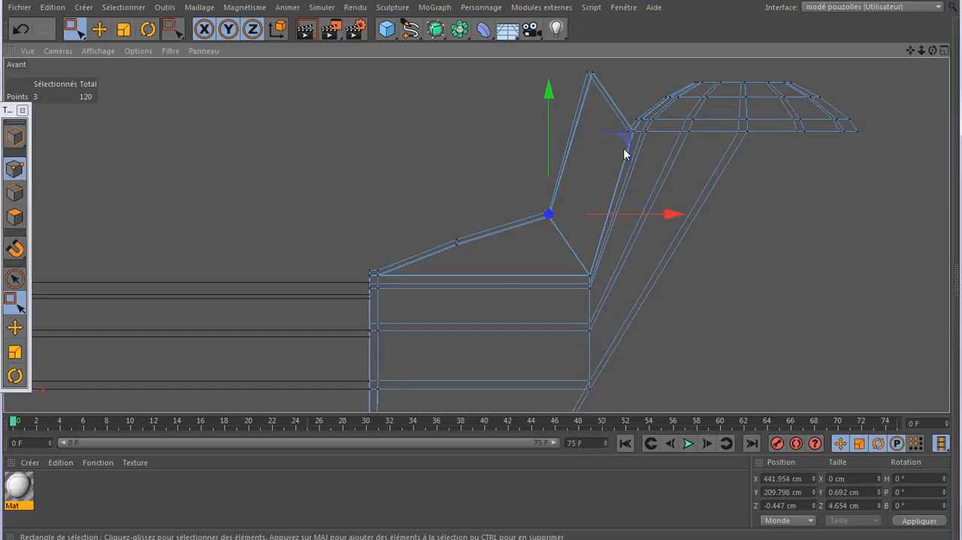
pyautogui.moveTo(623, 143); pyautogui.dragTo(616, 134)
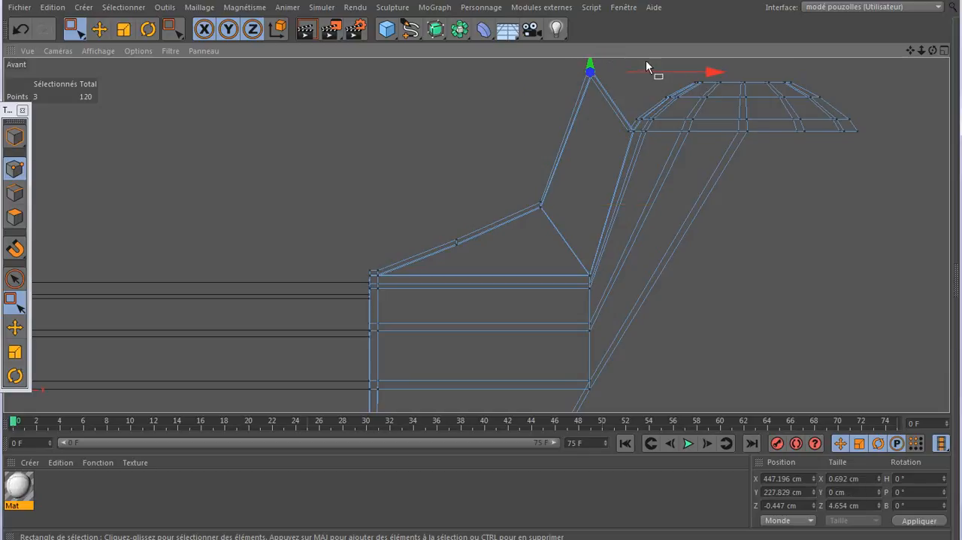
pyautogui.moveTo(597, 102); pyautogui.dragTo(599, 155)
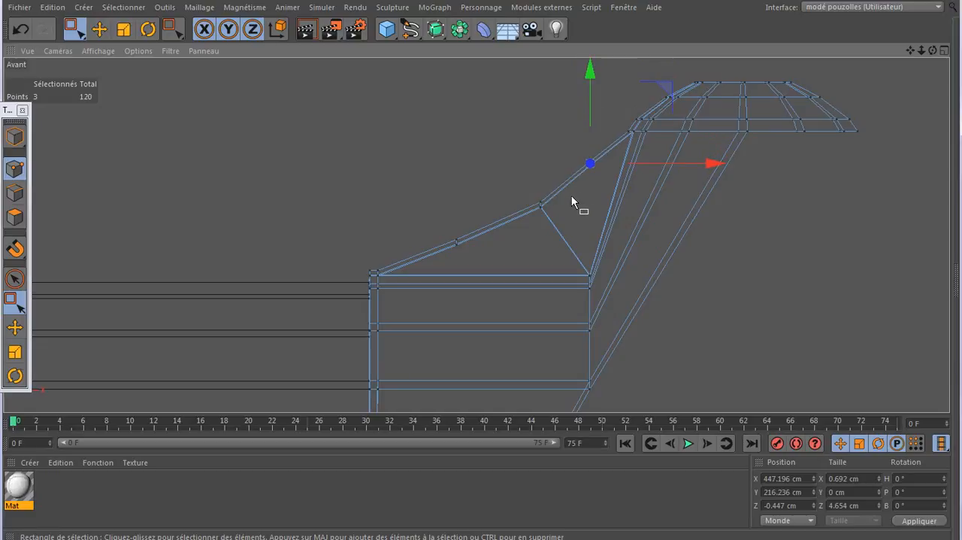
# - Adjust the strip's bend points to about Y 211.8 cm and its bar-side end points to about Y 206.6 cm
pyautogui.moveTo(573, 196); pyautogui.dragTo(524, 218)
pyautogui.moveTo(541, 150); pyautogui.dragTo(541, 143)
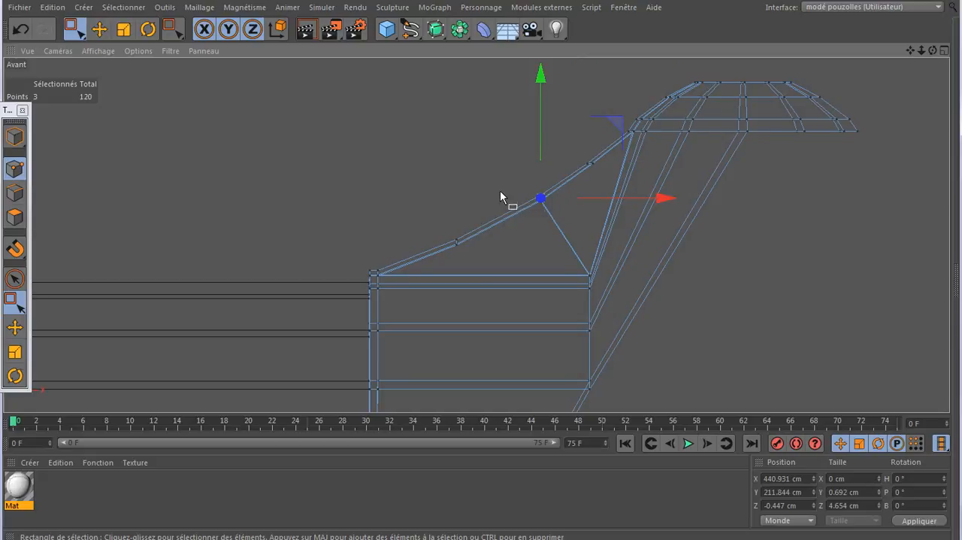
pyautogui.moveTo(490, 209); pyautogui.dragTo(451, 259)
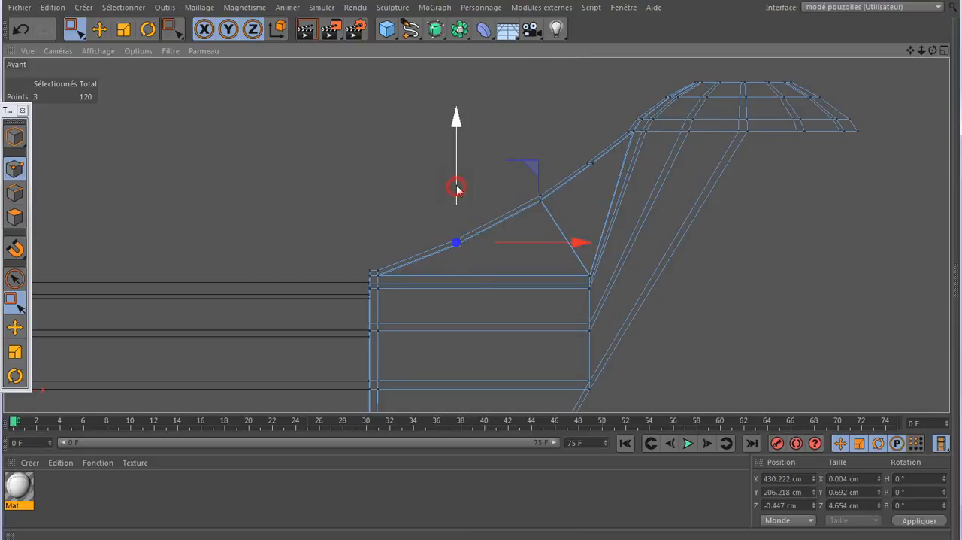
pyautogui.moveTo(457, 186); pyautogui.dragTo(456, 182)
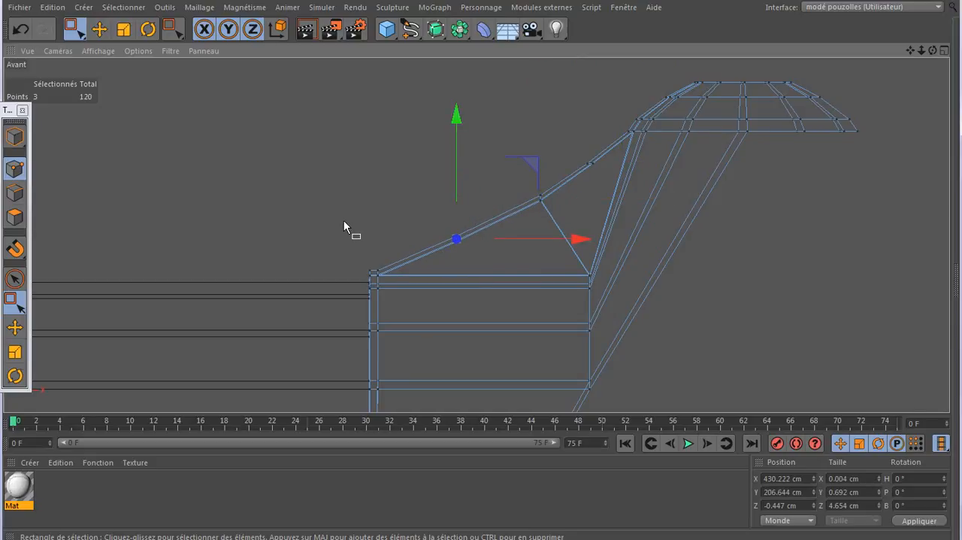
# - Adjust the height of the rib strip's bar-side end points in the perspective view to about Y 207.0 cm
pyautogui.middleClick(339, 217)
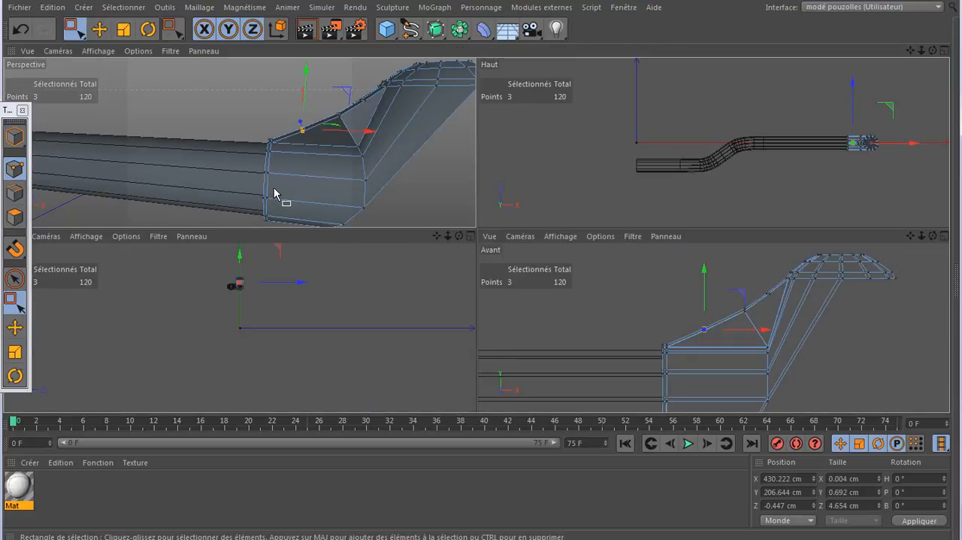
pyautogui.middleClick(344, 172)
pyautogui.scroll(-1, 344, 173)
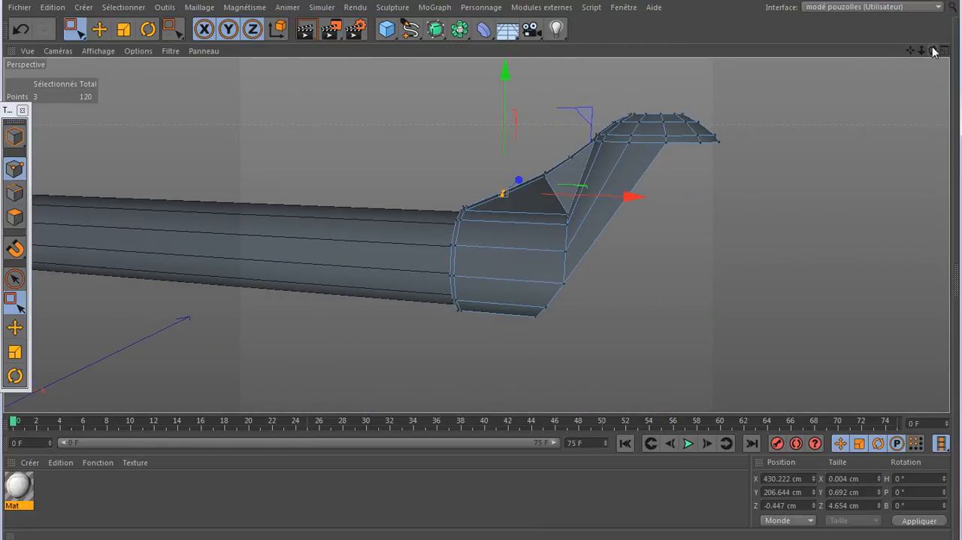
pyautogui.moveTo(933, 51)
pyautogui.mouseDown()
pyautogui.moveTo(893, 113)
pyautogui.moveTo(856, 80)
pyautogui.moveTo(829, 76)
pyautogui.moveTo(851, 94)
pyautogui.mouseUp()
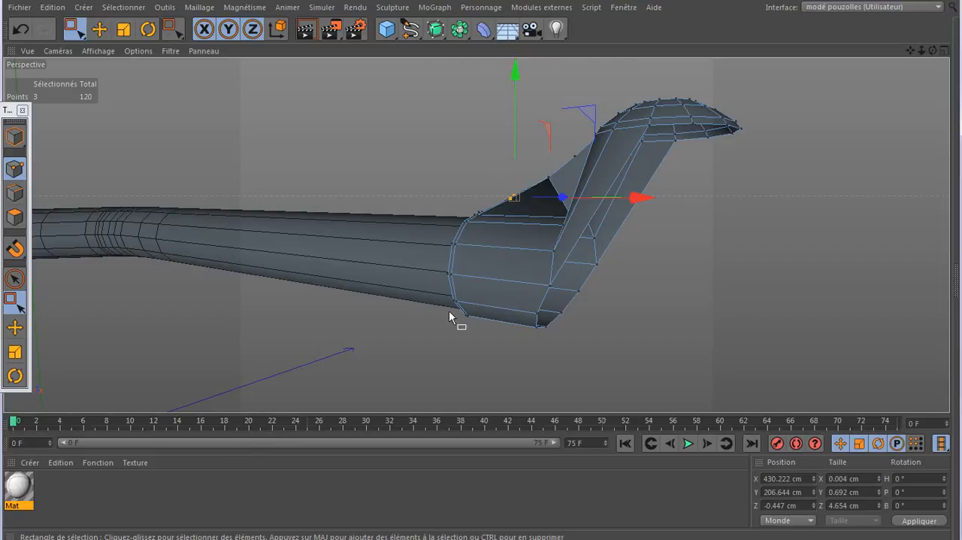
pyautogui.scroll(5, 515, 214)
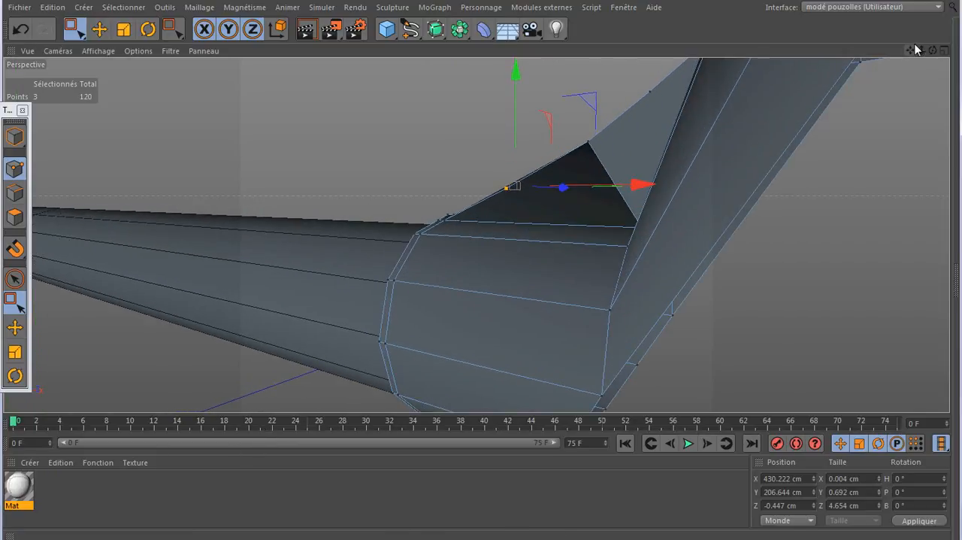
pyautogui.moveTo(934, 50); pyautogui.dragTo(864, 50)
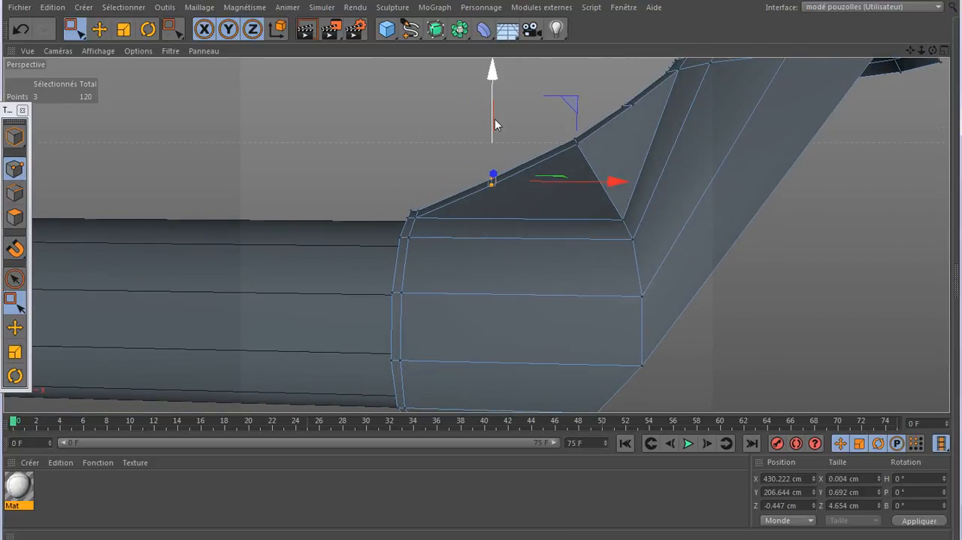
pyautogui.moveTo(494, 96); pyautogui.dragTo(494, 92)
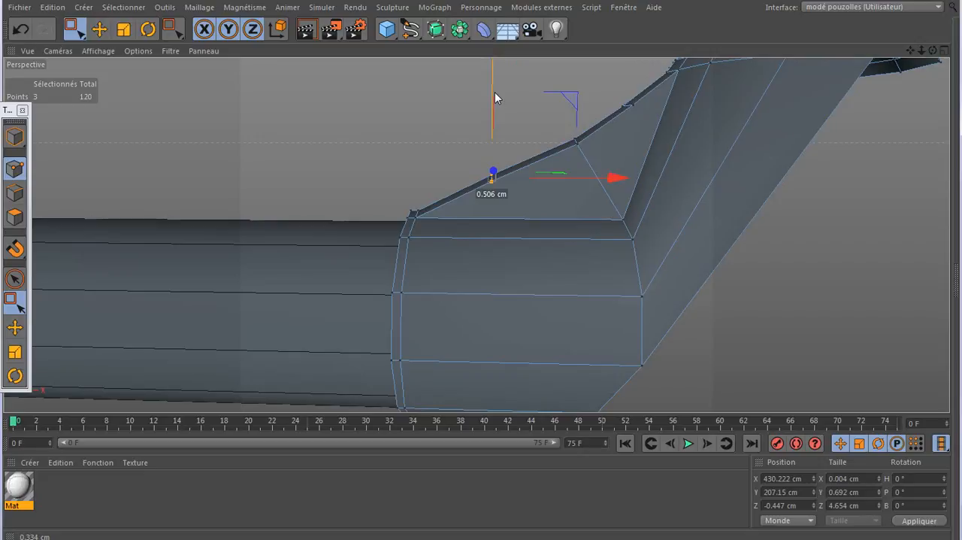
pyautogui.moveTo(495, 92); pyautogui.dragTo(495, 94)
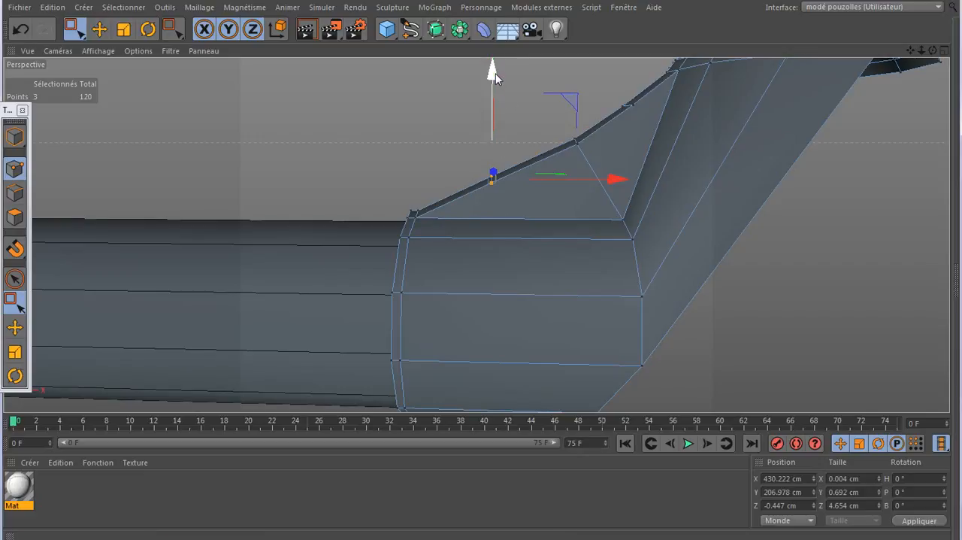
pyautogui.moveTo(492, 68); pyautogui.dragTo(494, 85)
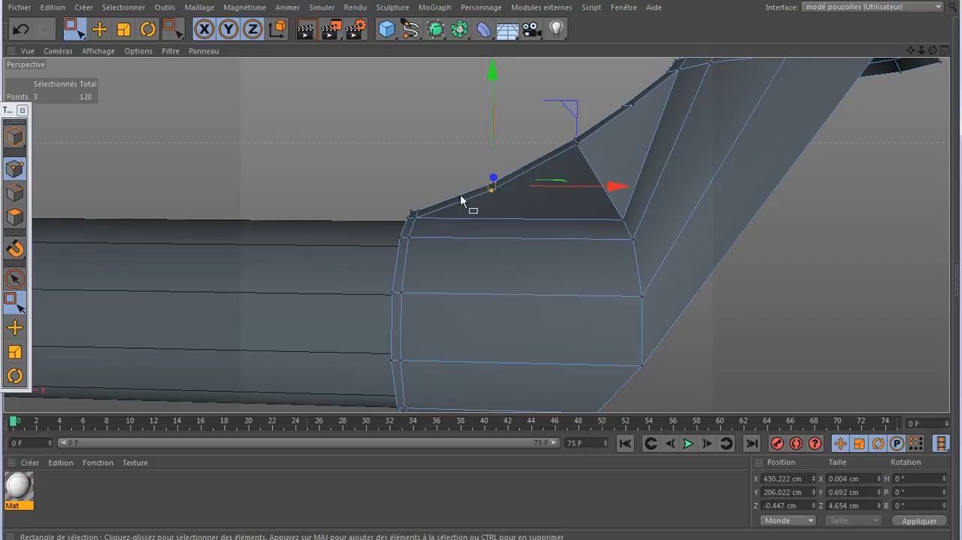
pyautogui.moveTo(492, 69); pyautogui.dragTo(491, 61)
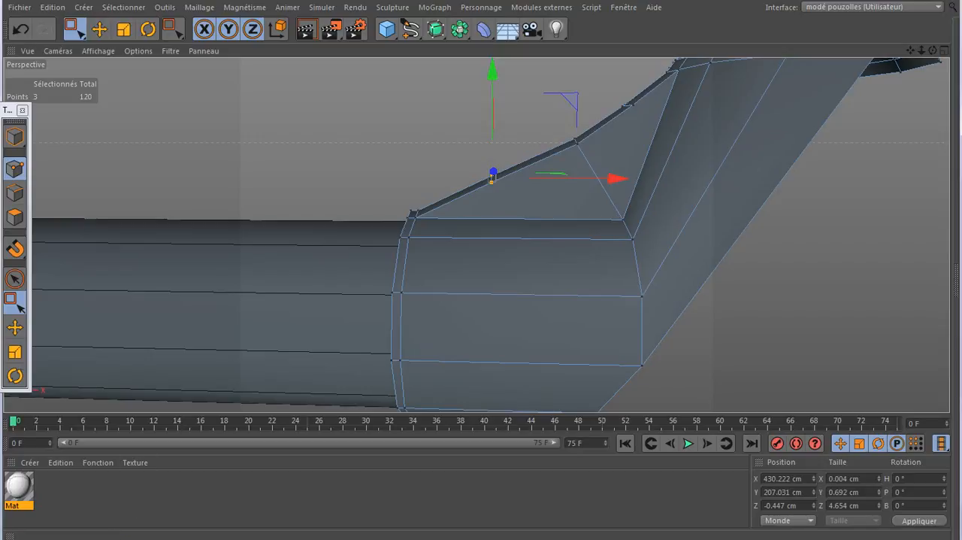
# - Enable the subdivision surface and render the perspective view to check the smoothed rib
pyautogui.click(406, 539)
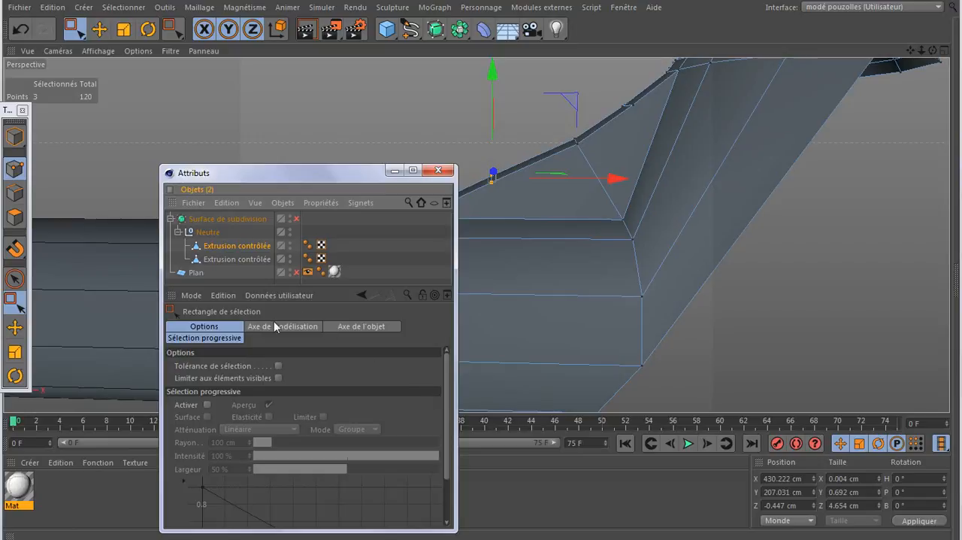
pyautogui.click(298, 219)
pyautogui.click(394, 169)
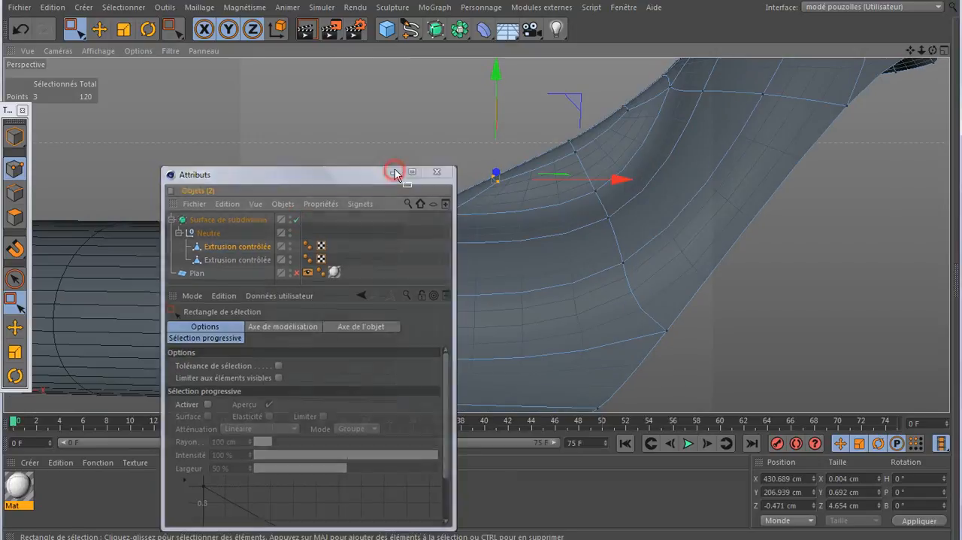
pyautogui.scroll(-3, 563, 327)
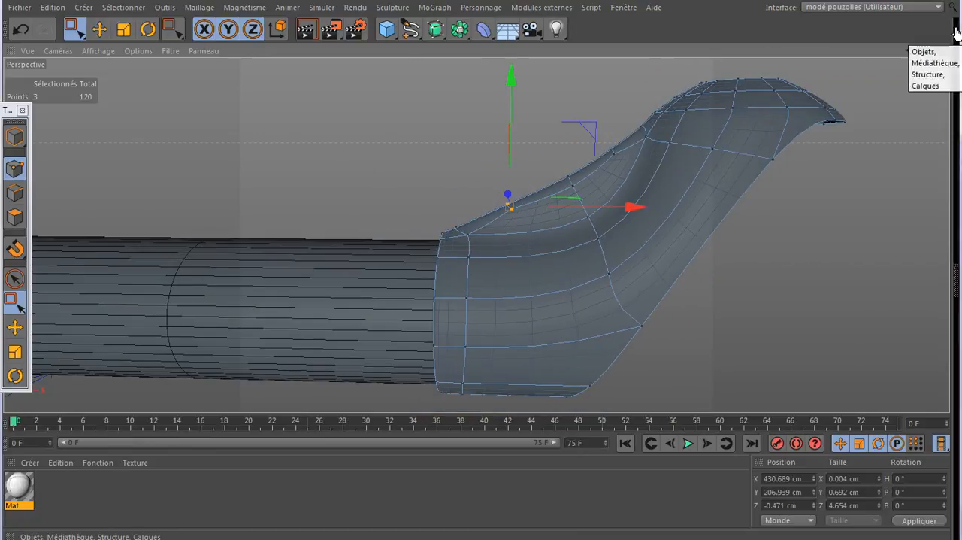
pyautogui.moveTo(933, 51); pyautogui.dragTo(476, 234)
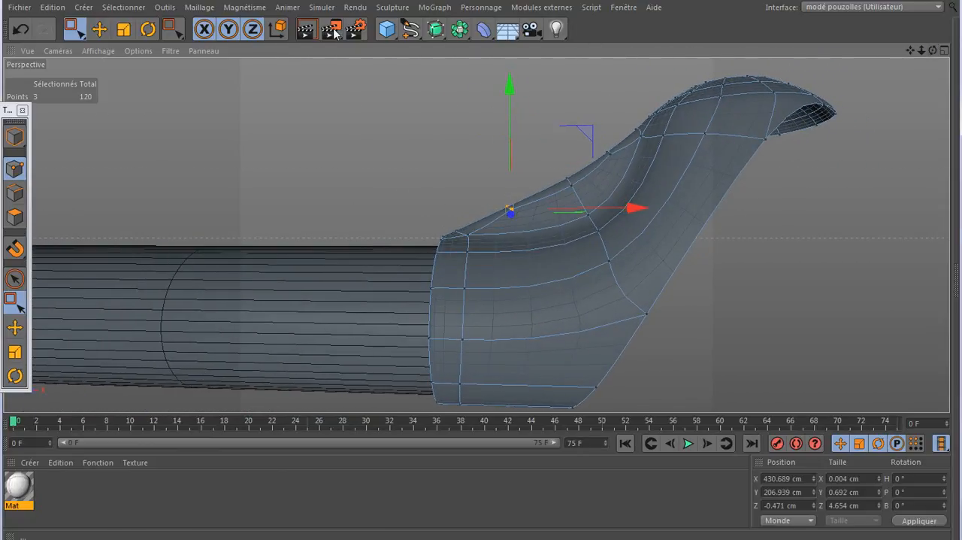
pyautogui.click(309, 30)
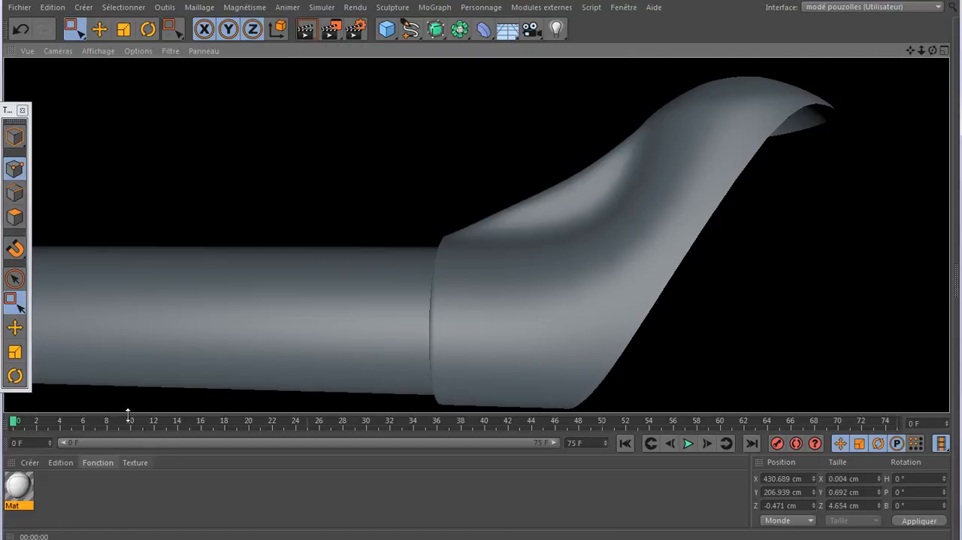
pyautogui.click(15, 171)
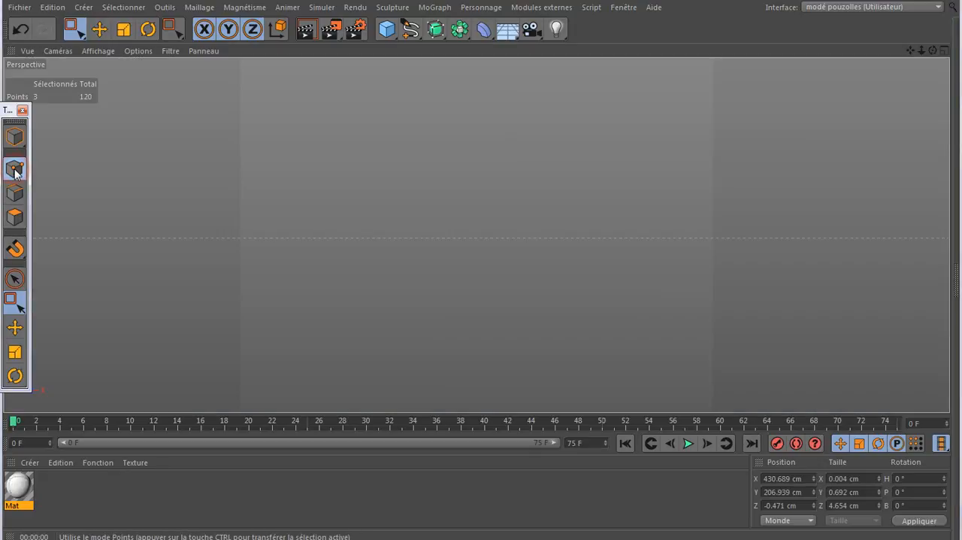
# - Knife four lengthwise edge cuts along the rib, one beside each side and one along each edge of its top
pyautogui.press('k')
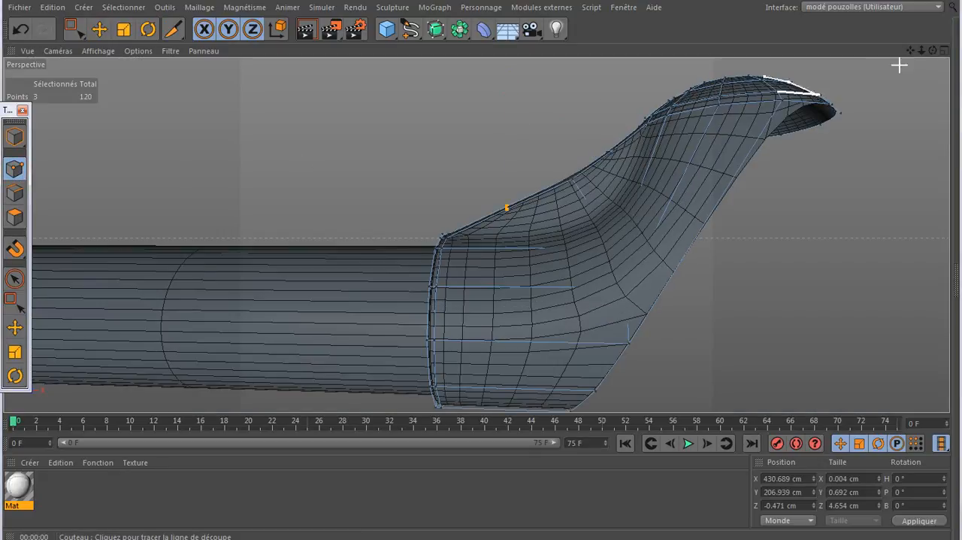
pyautogui.moveTo(932, 51)
pyautogui.mouseDown()
pyautogui.moveTo(895, 122)
pyautogui.moveTo(835, 143)
pyautogui.moveTo(925, 62)
pyautogui.mouseUp()
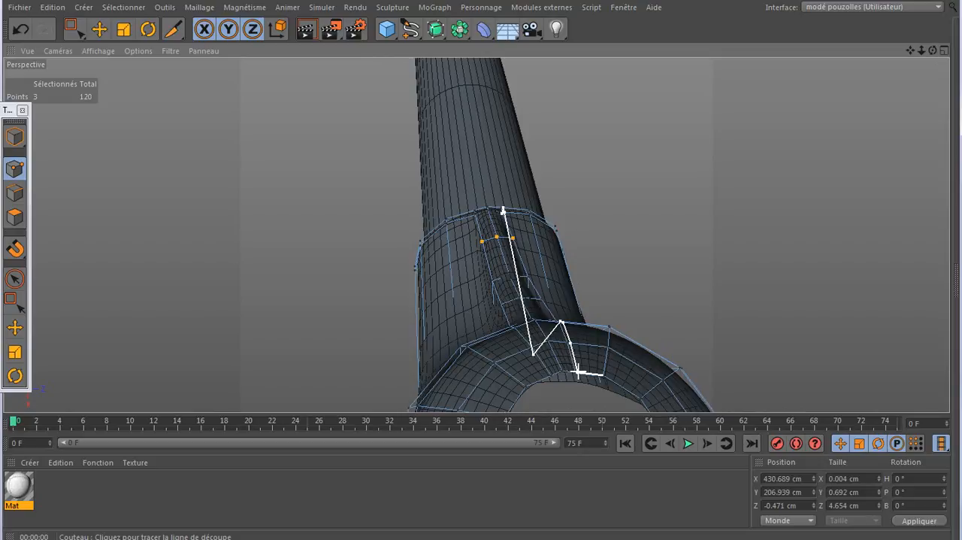
pyautogui.click(578, 371)
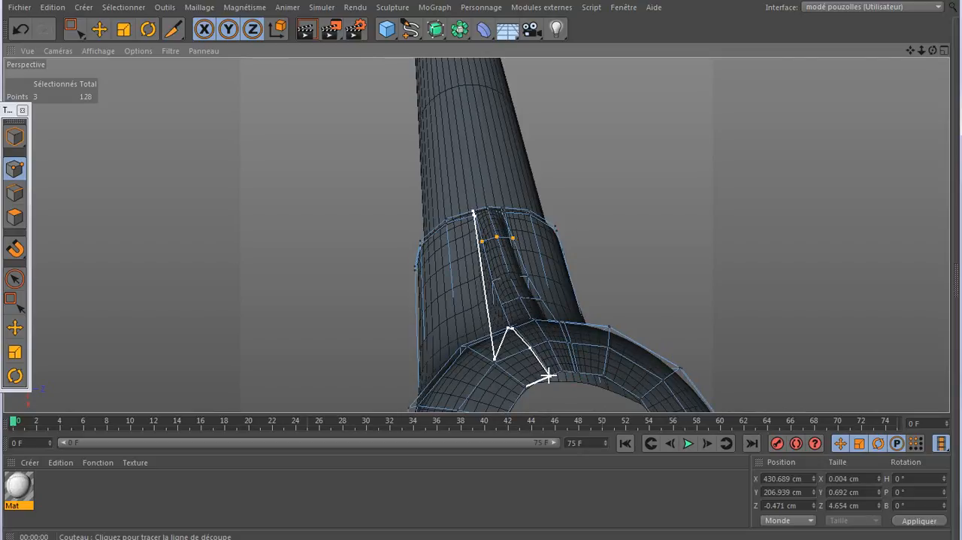
pyautogui.click(547, 374)
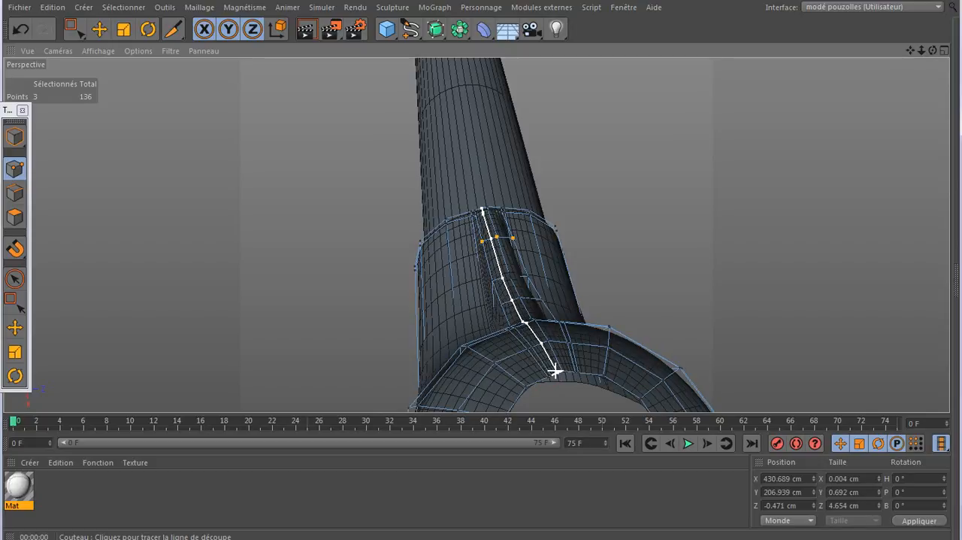
pyautogui.click(554, 370)
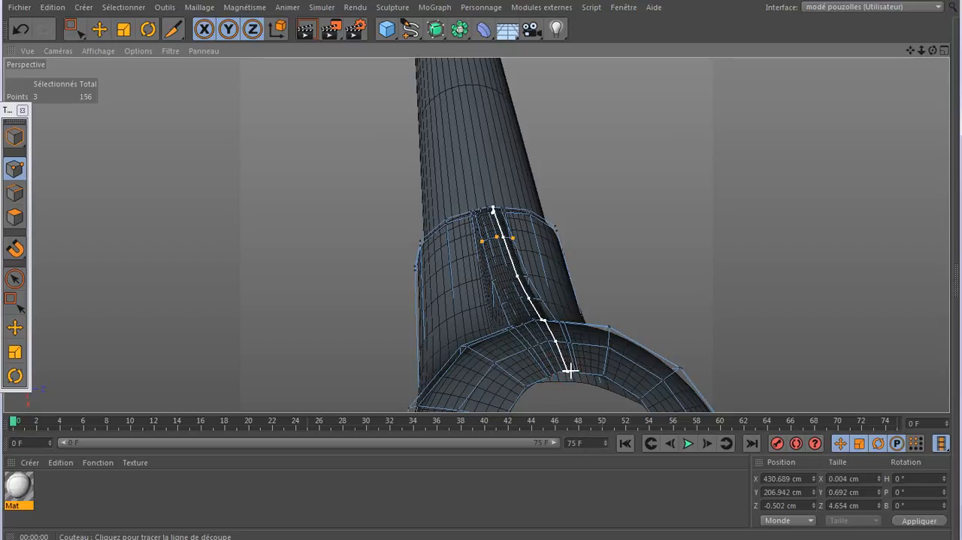
pyautogui.click(569, 369)
# - Render the bracket from the side at close and wider range to examine the rib's sharpened edges
pyautogui.moveTo(933, 51); pyautogui.dragTo(860, 73)
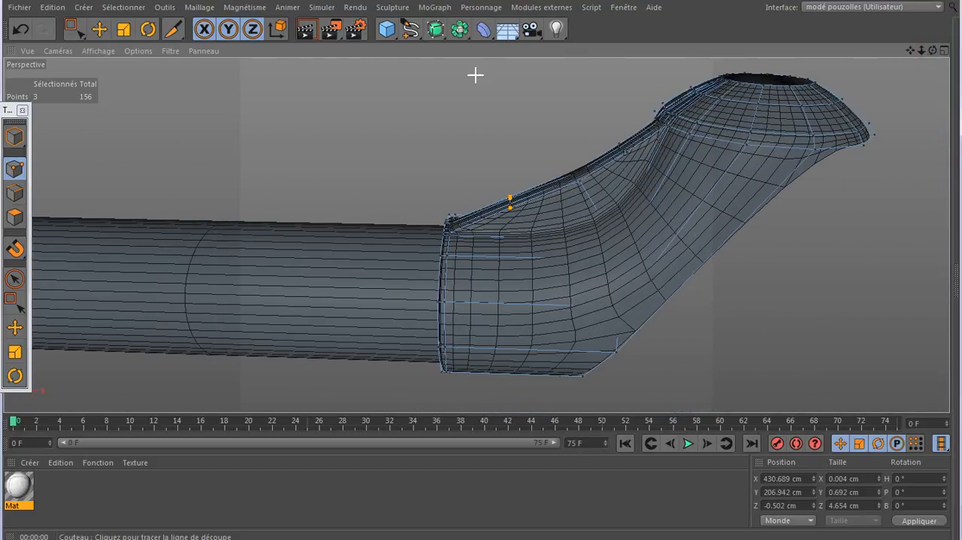
pyautogui.hotkey('ctrl', 'r')
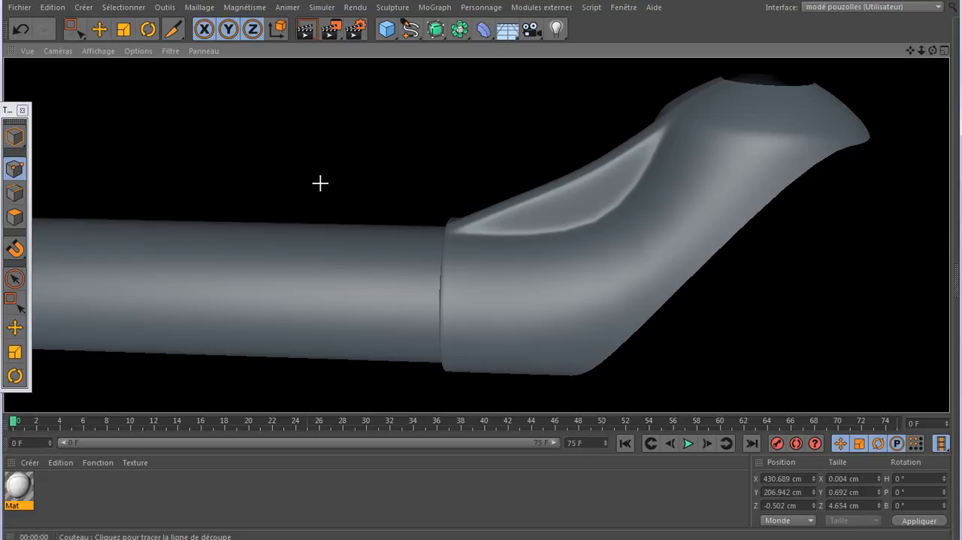
pyautogui.scroll(-4, 320, 183)
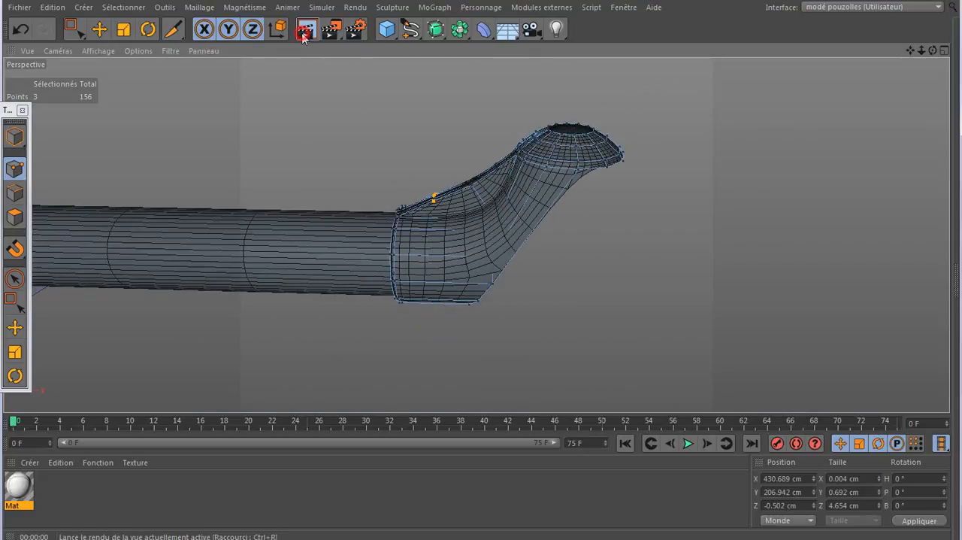
pyautogui.click(304, 31)
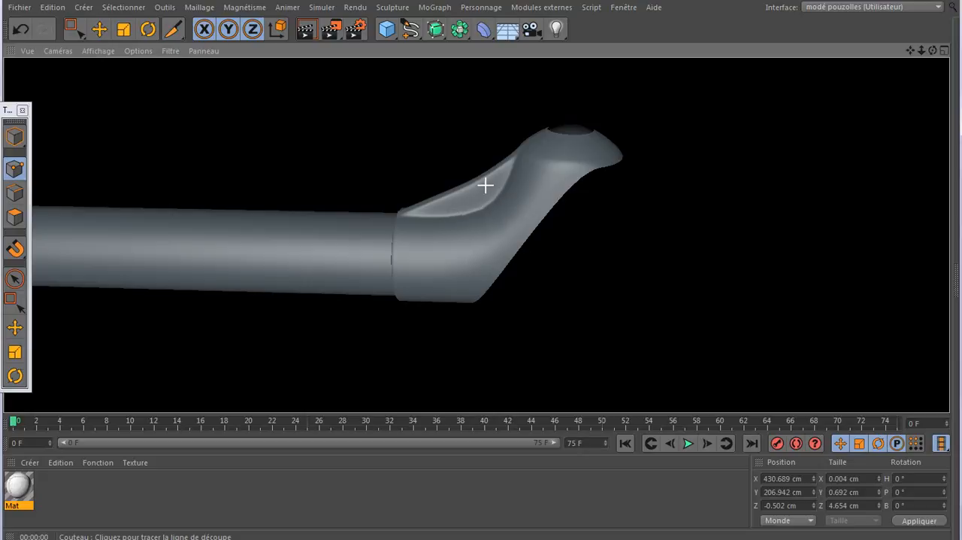
# - Knife an edge loop around the bracket at its bend, through the rib's kink, and render the view to check it
pyautogui.scroll(-6, 485, 185)
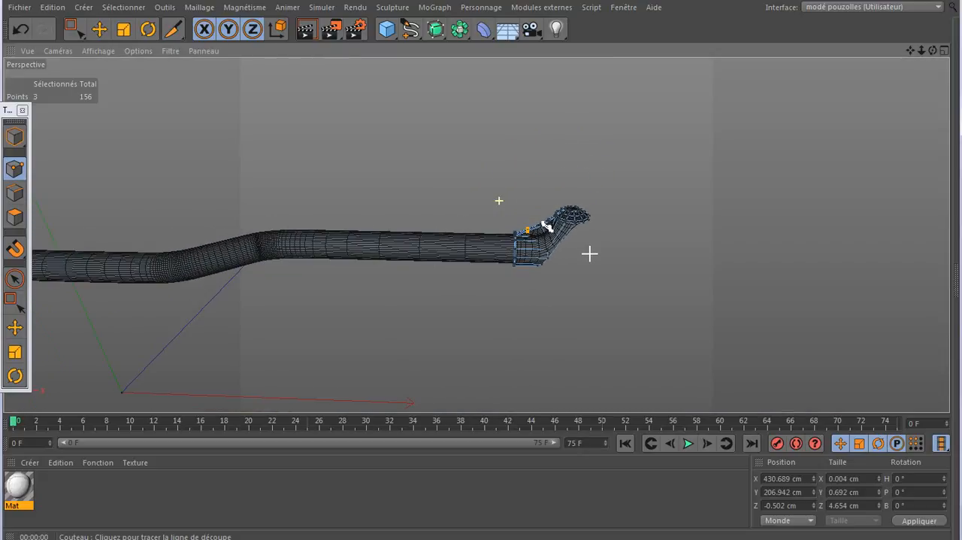
pyautogui.scroll(-2, 589, 254)
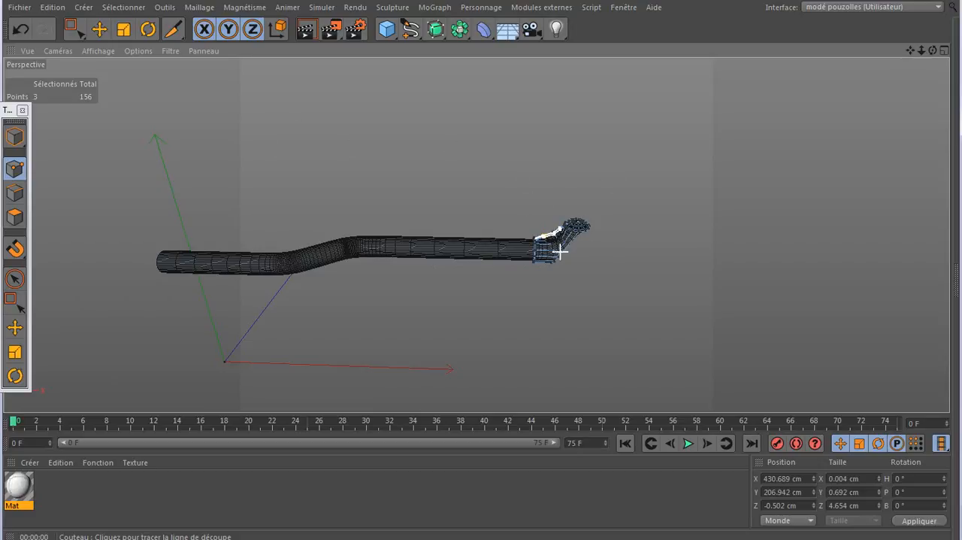
pyautogui.scroll(7, 560, 251)
pyautogui.scroll(8, 547, 229)
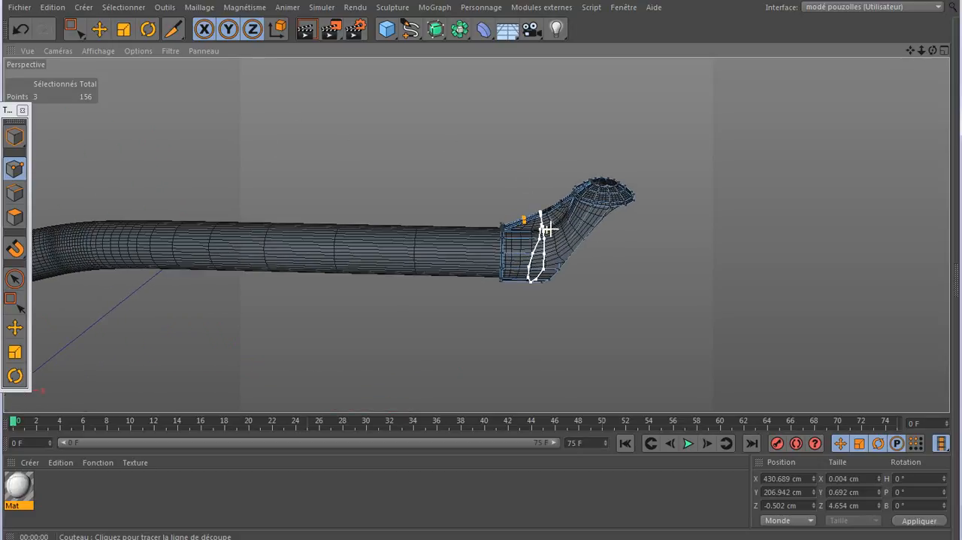
pyautogui.scroll(6, 551, 227)
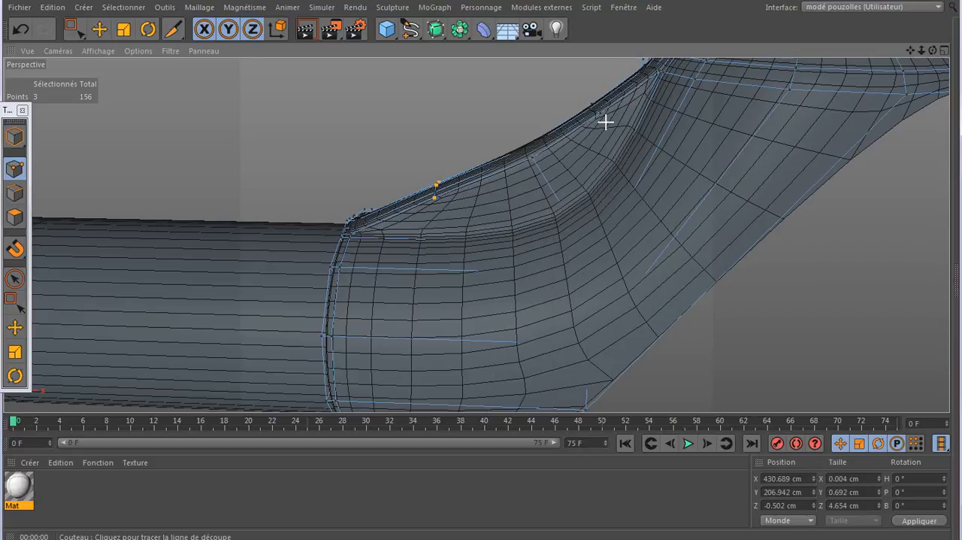
pyautogui.scroll(-2, 606, 123)
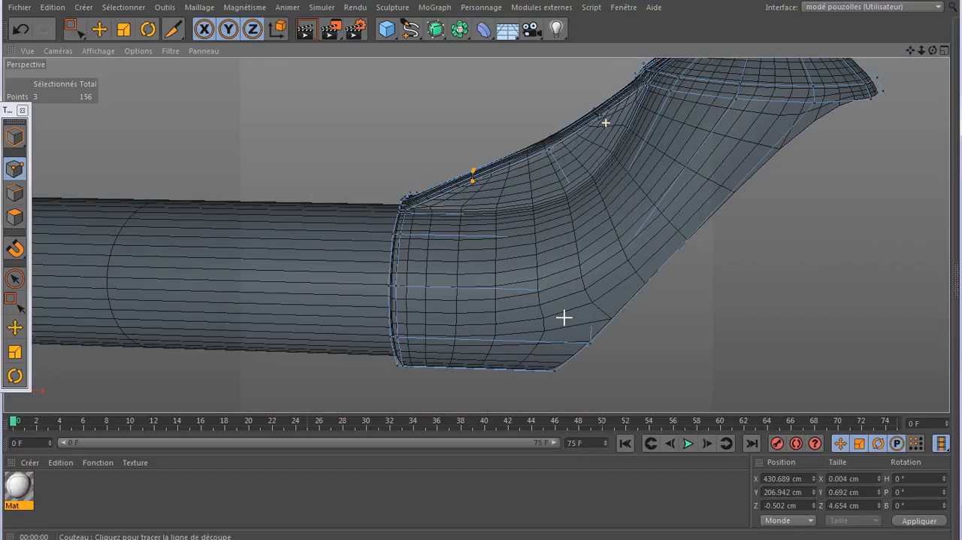
pyautogui.click(549, 370)
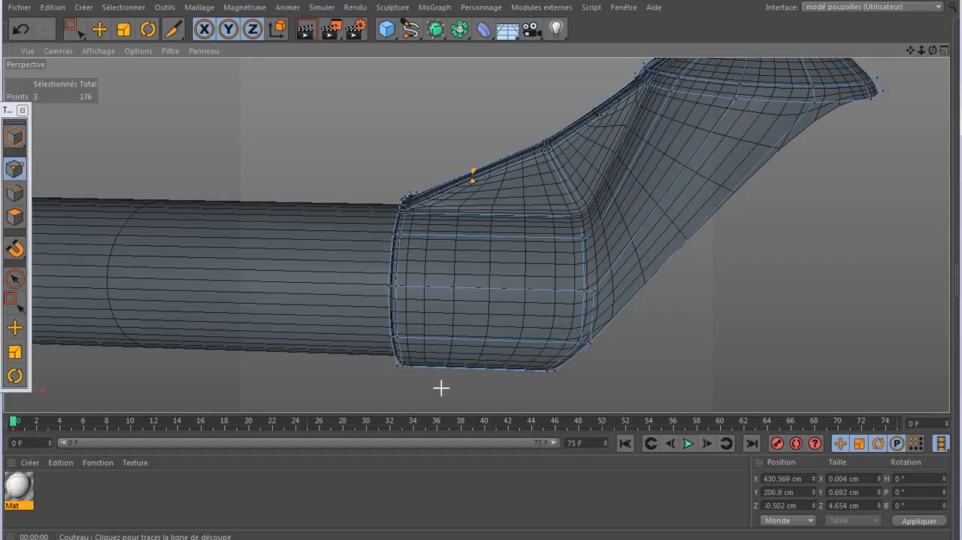
pyautogui.click(307, 30)
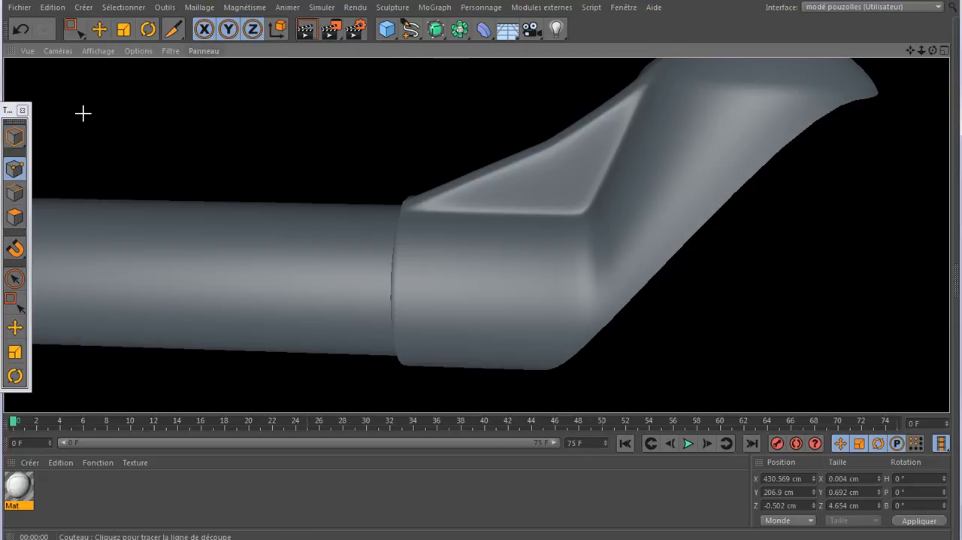
# - Slide the four edges crossing the rib's top on the upper side of its kink toward the headlight cup
pyautogui.click(15, 192)
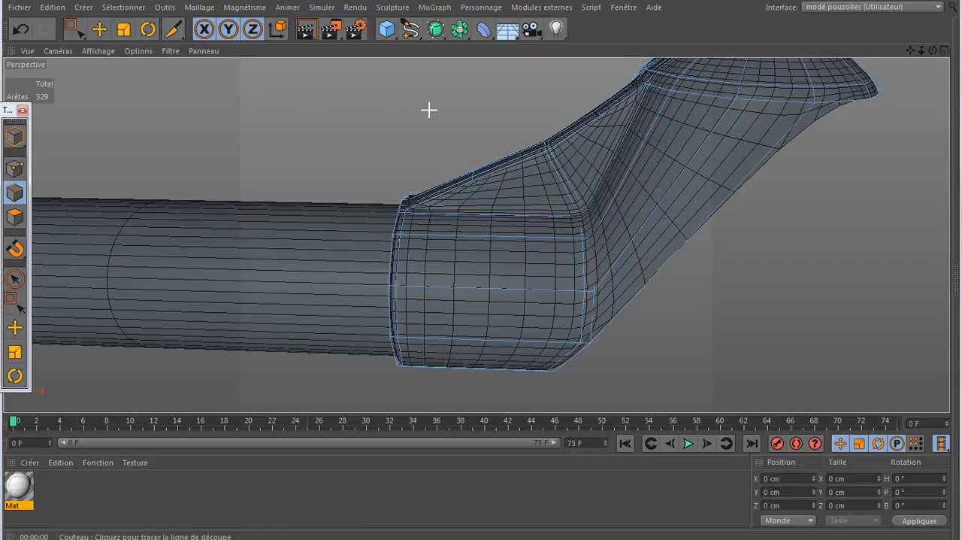
pyautogui.rightClick(383, 84)
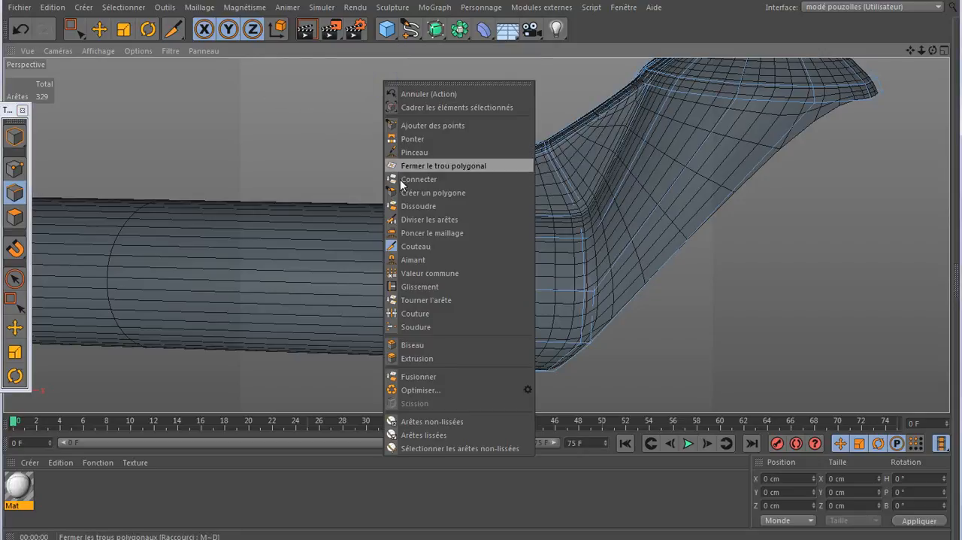
pyautogui.click(415, 286)
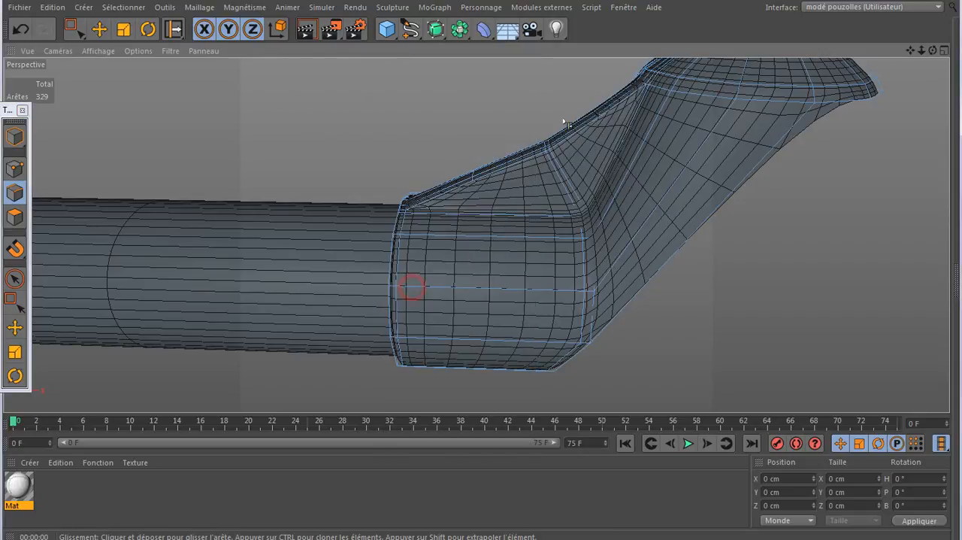
pyautogui.scroll(4, 569, 128)
pyautogui.scroll(1, 569, 132)
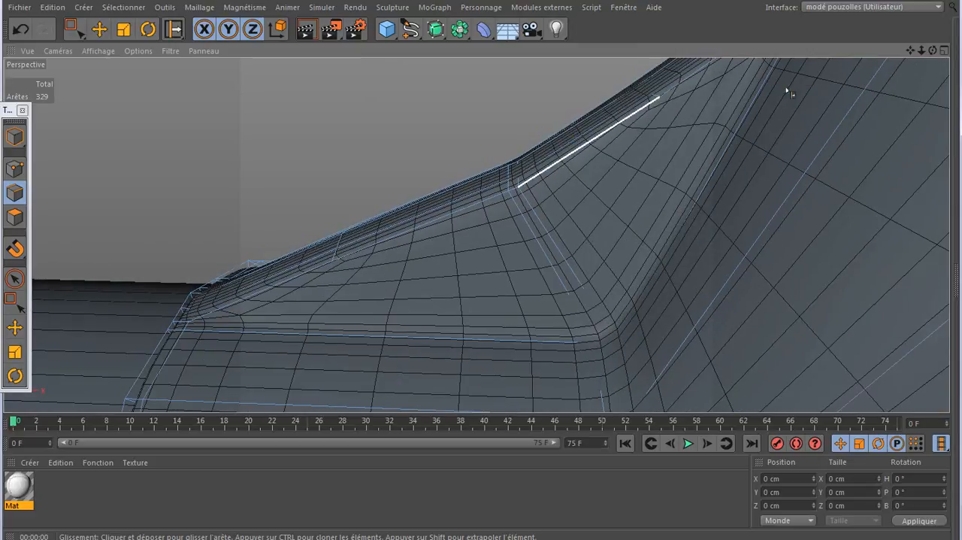
pyautogui.moveTo(934, 51); pyautogui.dragTo(877, 68)
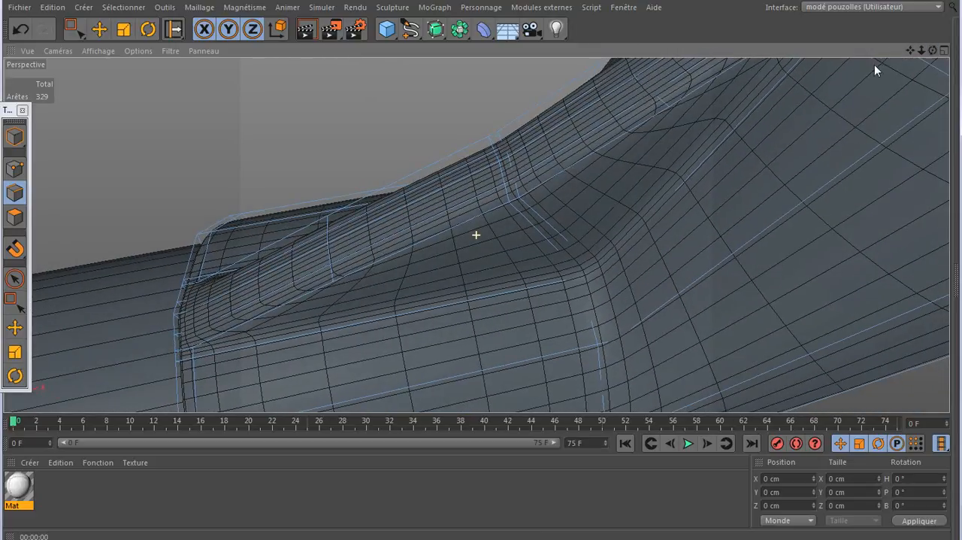
pyautogui.click(500, 140)
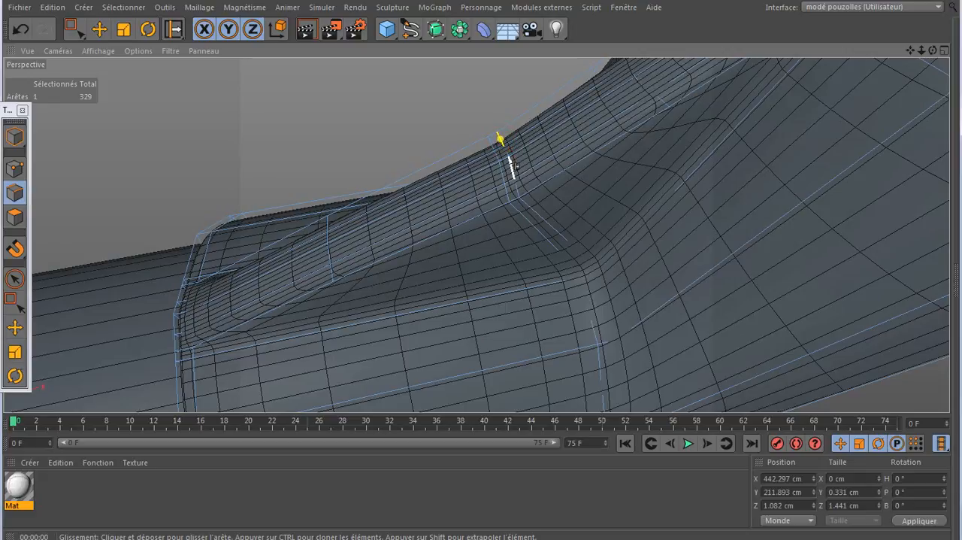
pyautogui.keyDown('shift'); pyautogui.click(507, 153); pyautogui.keyUp('shift')
pyautogui.keyDown('shift'); pyautogui.click(515, 180); pyautogui.keyUp('shift')
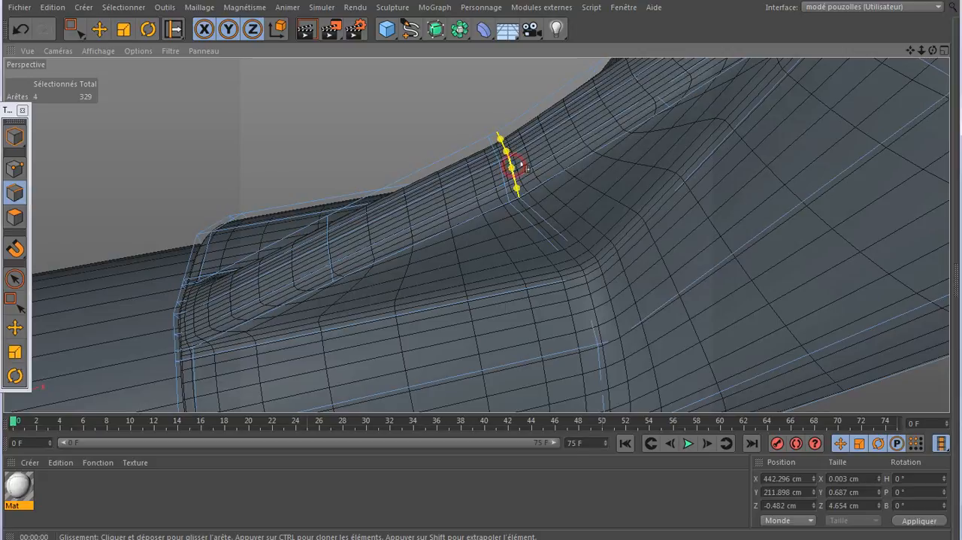
pyautogui.moveTo(521, 167); pyautogui.dragTo(497, 148)
# - Slide the remaining four crosswise edges at the rib's kink toward the straight tube
pyautogui.click(493, 143)
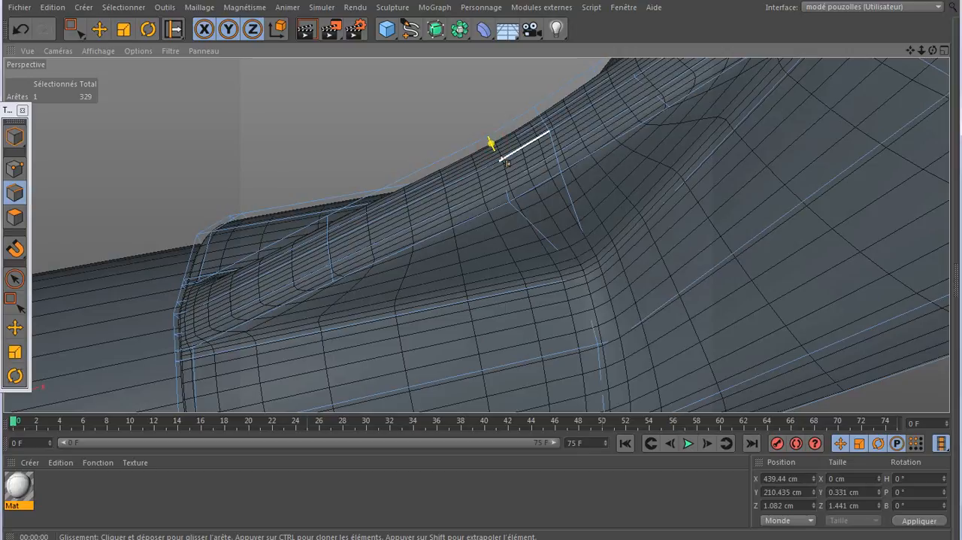
pyautogui.keyDown('shift'); pyautogui.click(498, 153); pyautogui.keyUp('shift')
pyautogui.keyDown('shift'); pyautogui.click(508, 189); pyautogui.keyUp('shift')
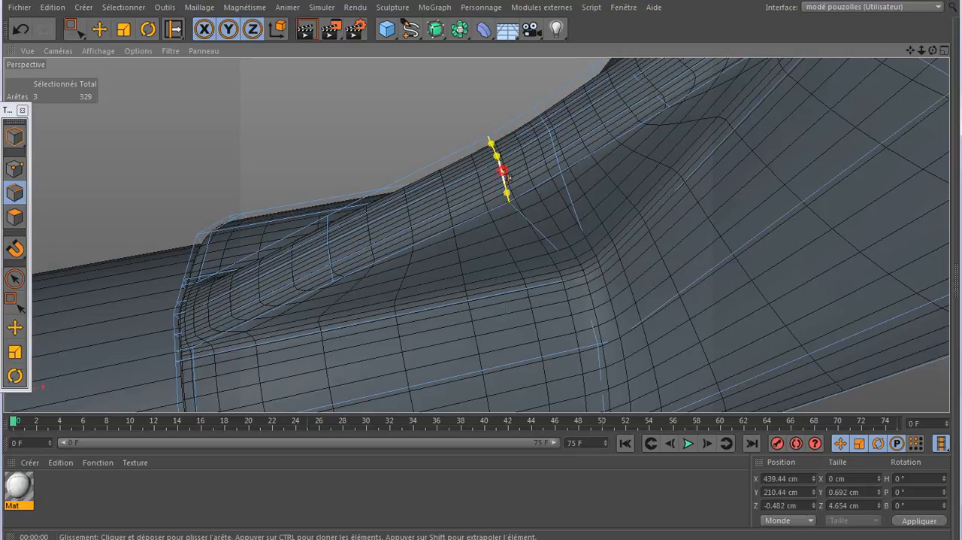
pyautogui.moveTo(503, 170); pyautogui.dragTo(463, 186)
# - Render the bracket from the side to check the softened curve along the rib's top
pyautogui.scroll(-10, 399, 198)
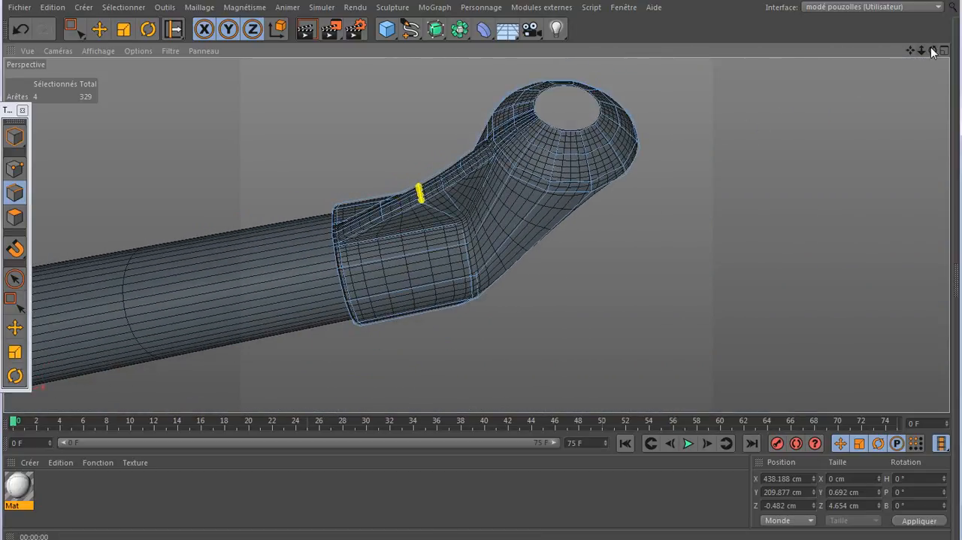
pyautogui.moveTo(933, 50); pyautogui.dragTo(476, 234)
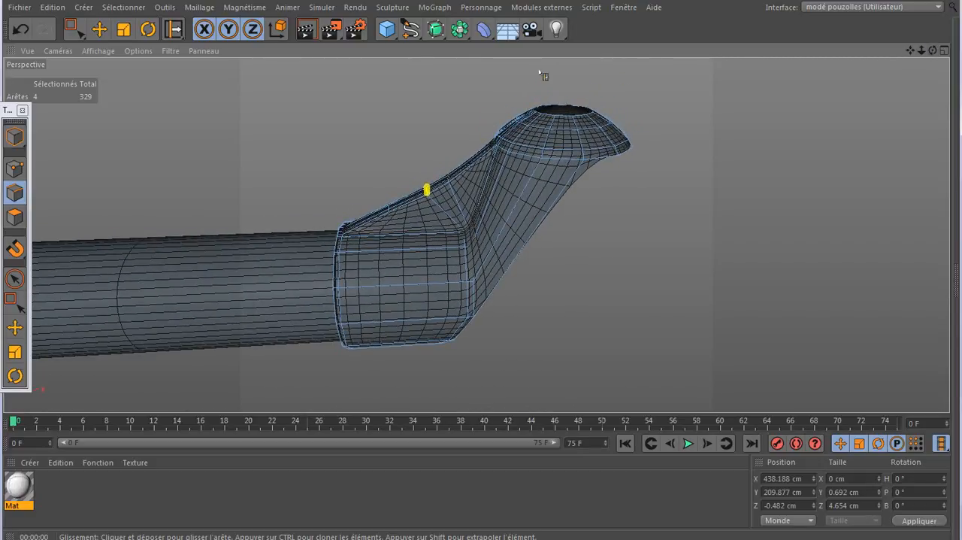
pyautogui.click(313, 32)
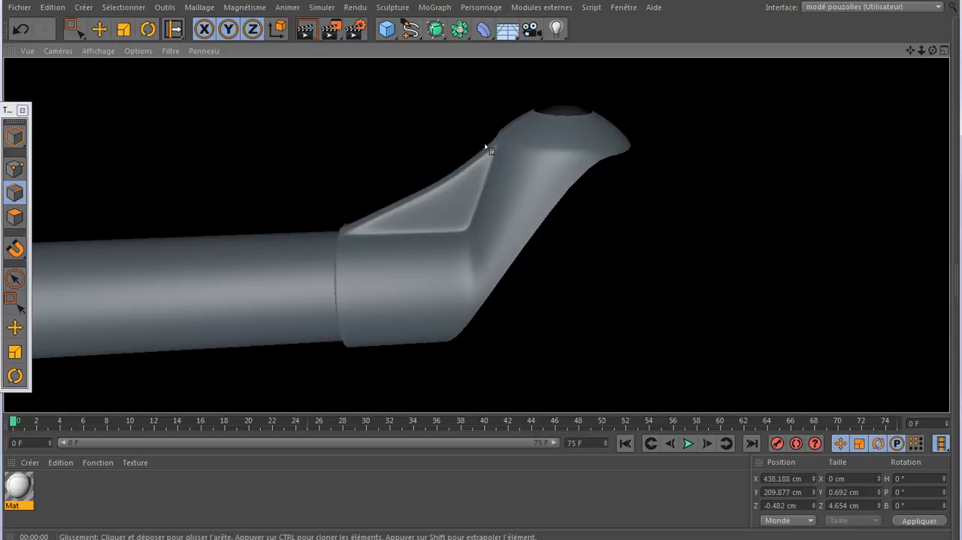
# - Leave edge editing and activate the Move tool on the whole bracket in model mode
pyautogui.keyDown('alt'); pyautogui.moveTo(639, 240); pyautogui.dragTo(709, 241, button='right'); pyautogui.keyUp('alt')
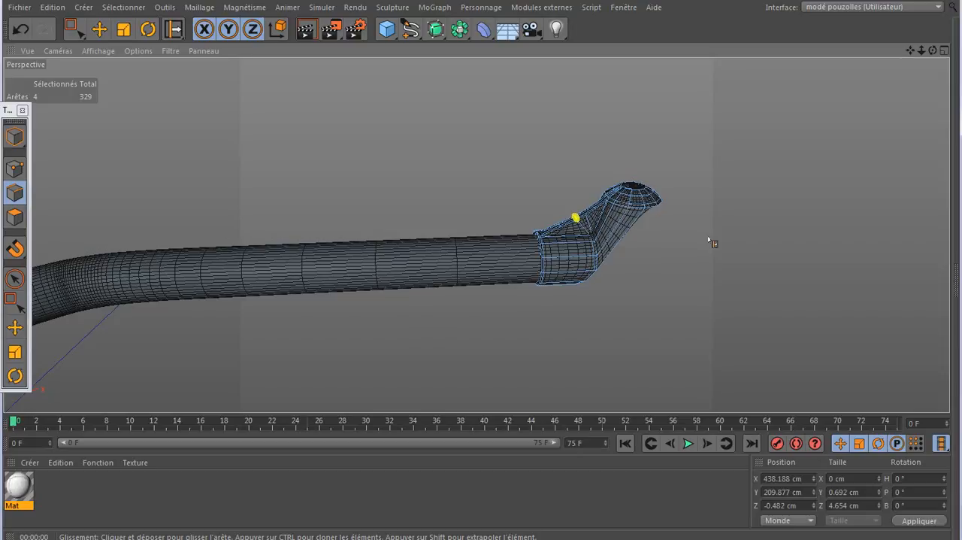
pyautogui.click(99, 28)
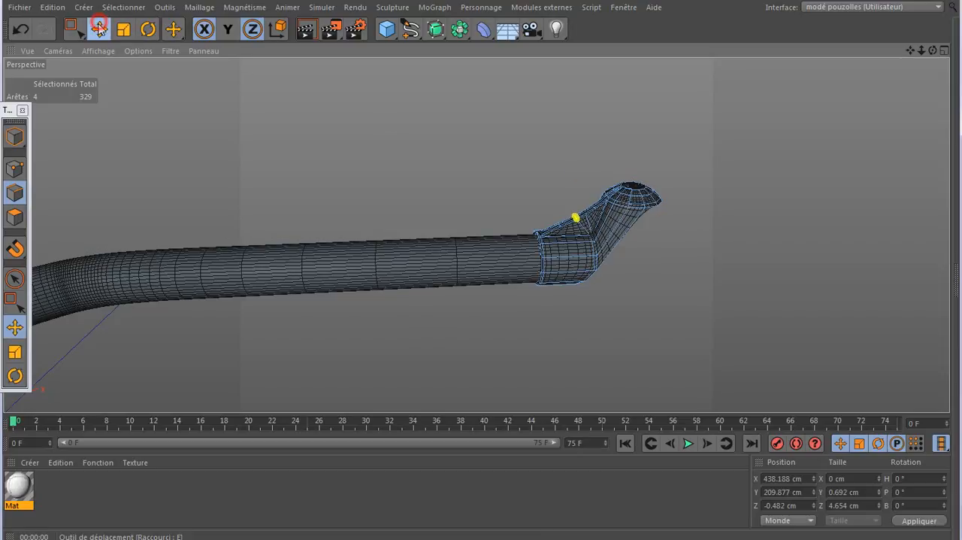
pyautogui.click(17, 136)
pyautogui.keyDown('alt'); pyautogui.moveTo(398, 99); pyautogui.dragTo(493, 139, button='right'); pyautogui.keyUp('alt')
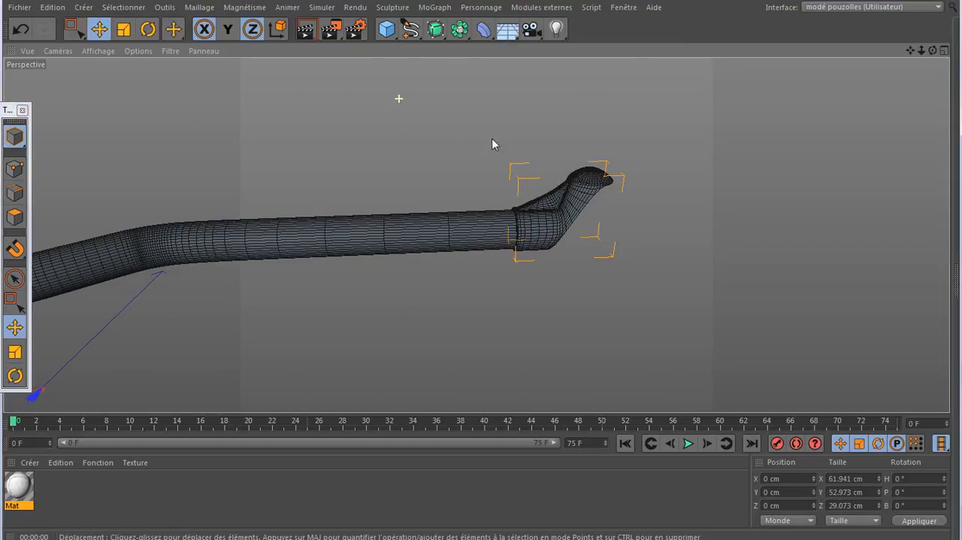
pyautogui.moveTo(910, 50); pyautogui.dragTo(958, 55)
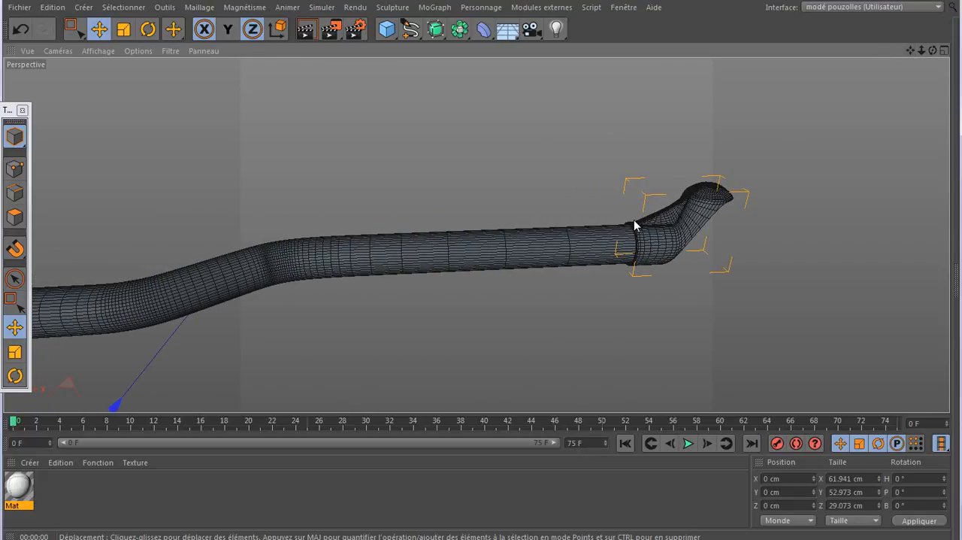